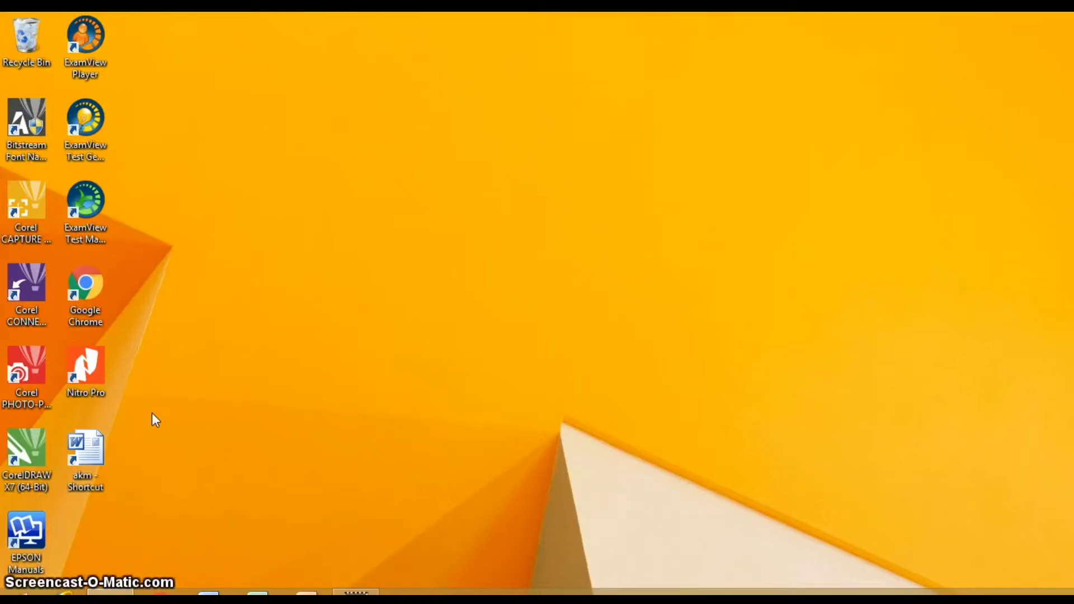
# Step: Launch ExamView Test Generator from the desktop and start a new question bank
pyautogui.click(86, 448)
pyautogui.click(134, 453)
pyautogui.rightClick(89, 130)
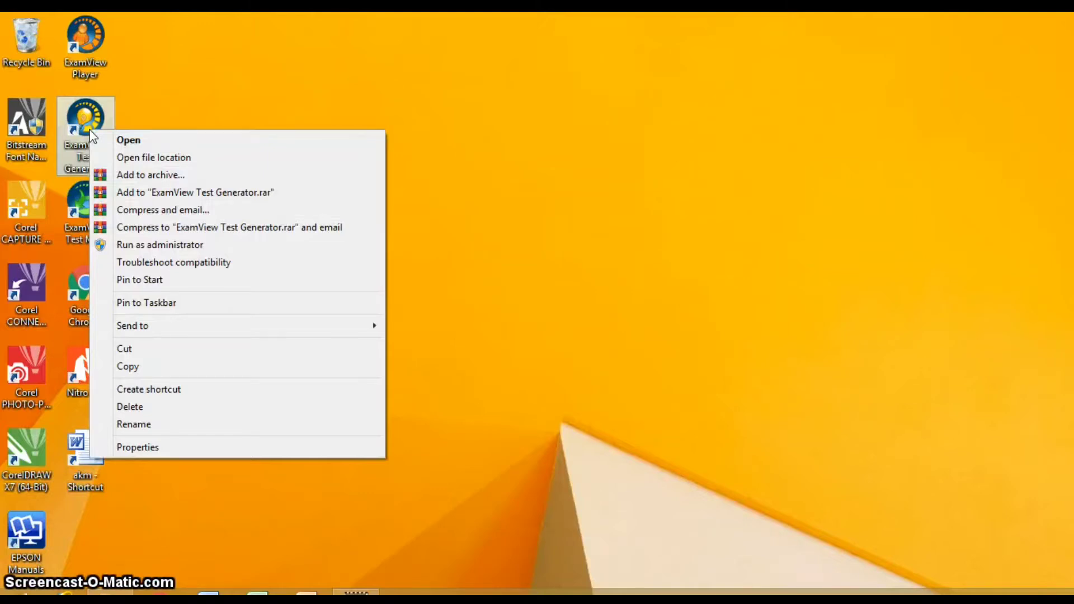
pyautogui.click(134, 143)
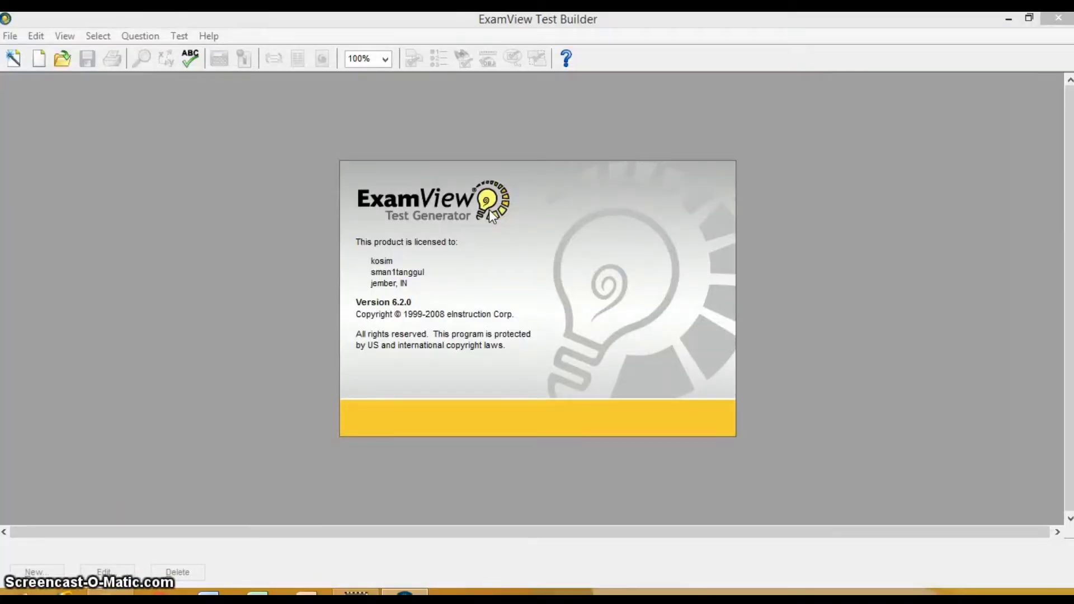
pyautogui.click(508, 364)
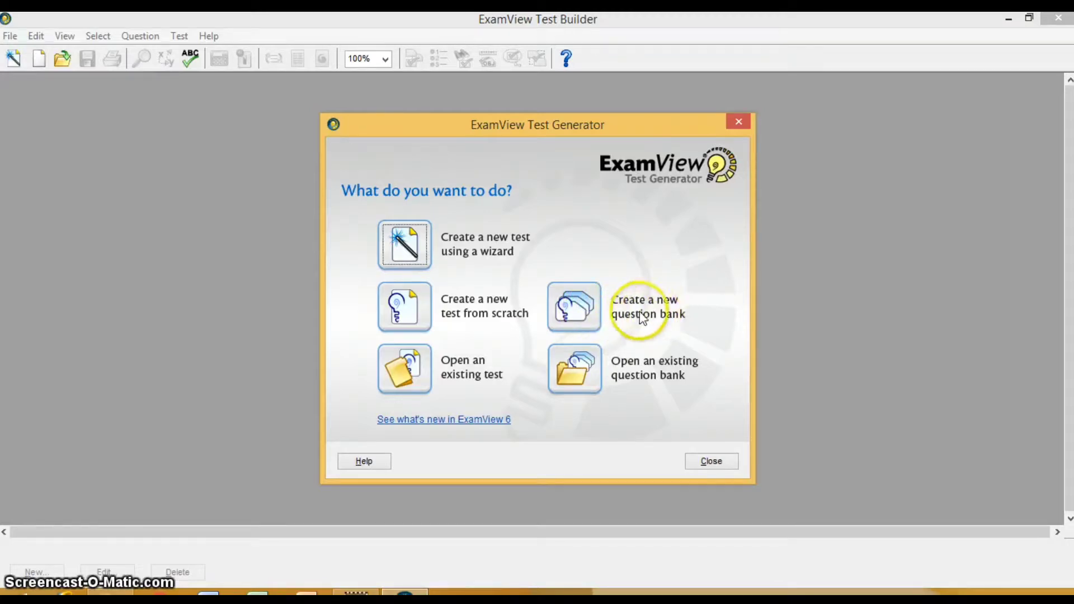
pyautogui.click(590, 314)
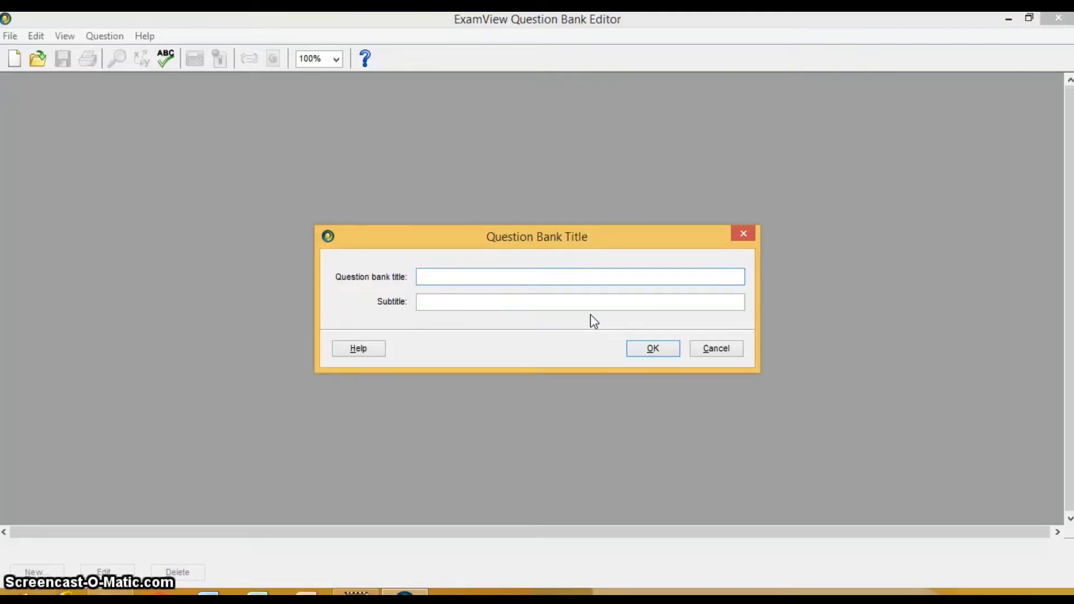
# Step: Enter PENILAIAN AKHIR TAHUN as the question bank title
pyautogui.write('P')
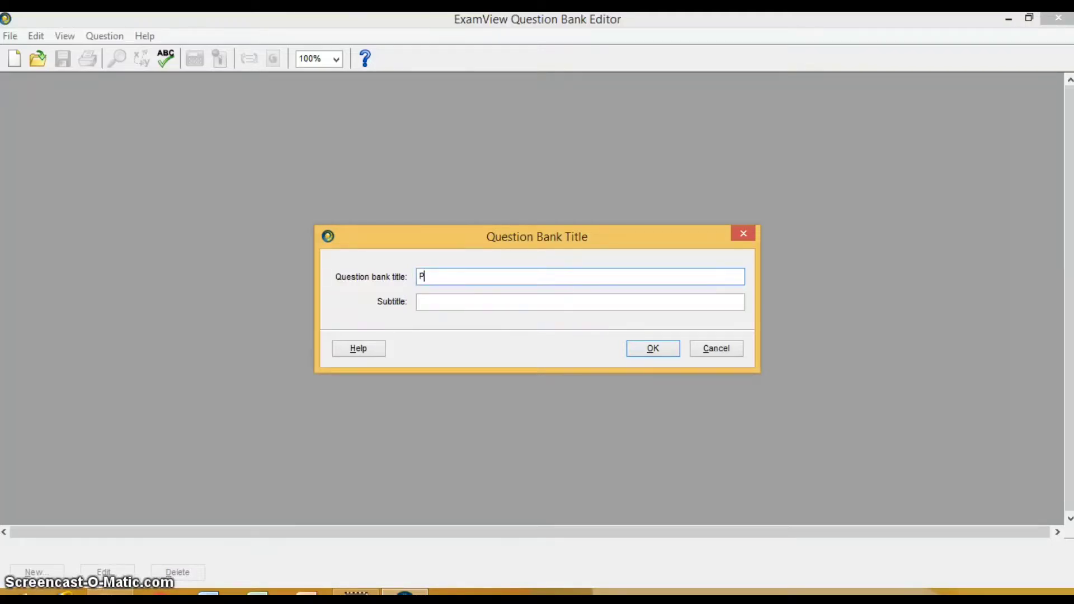
pyautogui.write('ENILAIAN')
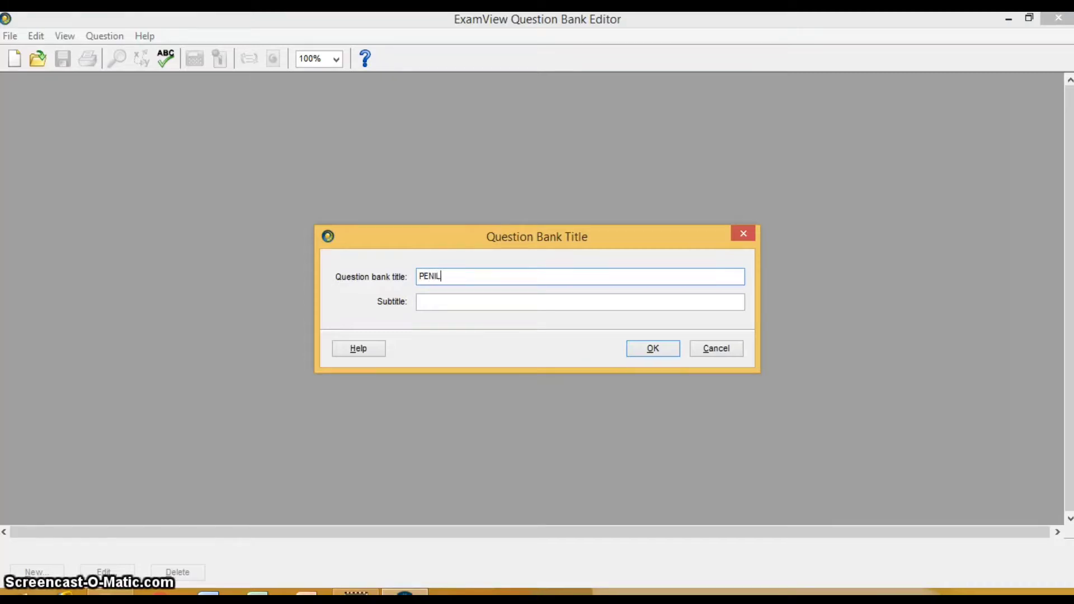
pyautogui.press('BackSpace')
pyautogui.press('BackSpace')
pyautogui.press('BackSpace')
pyautogui.write('IAN AKHIR TAHU')
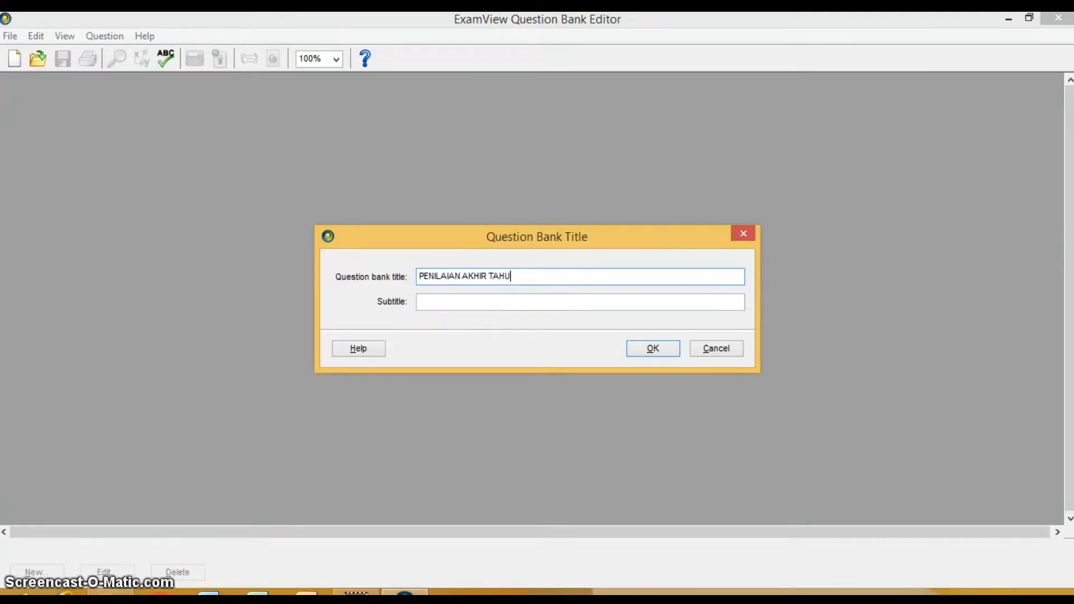
pyautogui.write('N')
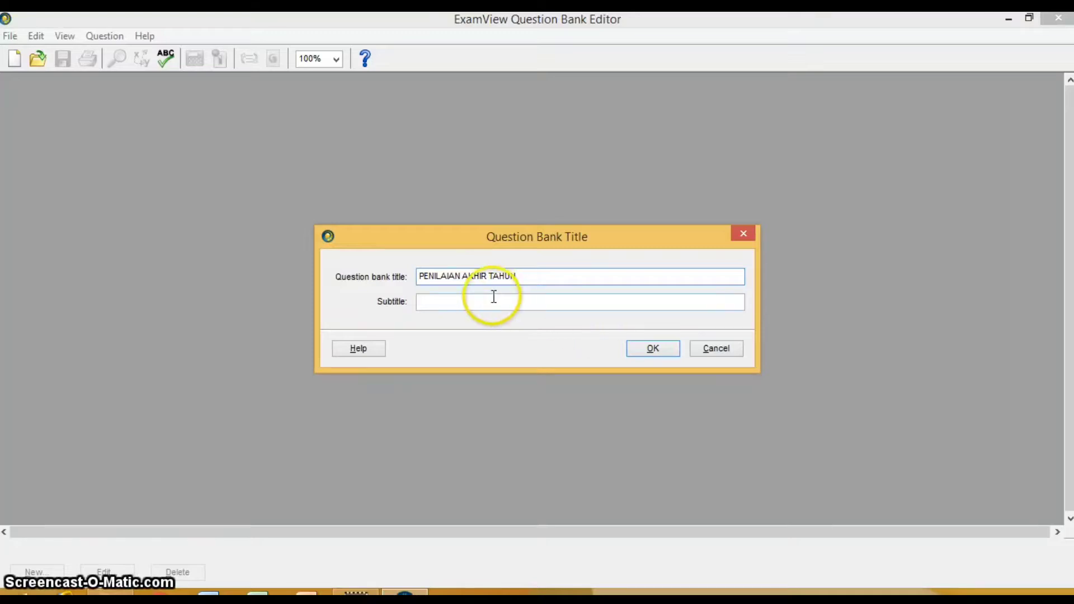
# Step: Enter SEJARAH PEMINATAN as the subtitle and create the question bank
pyautogui.click(469, 300)
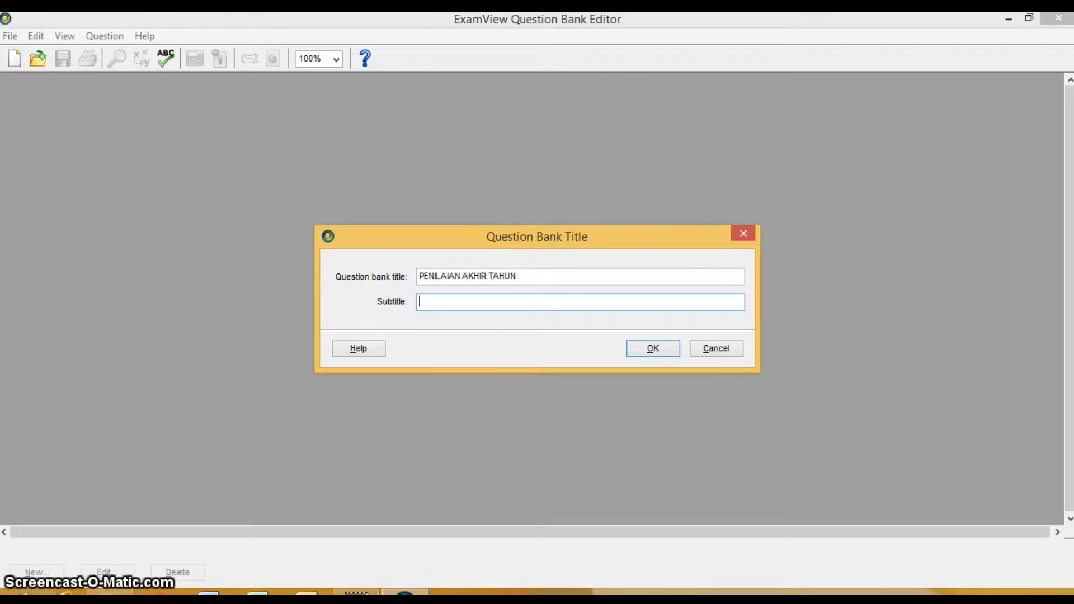
pyautogui.write('SEJARAH ')
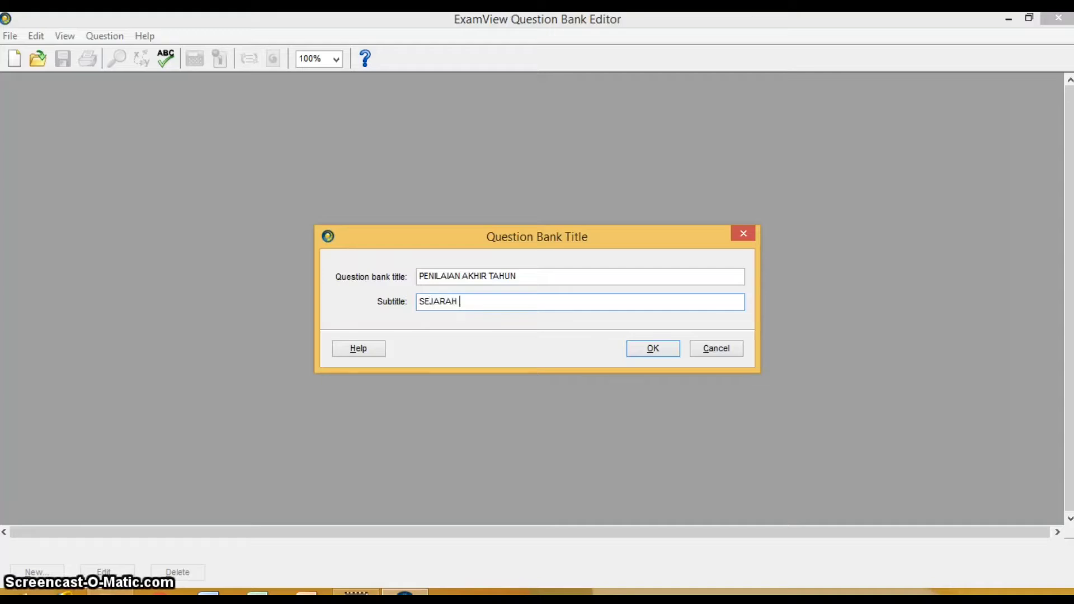
pyautogui.write('PEMINA')
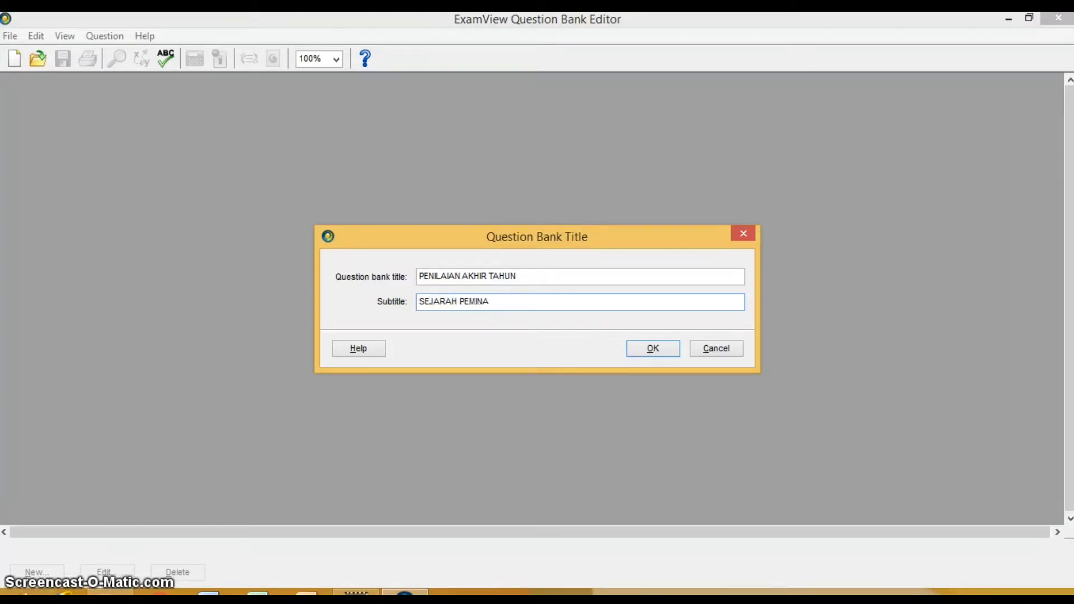
pyautogui.write('TAN')
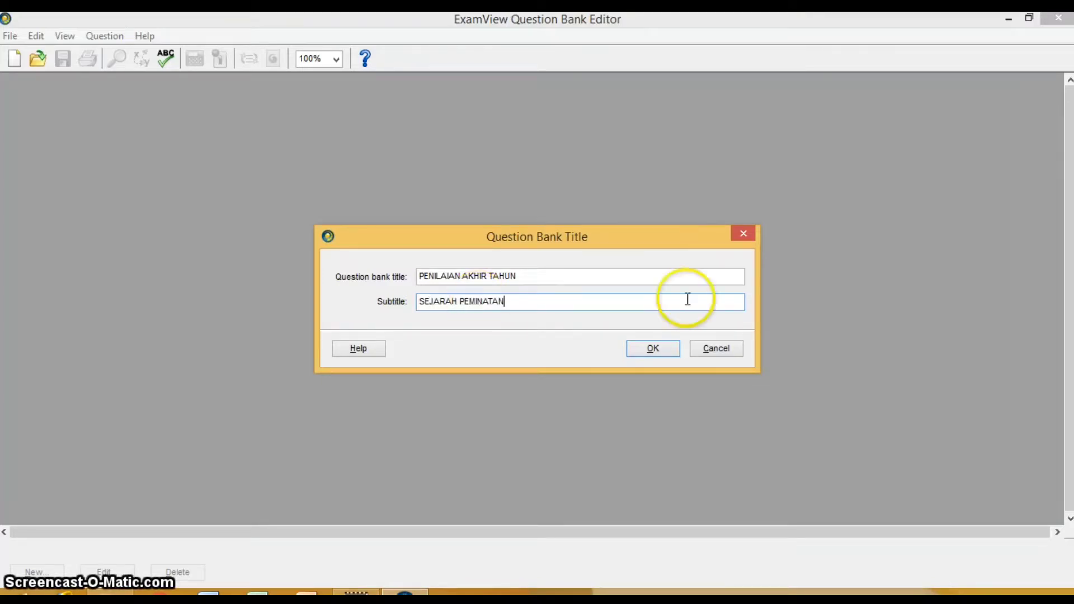
pyautogui.click(645, 348)
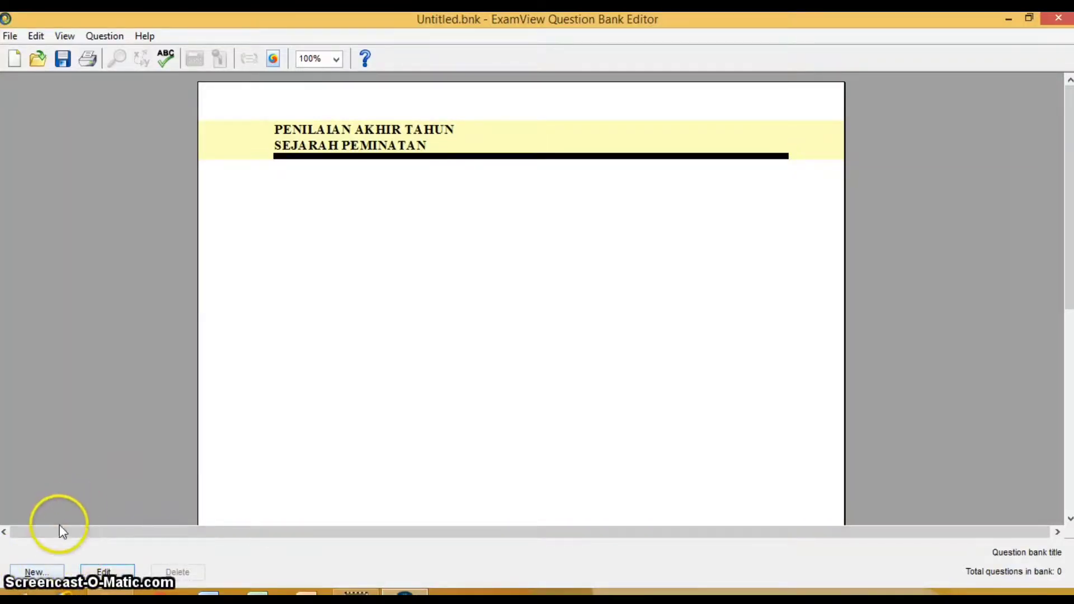
# Step: Set the question bank window aside and open the akm Word document from the desktop
pyautogui.click(44, 573)
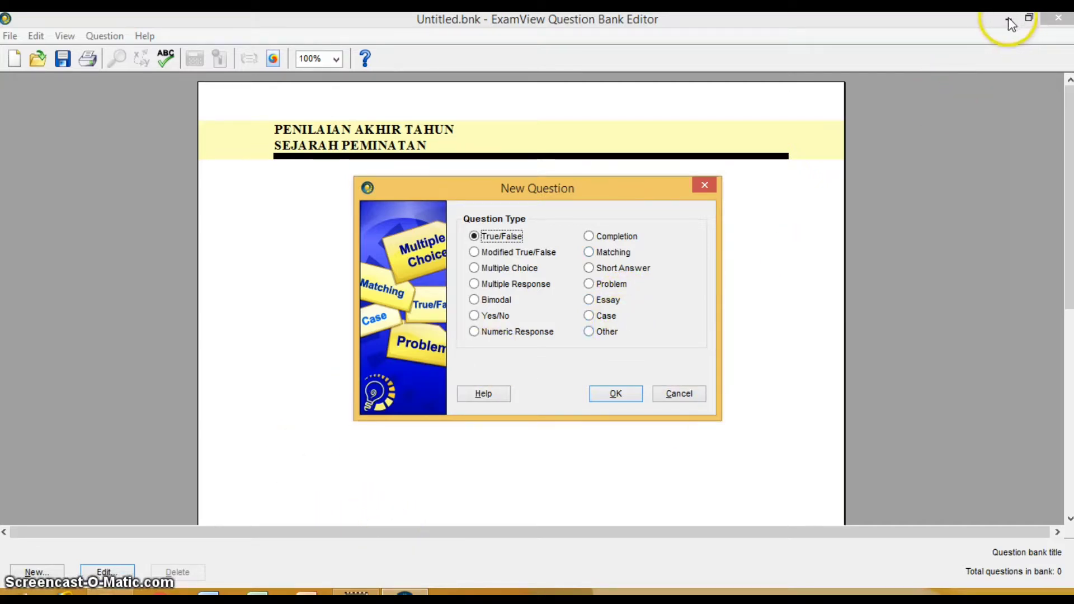
pyautogui.click(665, 398)
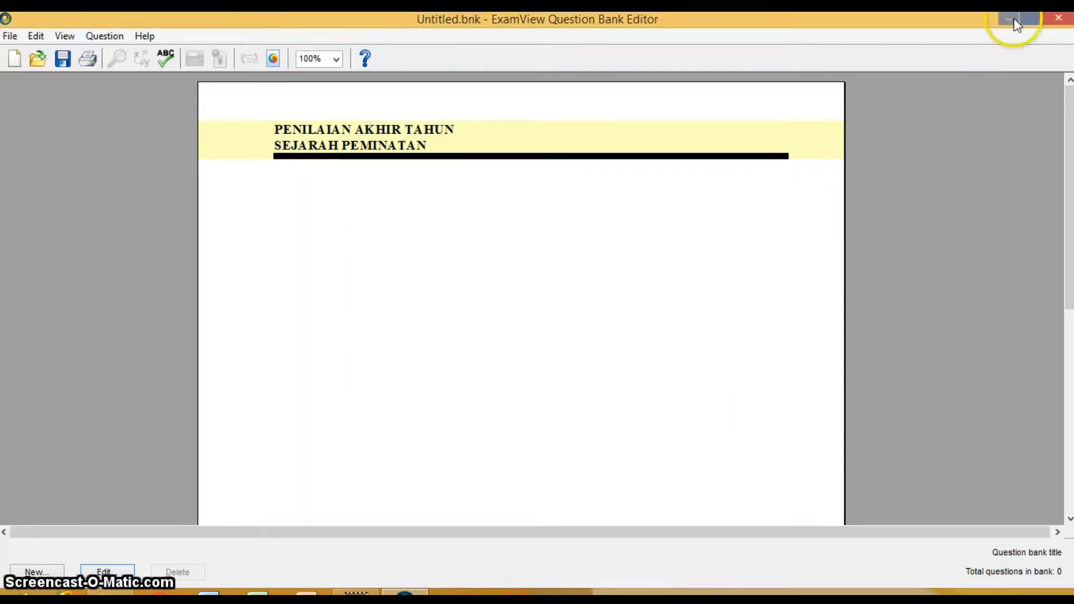
pyautogui.click(1010, 20)
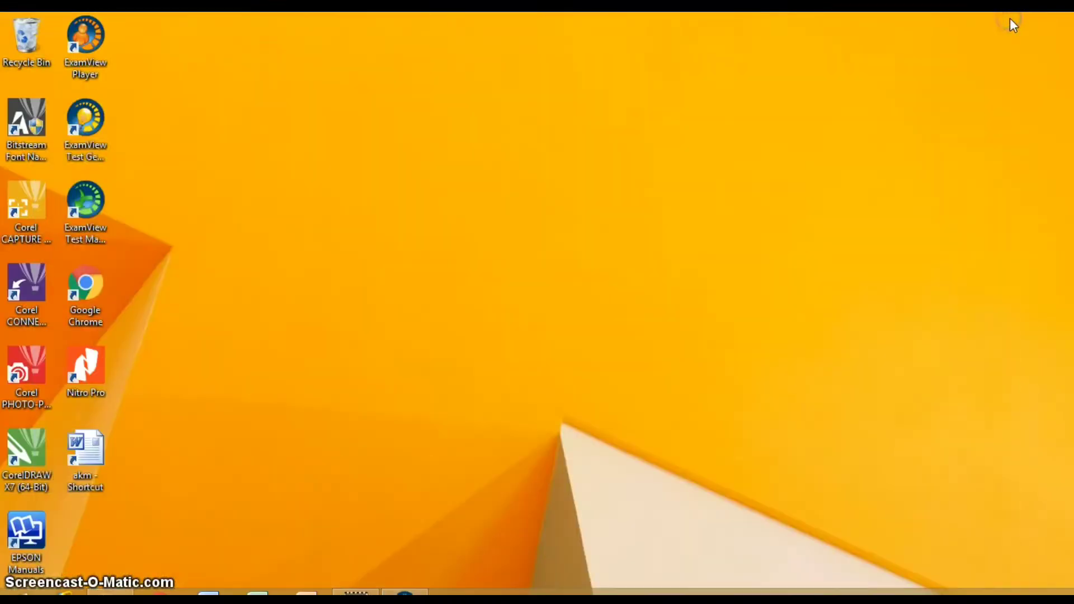
pyautogui.doubleClick(93, 452)
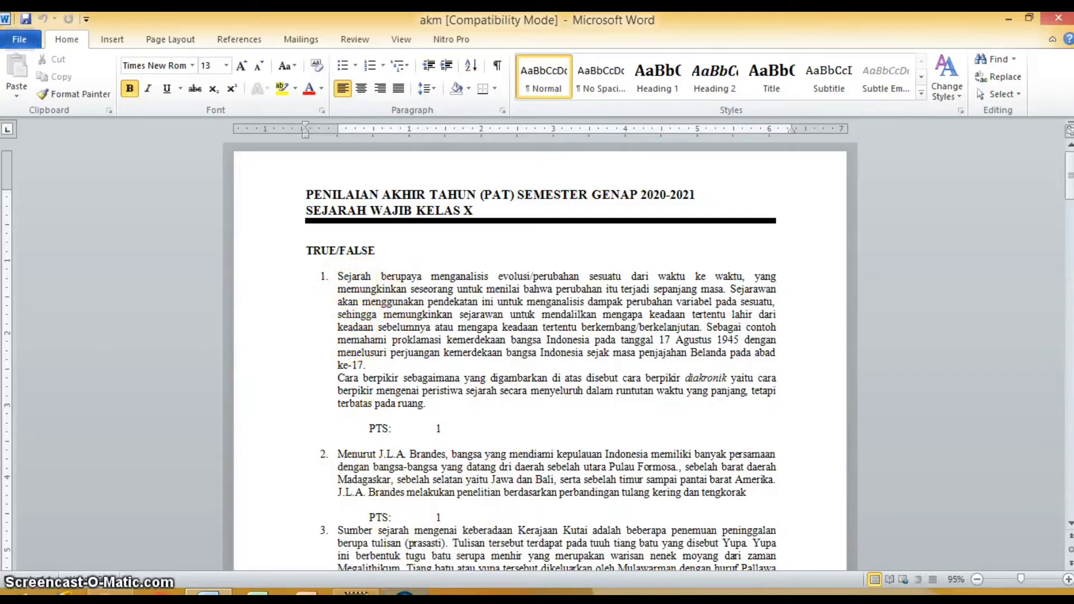
# Step: Switch back to the ExamView question bank, add a new True/False question and open its narratives list
pyautogui.moveTo(405, 594)
pyautogui.click(335, 503)
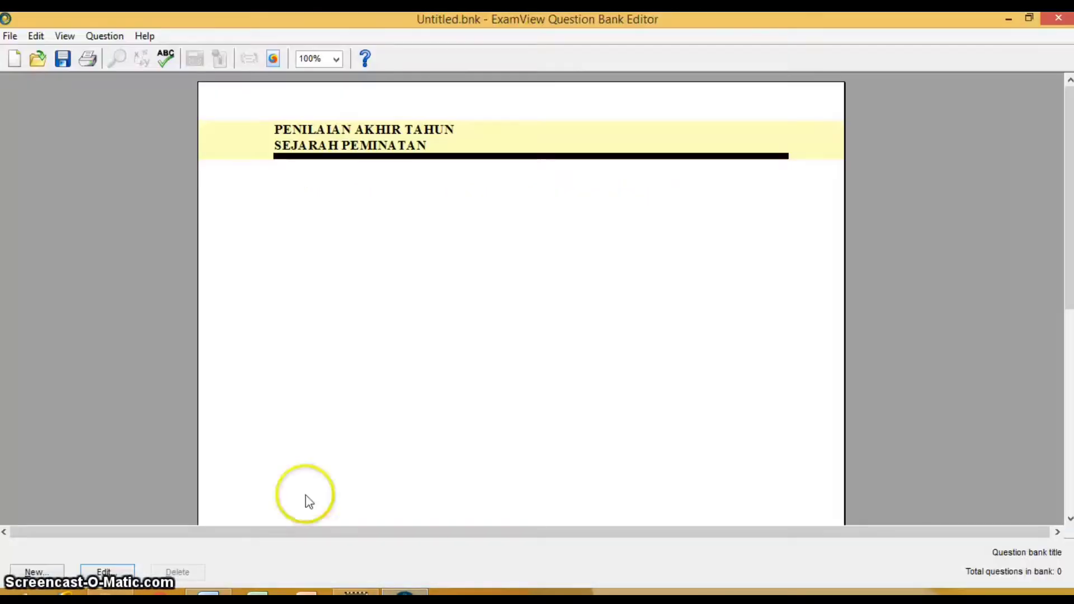
pyautogui.click(38, 572)
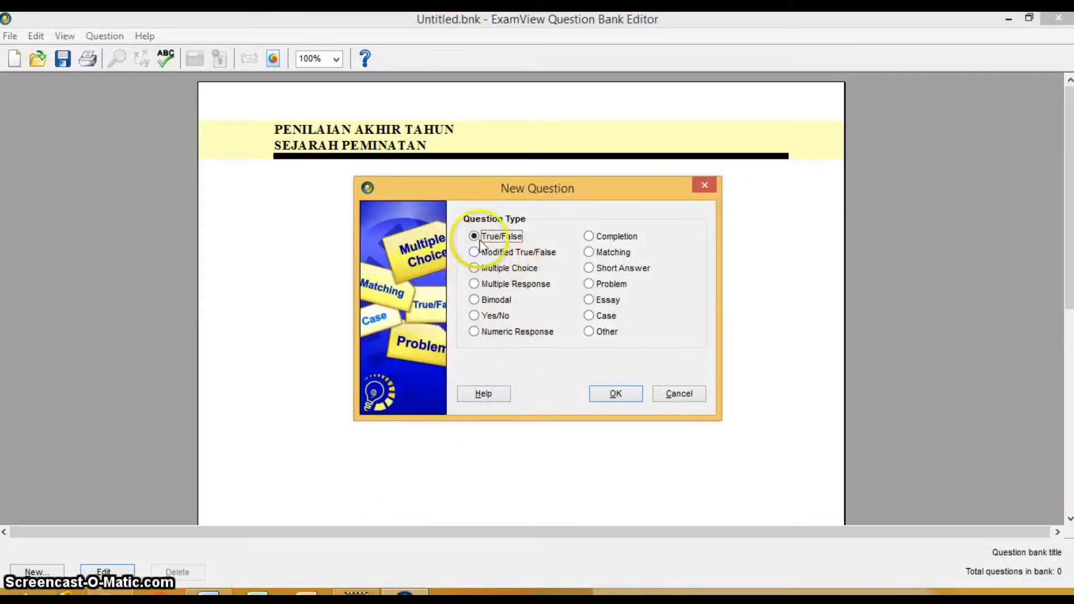
pyautogui.click(611, 394)
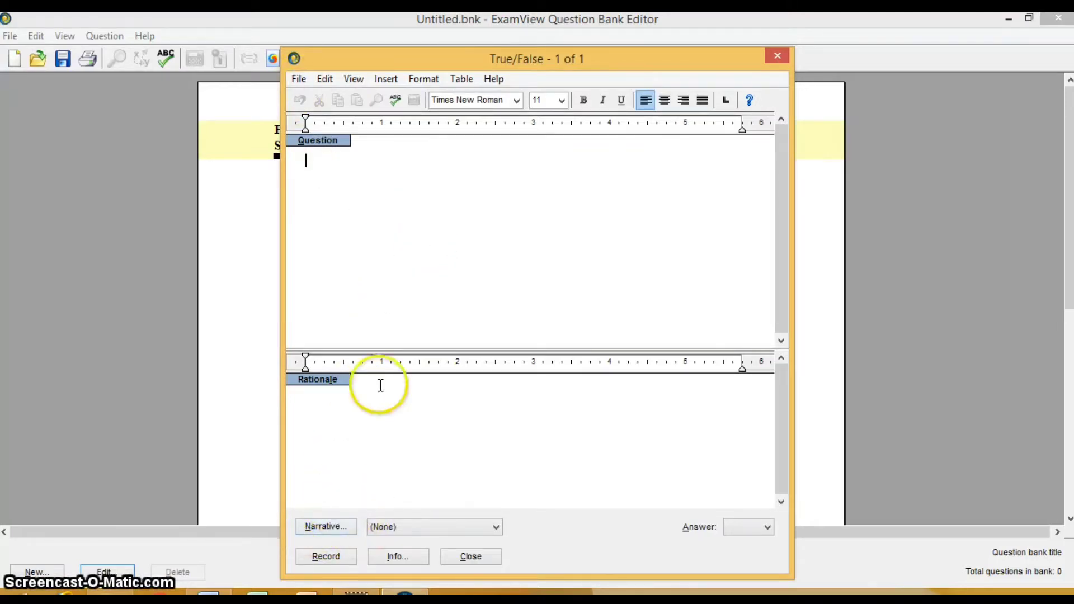
pyautogui.click(329, 529)
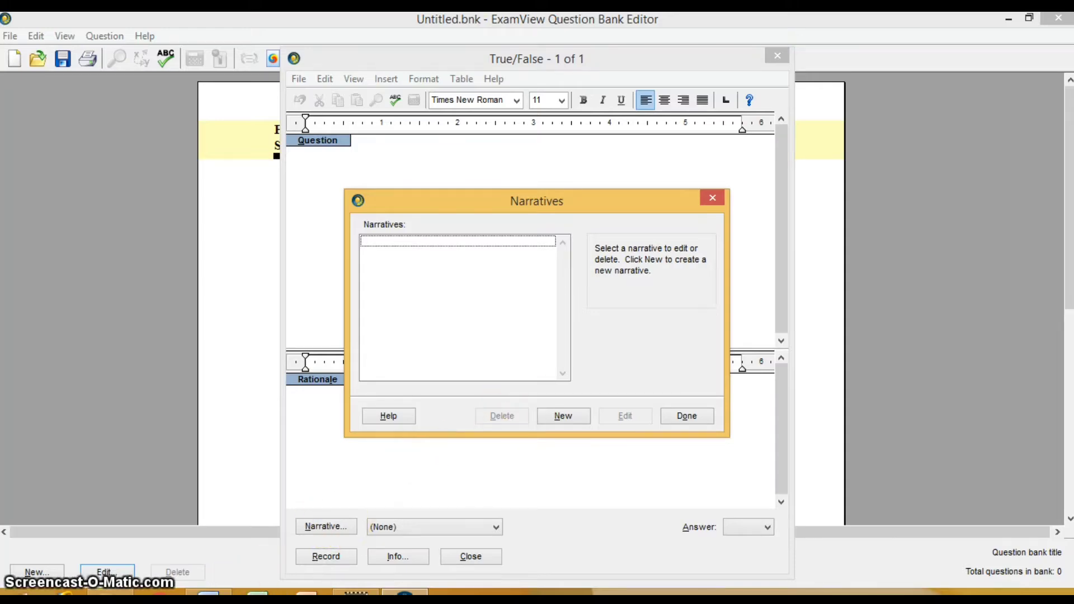
# Step: Switch to the akm document in Word and copy the first paragraph of True/False question 1
pyautogui.click(208, 593)
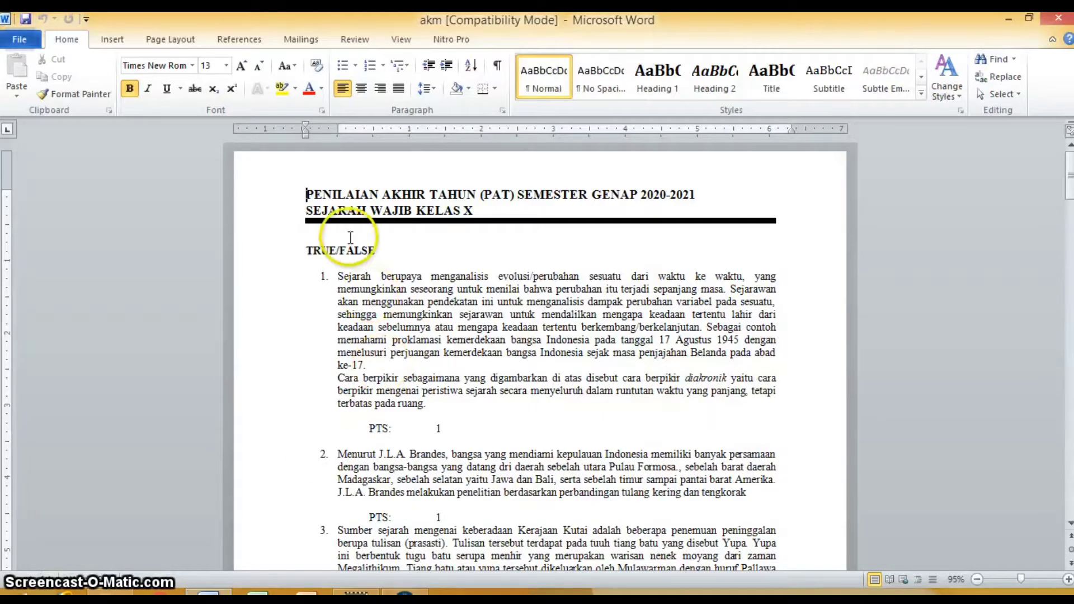
pyautogui.click(338, 276)
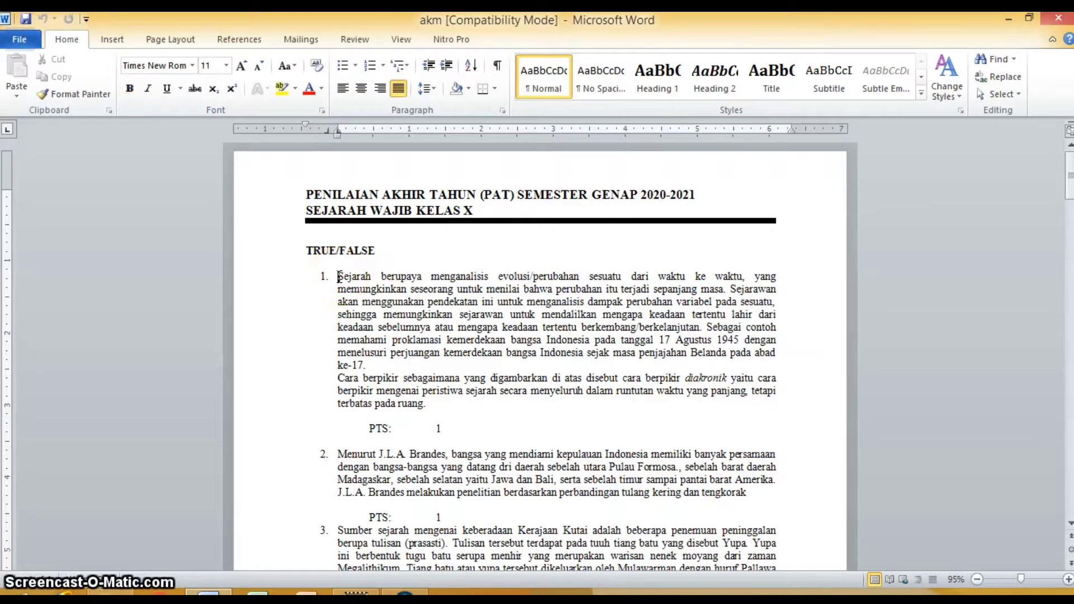
pyautogui.tripleClick(339, 277)
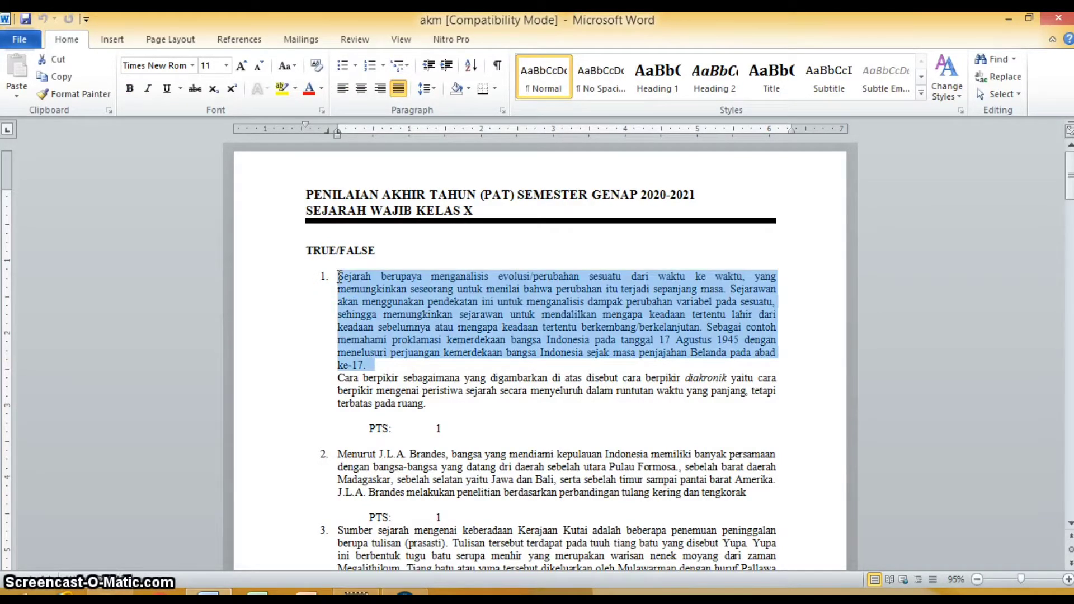
pyautogui.hotkey('ctrl', 'c')
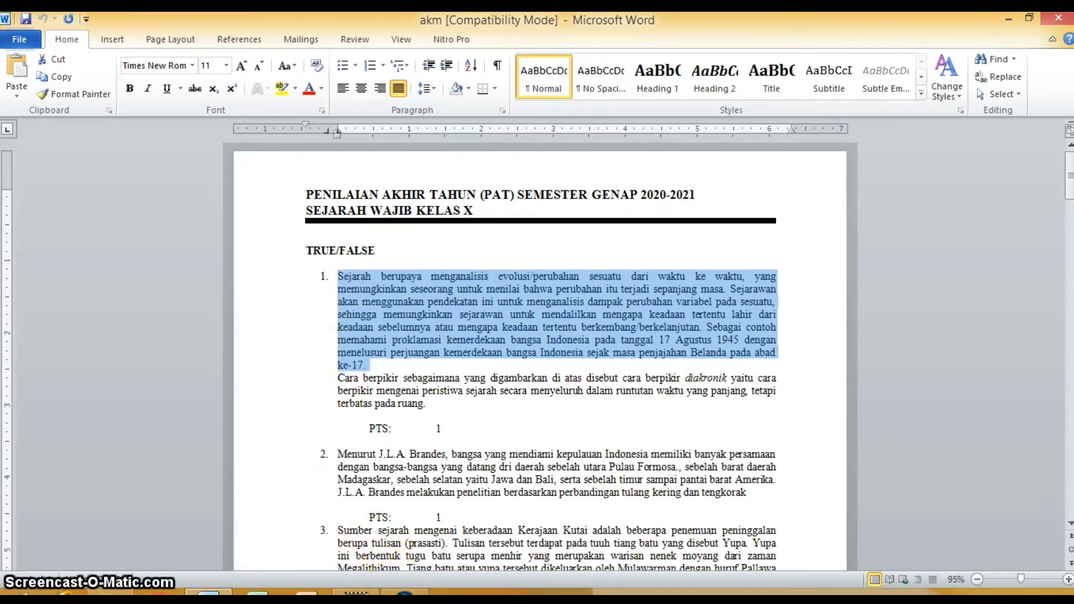
# Step: Return to ExamView, create a narrative from the copied paragraph, name it KONSEP RUANG DAN WAKTU and record it
pyautogui.click(404, 593)
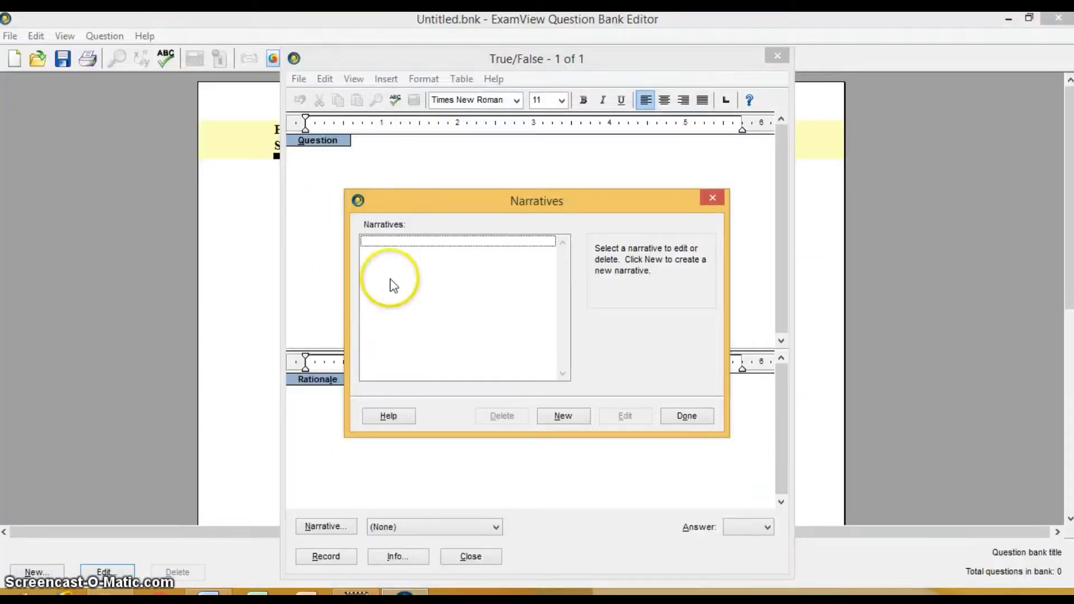
pyautogui.click(561, 418)
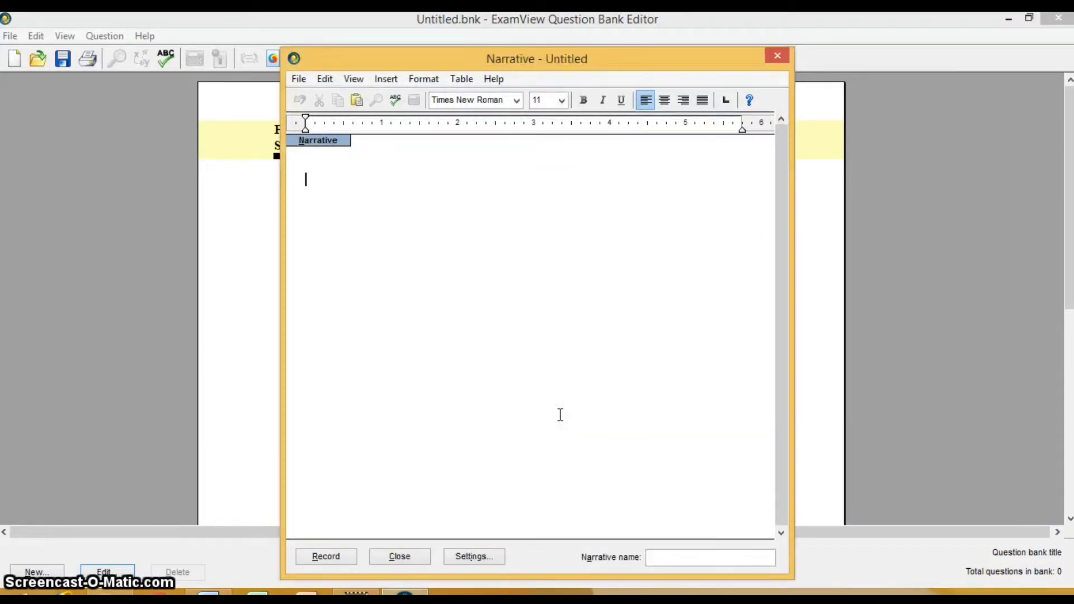
pyautogui.hotkey('ctrl', 'v')
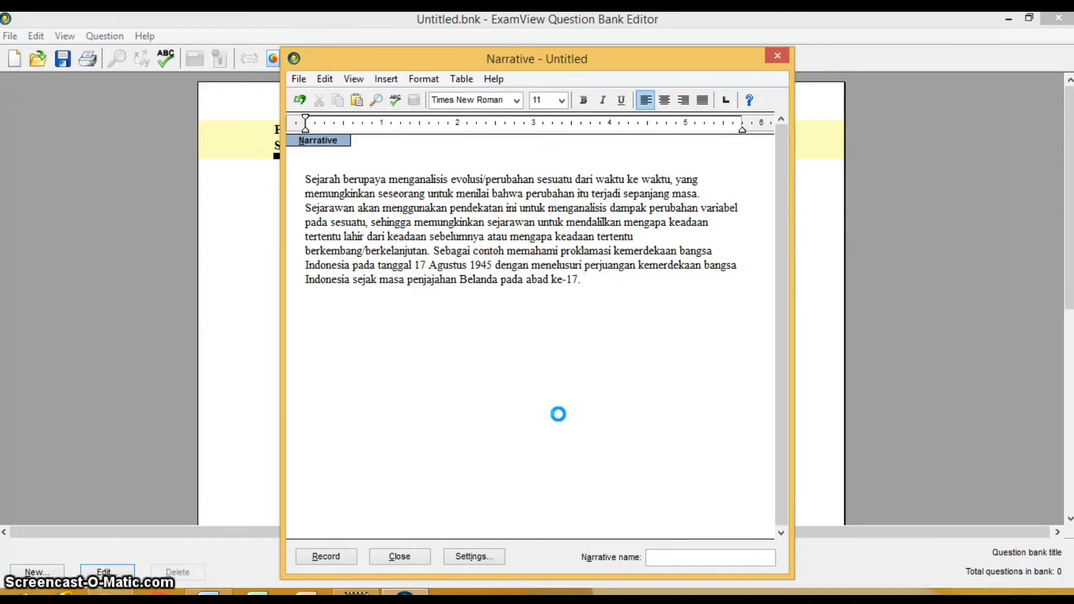
pyautogui.click(658, 557)
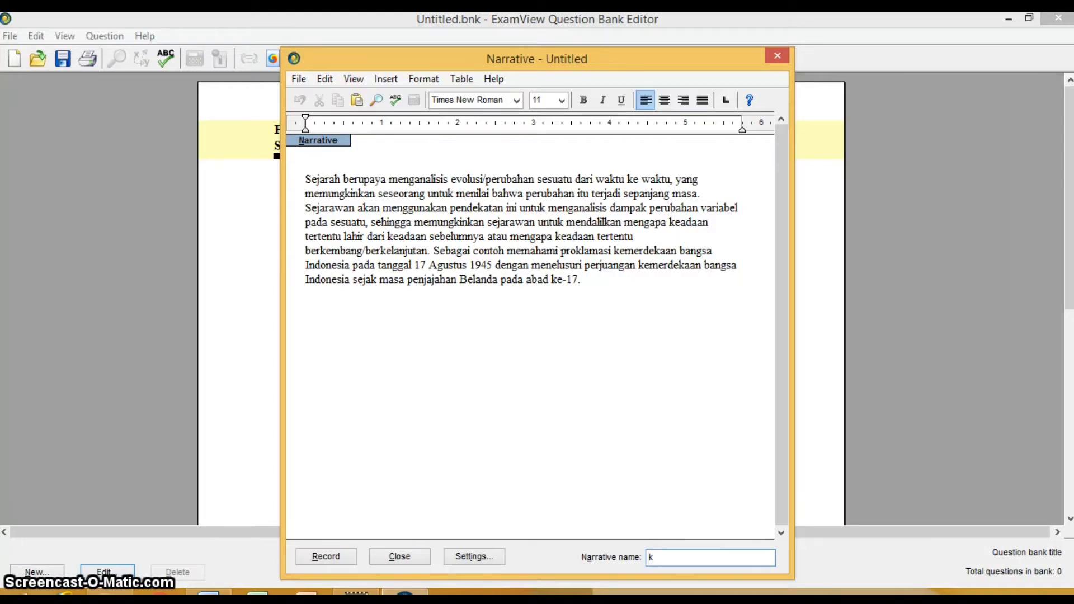
pyautogui.write('KONSEP RUANG DAN WAKTU')
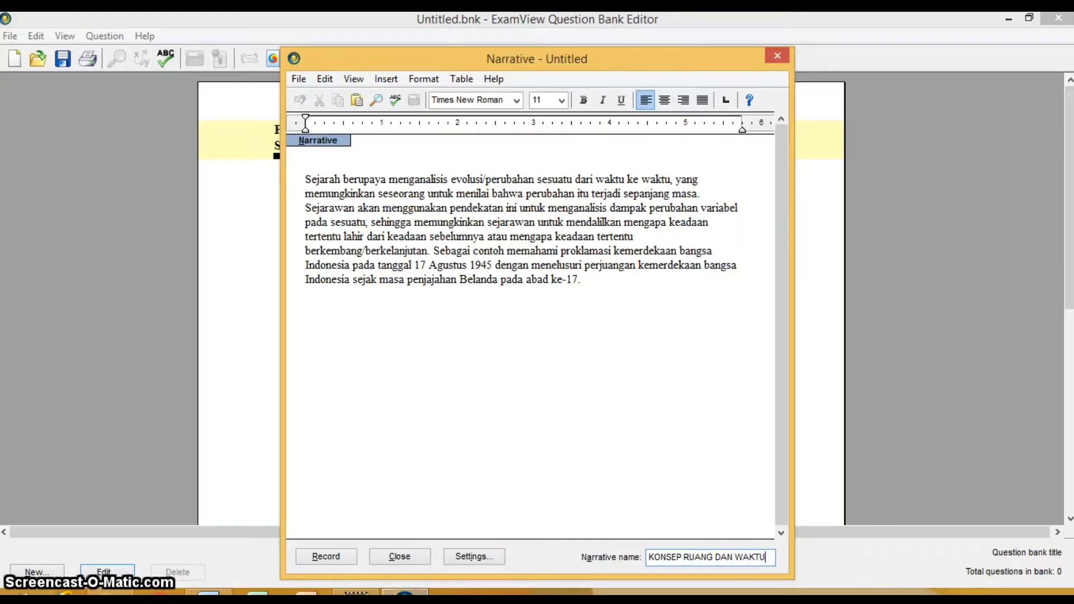
pyautogui.click(329, 557)
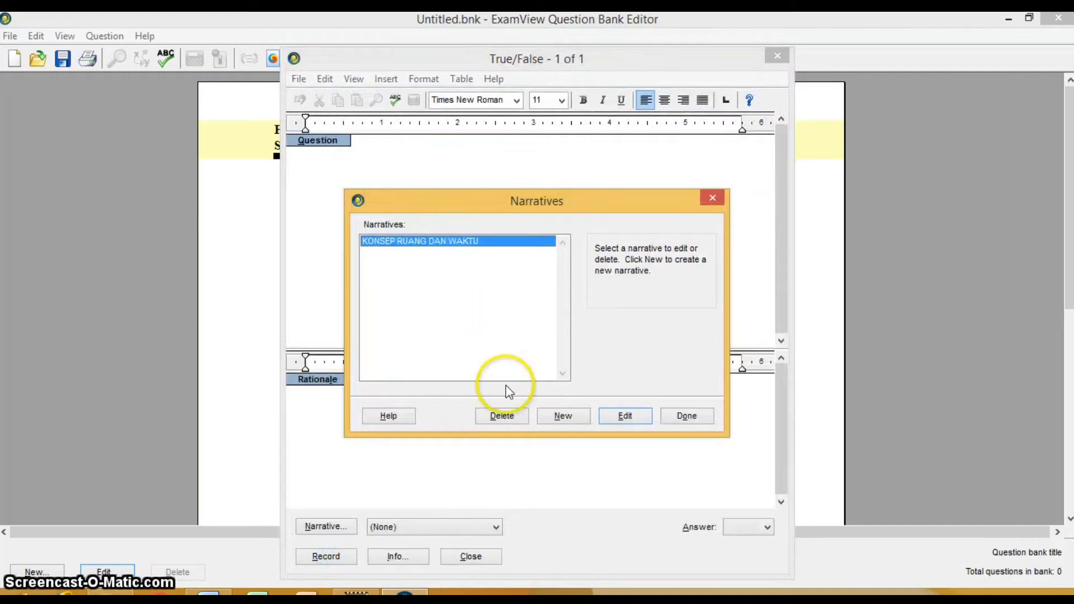
# Step: Close the narratives list and assign the KONSEP RUANG DAN WAKTU narrative to the True/False question
pyautogui.click(683, 417)
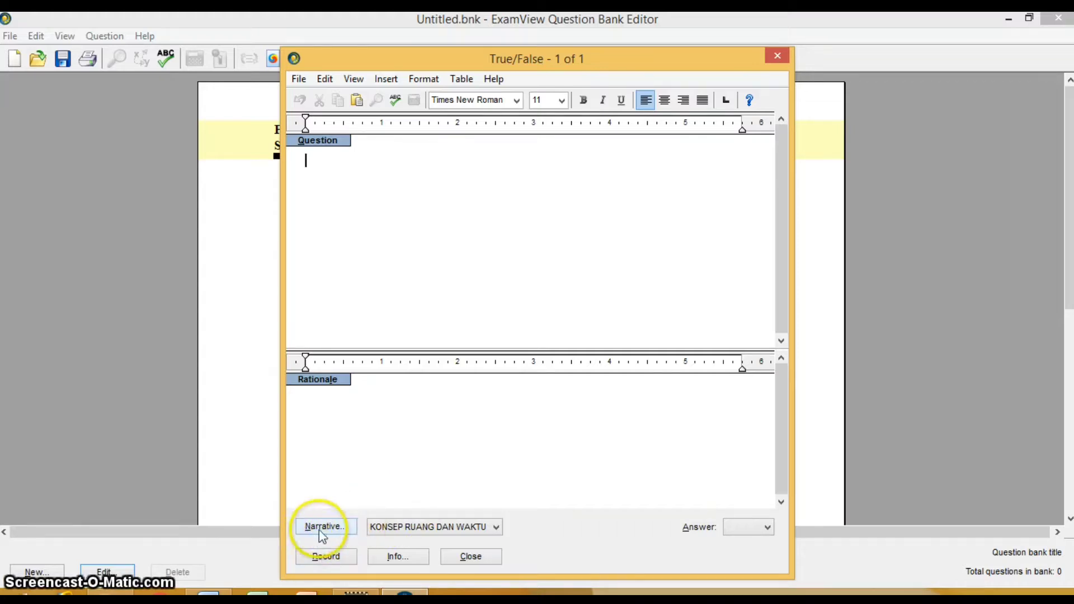
pyautogui.click(496, 527)
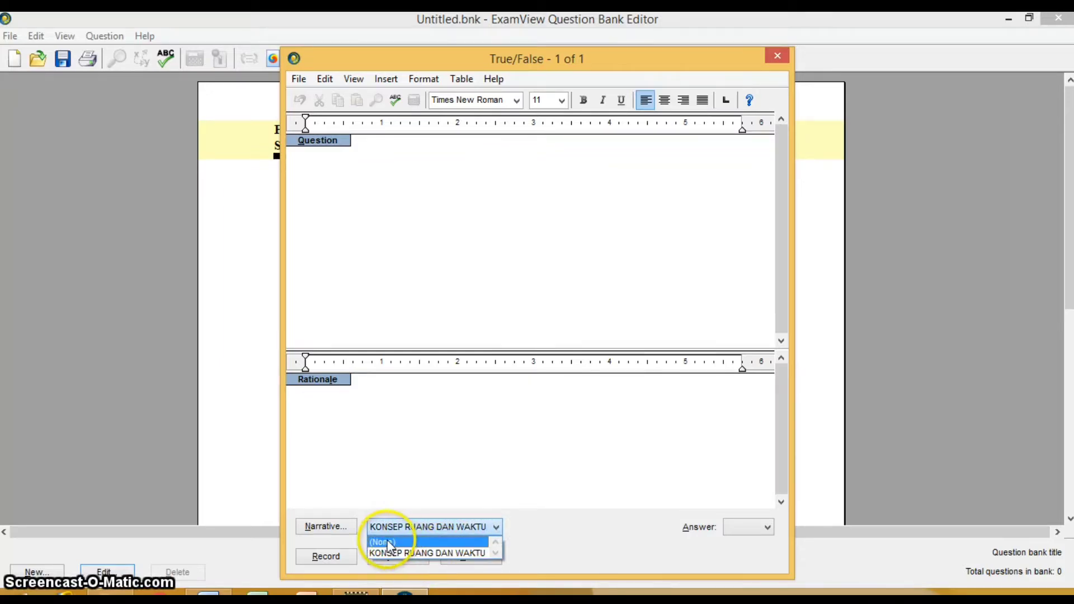
pyautogui.click(417, 554)
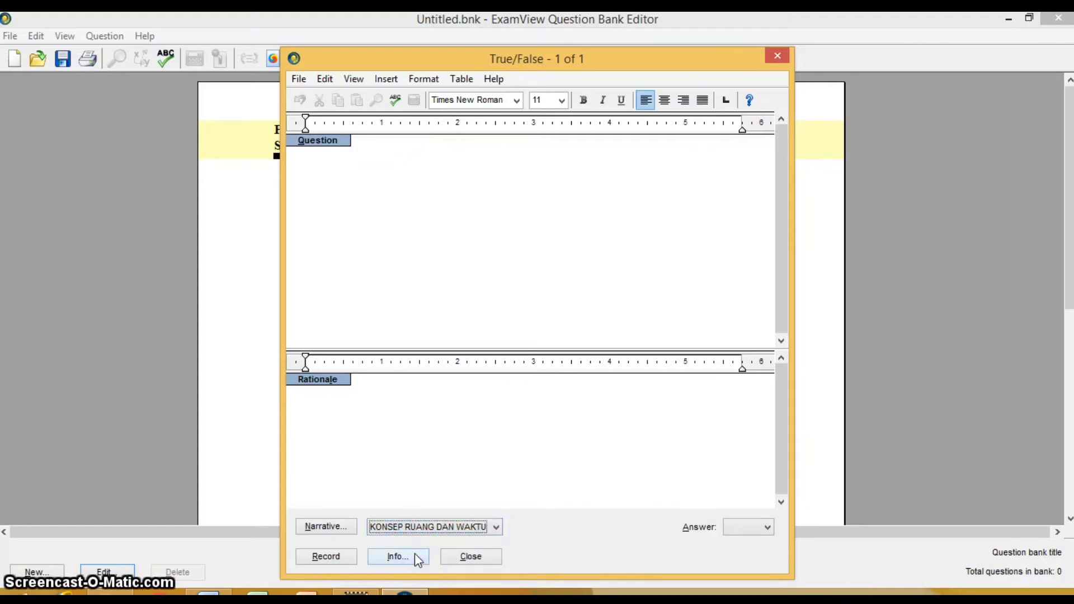
# Step: Copy the second paragraph of True/False question 1 from the akm Word document and paste it as the question text in ExamView
pyautogui.click(235, 592)
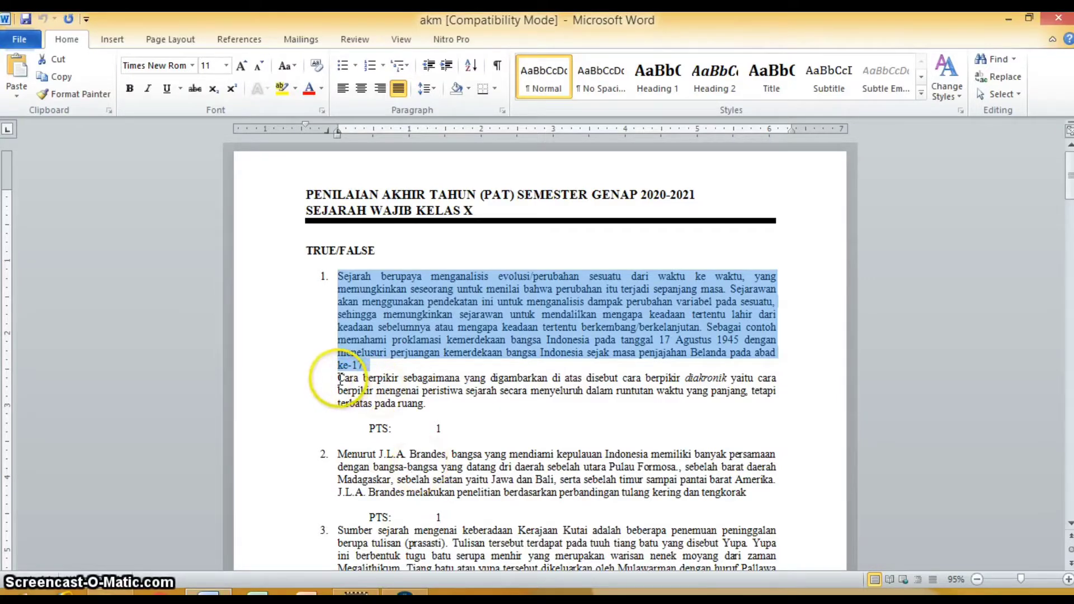
pyautogui.click(339, 379)
pyautogui.tripleClick(339, 378)
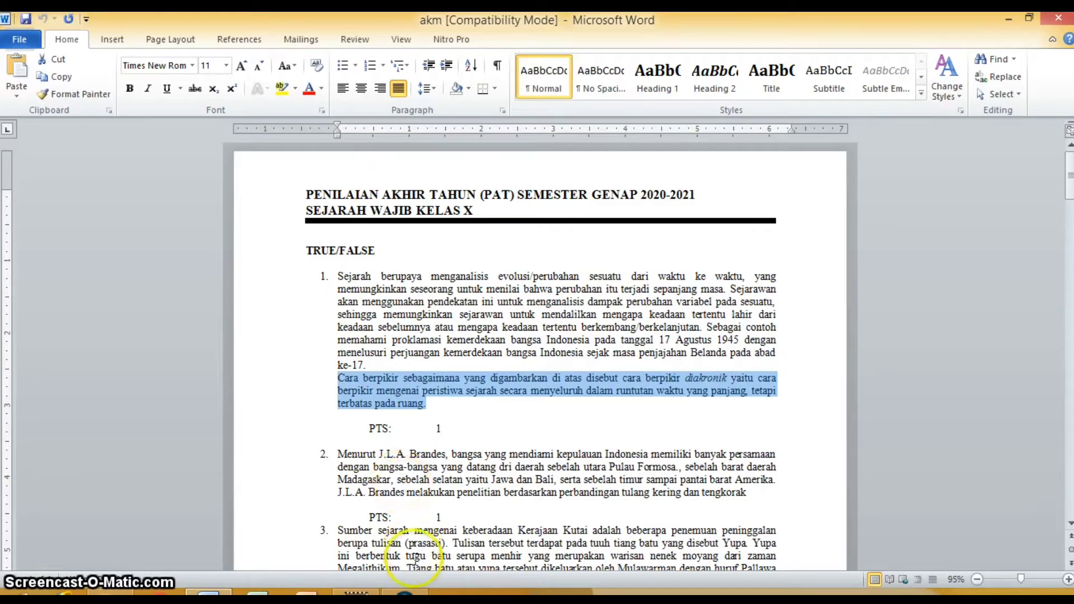
pyautogui.hotkey('alt', 'Tab')
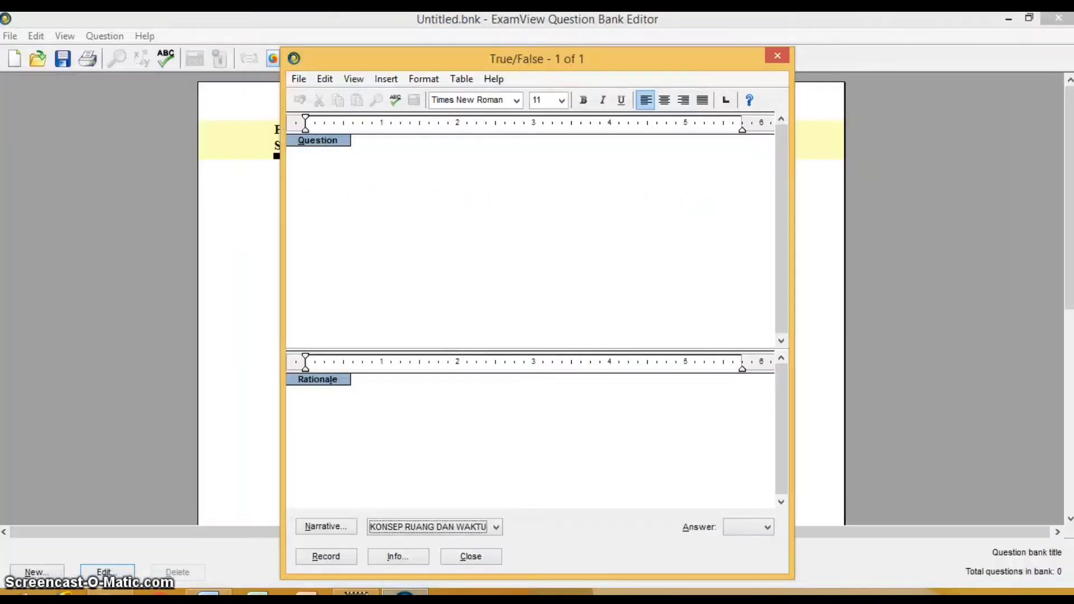
pyautogui.click(308, 157)
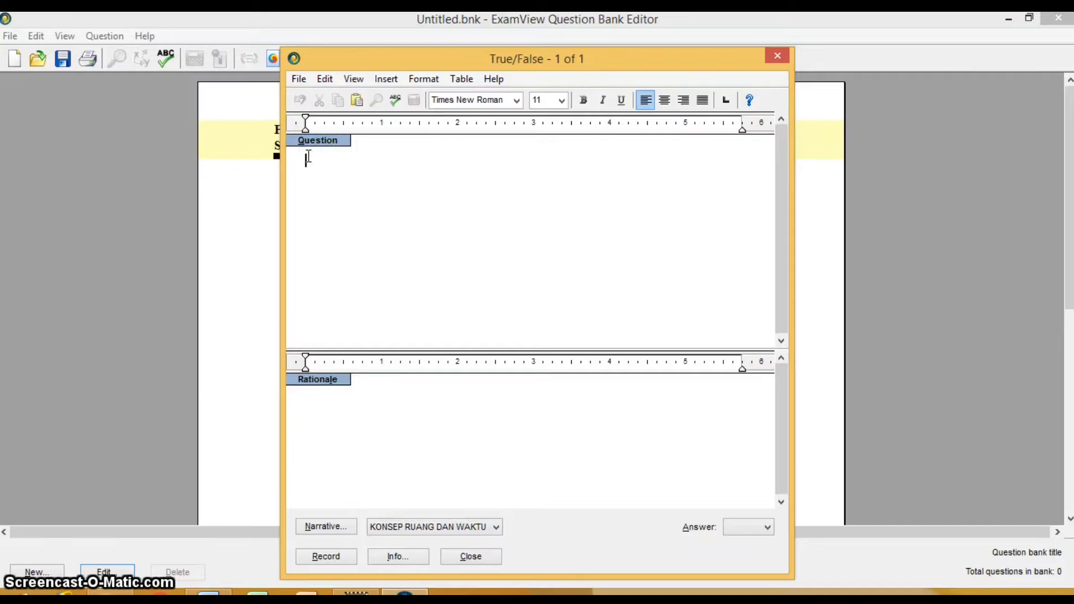
pyautogui.hotkey('ctrl', 'v')
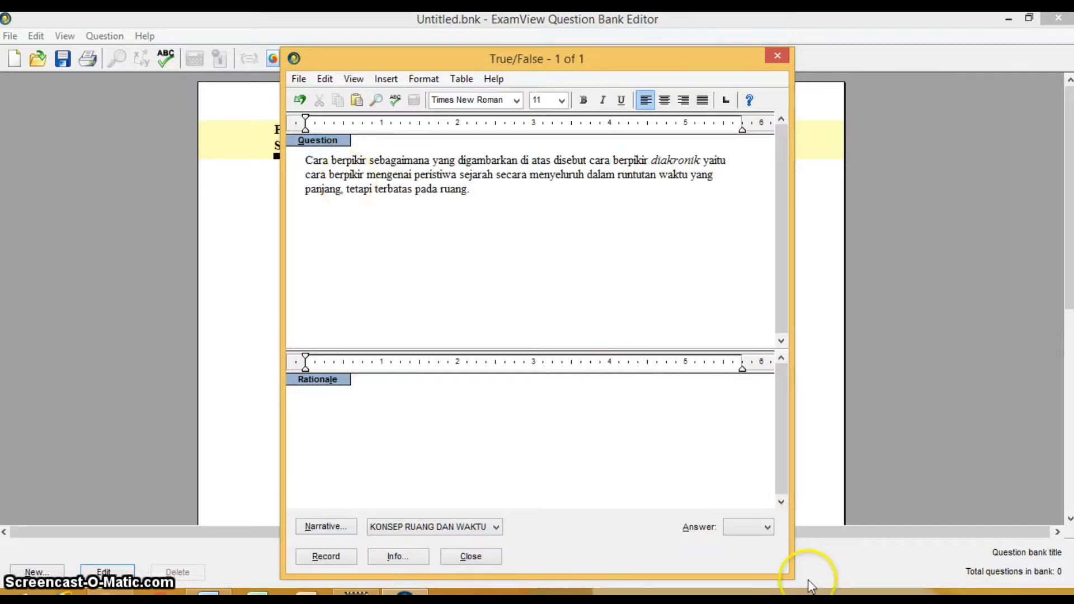
# Step: Set the True/False question's answer to True and record the question
pyautogui.click(764, 529)
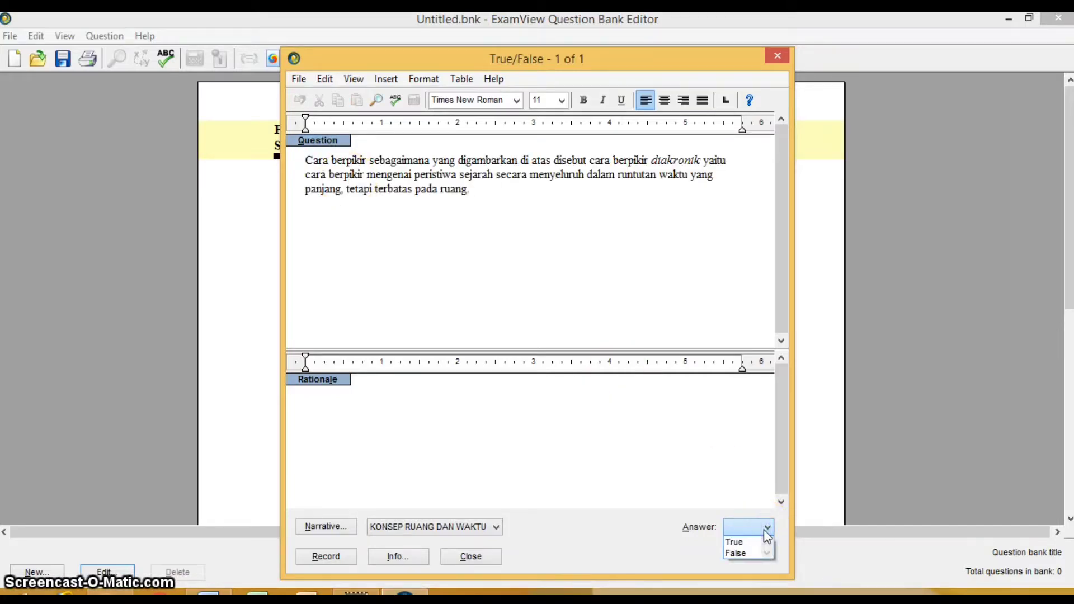
pyautogui.click(735, 542)
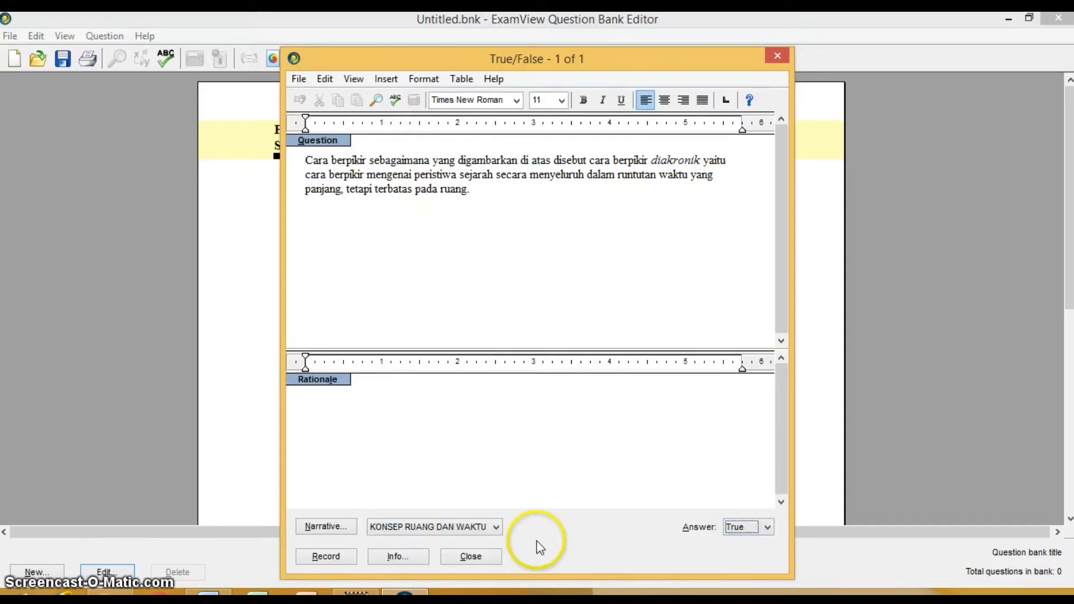
pyautogui.click(326, 556)
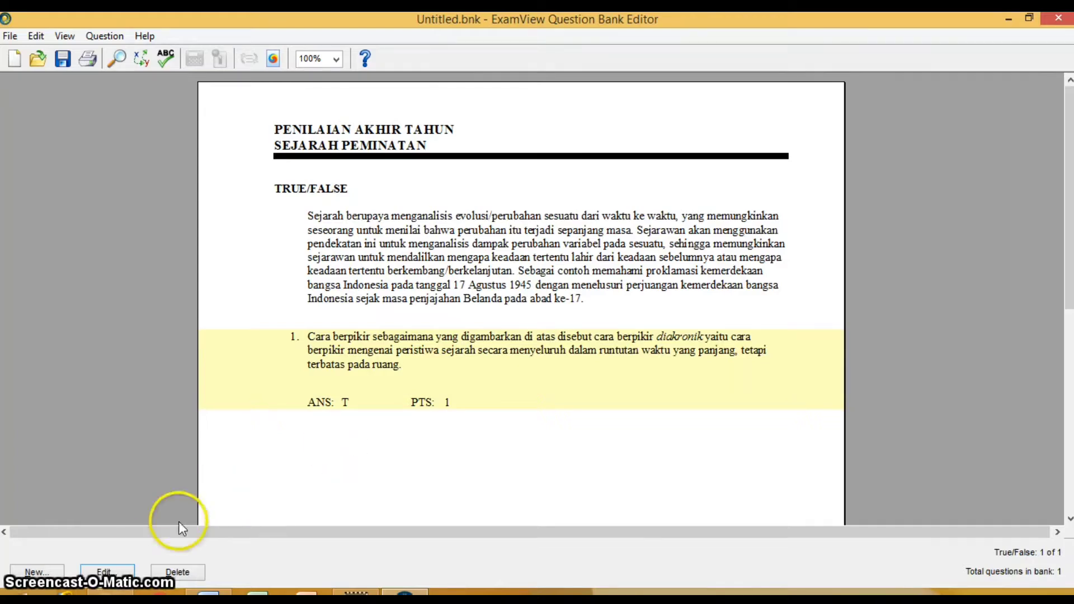
# Step: Reopen the True/False question, set its points to 1 in the question information, and close it with the changes recorded
pyautogui.click(106, 572)
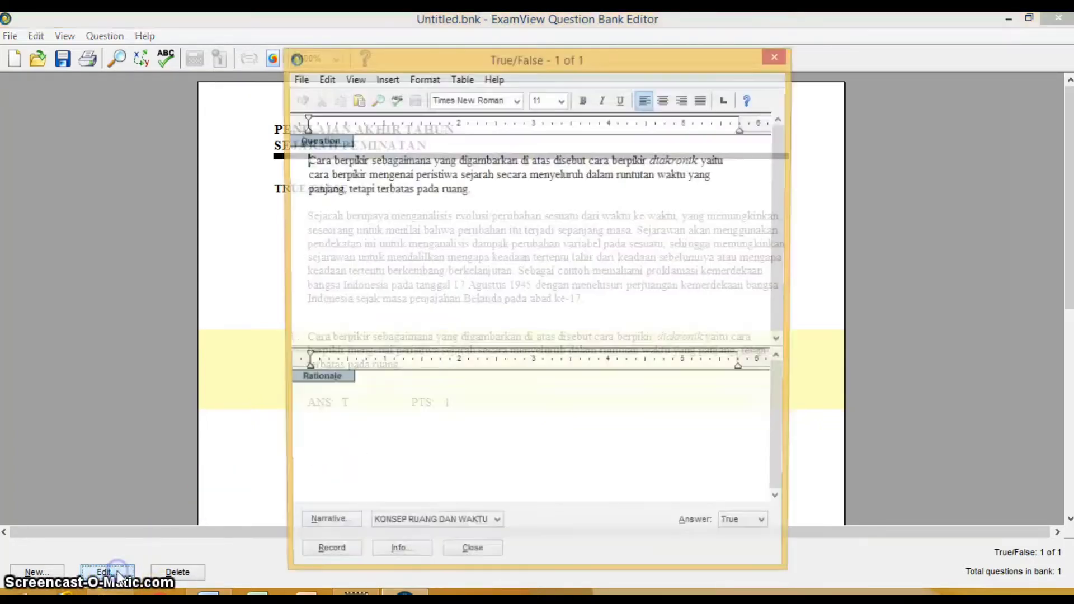
pyautogui.click(405, 555)
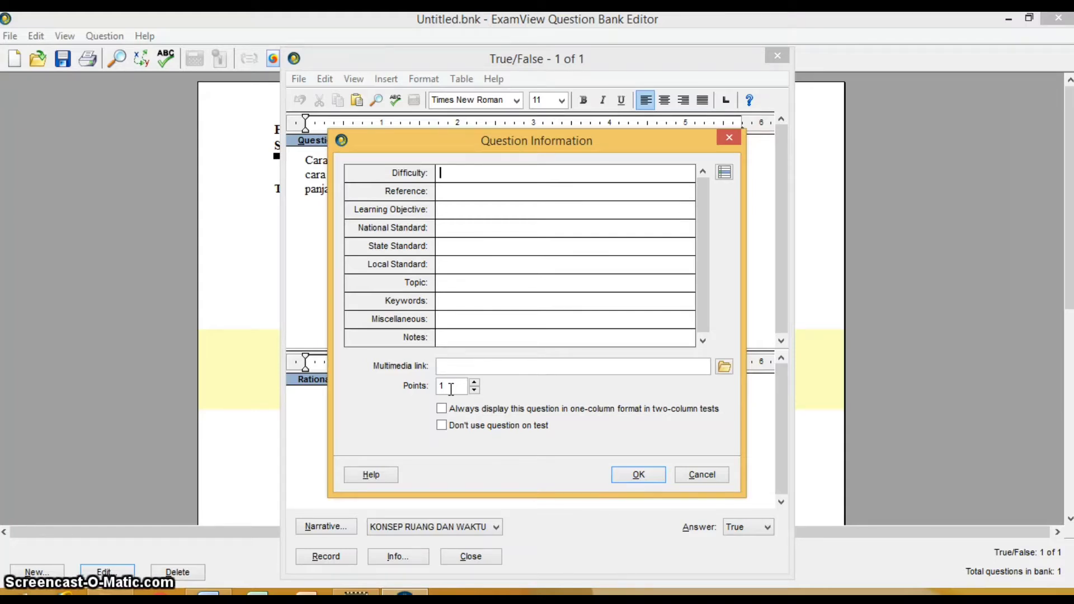
pyautogui.click(450, 386)
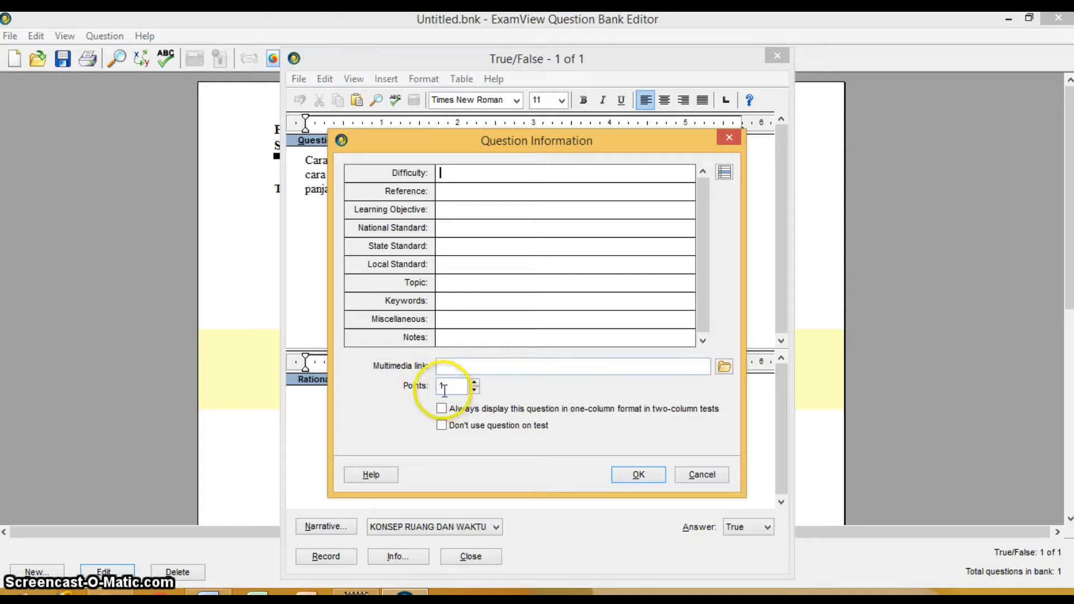
pyautogui.press('BackSpace')
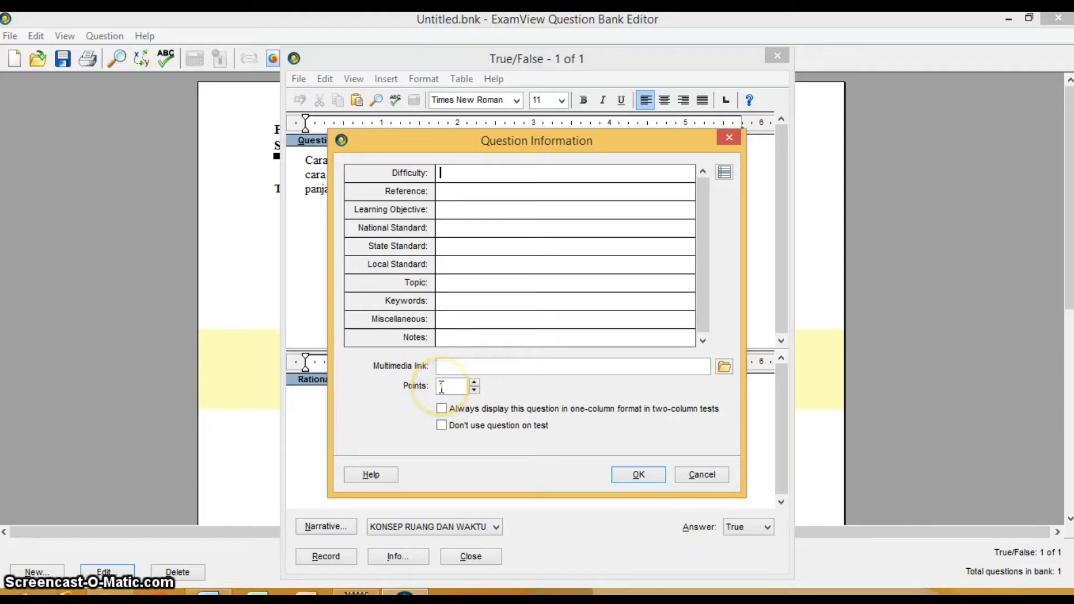
pyautogui.write('1')
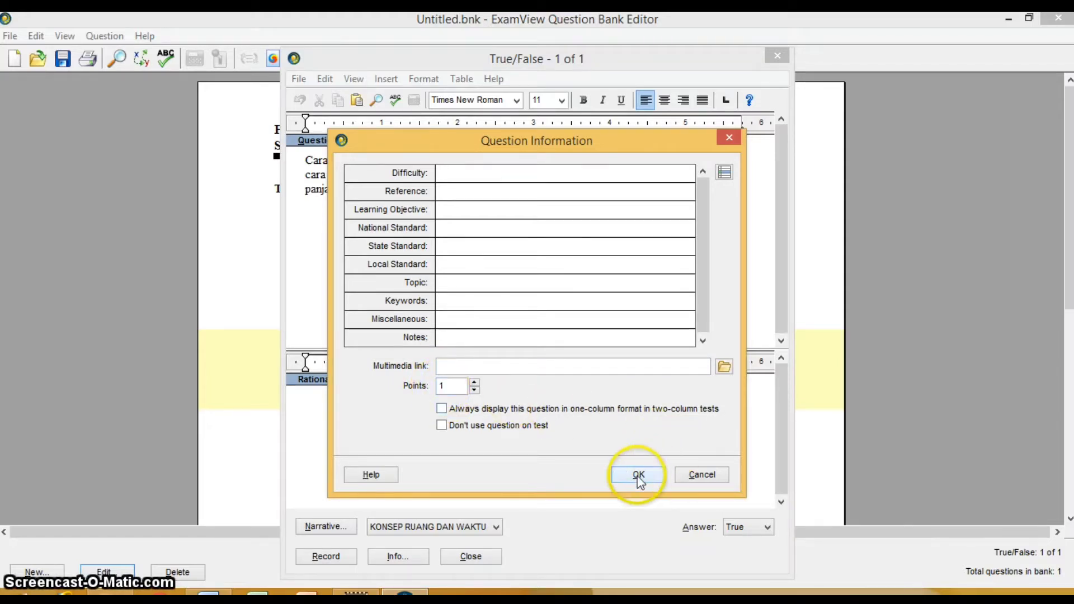
pyautogui.click(638, 475)
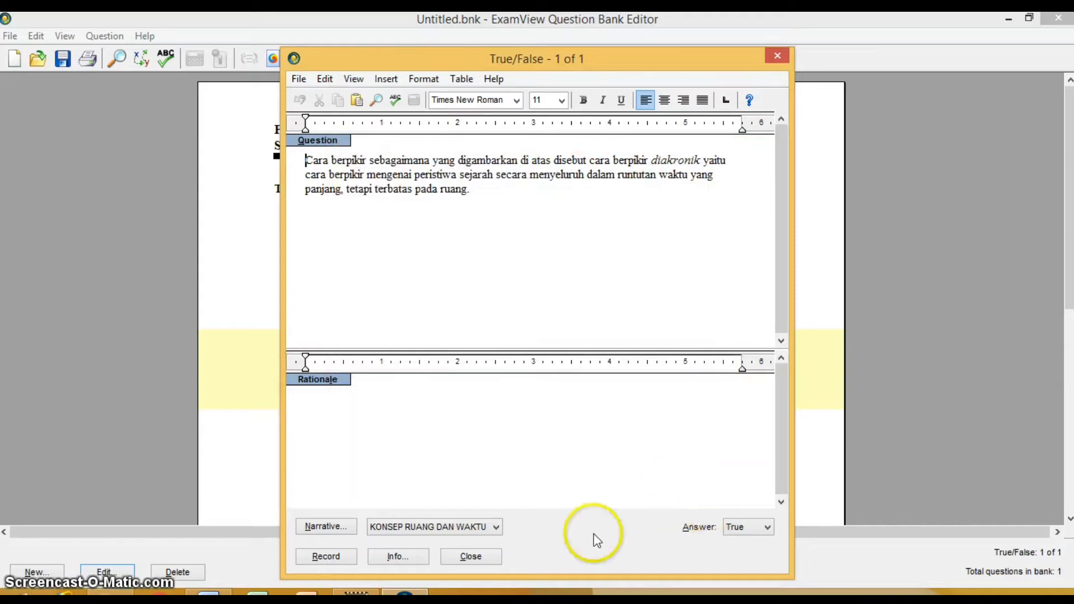
pyautogui.click(471, 557)
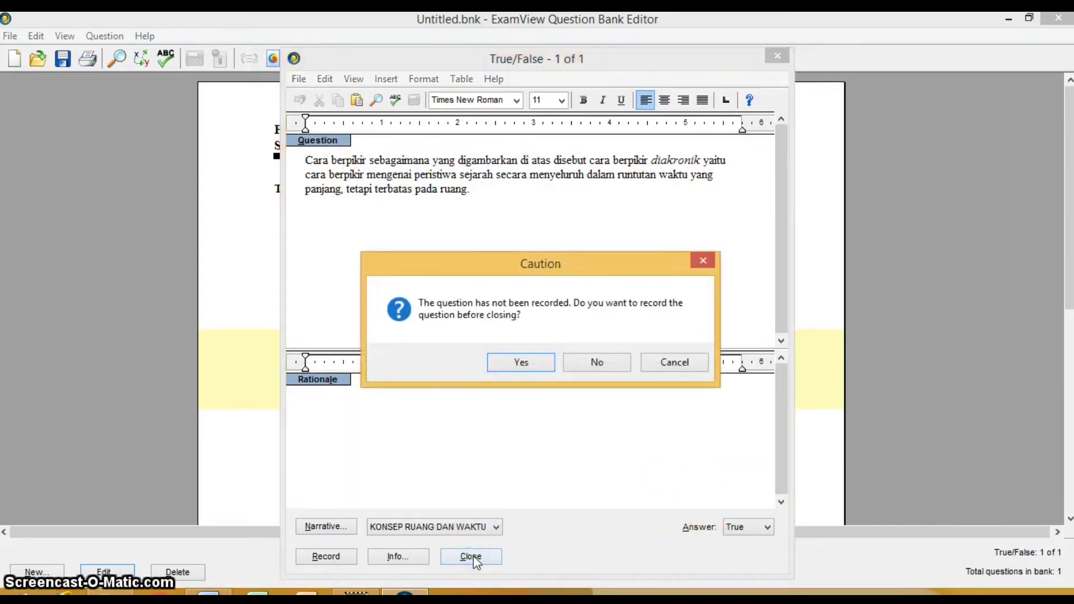
pyautogui.click(522, 364)
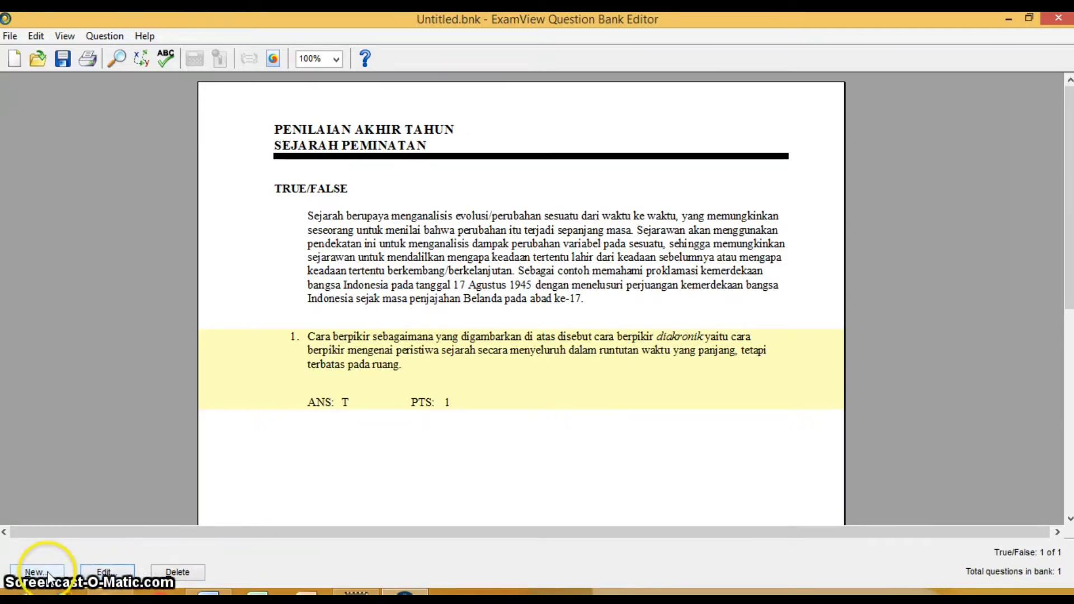
# Step: Switch to the akm document in Word and copy the stem of Multiple Choice question 1, including its four numbered statements
pyautogui.click(214, 595)
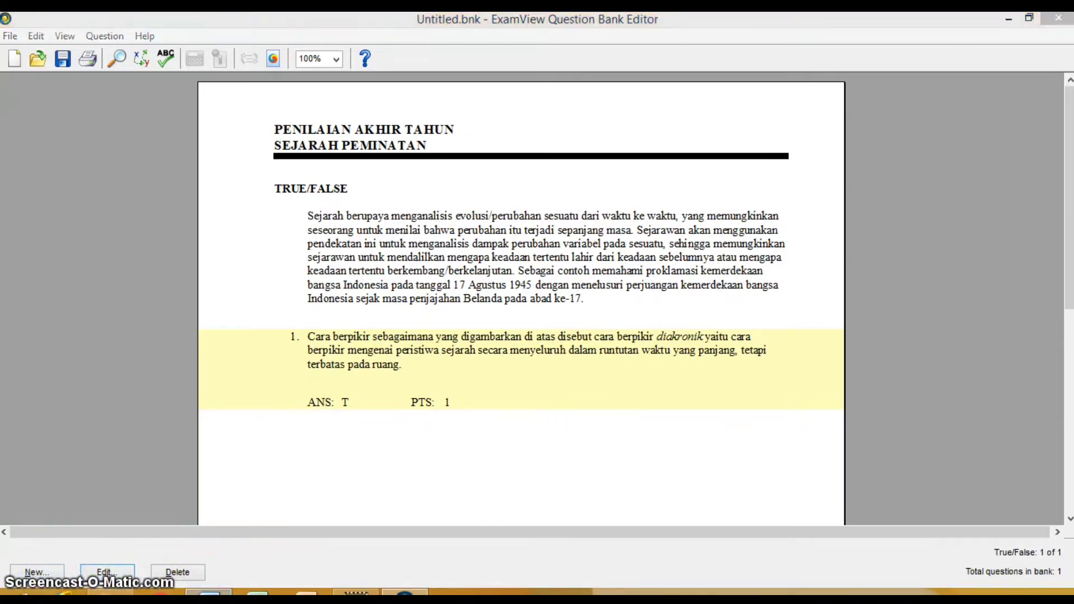
pyautogui.click(398, 479)
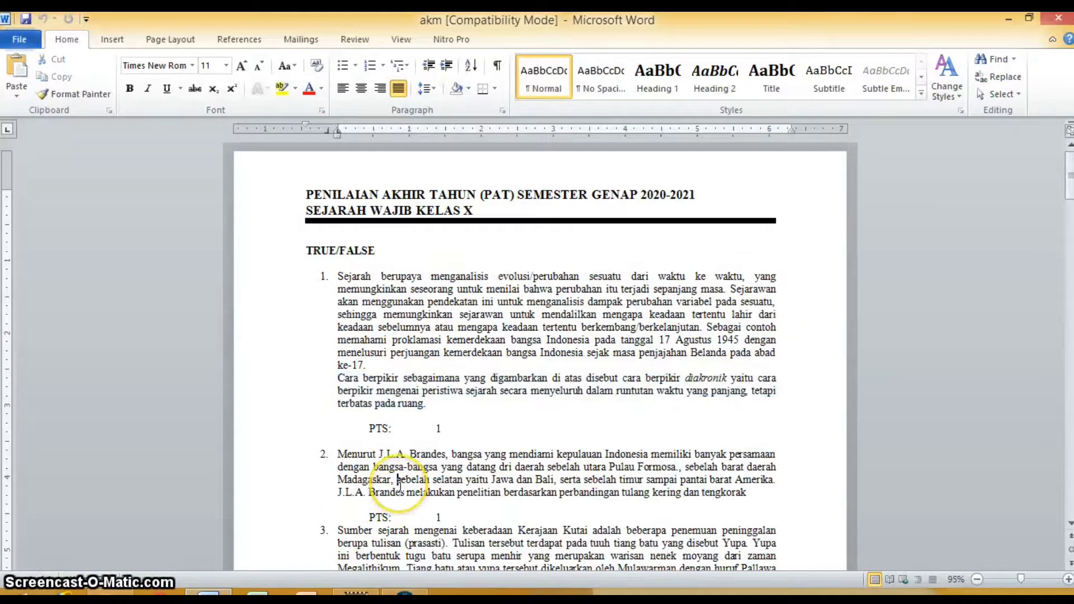
pyautogui.press('Down')
pyautogui.press('Down')
pyautogui.press('Down')
pyautogui.press('Down')
pyautogui.press('Down')
pyautogui.press('Down')
pyautogui.press('Down')
pyautogui.press('Down')
pyautogui.press('Down')
pyautogui.press('Down')
pyautogui.press('Down')
pyautogui.press('Down')
pyautogui.press('Down')
pyautogui.press('Down')
pyautogui.press('Down')
pyautogui.press('Down')
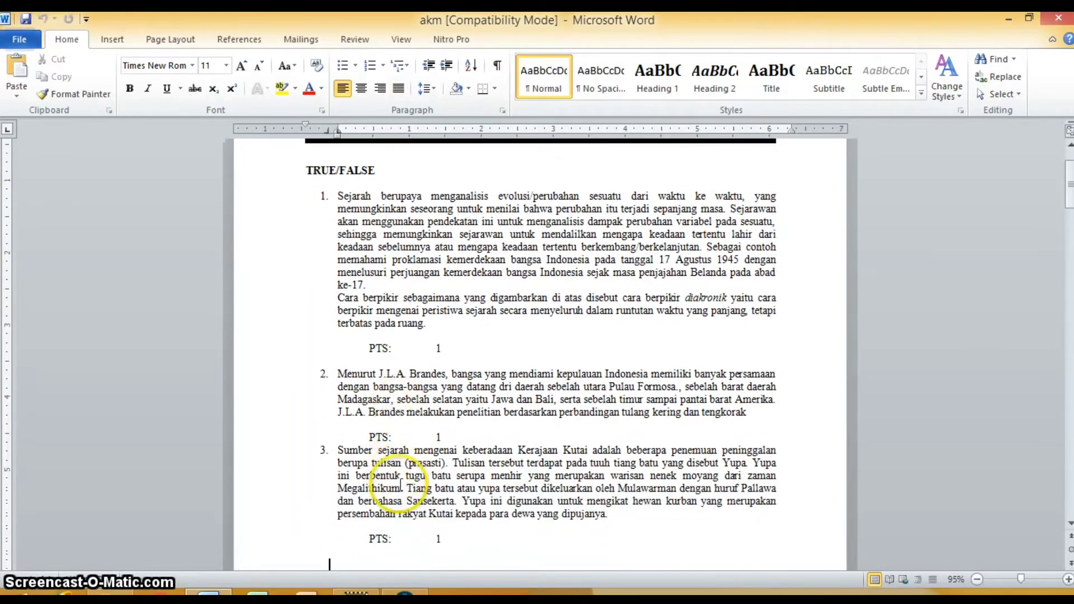
pyautogui.press('Down')
pyautogui.press('Down')
pyautogui.press('Down')
pyautogui.press('Down')
pyautogui.press('Down')
pyautogui.press('Down')
pyautogui.press('Down')
pyautogui.press('Down')
pyautogui.press('Down')
pyautogui.press('Down')
pyautogui.press('Down')
pyautogui.press('Down')
pyautogui.press('Down')
pyautogui.press('Down')
pyautogui.press('Down')
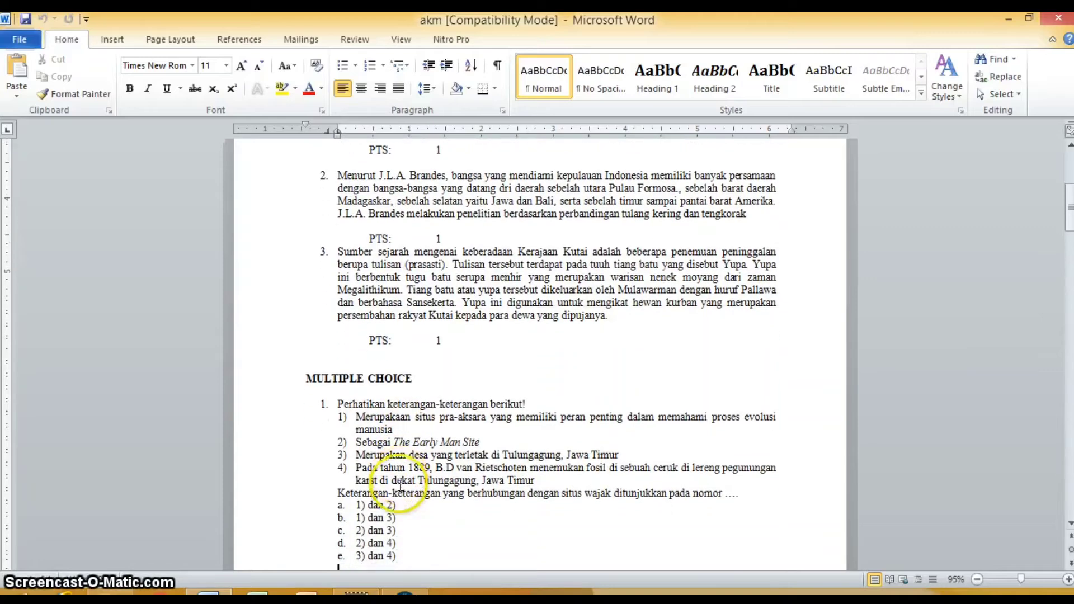
pyautogui.press('Down')
pyautogui.press('Down')
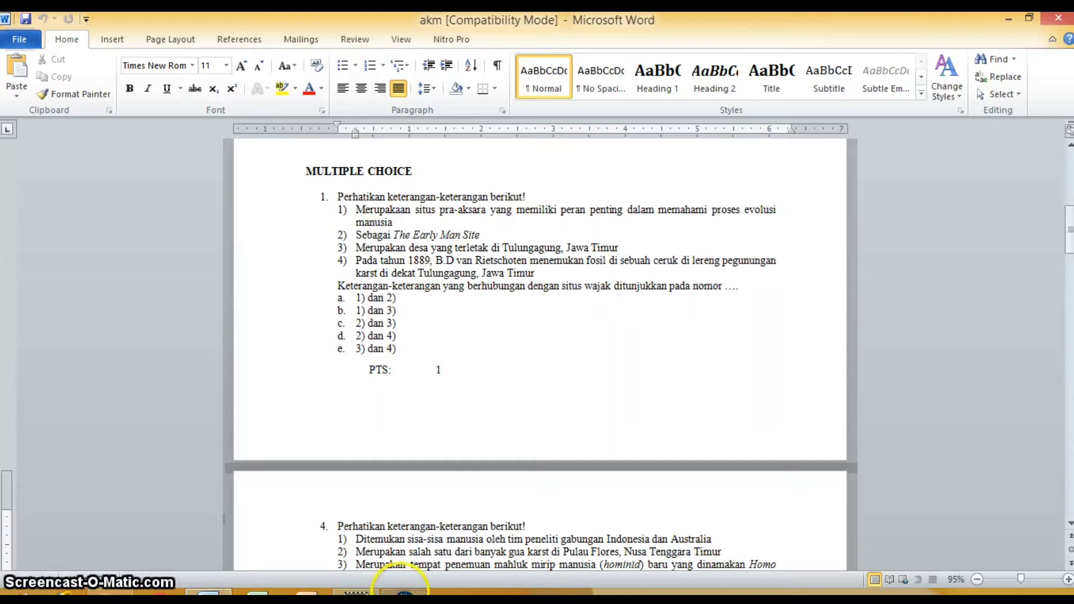
pyautogui.click(337, 198)
pyautogui.hotkey('shift', 'Down')
pyautogui.hotkey('shift', 'Down')
pyautogui.hotkey('shift', 'Down')
pyautogui.hotkey('shift', 'Down')
pyautogui.hotkey('shift', 'Down')
pyautogui.hotkey('shift', 'Down')
pyautogui.hotkey('shift', 'Down')
pyautogui.hotkey('shift', 'Down')
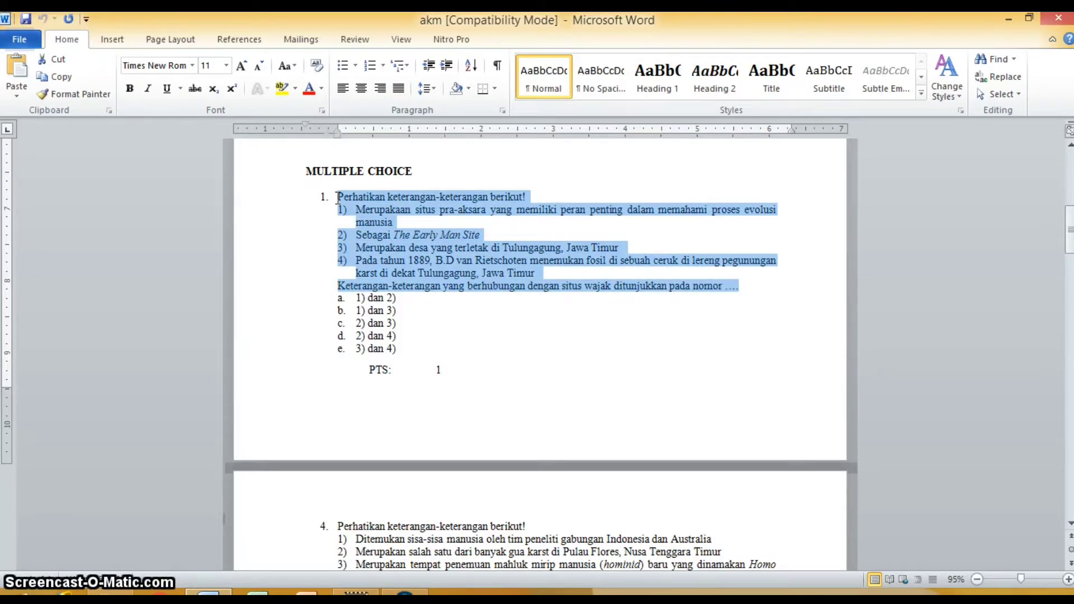
# Step: Return to ExamView and create a new Multiple Choice question
pyautogui.click(405, 593)
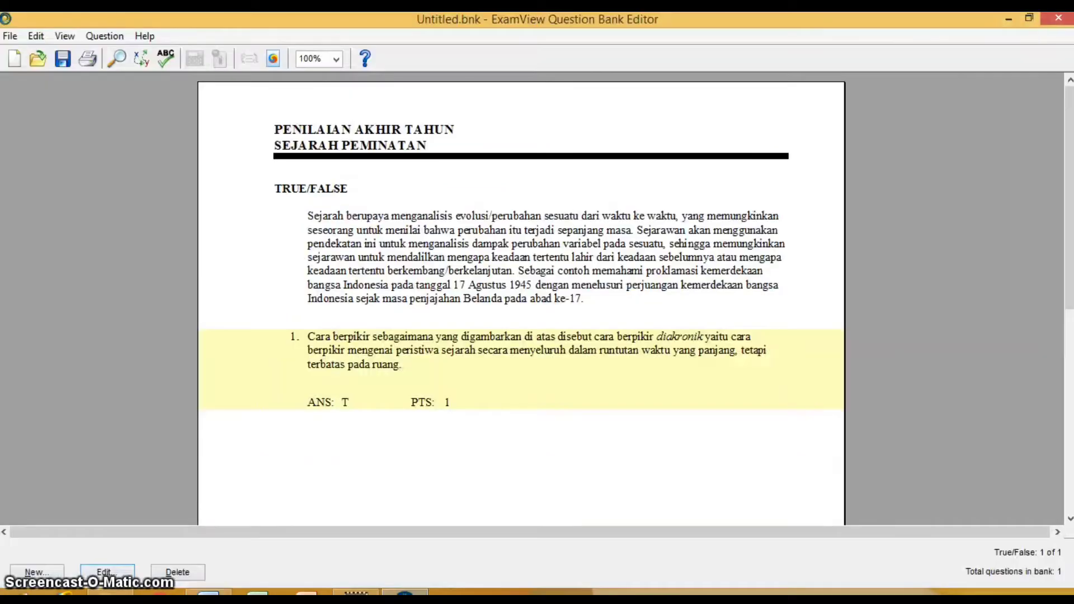
pyautogui.click(61, 570)
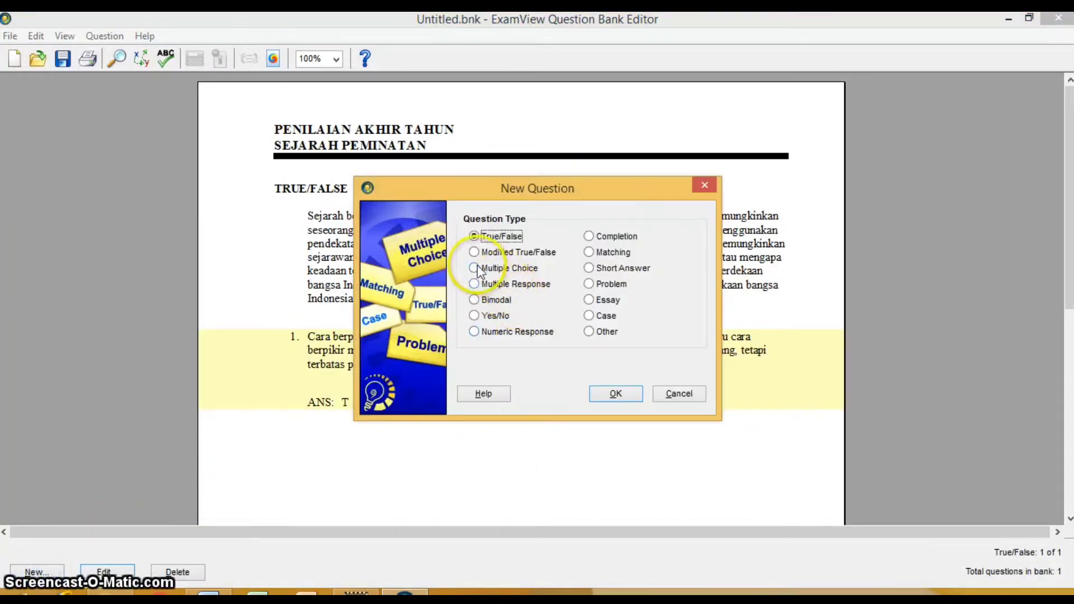
pyautogui.click(493, 273)
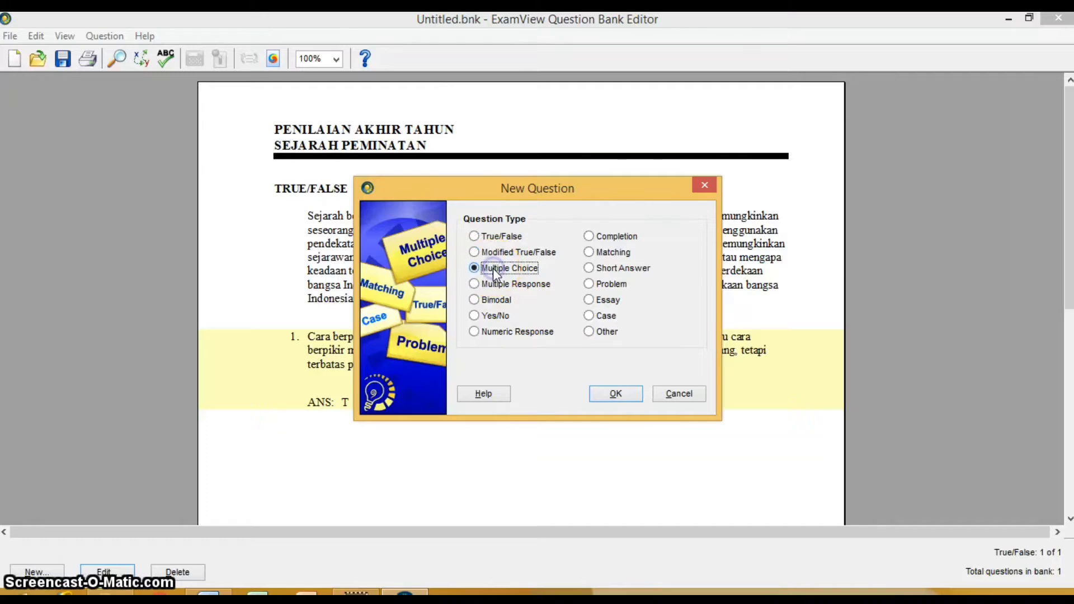
pyautogui.click(614, 394)
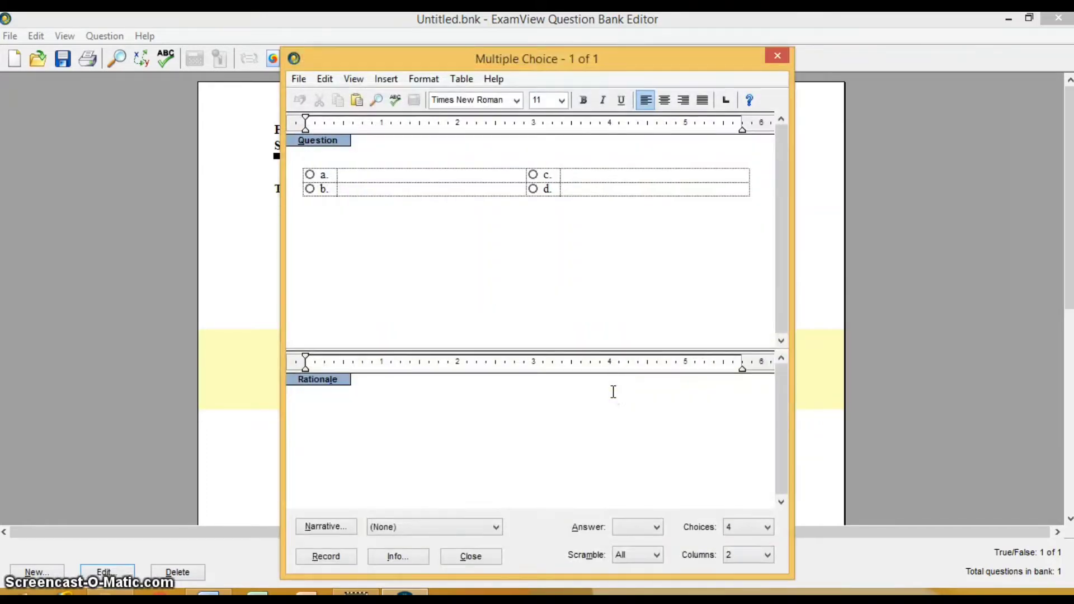
# Step: Paste the copied stem into the Multiple Choice question and align its first line with the rest of the text
pyautogui.click(316, 156)
pyautogui.write('Perhatikan keterangan-keterangan berikut! 1) Merupakaan situs pra-aksara yang memiliki peran penting dalam memahami proses evolusi manusia 2) Sebagai The Early Man Site 3) Merupakan desa yang terletak di Tulungagung, Jawa Timur 4) Pada tahun 1889, B.D van Rietschoten menemukan fosil di sebuah ceruk di lereng pegunungan karst di dekat Tulungagung, Jawa Timur Keterangan-keterangan yang berhubungan dengan situs wajak ditunjukkan pada nomor ....')
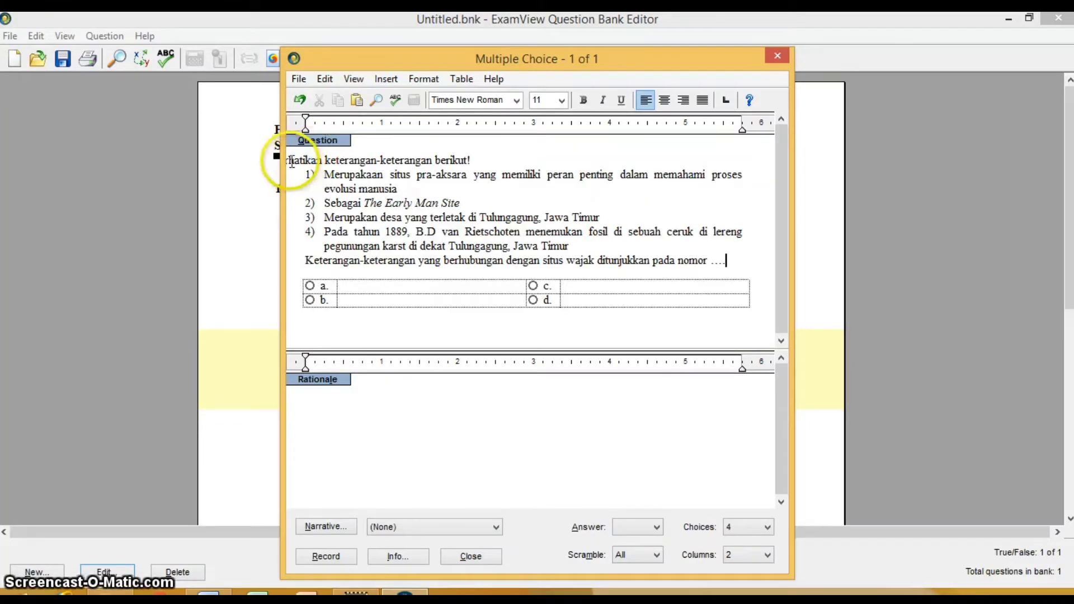
pyautogui.click(291, 160)
pyautogui.click(308, 143)
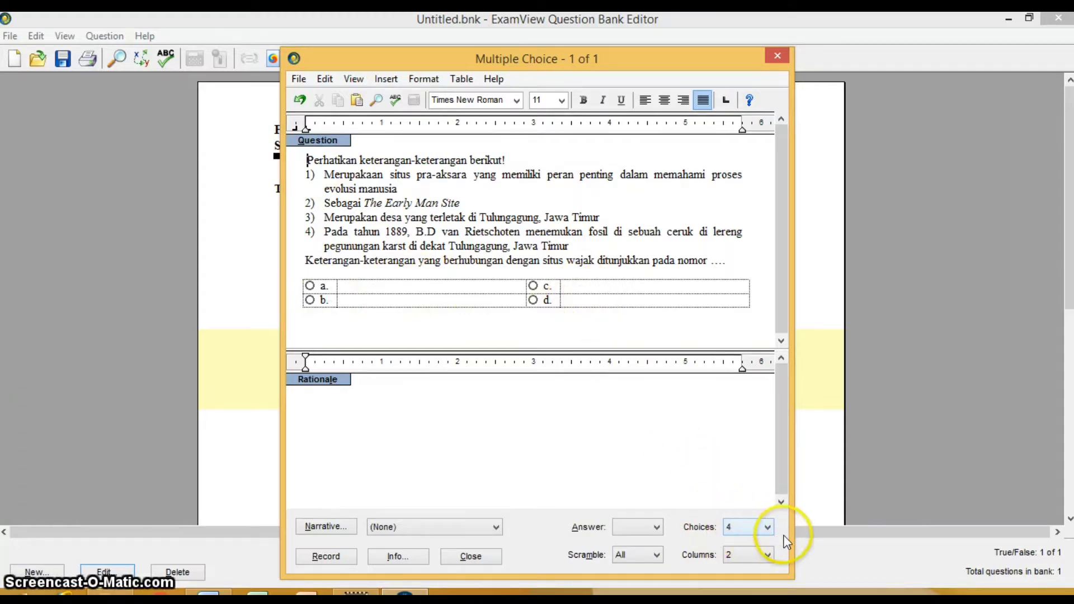
# Step: Set the Multiple Choice question to 5 choices arranged in 1 column
pyautogui.click(768, 528)
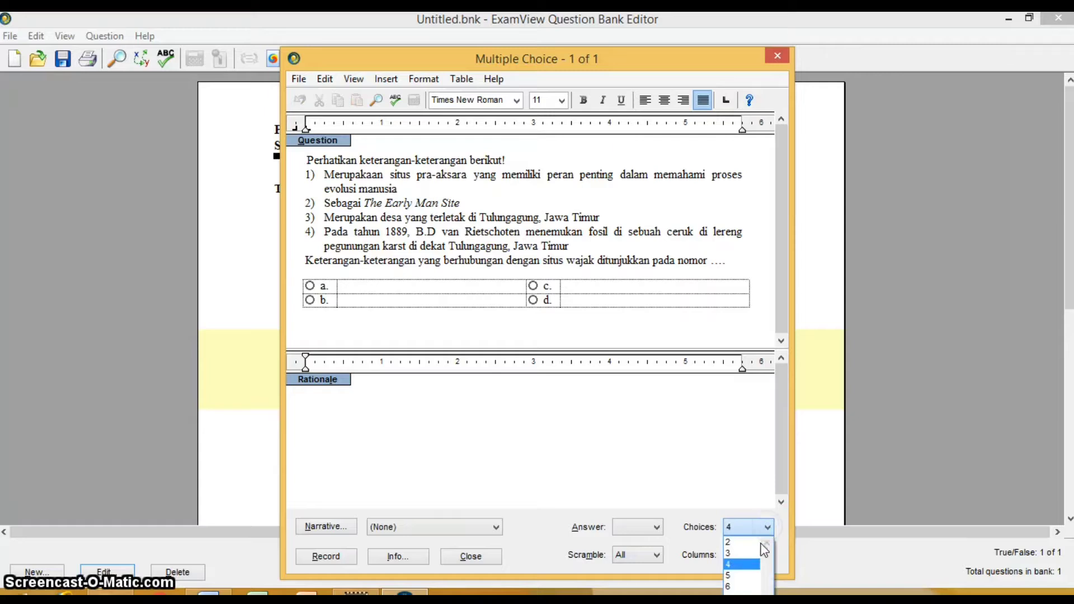
pyautogui.click(734, 576)
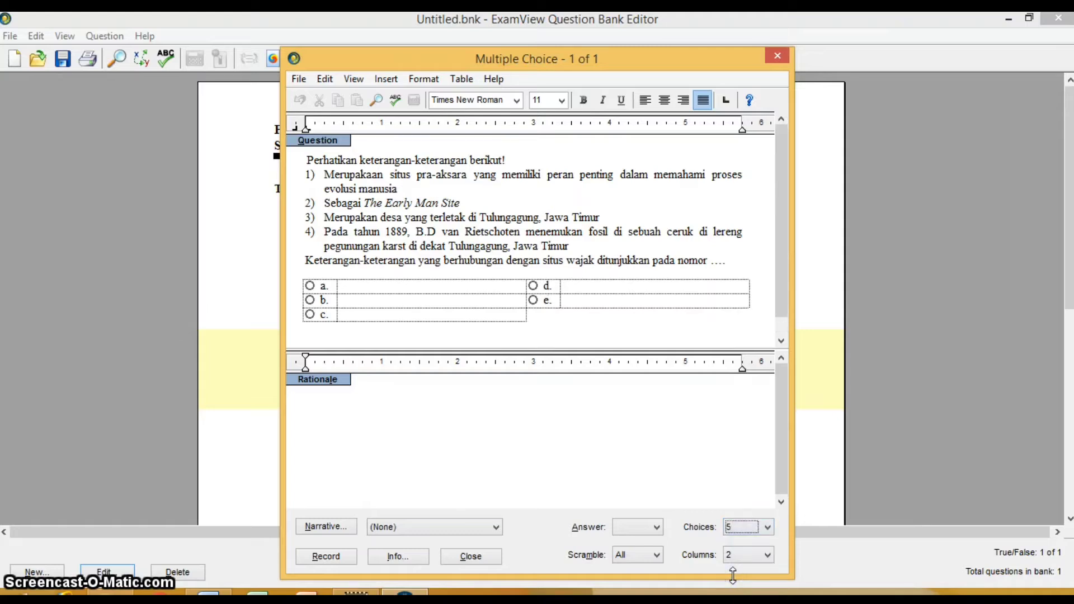
pyautogui.click(769, 555)
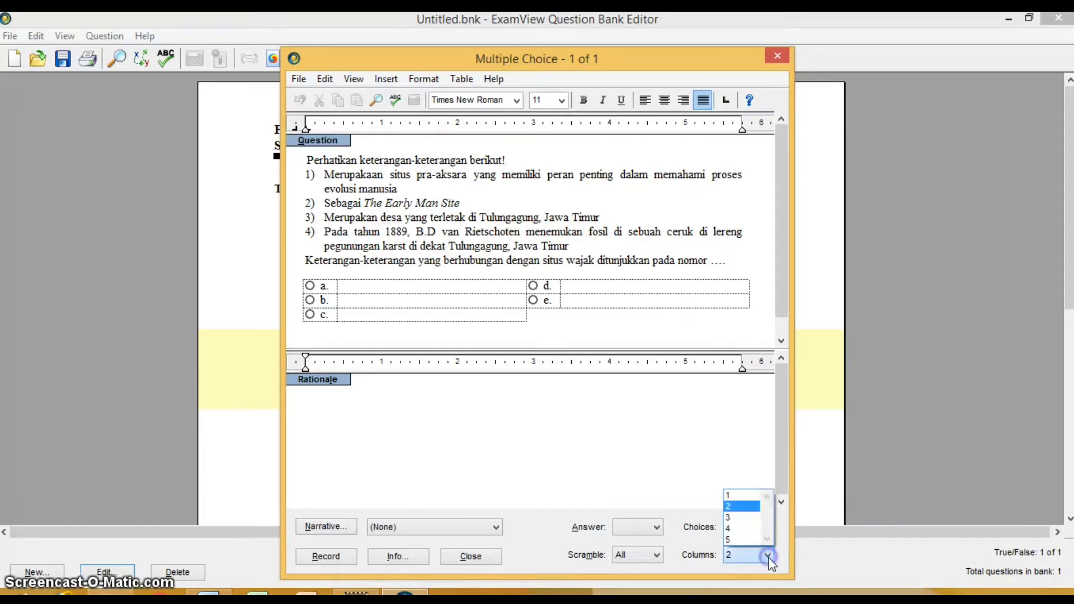
pyautogui.click(740, 496)
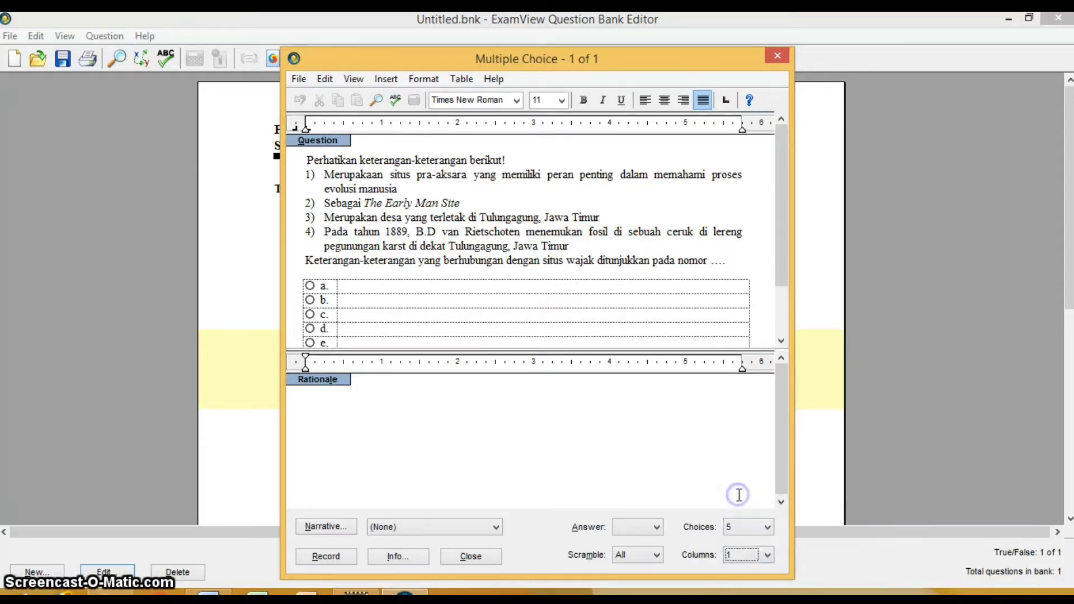
pyautogui.click(782, 258)
pyautogui.moveTo(781, 256); pyautogui.dragTo(781, 263)
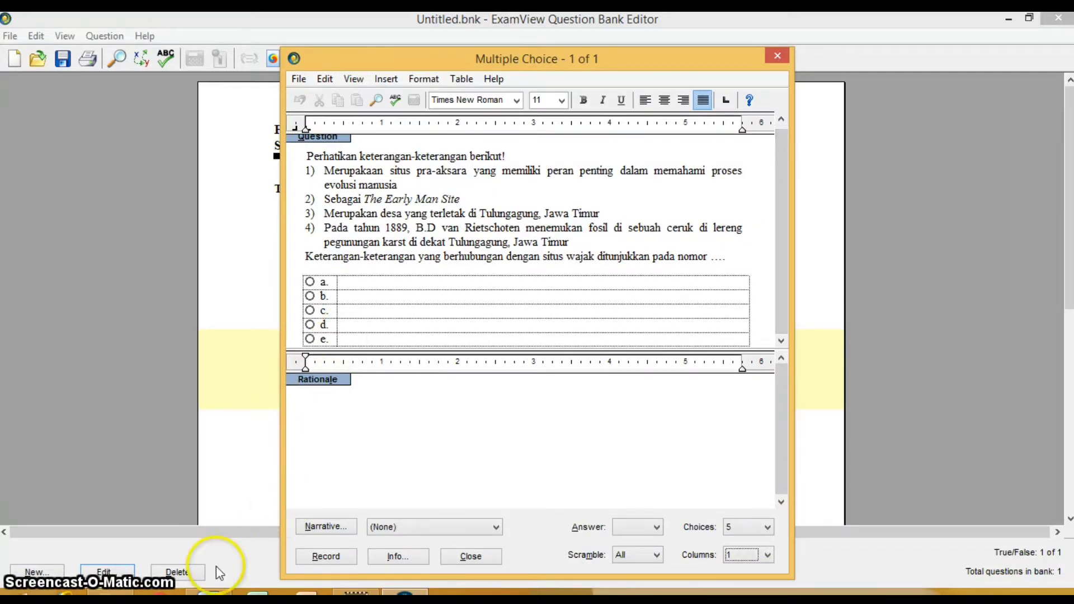
# Step: Switch to the akm document in Word and copy the five answer choices of Multiple Choice question 1
pyautogui.click(209, 593)
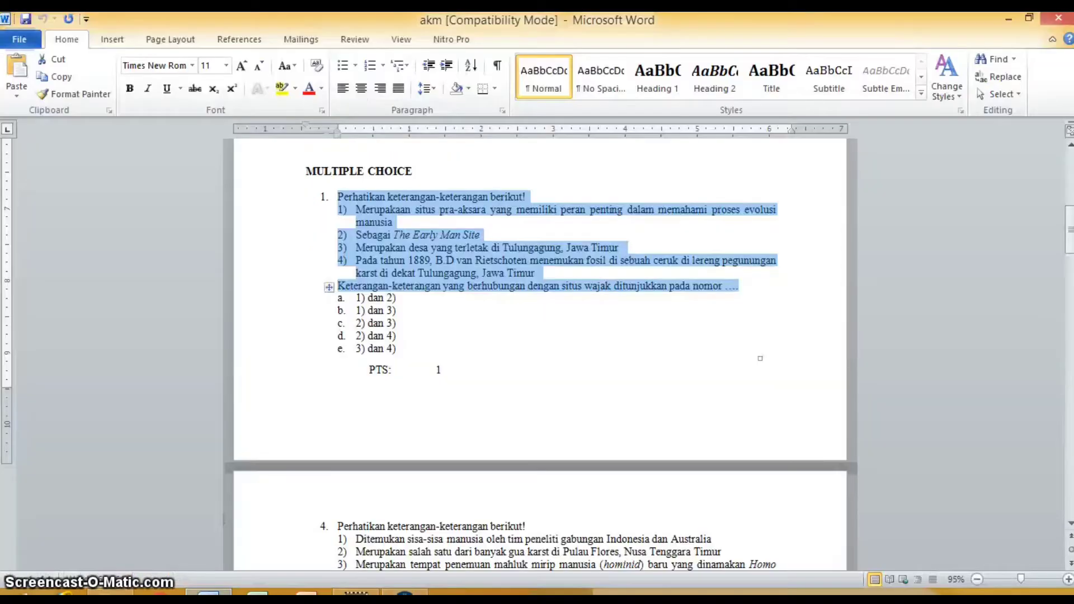
pyautogui.click(358, 298)
pyautogui.hotkey('shift', 'Down')
pyautogui.hotkey('shift', 'Down')
pyautogui.hotkey('shift', 'Down')
pyautogui.hotkey('shift', 'Down')
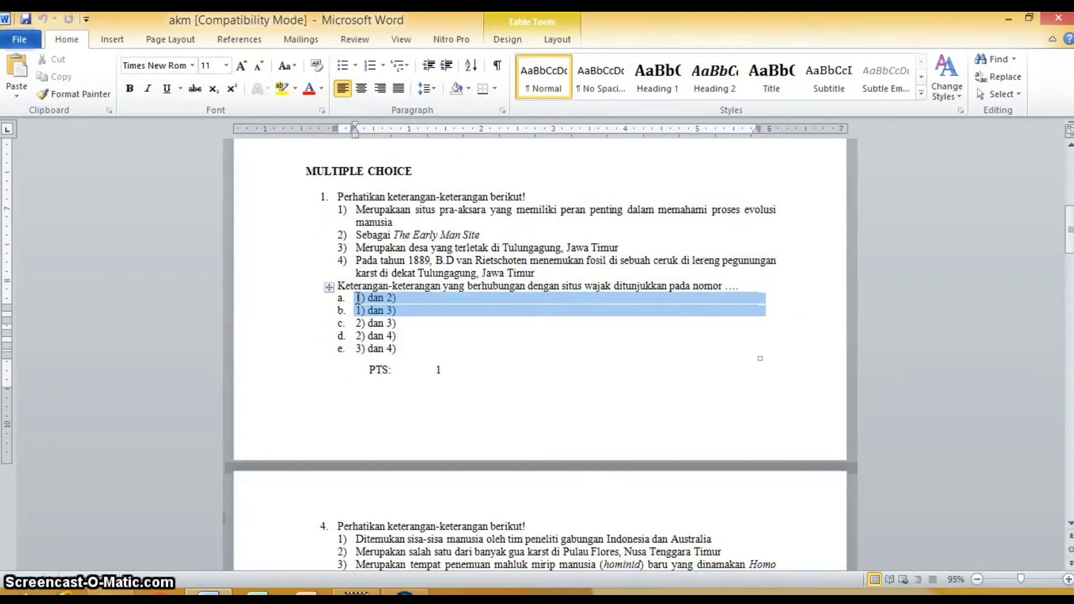
pyautogui.hotkey('shift', 'Down')
pyautogui.hotkey('ctrl', 'c')
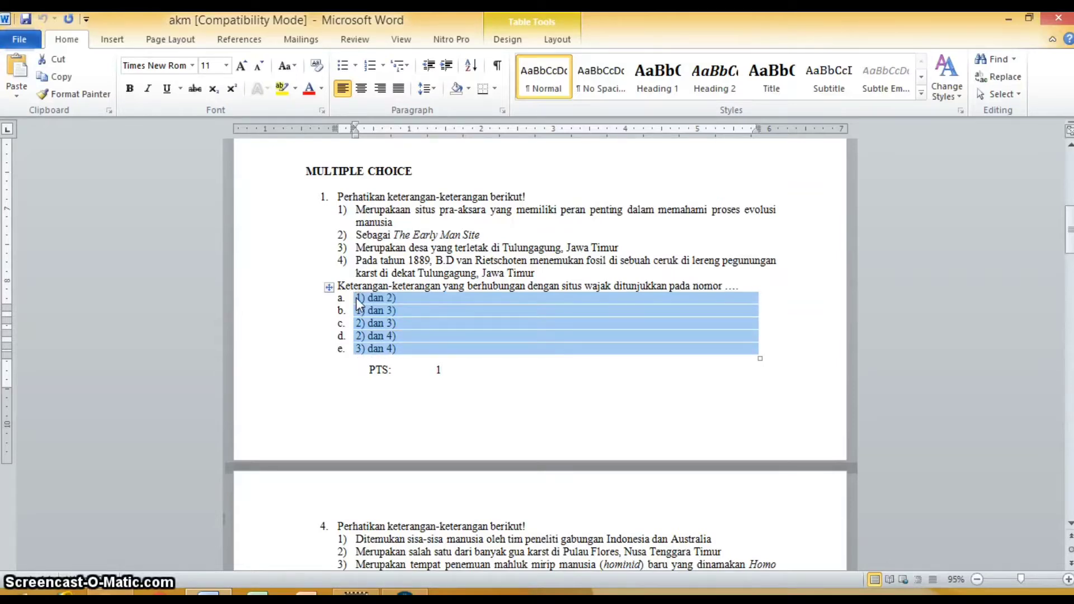
# Step: Return to ExamView and paste the copied choices on a new line below the question stem
pyautogui.click(415, 592)
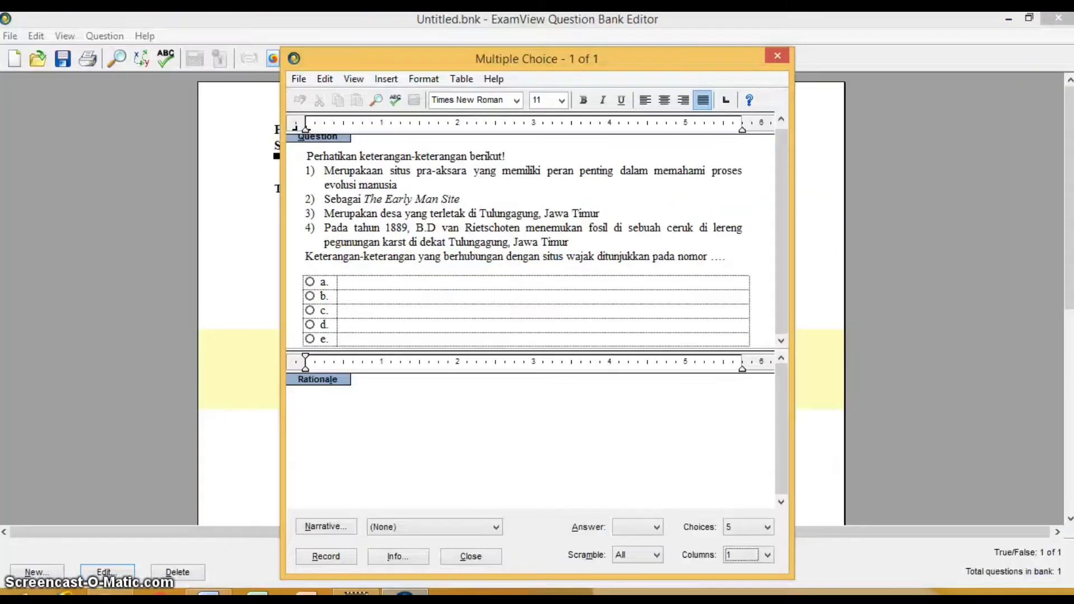
pyautogui.click(319, 267)
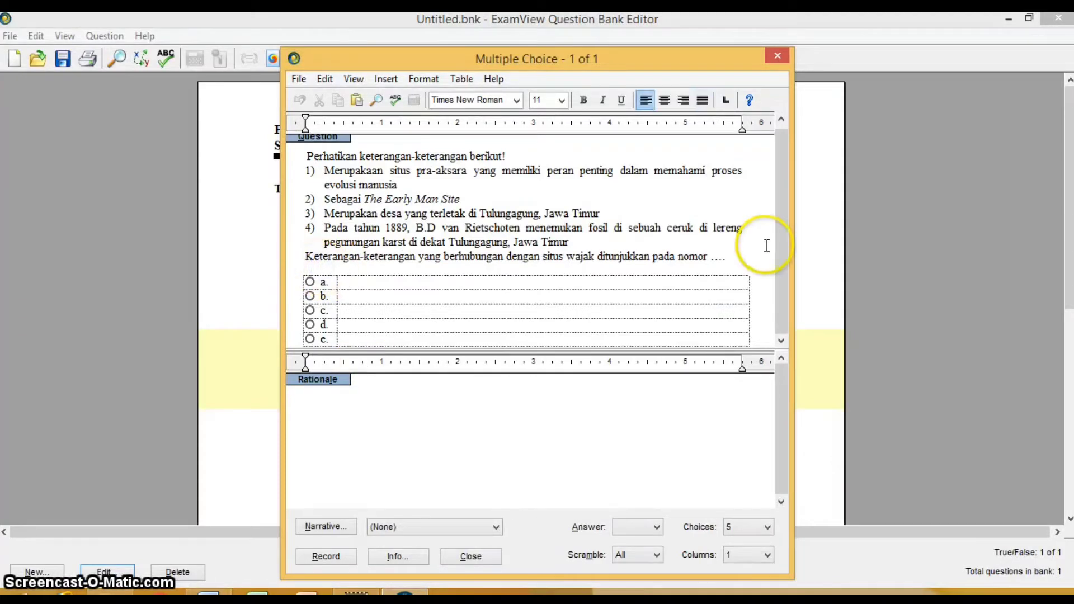
pyautogui.click(734, 258)
pyautogui.press('Return')
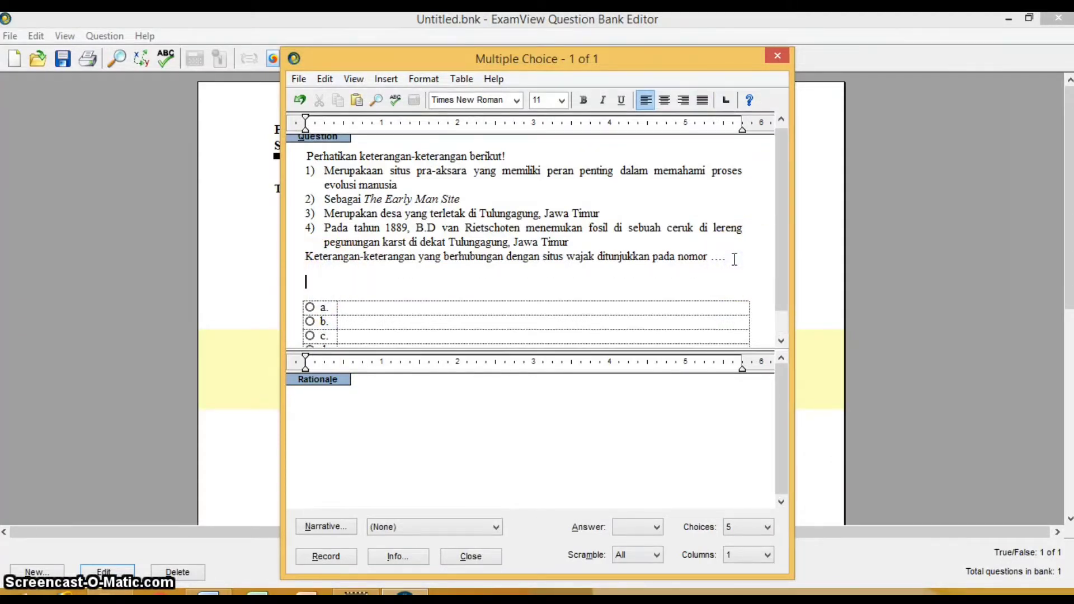
pyautogui.hotkey('ctrl', 'v')
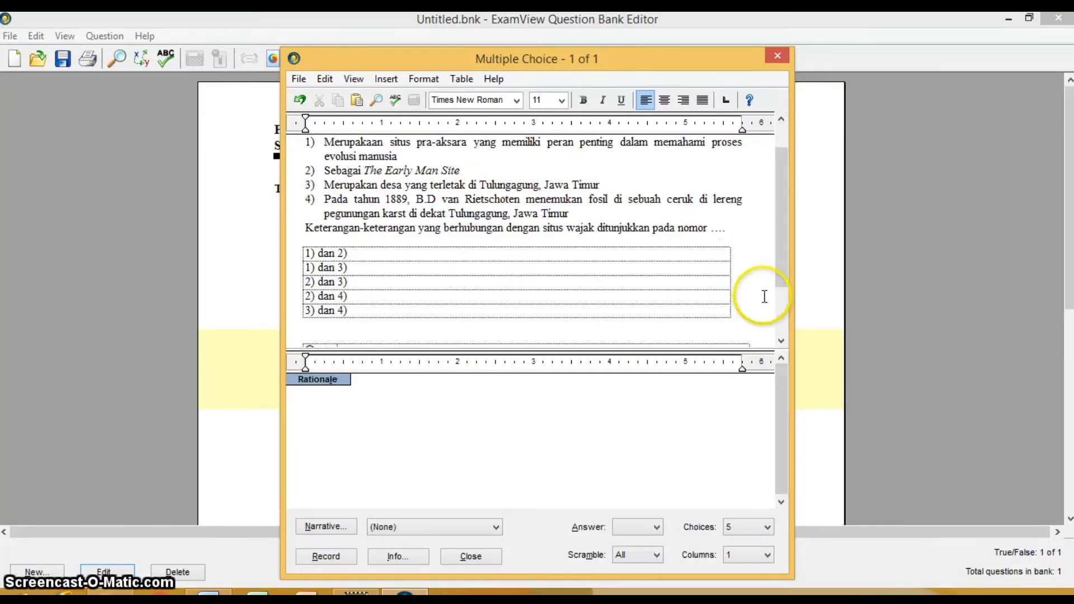
pyautogui.click(781, 340)
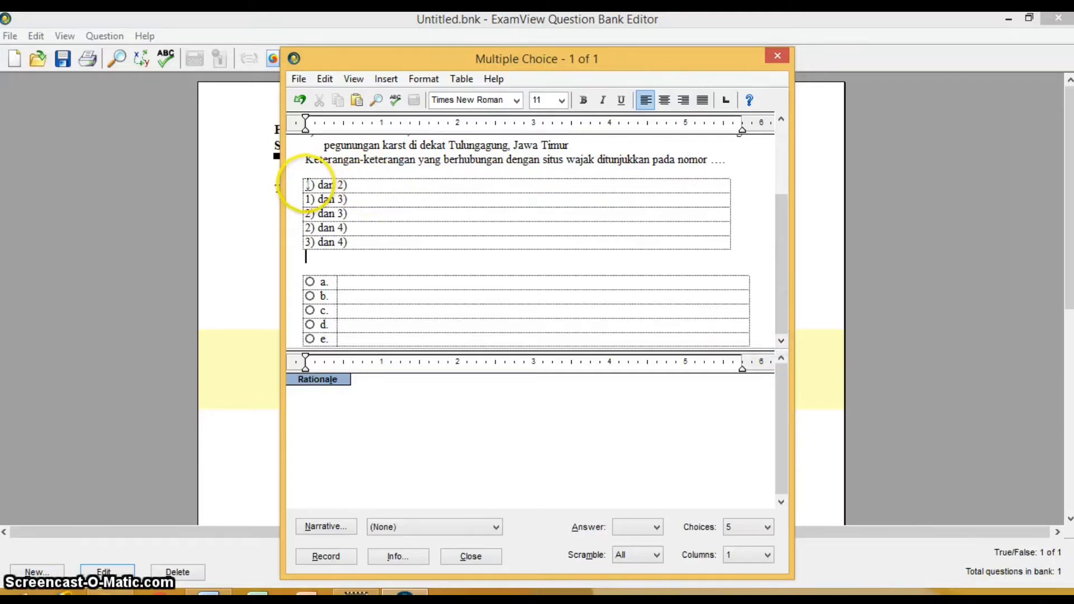
# Step: Copy "1) dan 2)" from the pasted table into choice a and "1) dan 3)" into choice b
pyautogui.click(307, 184)
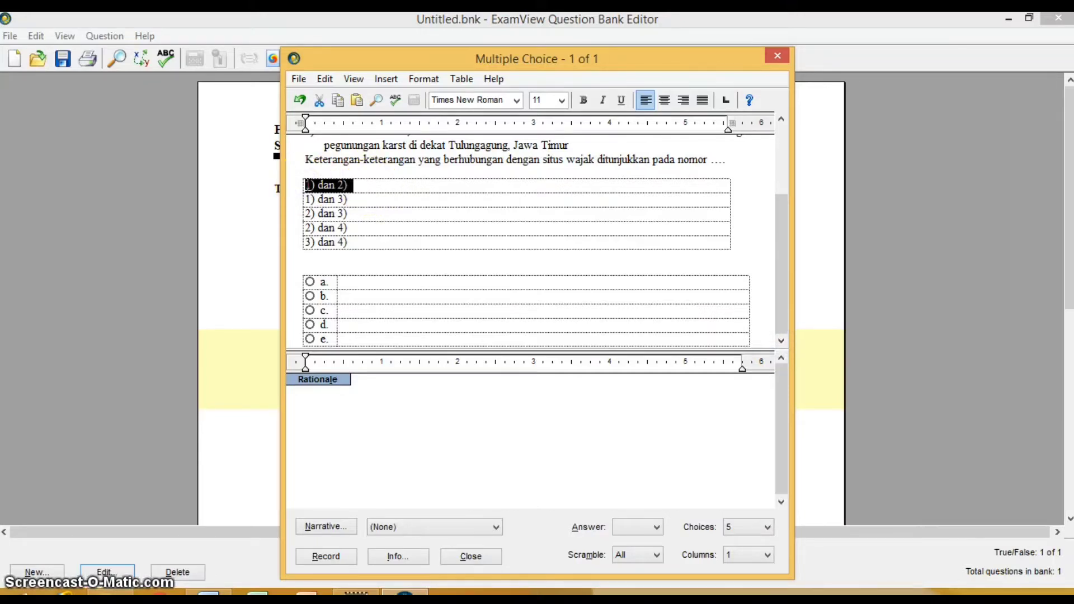
pyautogui.click(344, 284)
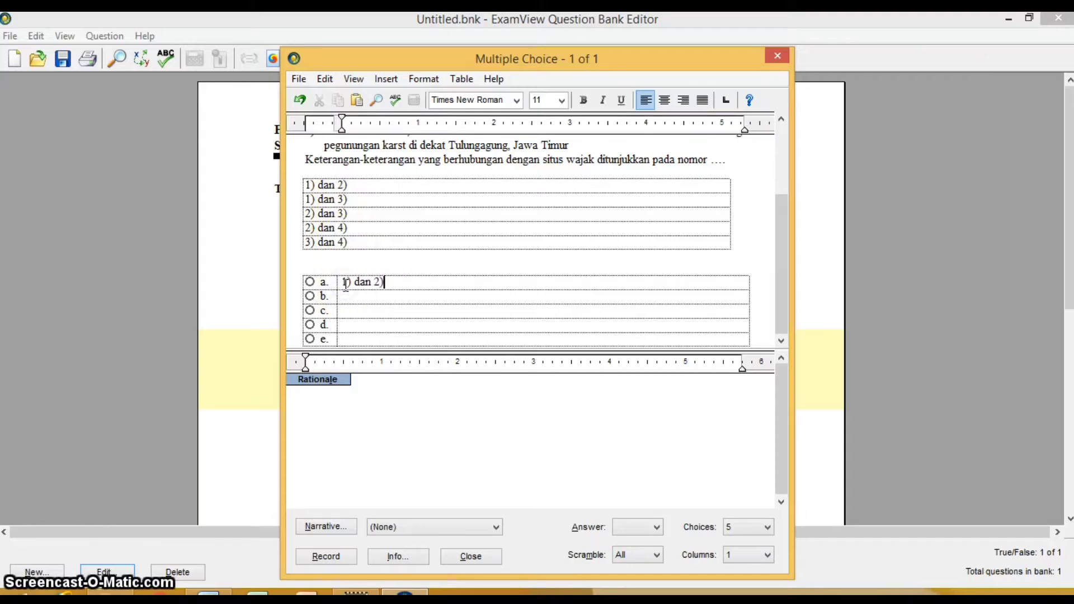
pyautogui.click(308, 200)
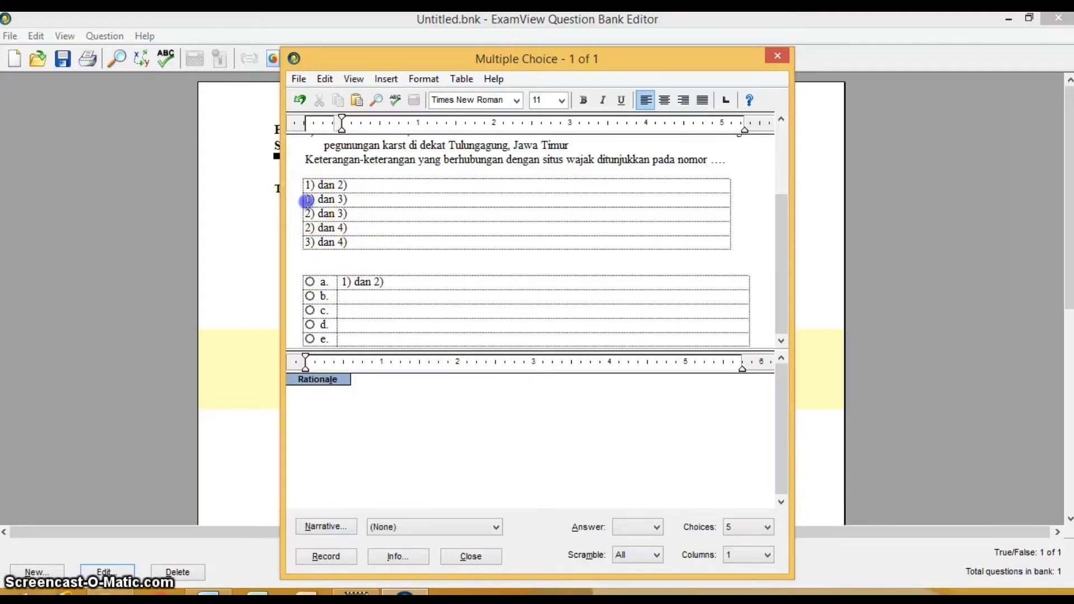
pyautogui.click(307, 200)
pyautogui.hotkey('ctrl', 'c')
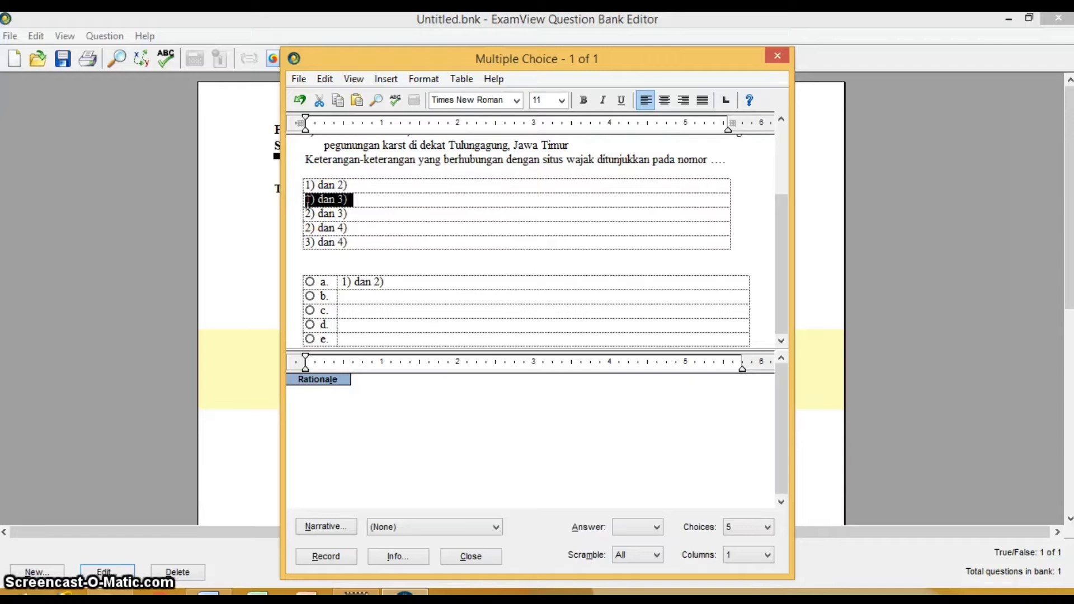
pyautogui.click(350, 297)
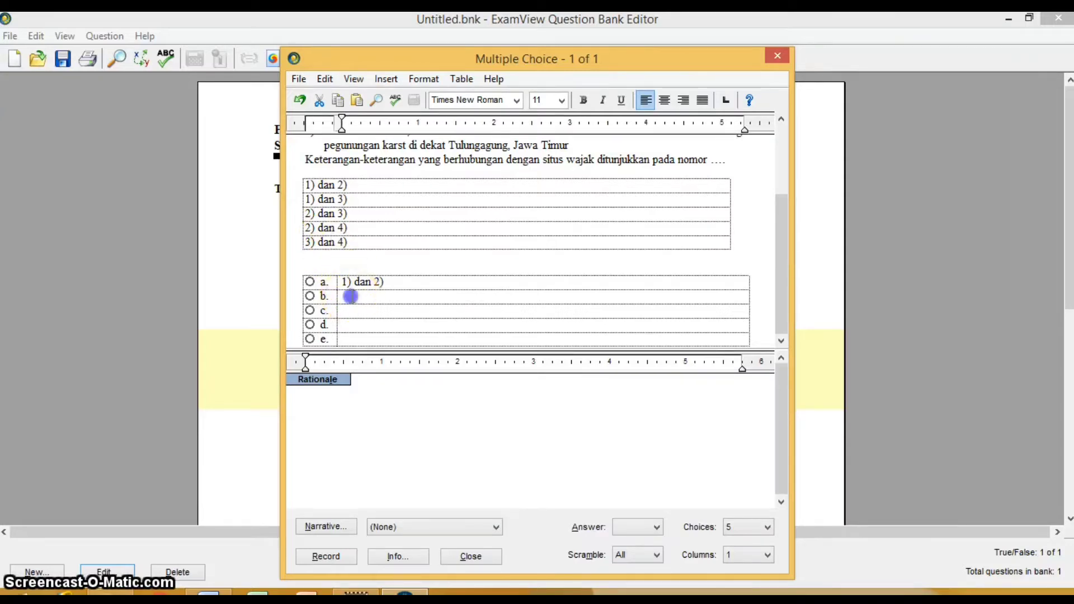
pyautogui.hotkey('ctrl', 'v')
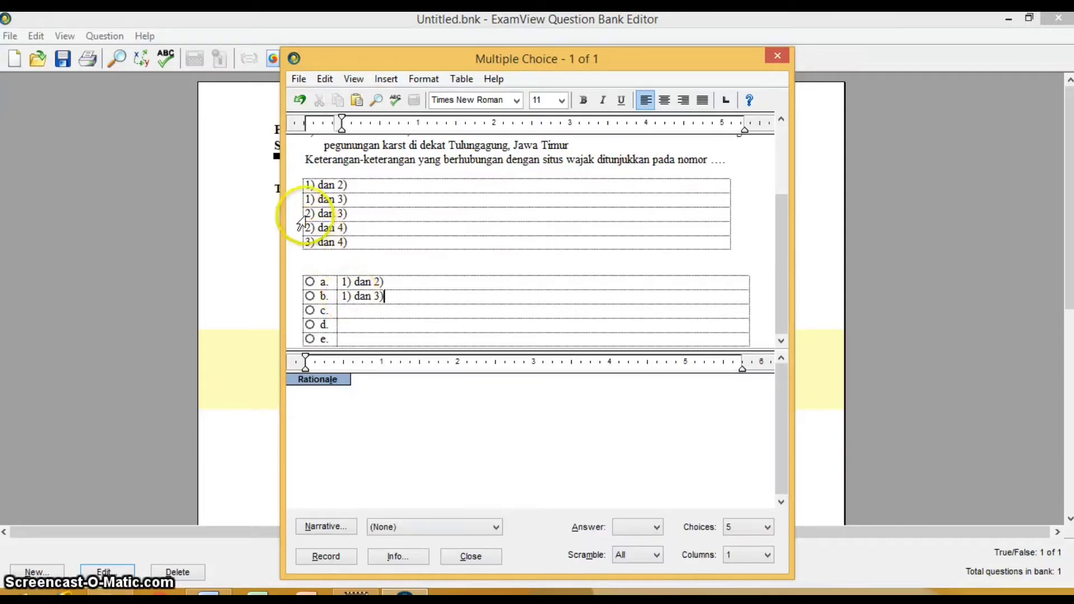
# Step: Copy "2) dan 3)" from the pasted table into choice c and "2) dan 4)" into choice d
pyautogui.doubleClick(308, 213)
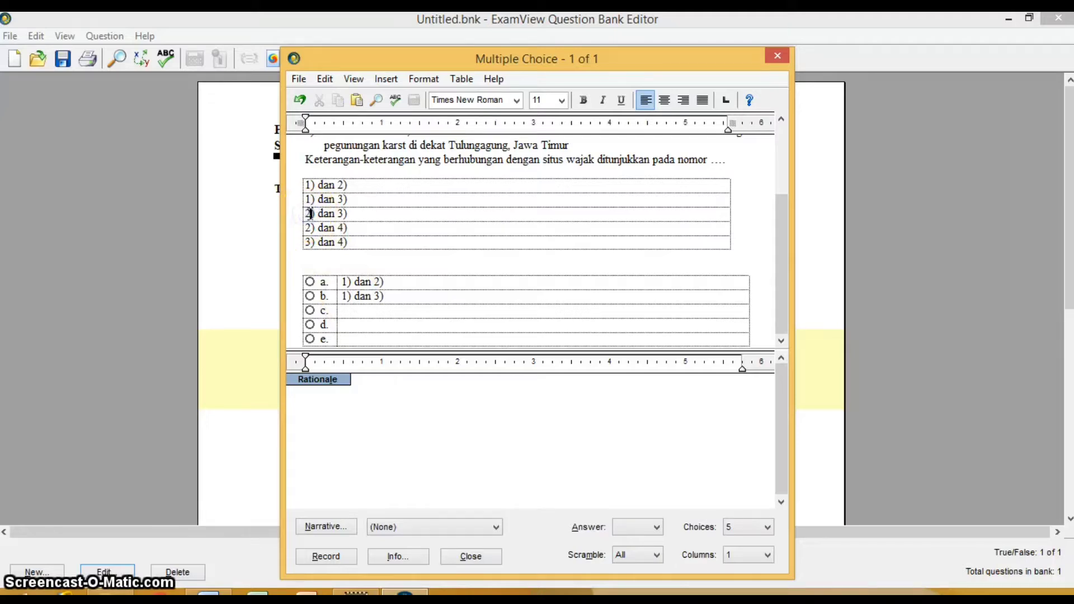
pyautogui.tripleClick(309, 213)
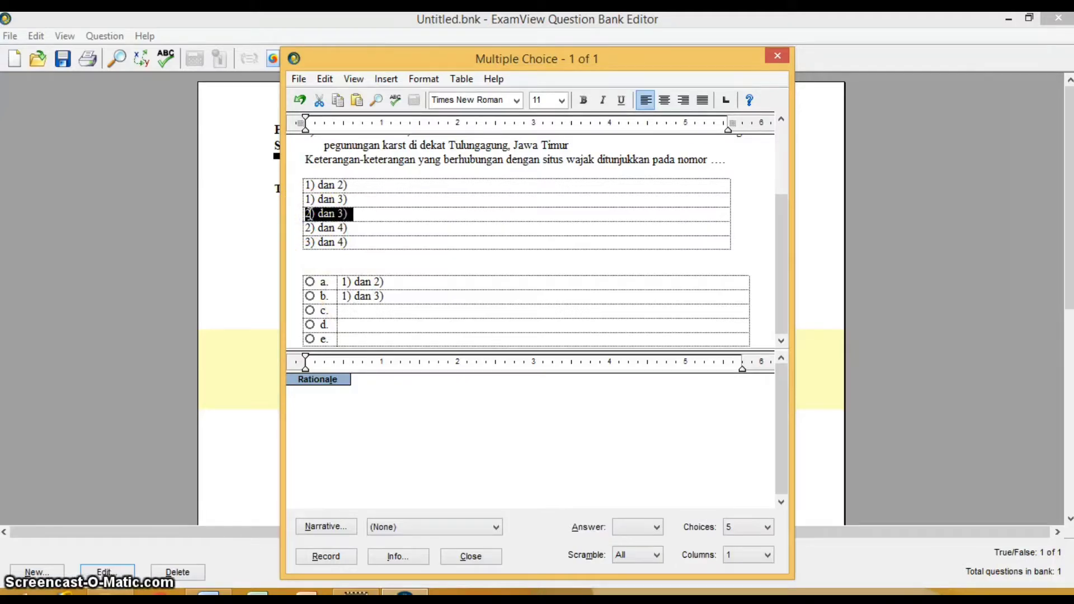
pyautogui.click(348, 312)
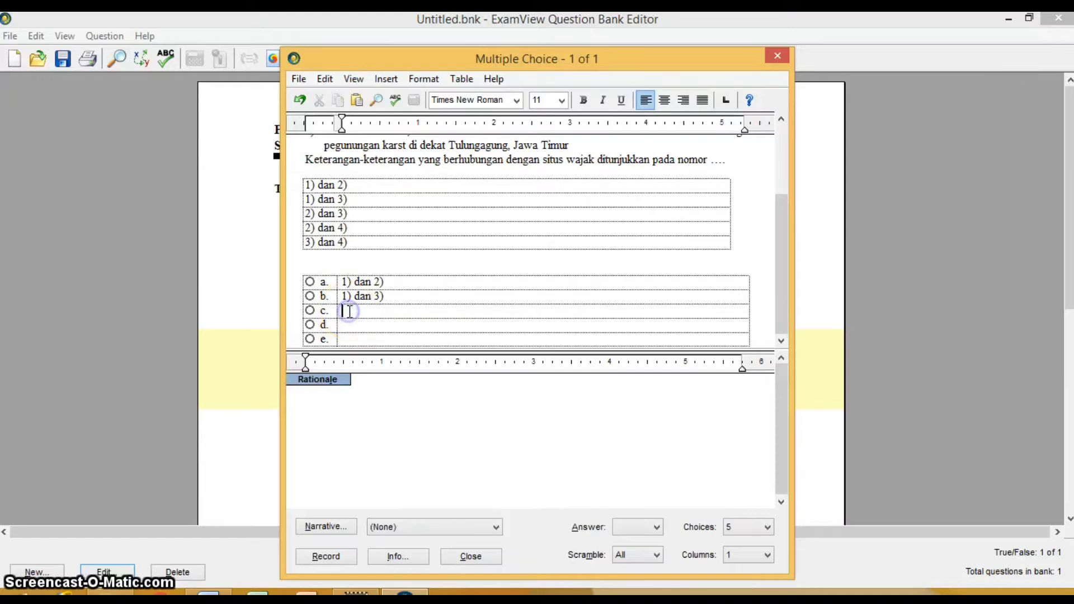
pyautogui.click(306, 227)
pyautogui.tripleClick(308, 228)
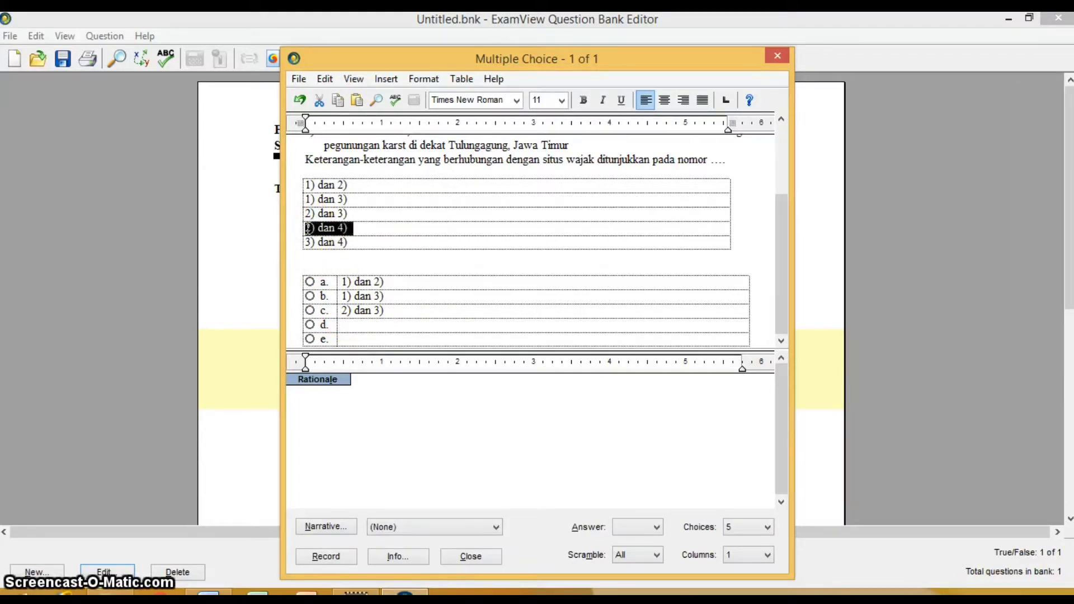
pyautogui.click(349, 325)
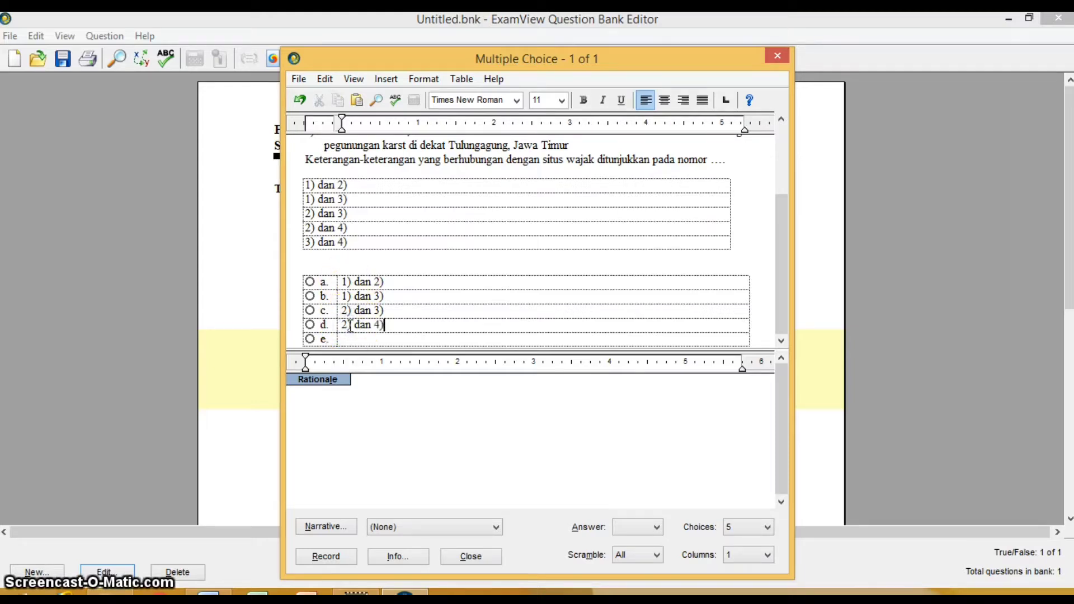
# Step: Copy "3) dan 4)" from the pasted table into choice e and remove the extra blank line after it
pyautogui.click(307, 242)
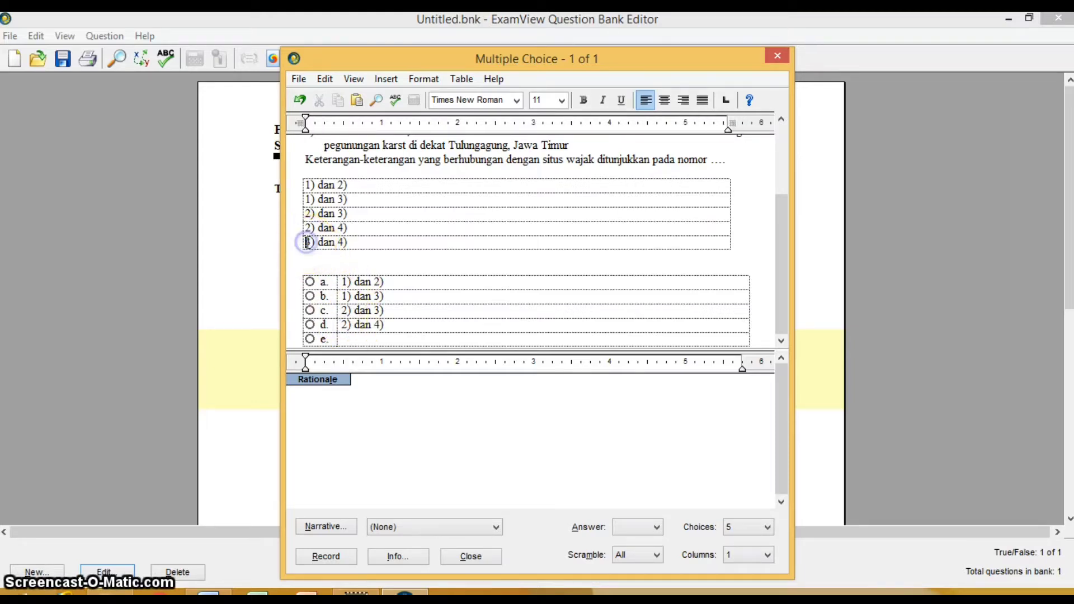
pyautogui.click(306, 242)
pyautogui.hotkey('ctrl', 'c')
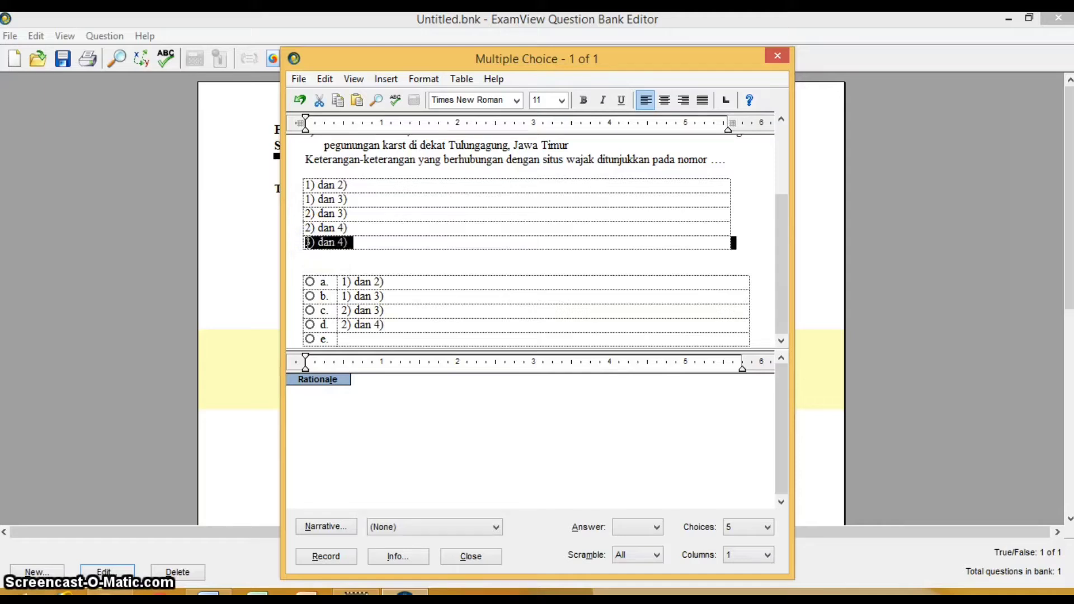
pyautogui.click(344, 337)
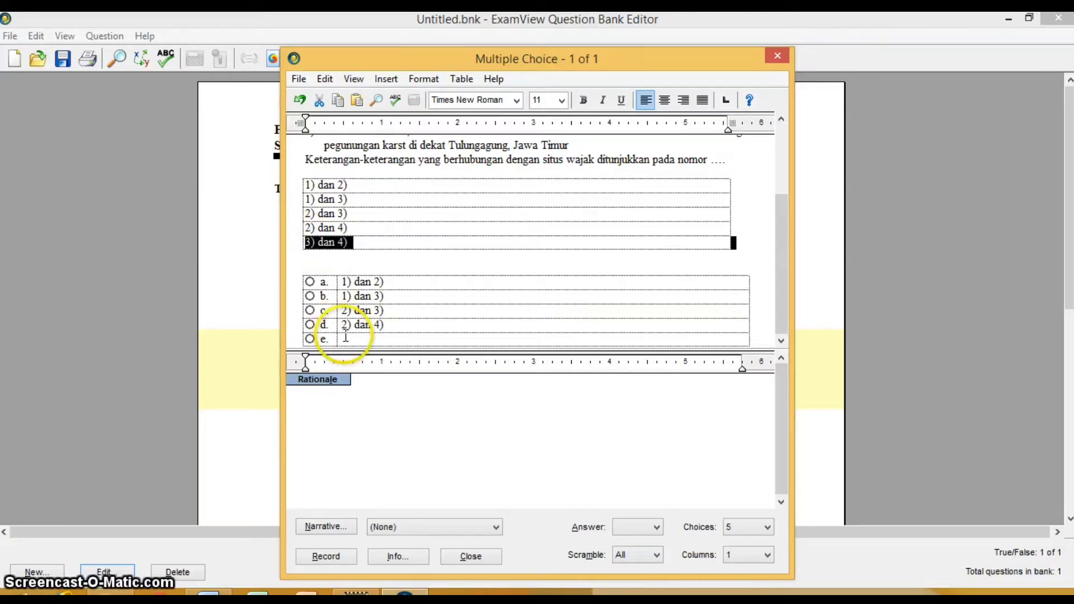
pyautogui.hotkey('ctrl', 'v')
pyautogui.click(355, 303)
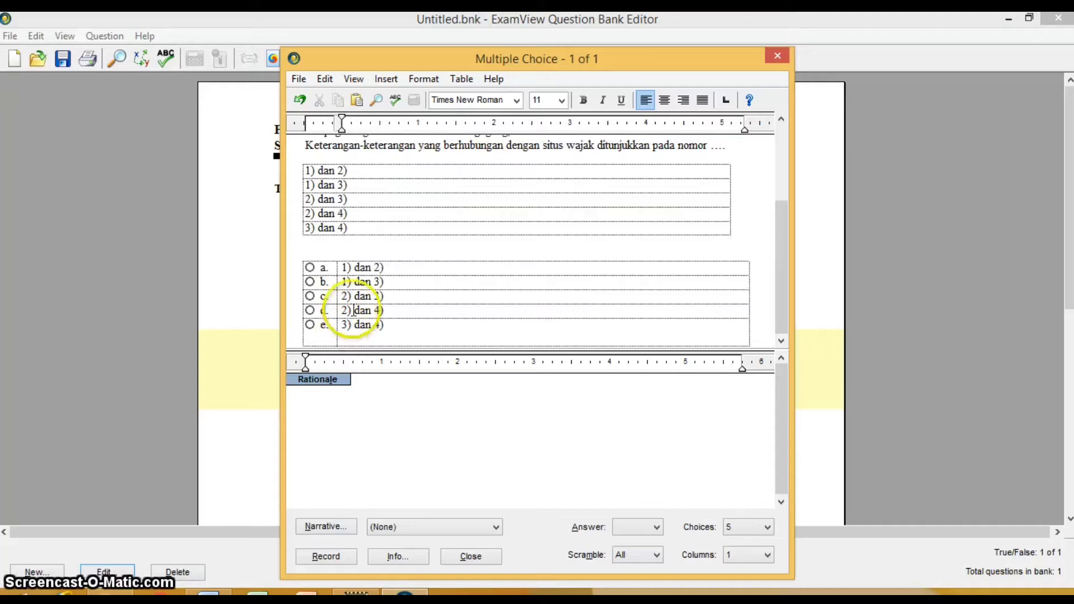
pyautogui.press('BackSpace')
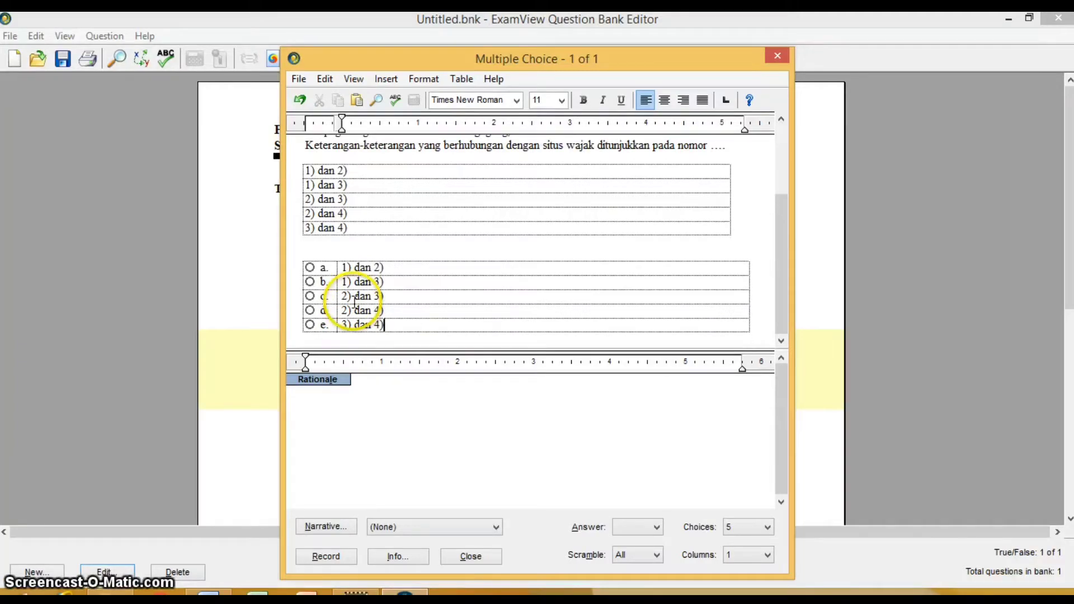
# Step: Delete the pasted helper table between the question stem and the answer choices, including its emptied rows
pyautogui.click(301, 159)
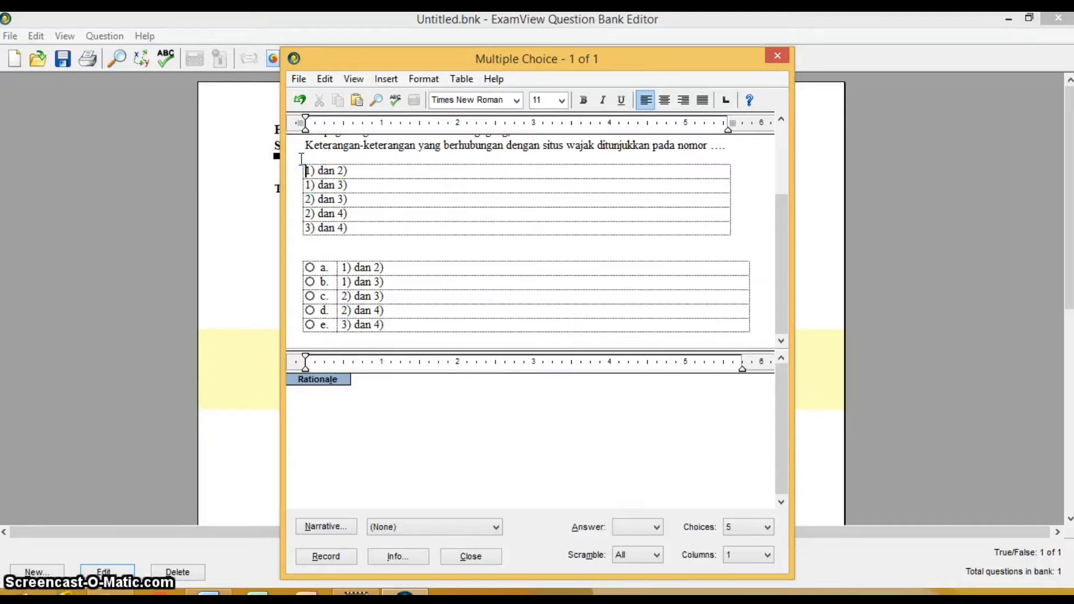
pyautogui.hotkey('shift', 'Down')
pyautogui.hotkey('shift', 'Down')
pyautogui.hotkey('shift', 'Down')
pyautogui.hotkey('shift', 'Down')
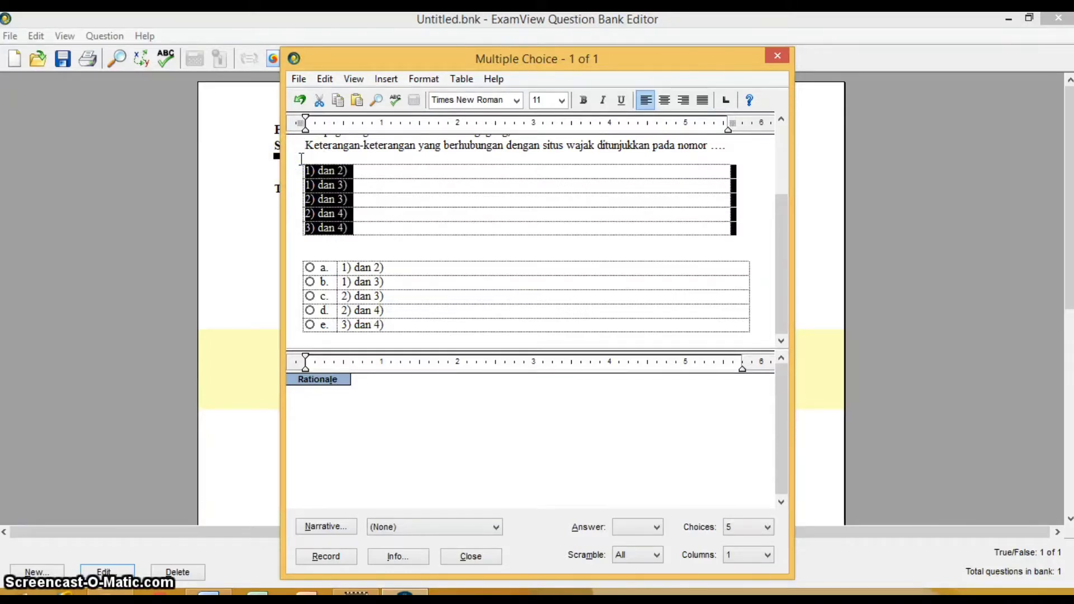
pyautogui.press('Delete')
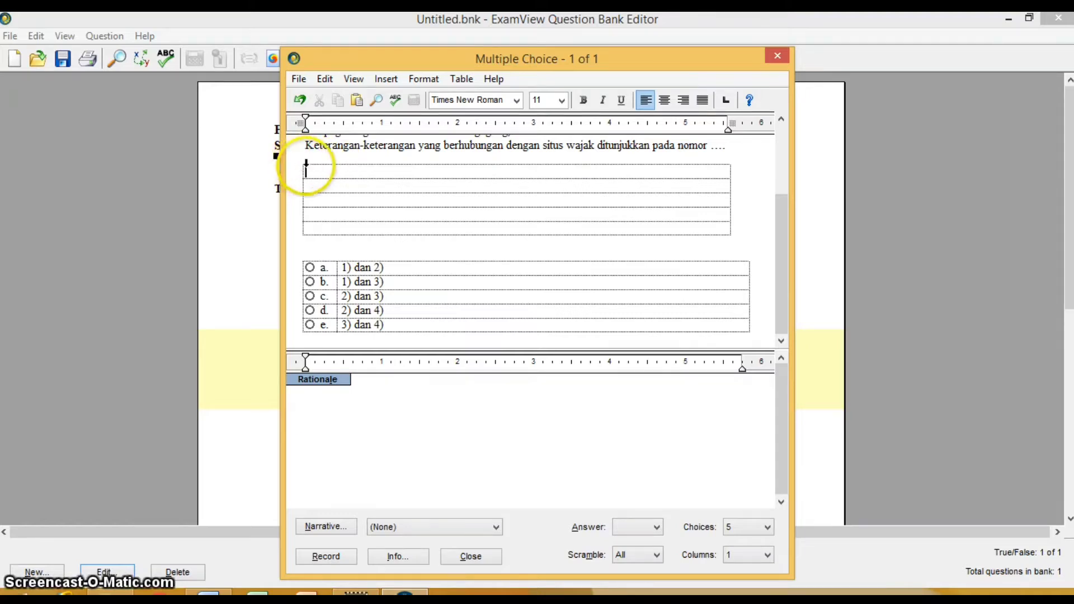
pyautogui.click(306, 164)
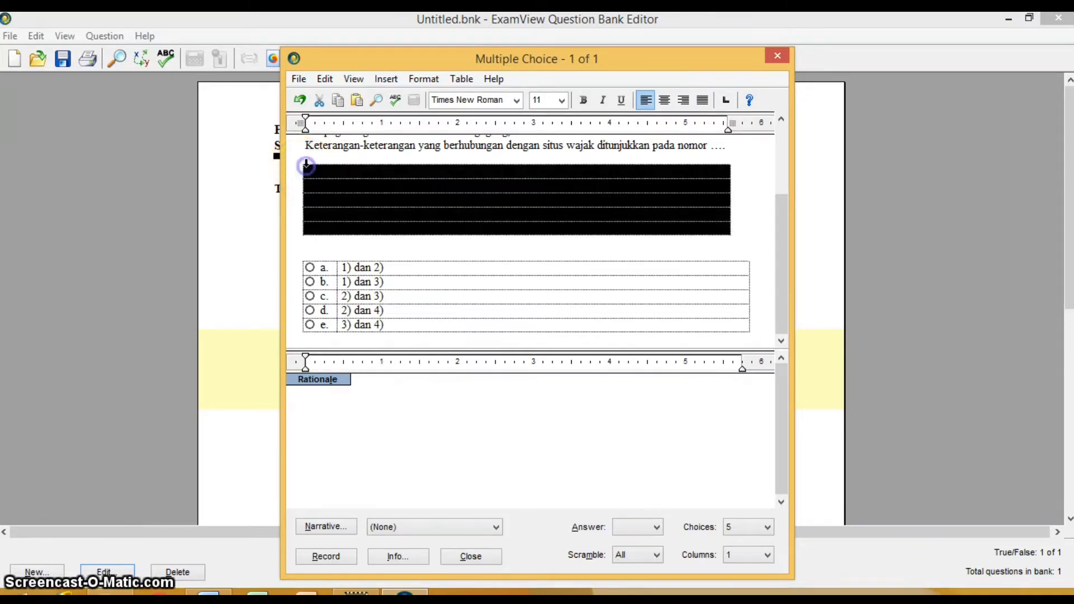
pyautogui.click(320, 101)
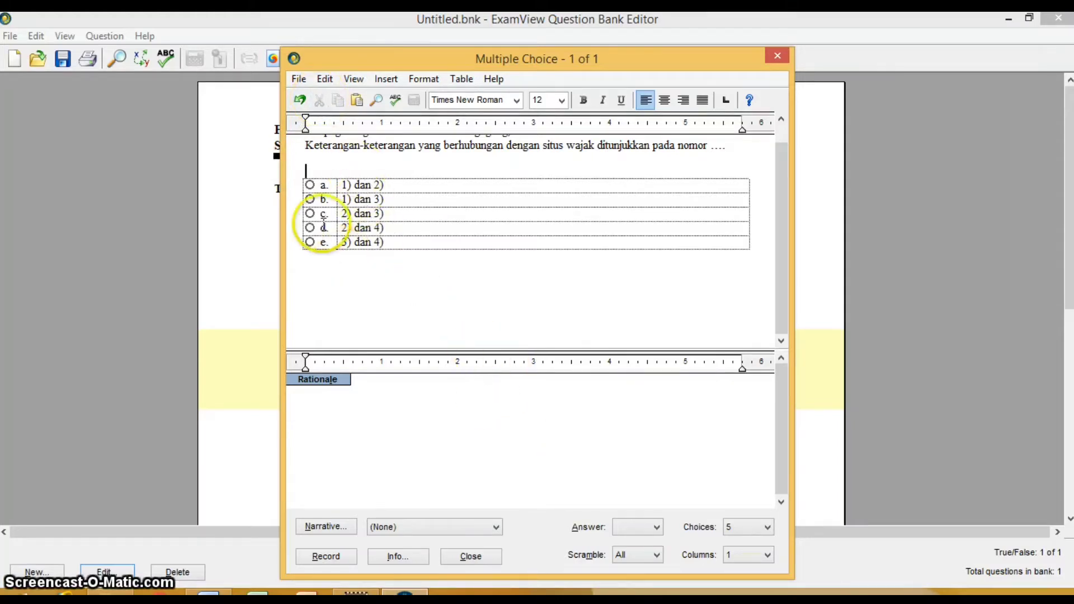
# Step: Set the correct answer to c, leave the narrative at (None), and record the Multiple Choice question
pyautogui.click(657, 531)
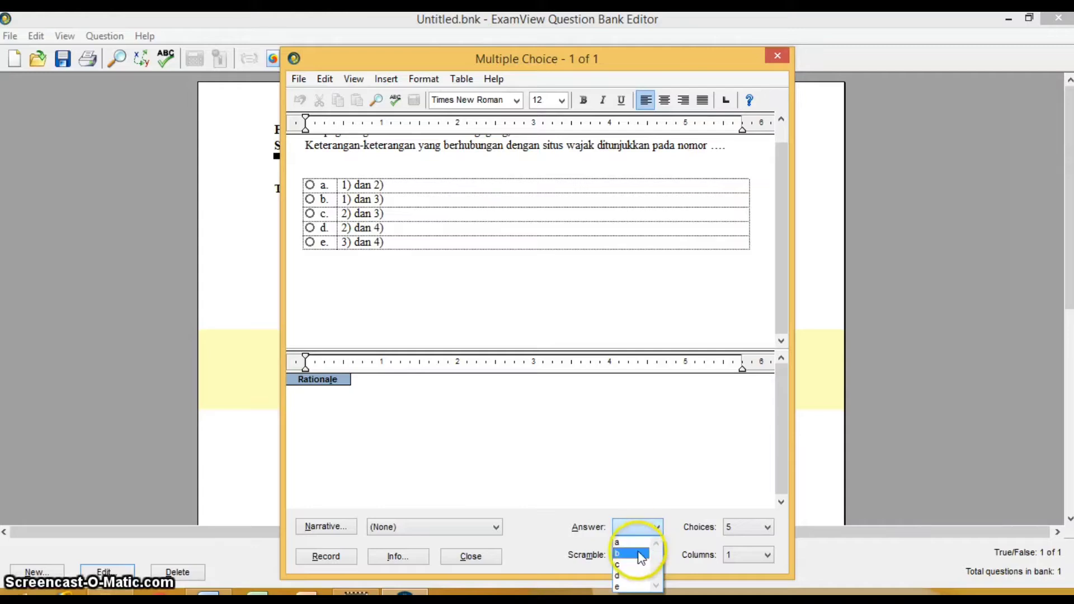
pyautogui.click(627, 565)
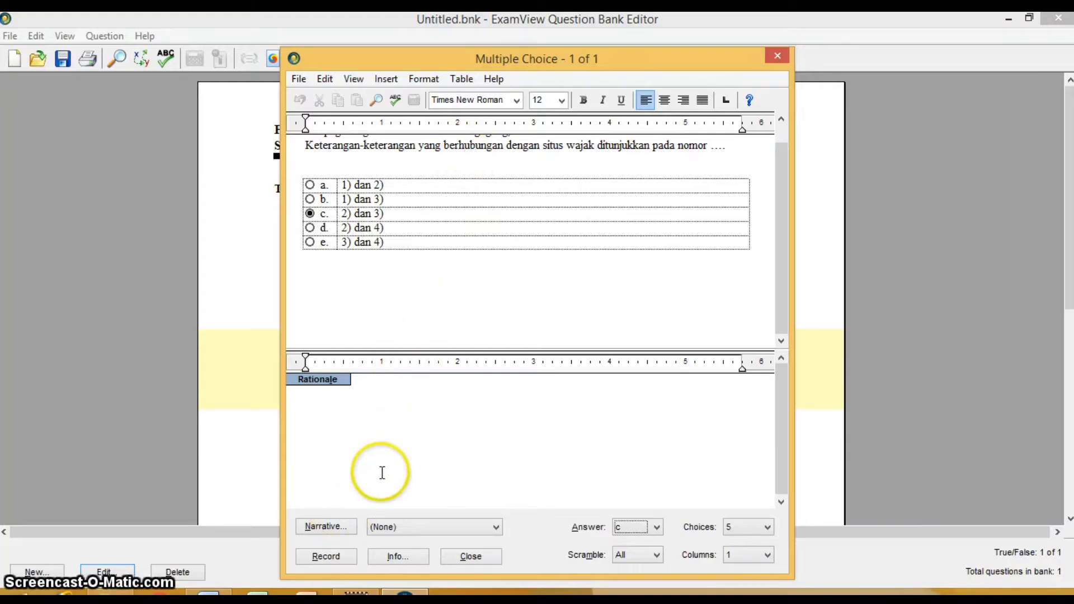
pyautogui.click(410, 527)
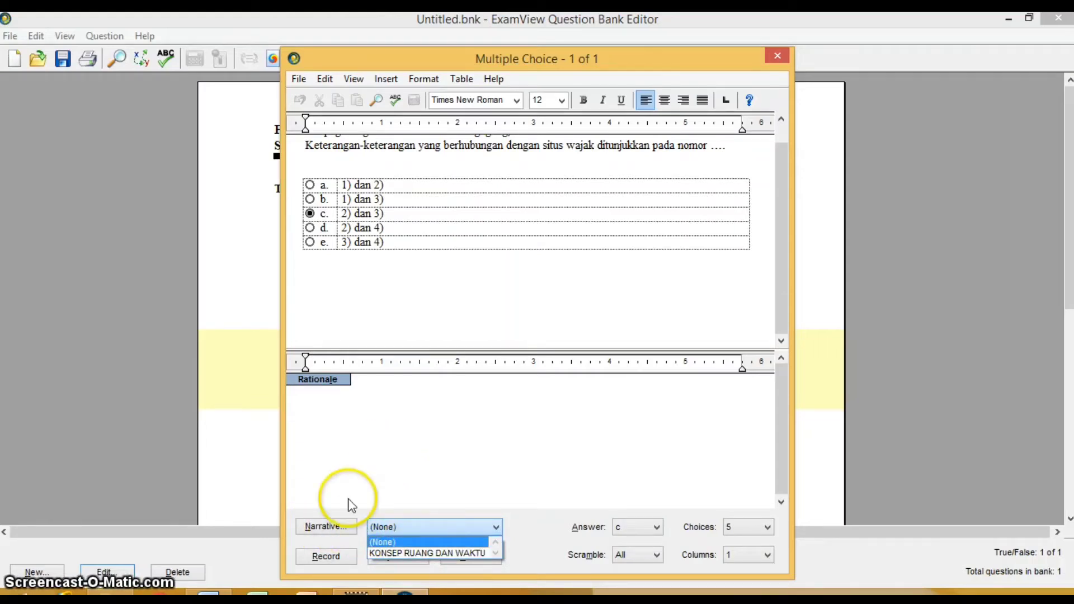
pyautogui.click(324, 558)
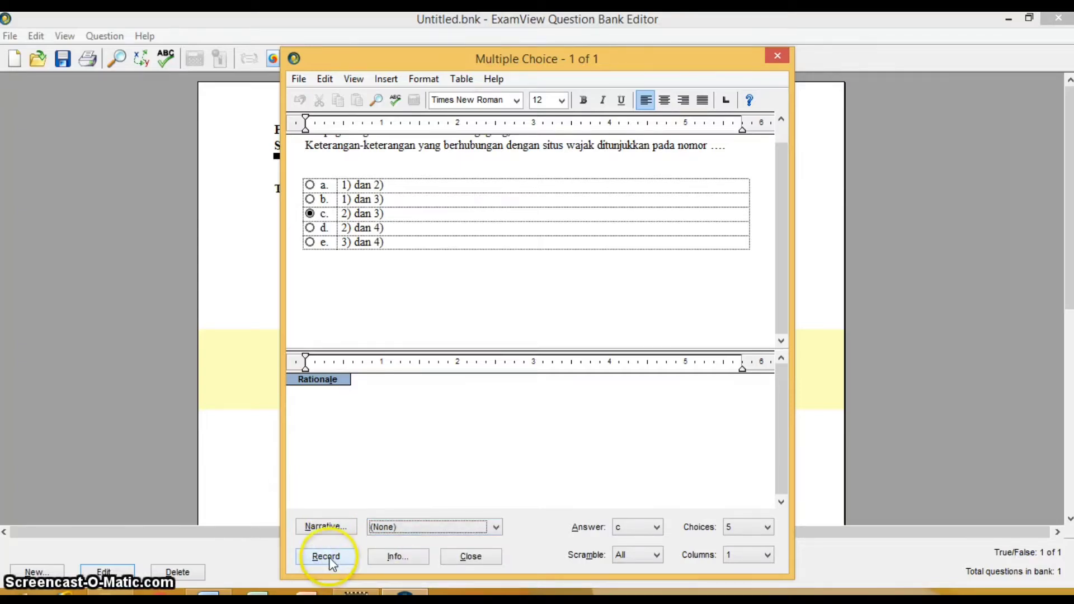
pyautogui.click(330, 558)
pyautogui.click(593, 373)
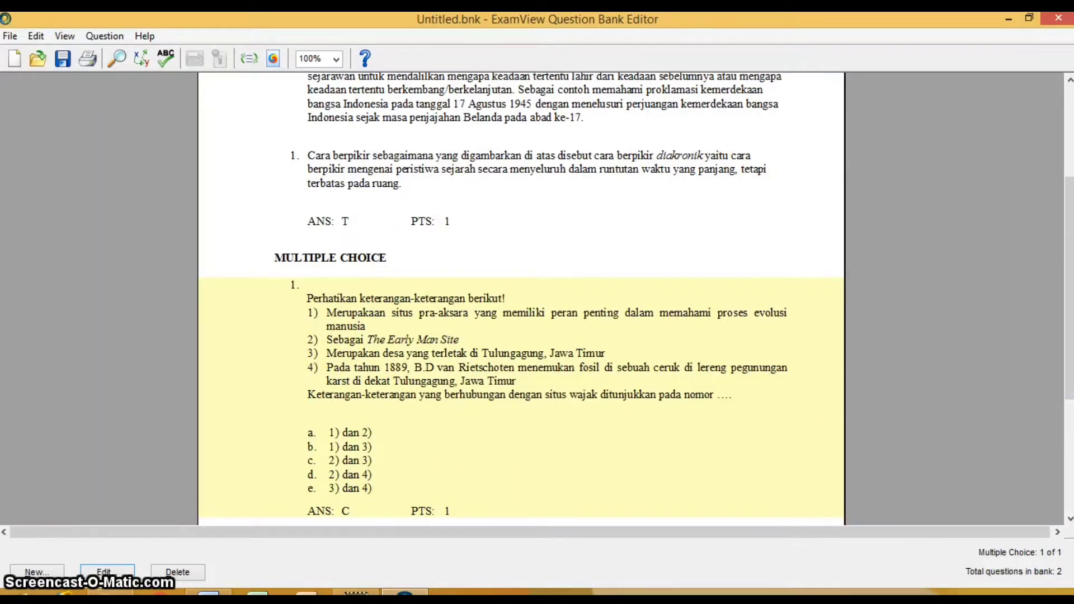
# Step: Switch to the akm Word document and copy the stem of Multiple Response question 1, starting "Berikut ini termasuk candi peninggalan Hindu-Buddha"
pyautogui.moveTo(1068, 374); pyautogui.dragTo(1069, 467)
pyautogui.click(208, 594)
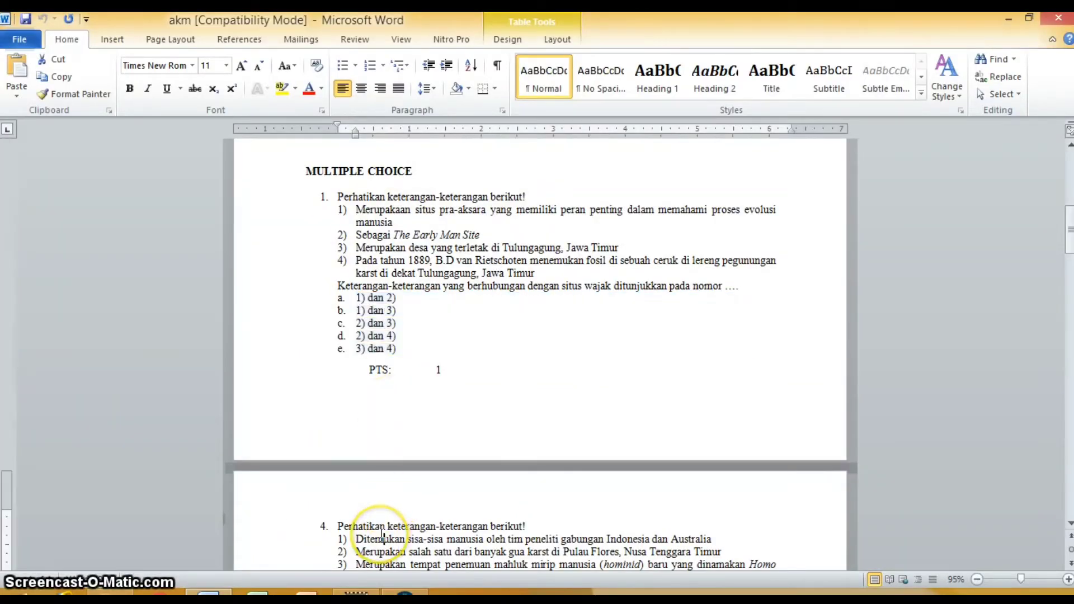
pyautogui.click(384, 546)
pyautogui.scroll(-7, 382, 535)
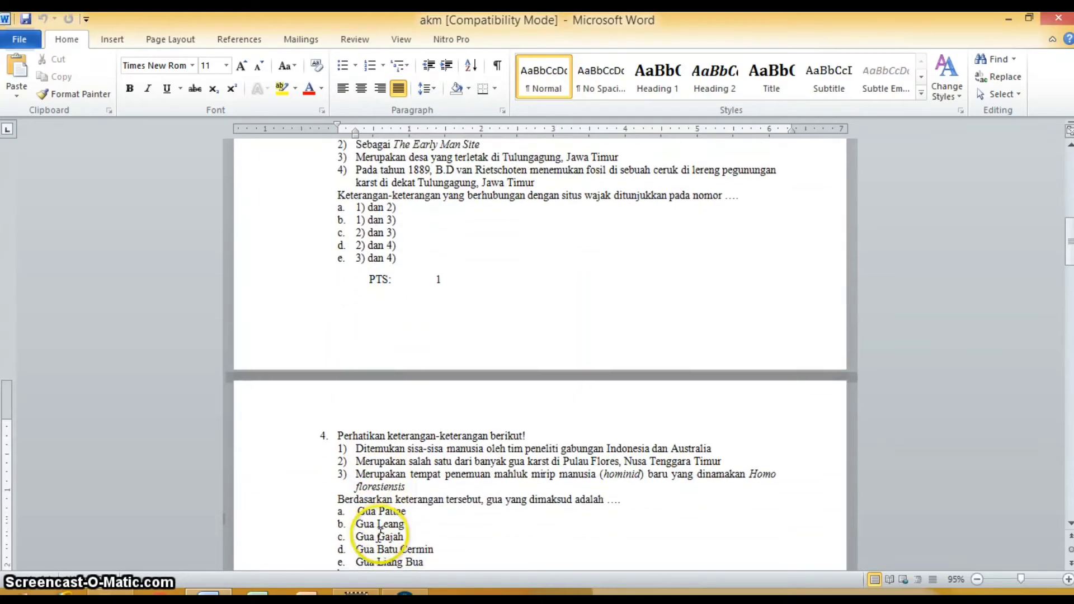
pyautogui.scroll(-6, 381, 535)
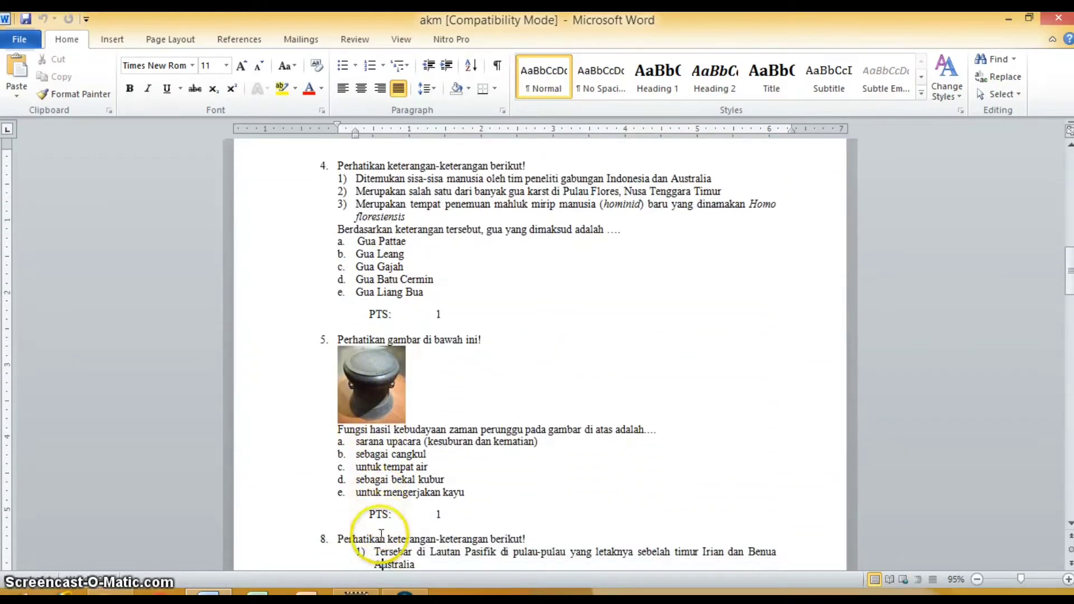
pyautogui.scroll(-8, 382, 535)
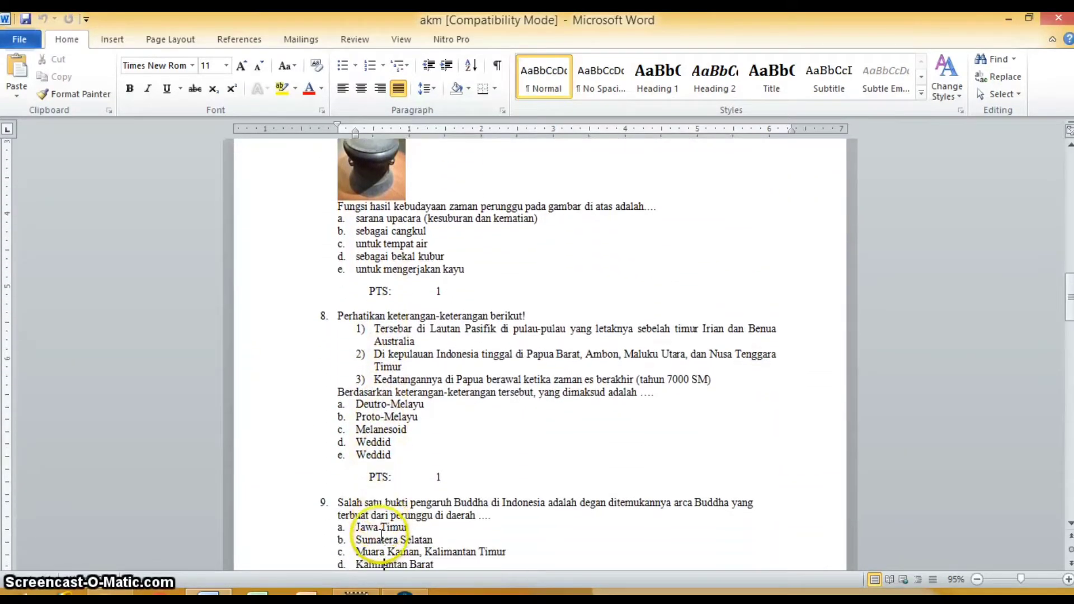
pyautogui.click(398, 532)
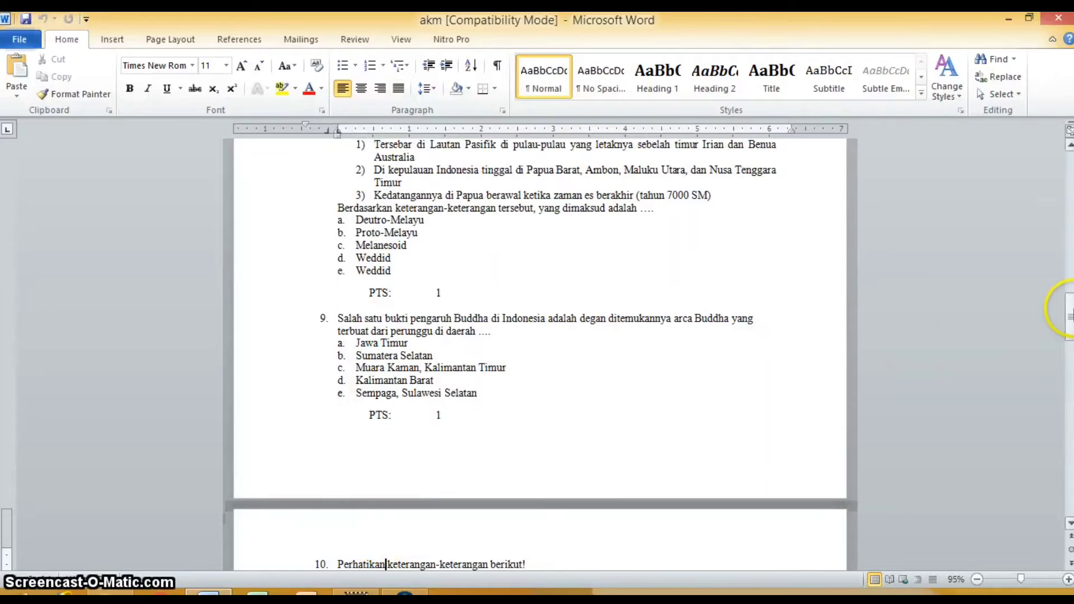
pyautogui.moveTo(1069, 316); pyautogui.dragTo(1070, 455)
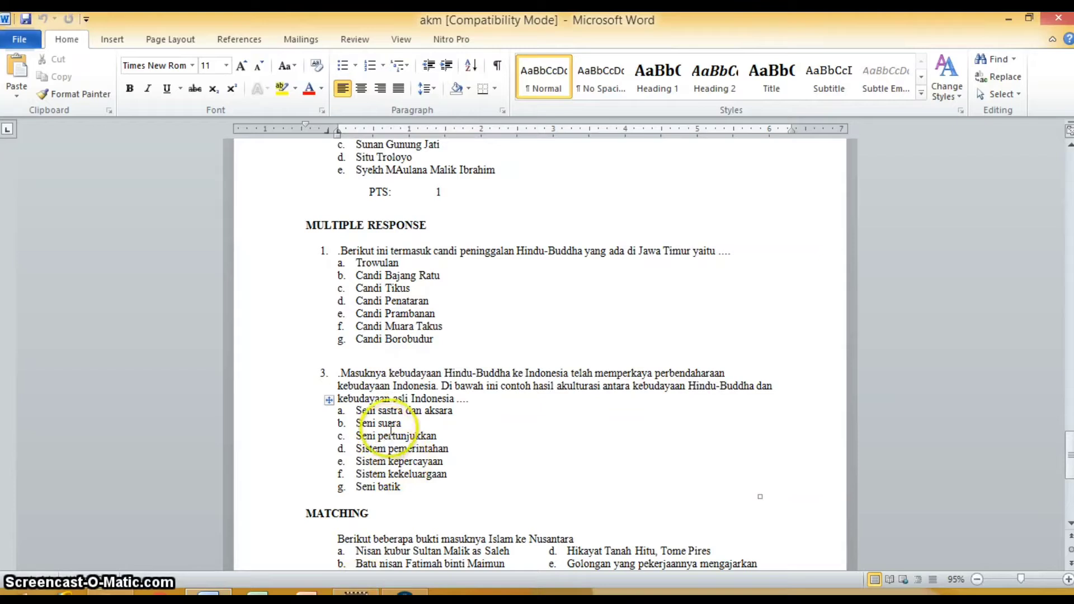
pyautogui.click(344, 252)
pyautogui.hotkey('shift', 'End')
pyautogui.hotkey('ctrl', 'c')
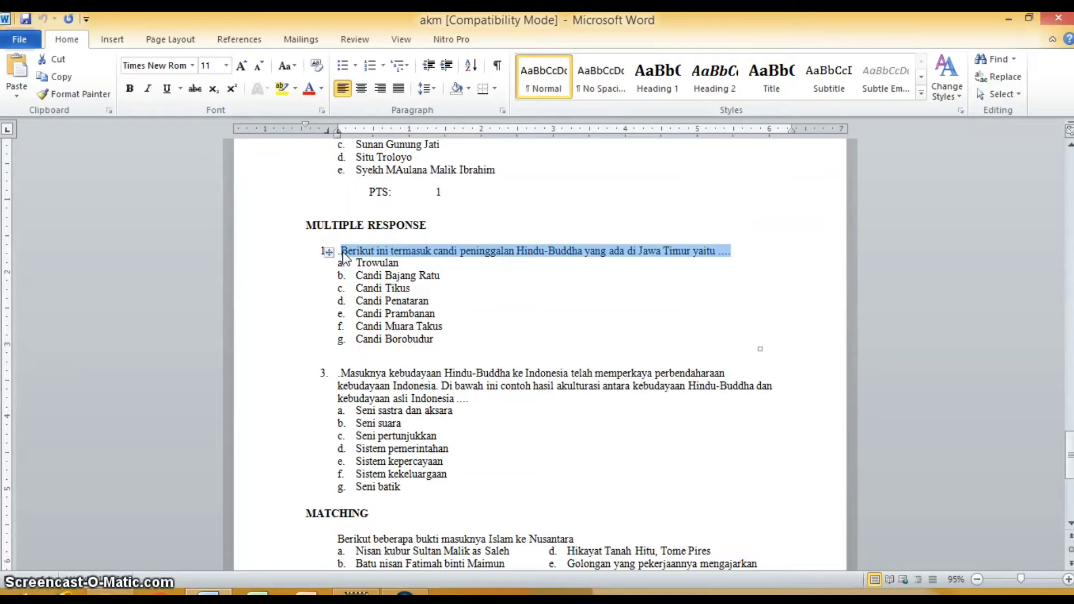
# Step: Switch to ExamView, create a new Multiple Response question, and paste the copied stem as its question text
pyautogui.click(405, 593)
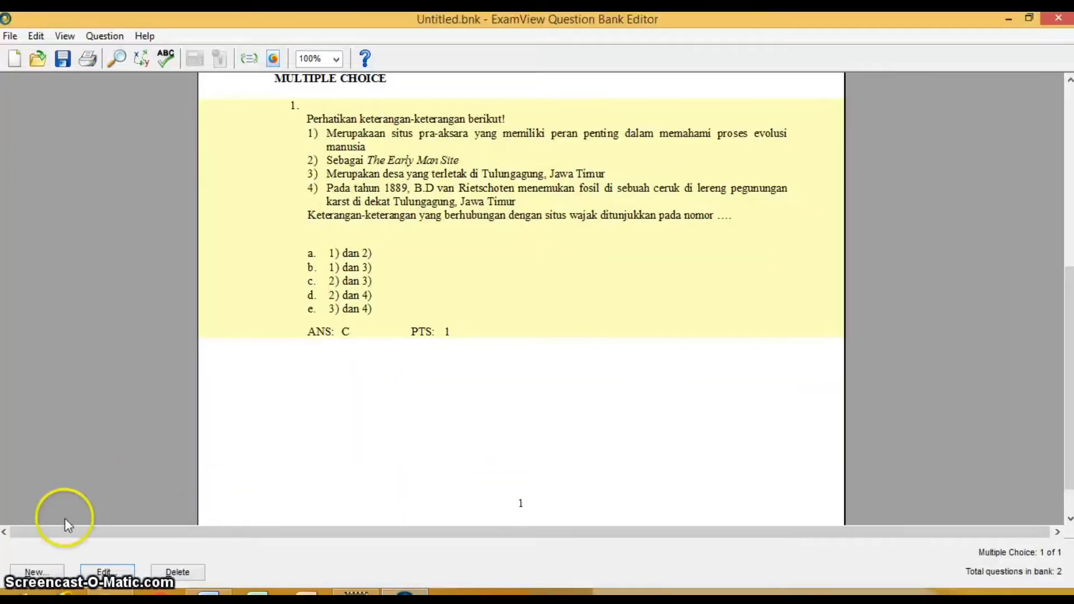
pyautogui.click(36, 572)
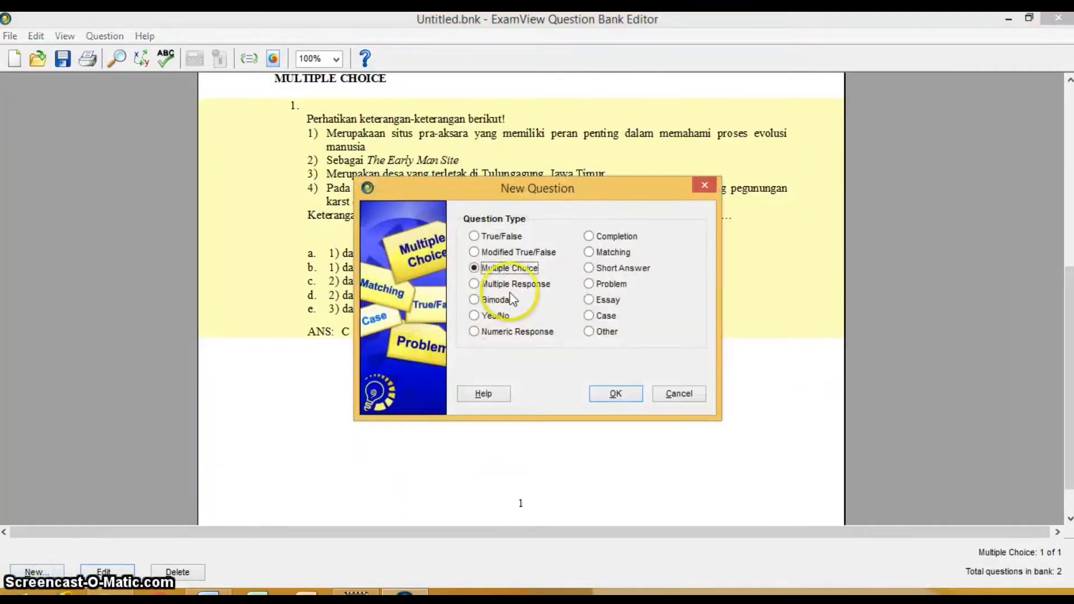
pyautogui.click(481, 284)
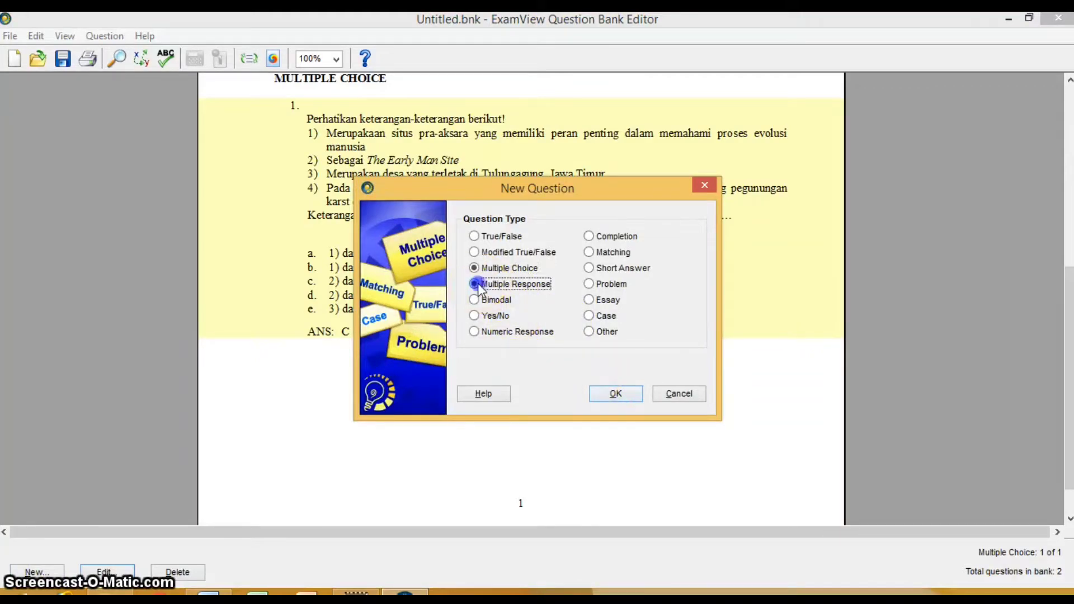
pyautogui.click(621, 395)
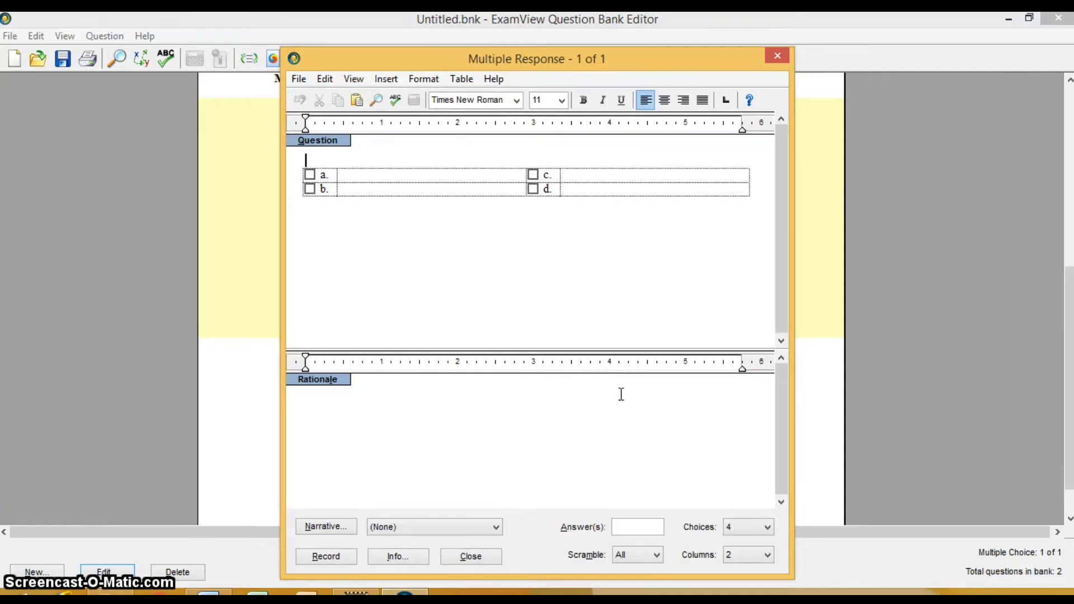
pyautogui.hotkey('ctrl', 'v')
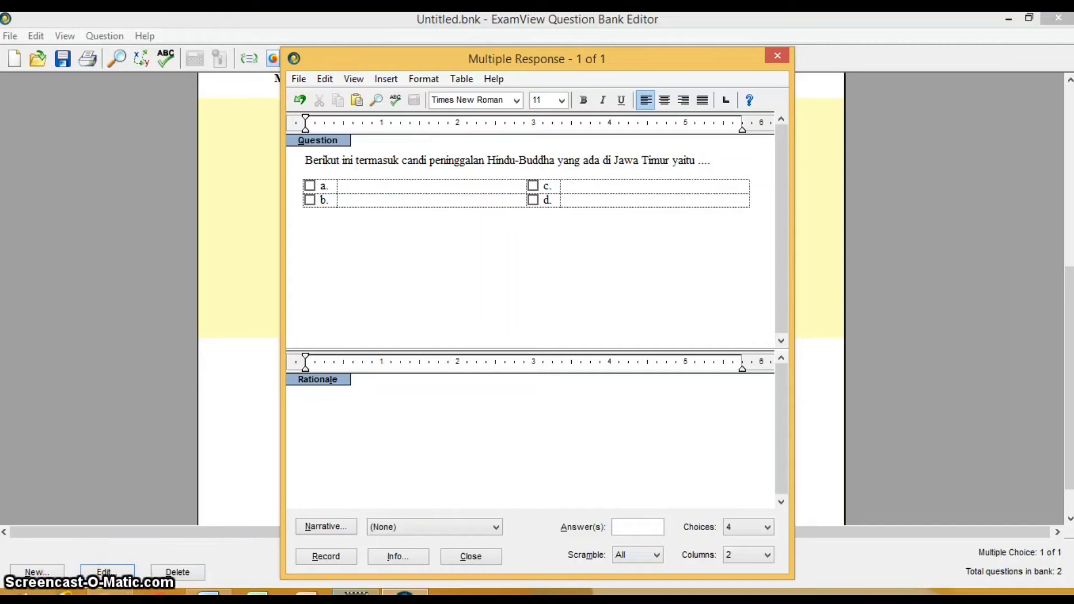
# Step: Return to the akm Word document and copy Multiple Response question 1's seven answer options, from Trowulan through Candi Borobudur
pyautogui.click(208, 593)
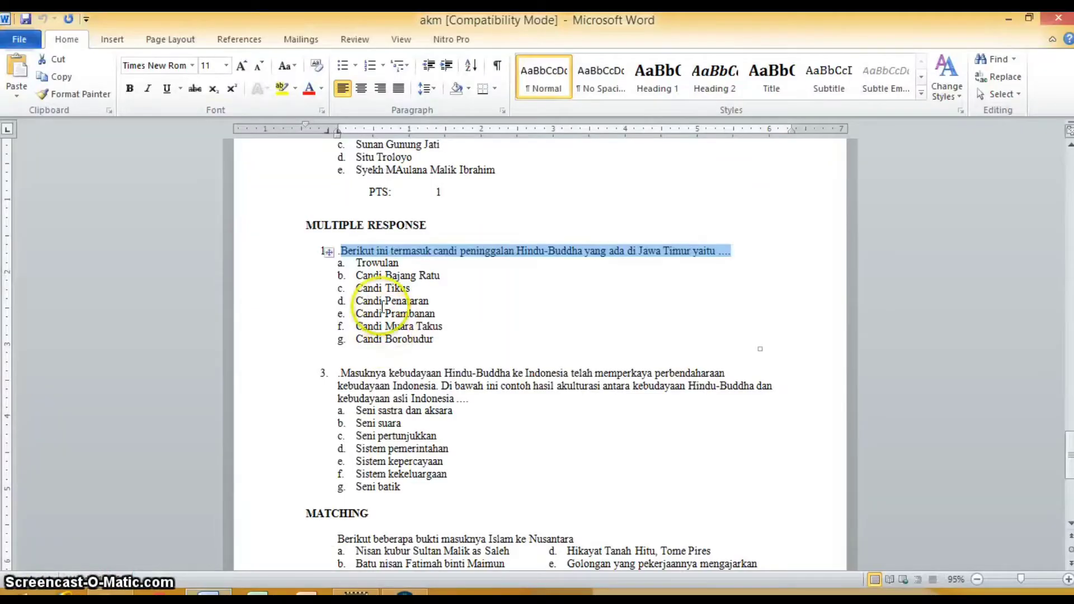
pyautogui.click(357, 263)
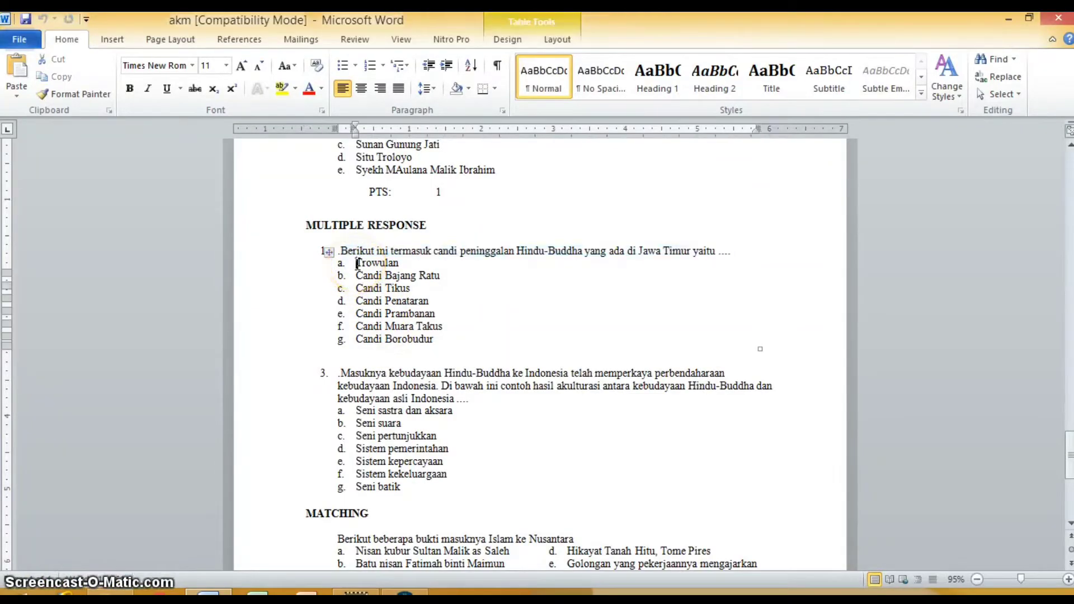
pyautogui.hotkey('shift', 'Down')
pyautogui.hotkey('shift', 'Down')
pyautogui.hotkey('shift', 'Down')
pyautogui.hotkey('shift', 'Down')
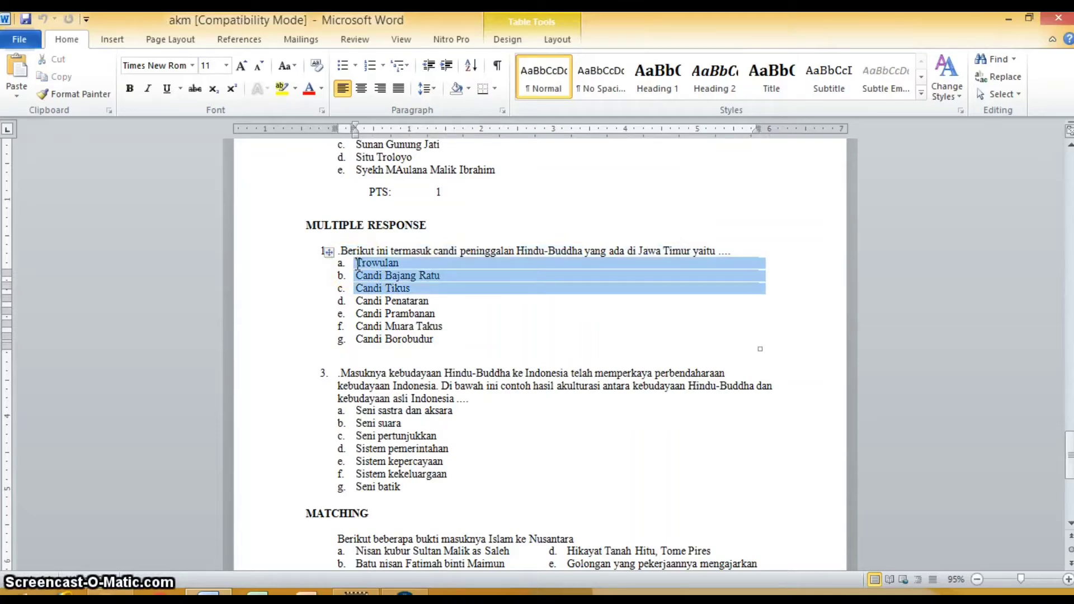
pyautogui.hotkey('shift', 'Down')
pyautogui.hotkey('shift', 'Down')
pyautogui.hotkey('shift', 'Down')
pyautogui.hotkey('ctrl', 'c')
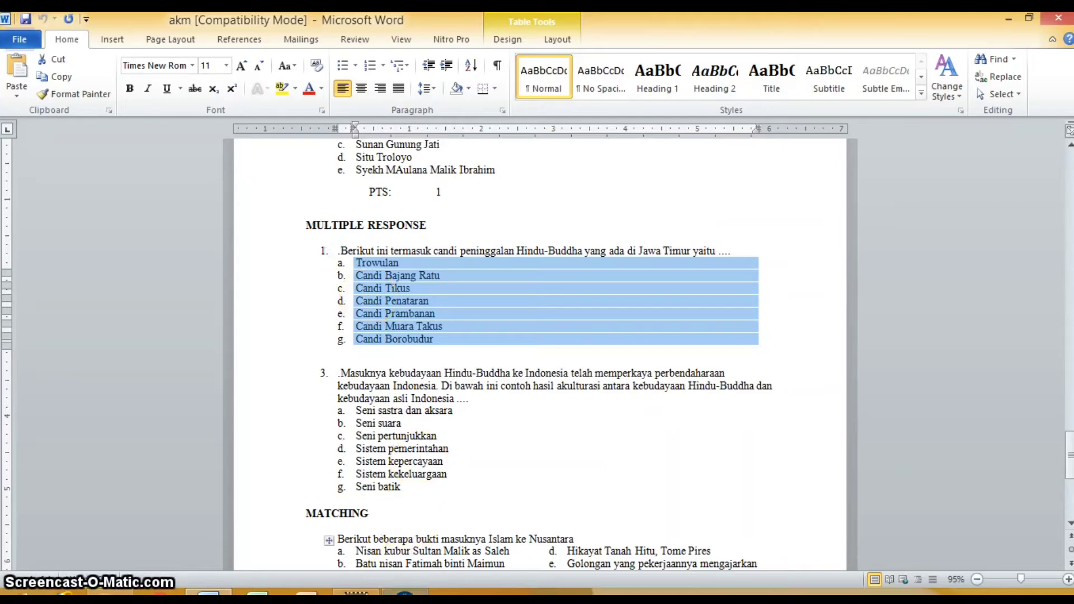
# Step: Back in ExamView, set the Multiple Response question to 1 column and 5 choices
pyautogui.click(405, 593)
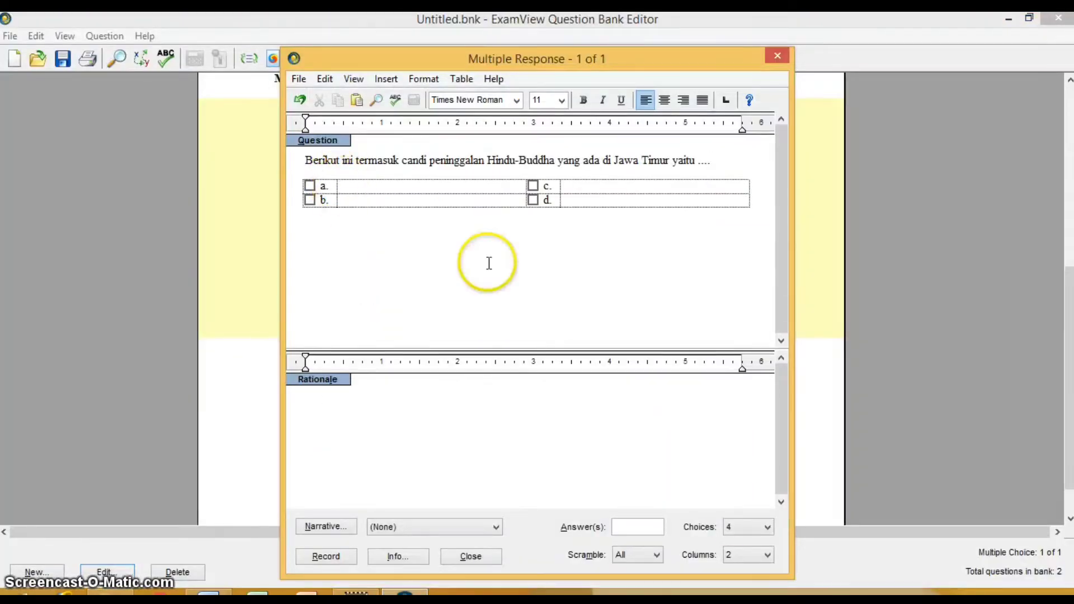
pyautogui.click(764, 555)
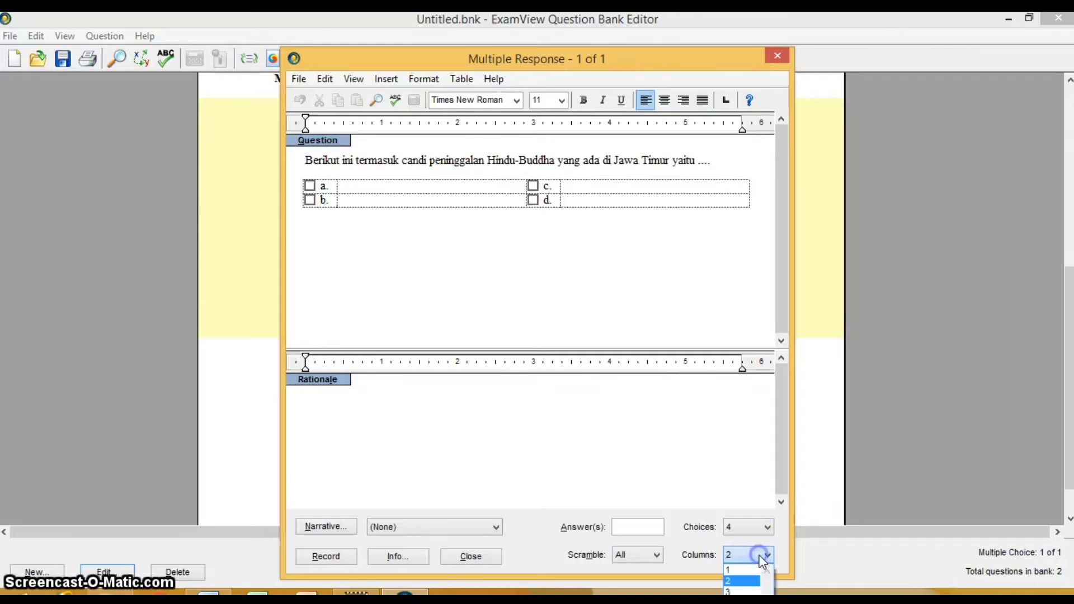
pyautogui.click(746, 571)
pyautogui.click(767, 529)
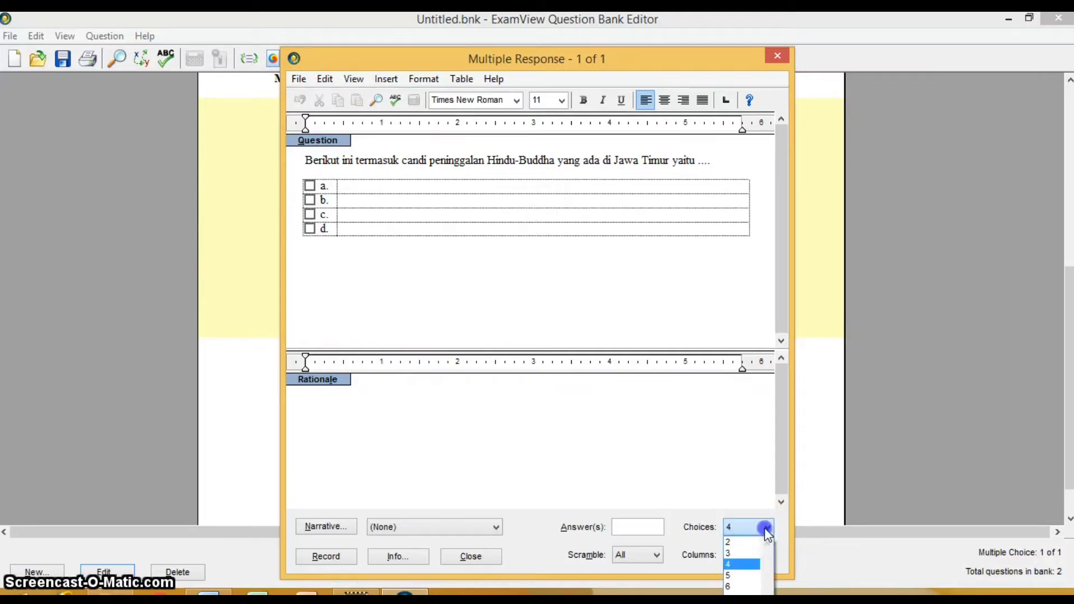
pyautogui.click(736, 575)
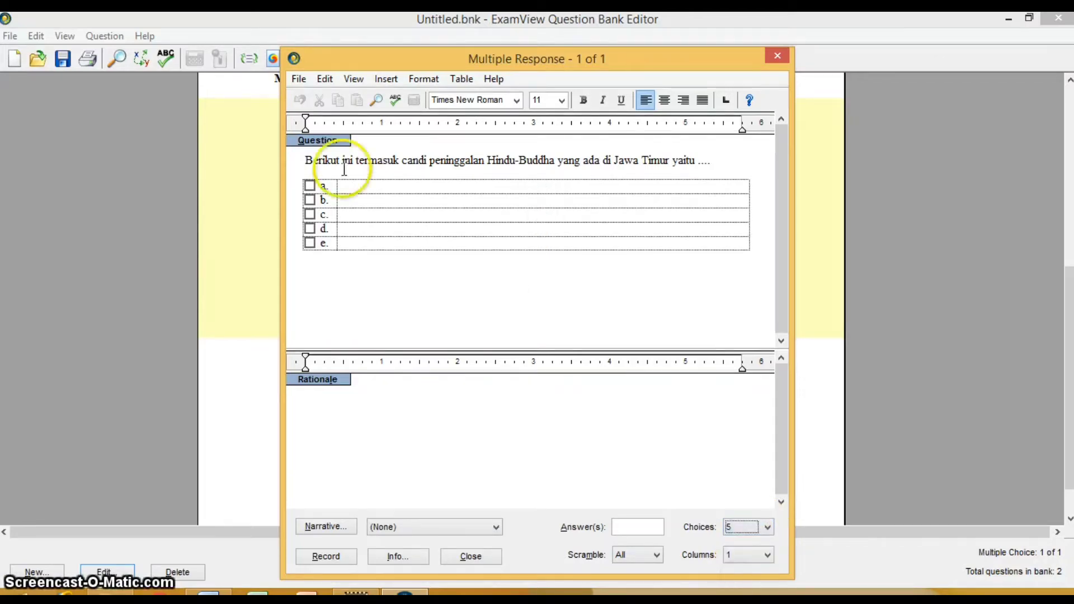
# Step: Add a new line after the question stem and paste the copied answer options there, above the choices
pyautogui.click(349, 187)
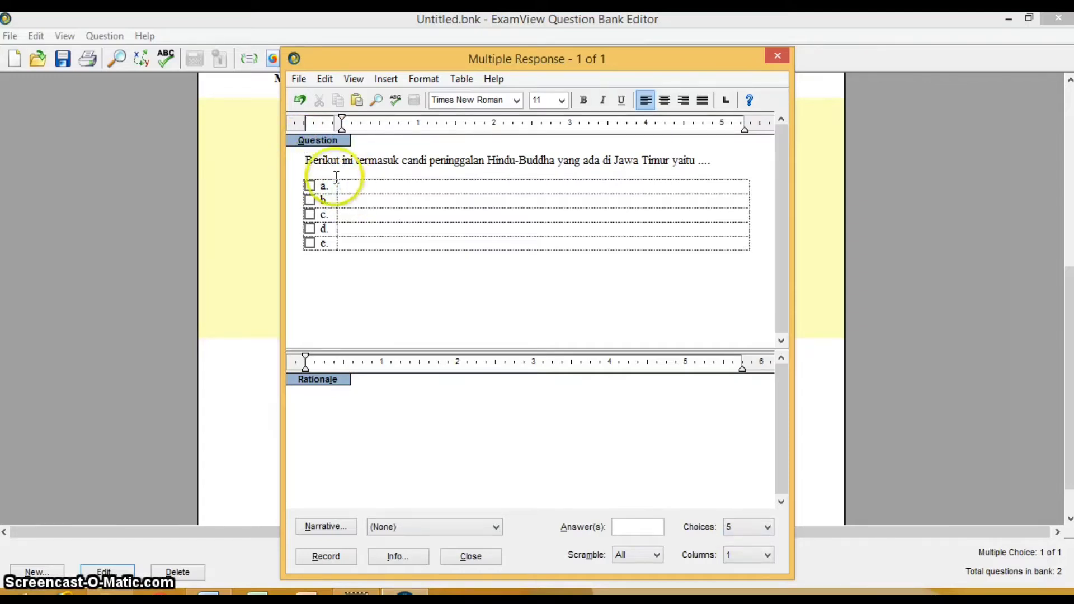
pyautogui.click(330, 167)
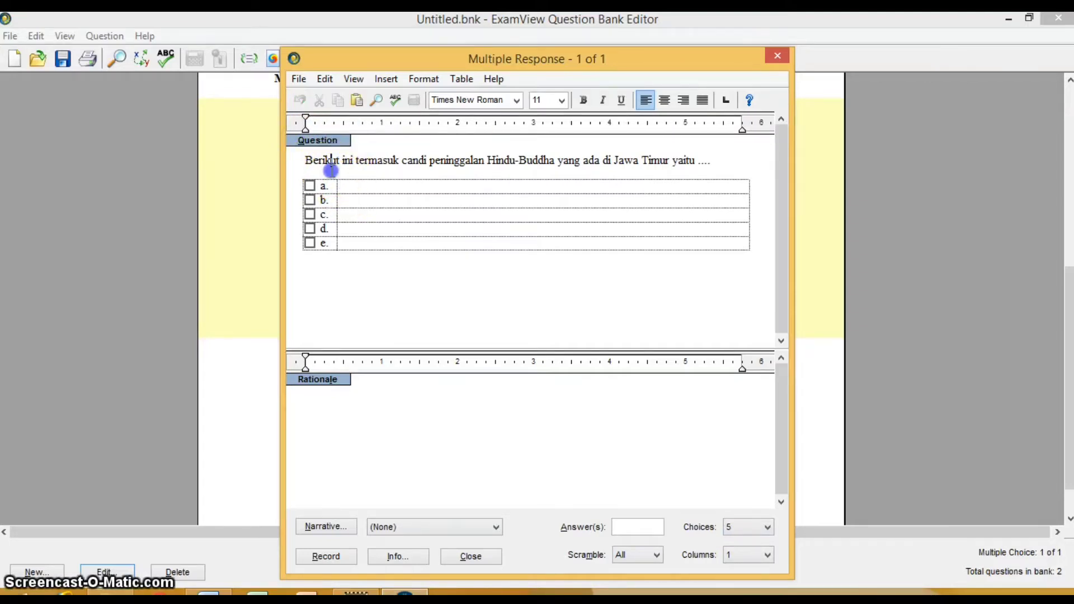
pyautogui.click(722, 174)
pyautogui.press('Return')
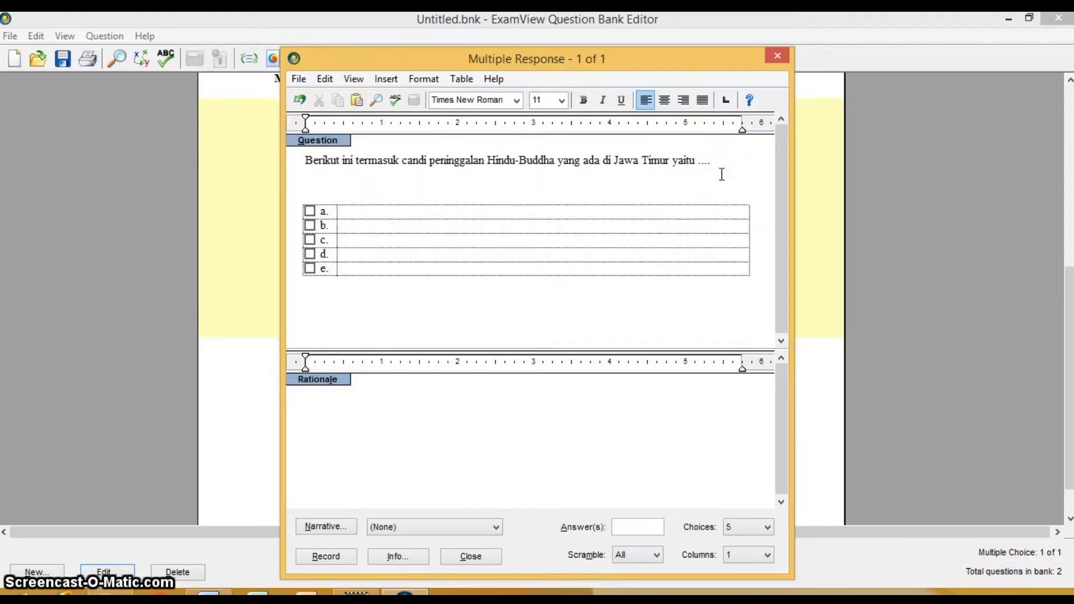
pyautogui.hotkey('ctrl', 'v')
pyautogui.click(355, 297)
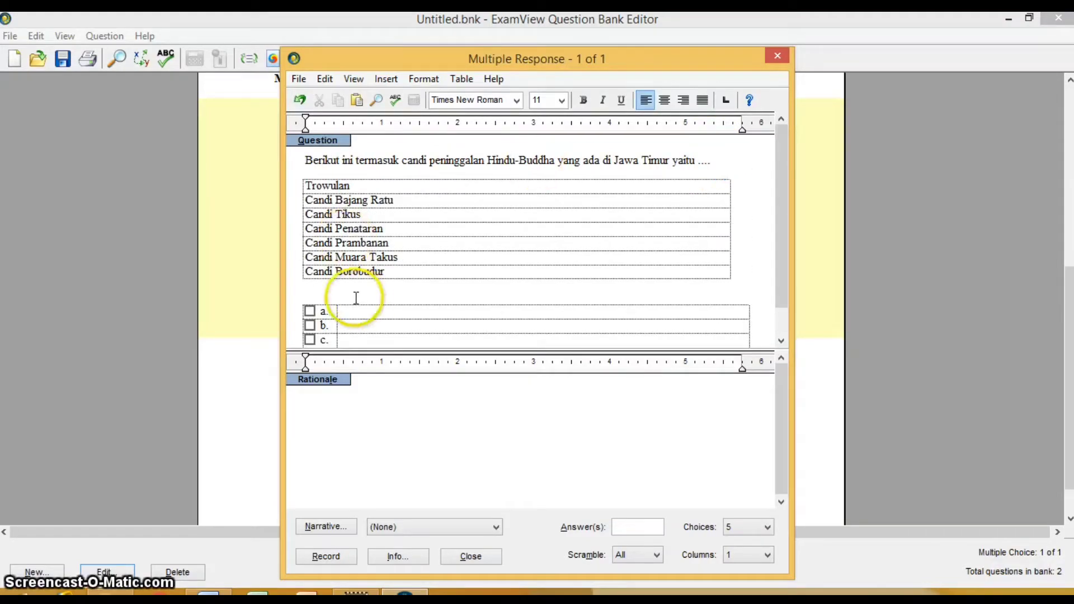
# Step: Copy "Trowulan" from the pasted table into choice a and "Candi Bajang Ratu" into choice b
pyautogui.click(309, 185)
pyautogui.click(307, 186)
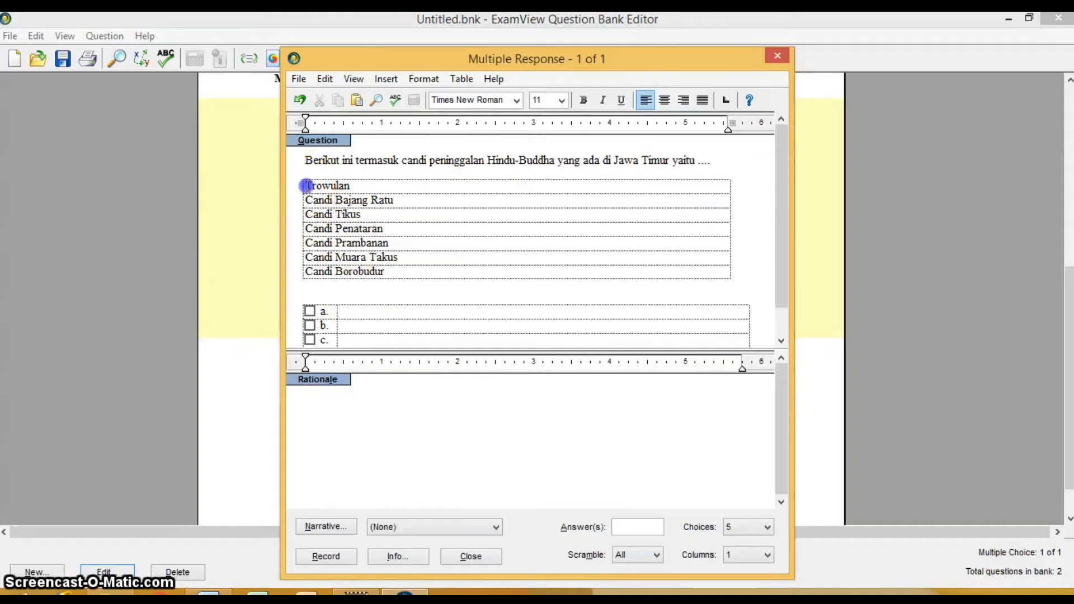
pyautogui.hotkey('shift', 'Down')
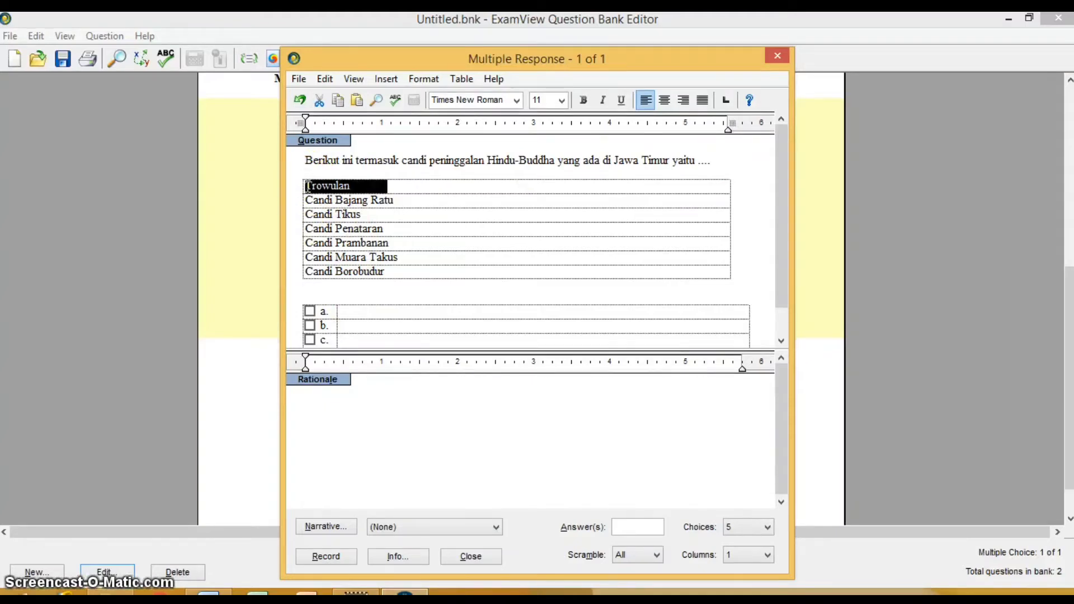
pyautogui.click(348, 312)
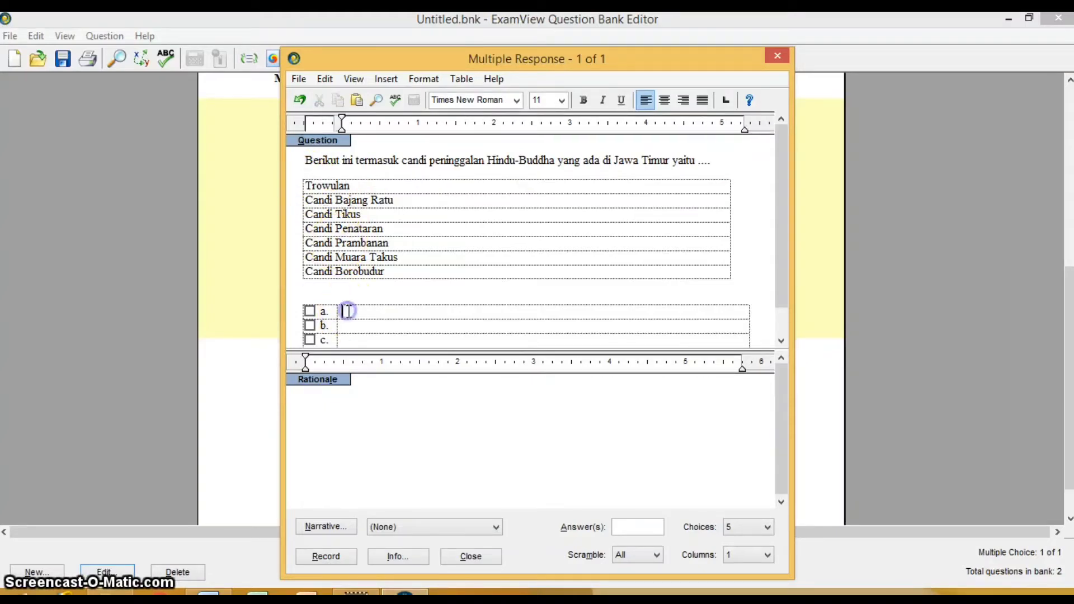
pyautogui.click(308, 204)
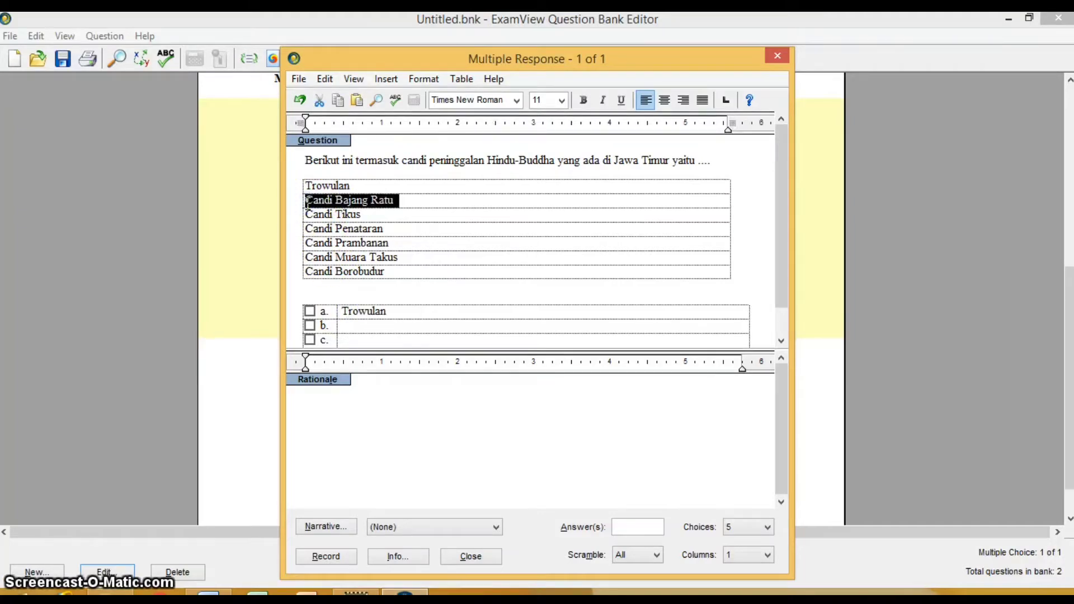
pyautogui.click(346, 328)
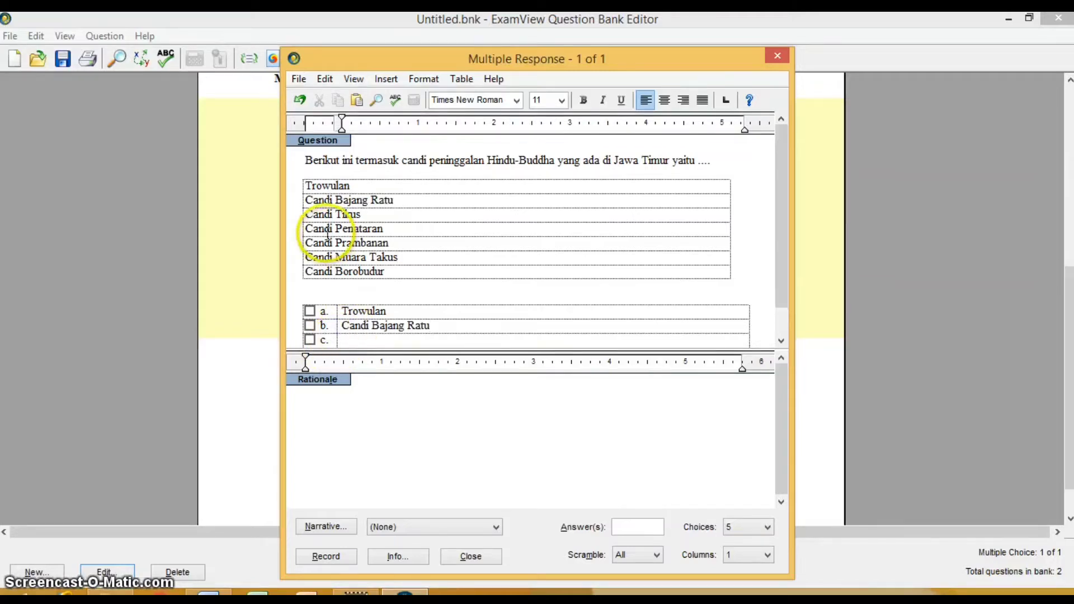
# Step: Try to copy the whole "Candi Tikus" table row into choice c
pyautogui.click(301, 215)
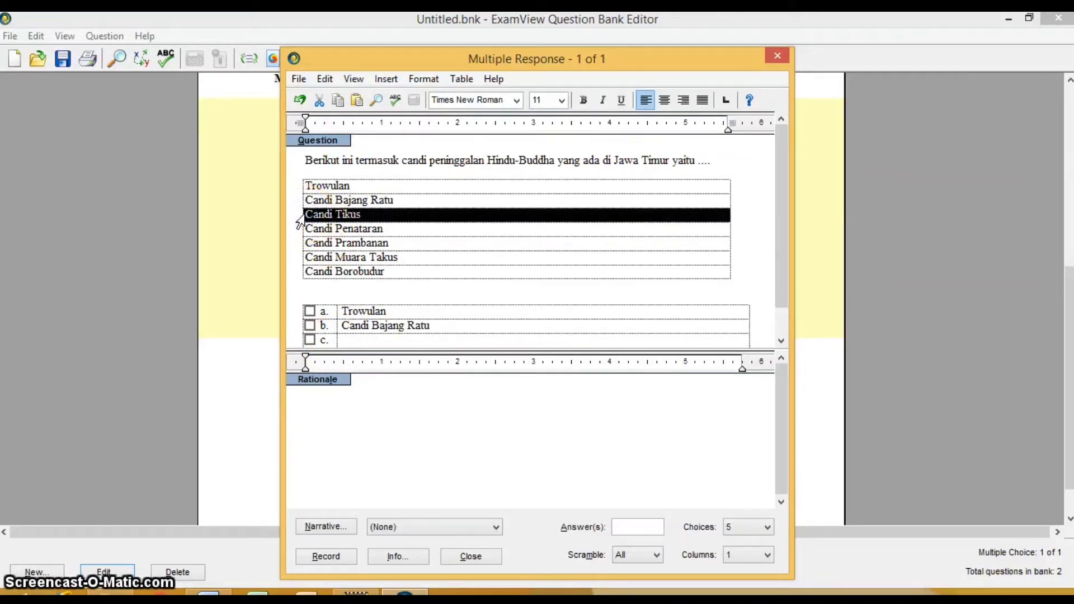
pyautogui.press('Down')
pyautogui.press('Down')
pyautogui.press('Down')
pyautogui.press('Down')
pyautogui.press('Down')
pyautogui.press('Down')
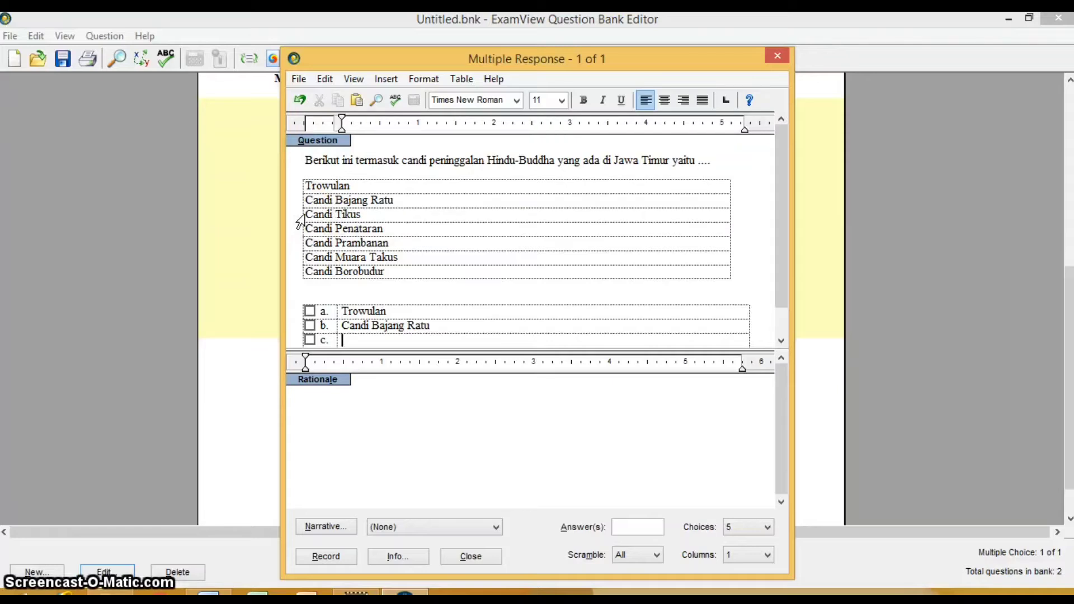
pyautogui.hotkey('ctrl', 'v')
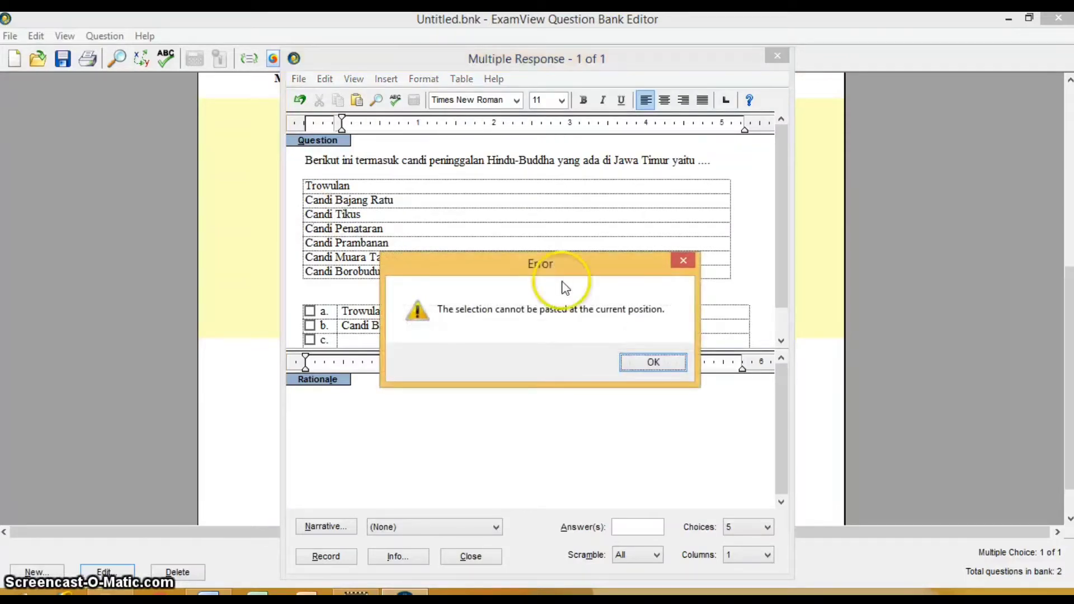
pyautogui.click(647, 358)
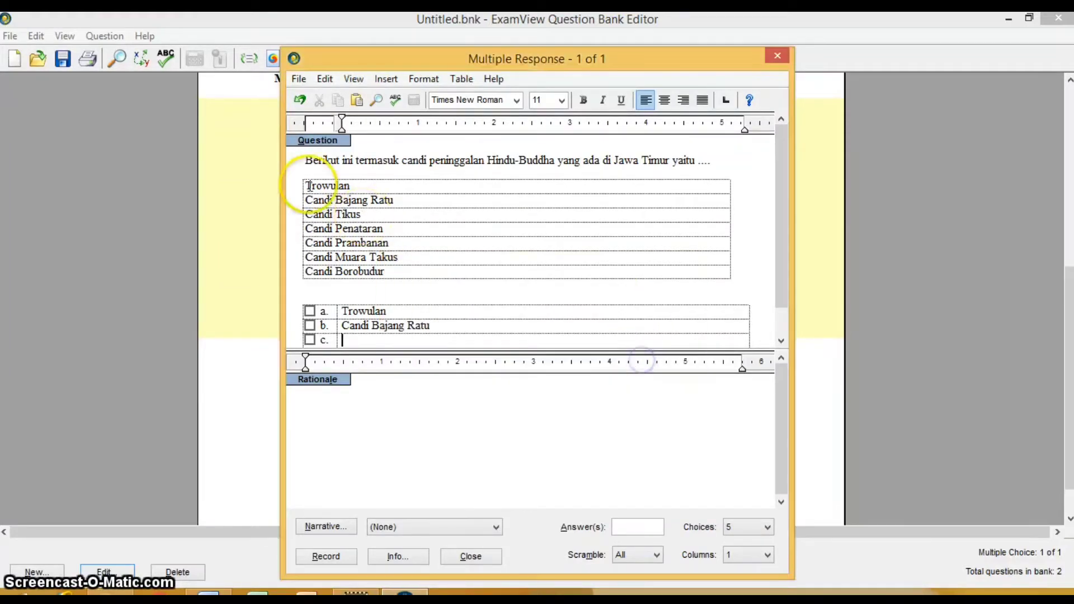
# Step: Copy the text "Candi Tikus" from the pasted table into choice c
pyautogui.click(307, 215)
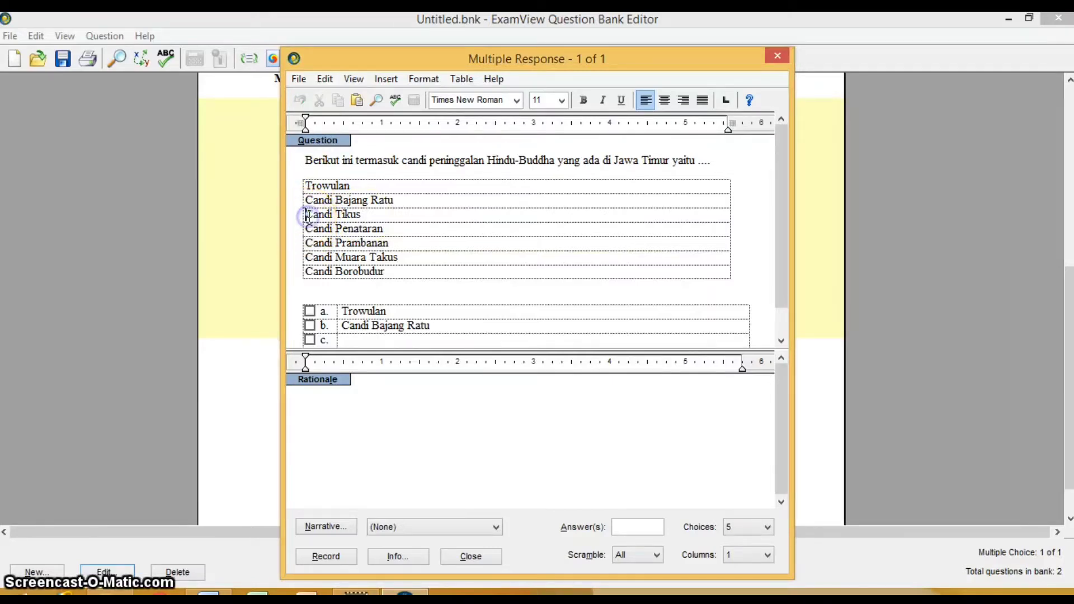
pyautogui.tripleClick(307, 216)
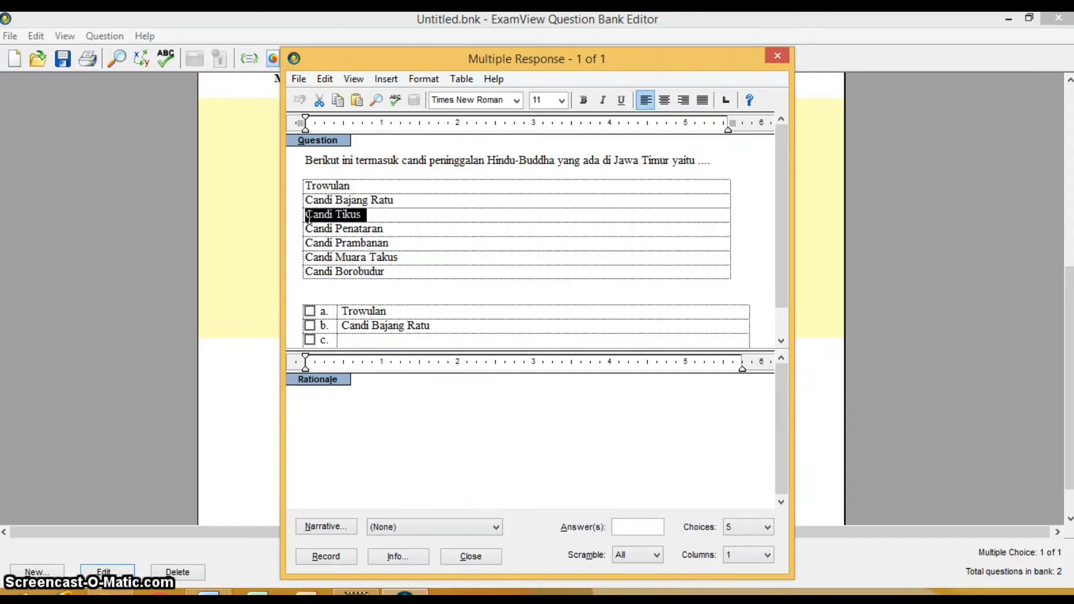
pyautogui.click(356, 338)
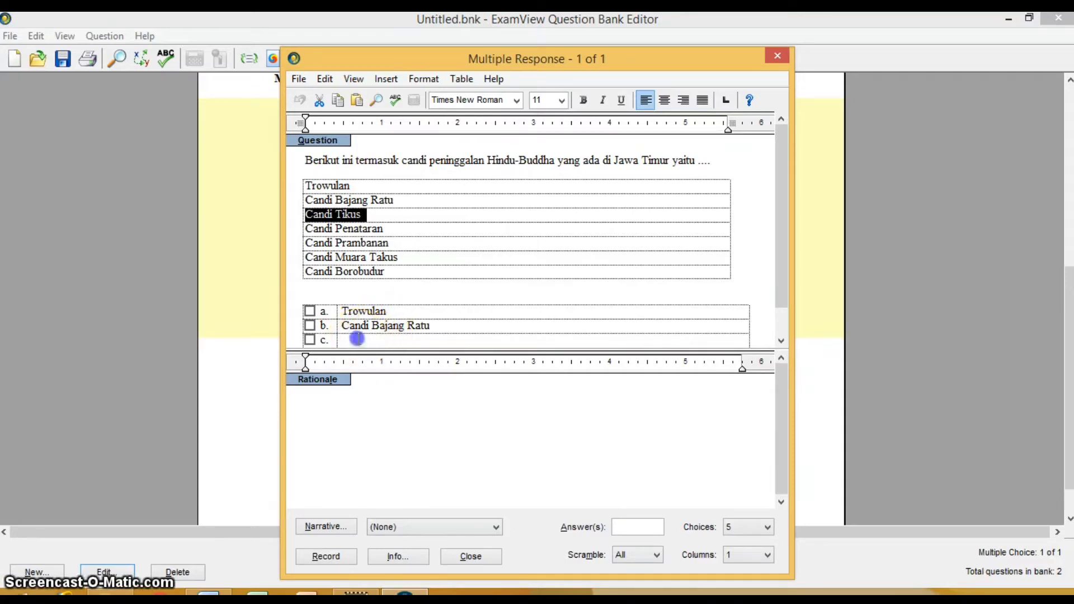
# Step: Copy the text "Candi Penataran" from the pasted table into choice d
pyautogui.click(307, 231)
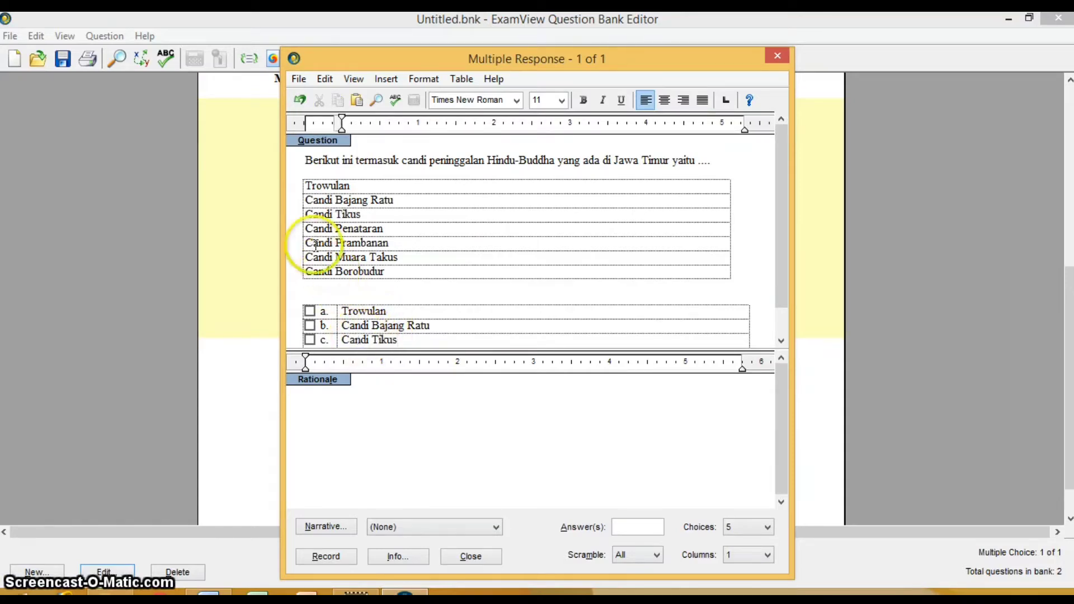
pyautogui.click(306, 229)
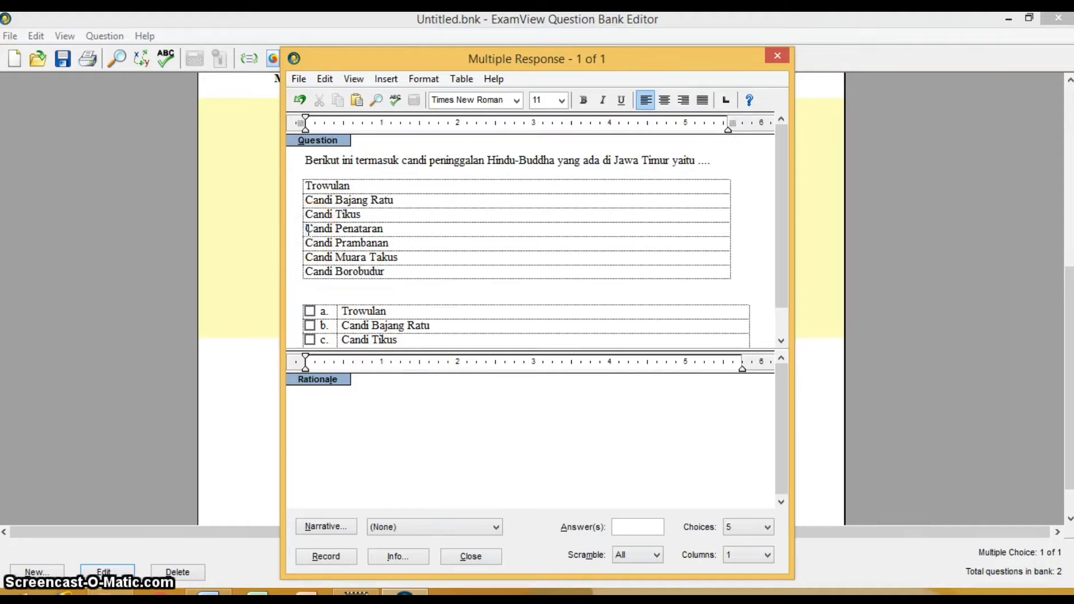
pyautogui.doubleClick(308, 230)
pyautogui.hotkey('ctrl', 'c')
pyautogui.click(307, 230)
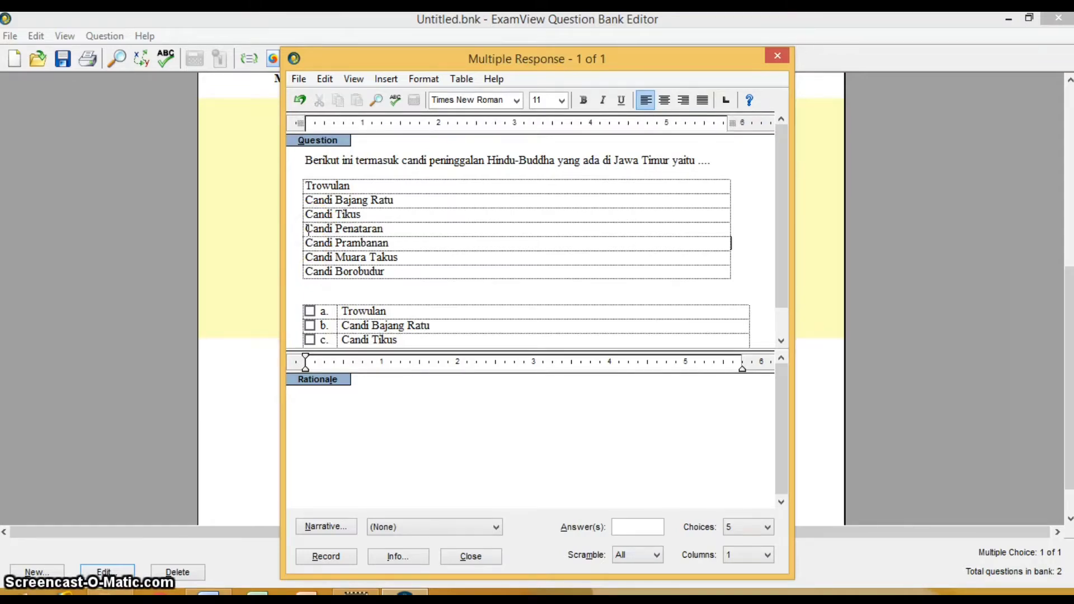
pyautogui.press('Down')
pyautogui.press('Down')
pyautogui.press('Down')
pyautogui.press('Down')
pyautogui.press('Down')
pyautogui.press('Down')
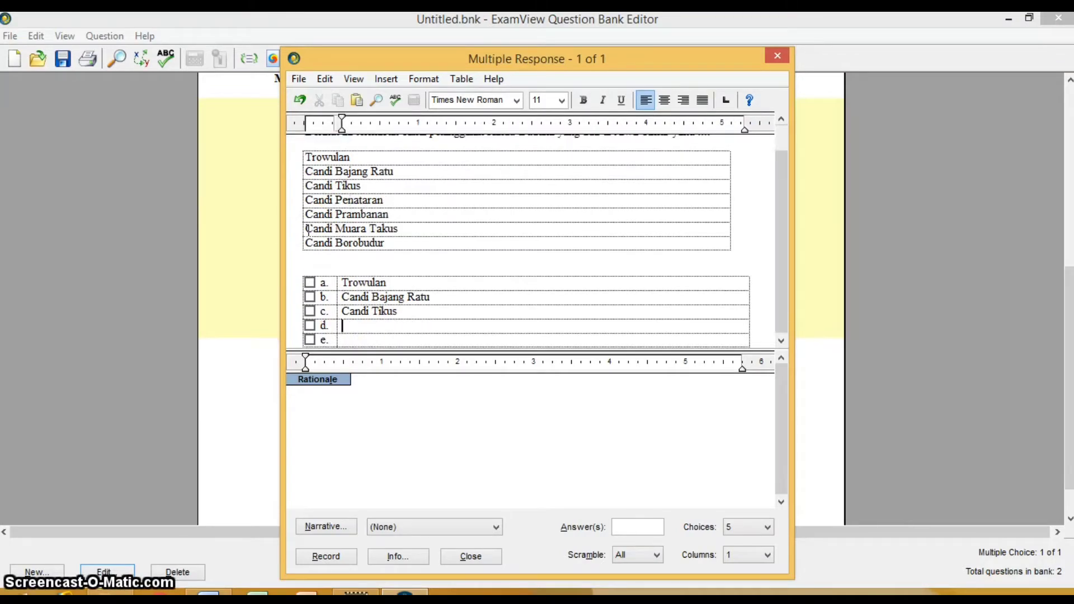
pyautogui.hotkey('ctrl', 'v')
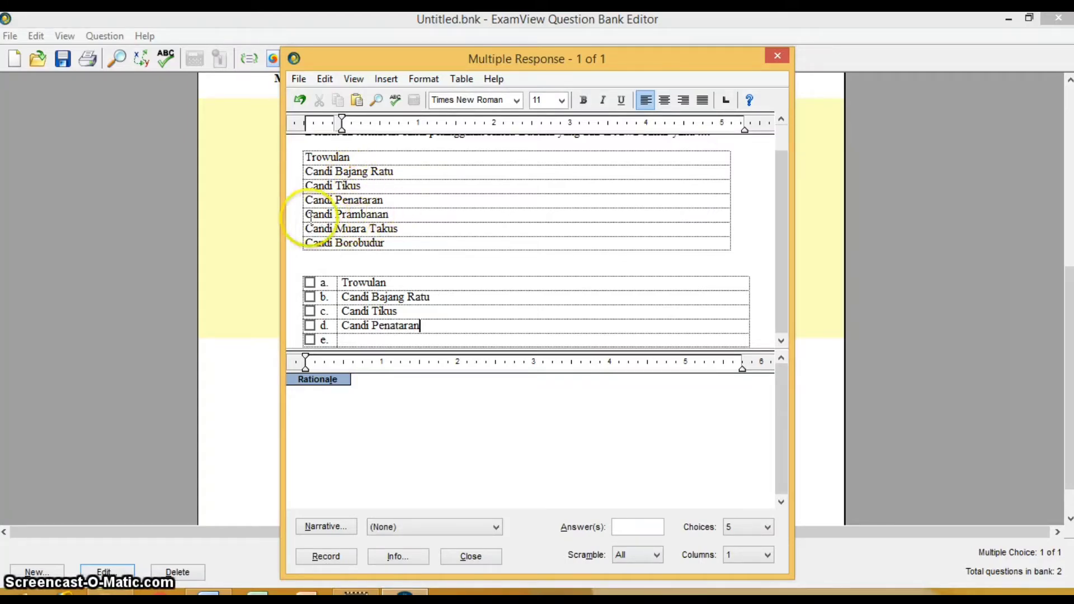
# Step: Copy "Candi Prambanan" into choice e and set the number of choices to 7
pyautogui.click(309, 214)
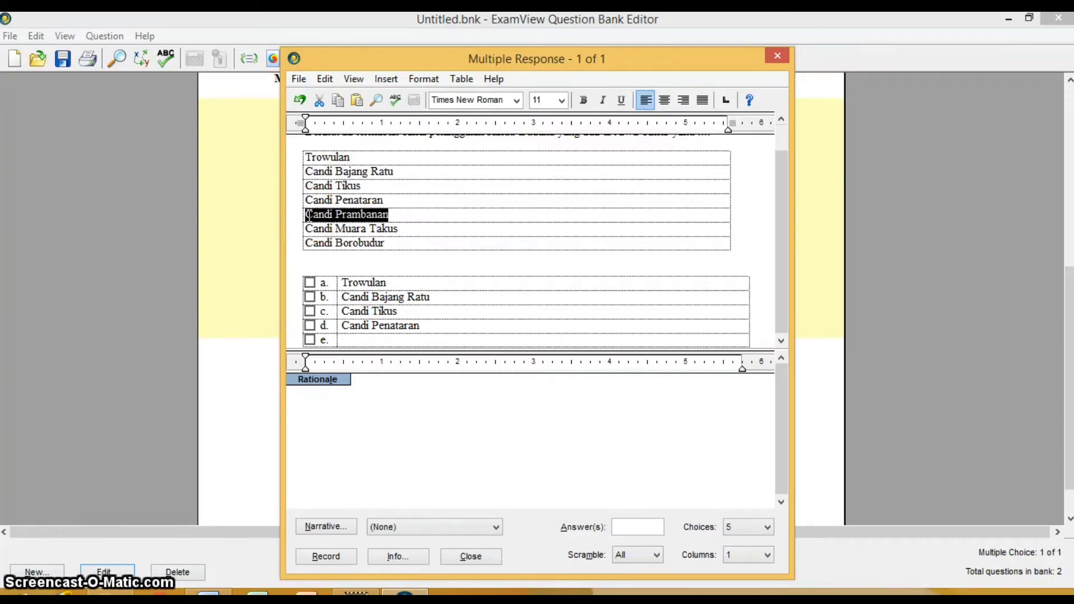
pyautogui.click(369, 339)
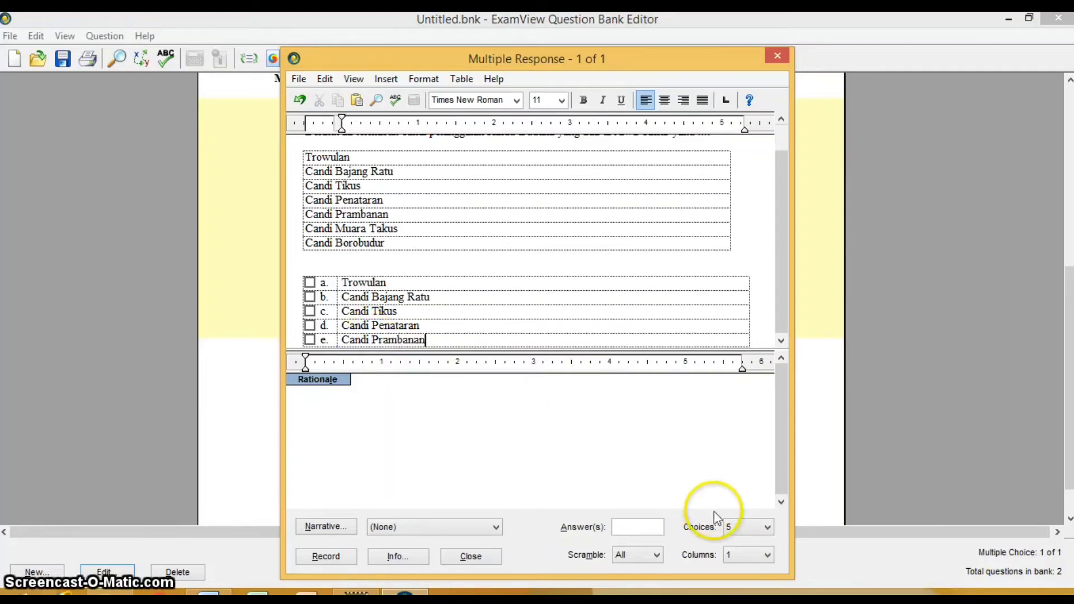
pyautogui.click(755, 531)
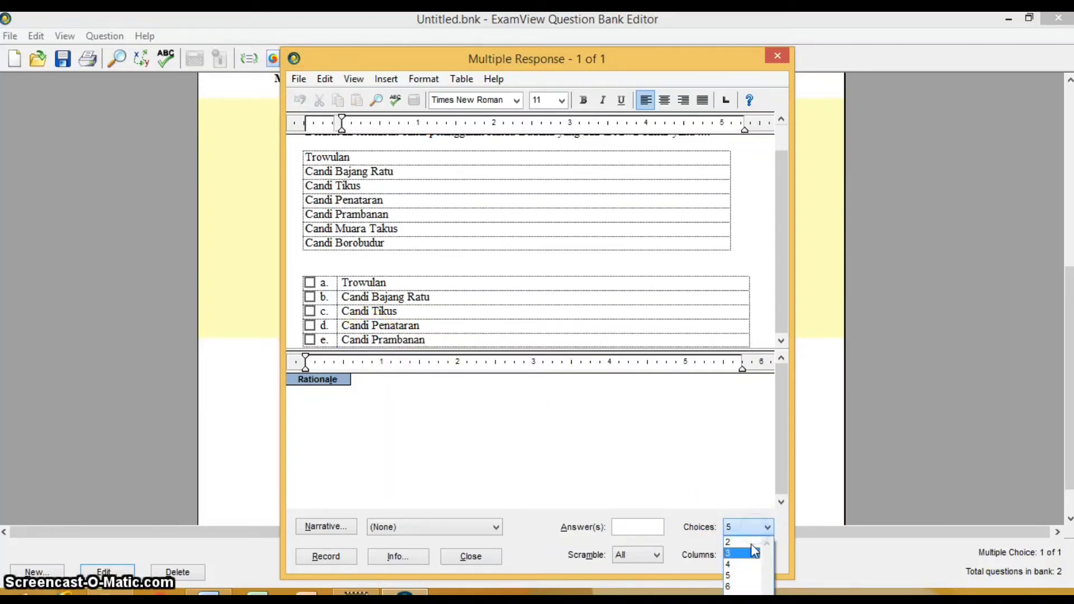
pyautogui.click(741, 593)
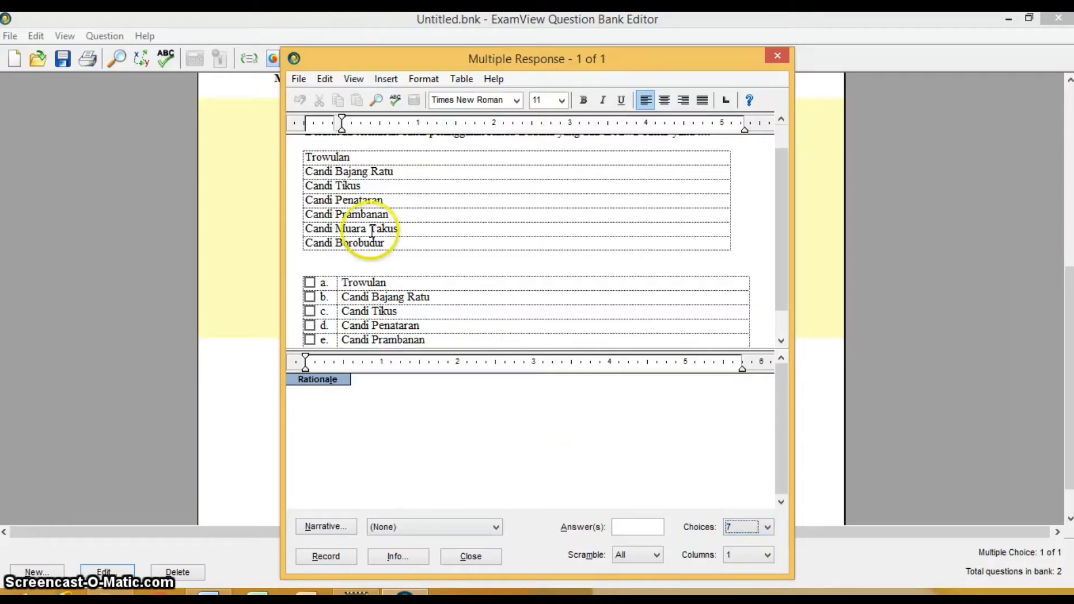
# Step: Copy "Candi Muara Takus" from the pasted table into choice f
pyautogui.click(308, 229)
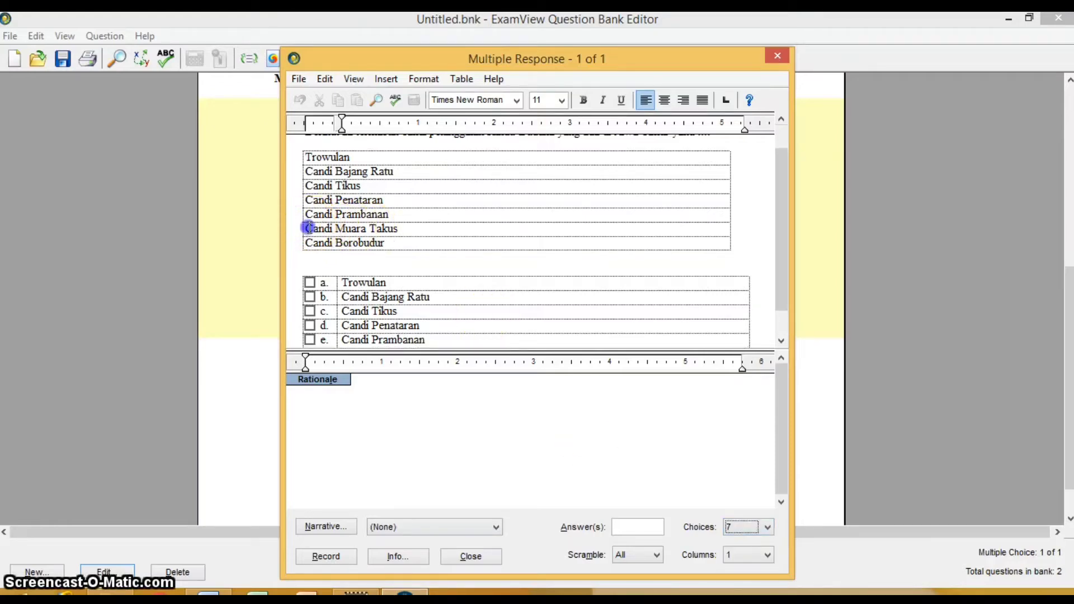
pyautogui.tripleClick(309, 228)
pyautogui.hotkey('ctrl', 'c')
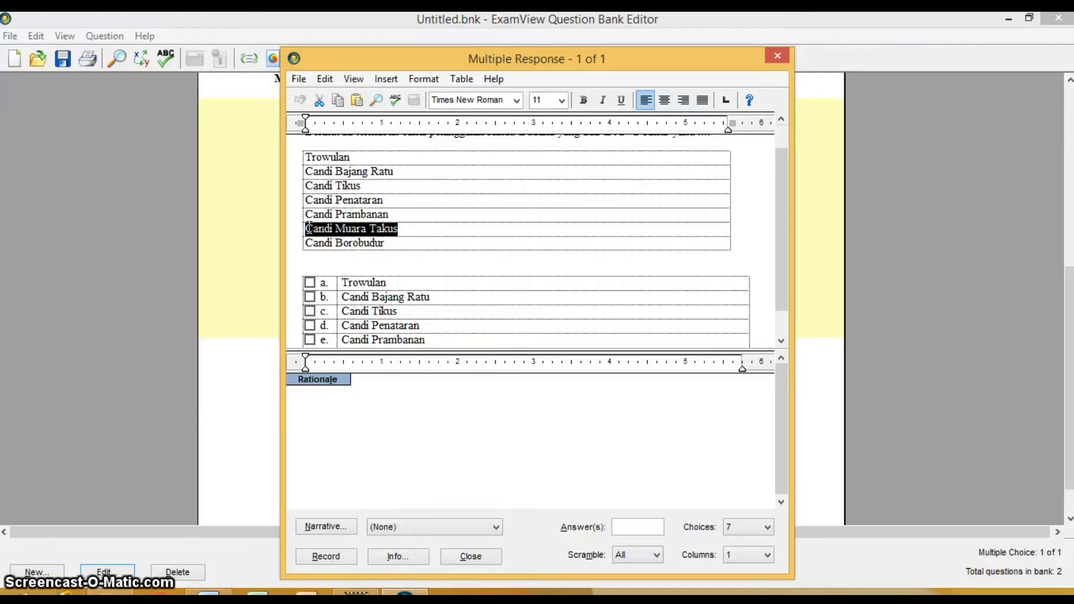
pyautogui.press('Down')
pyautogui.press('Down')
pyautogui.press('Down')
pyautogui.press('Down')
pyautogui.press('Down')
pyautogui.press('Down')
pyautogui.press('Down')
pyautogui.press('Down')
pyautogui.press('Down')
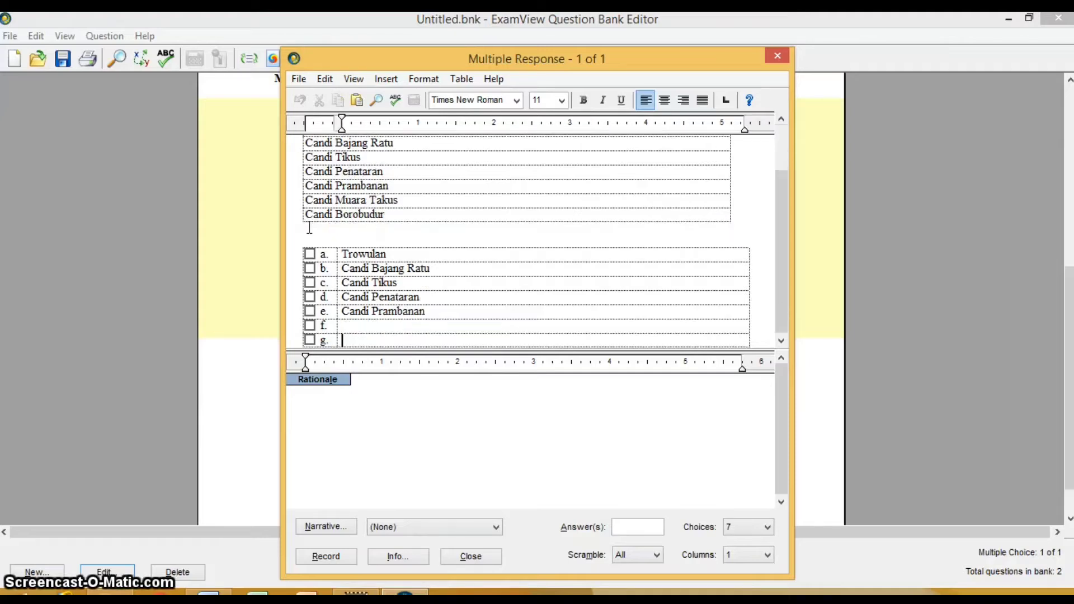
pyautogui.hotkey('ctrl', 'v')
# Step: Enter "Candi Borobudur" from the last row of the pasted table as choice g
pyautogui.press('Up')
pyautogui.press('Up')
pyautogui.press('Up')
pyautogui.press('Up')
pyautogui.press('Up')
pyautogui.press('Up')
pyautogui.press('Up')
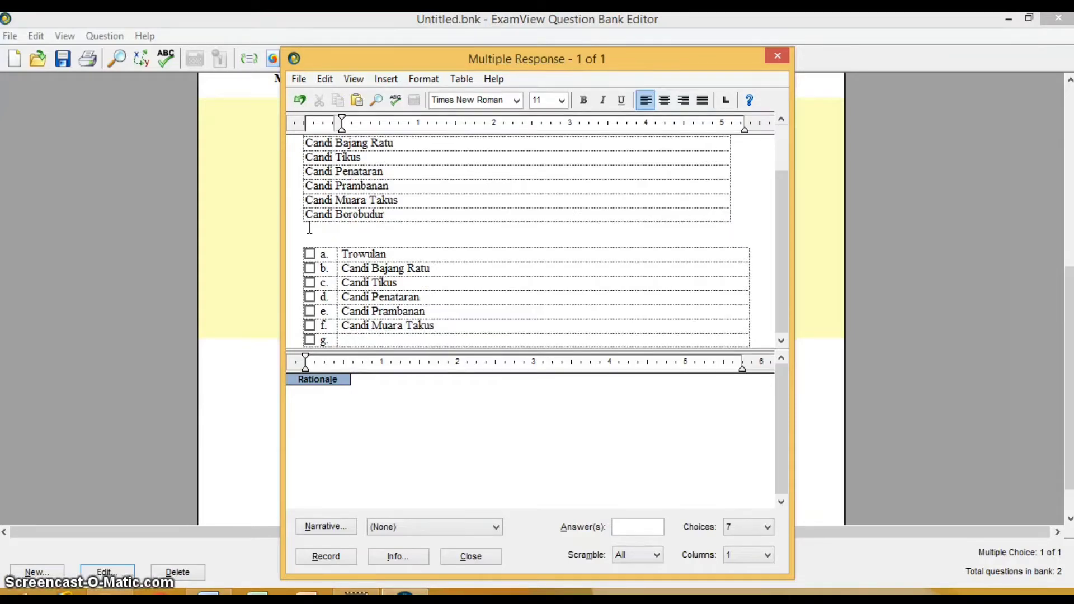
pyautogui.hotkey('ctrl', 'shift', 'Left')
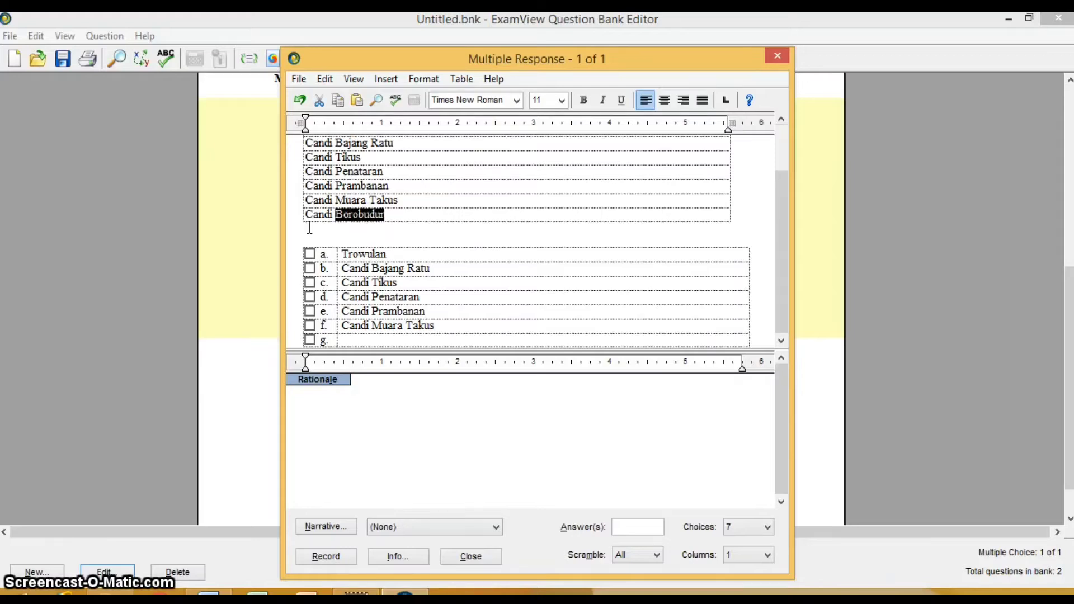
pyautogui.press('Down')
pyautogui.press('Down')
pyautogui.press('Down')
pyautogui.press('Down')
pyautogui.press('Down')
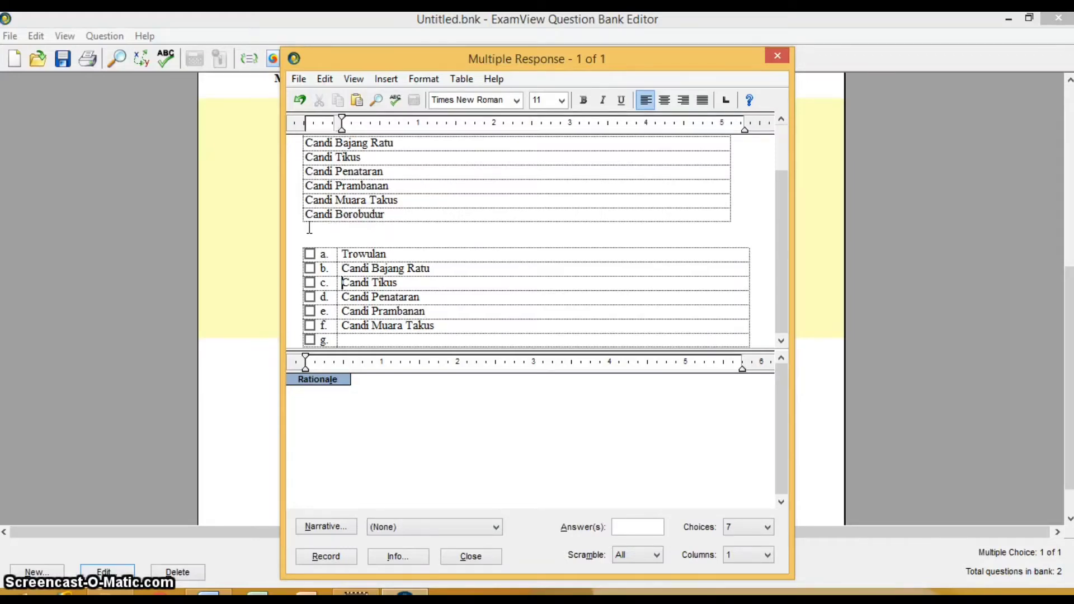
pyautogui.press('Down')
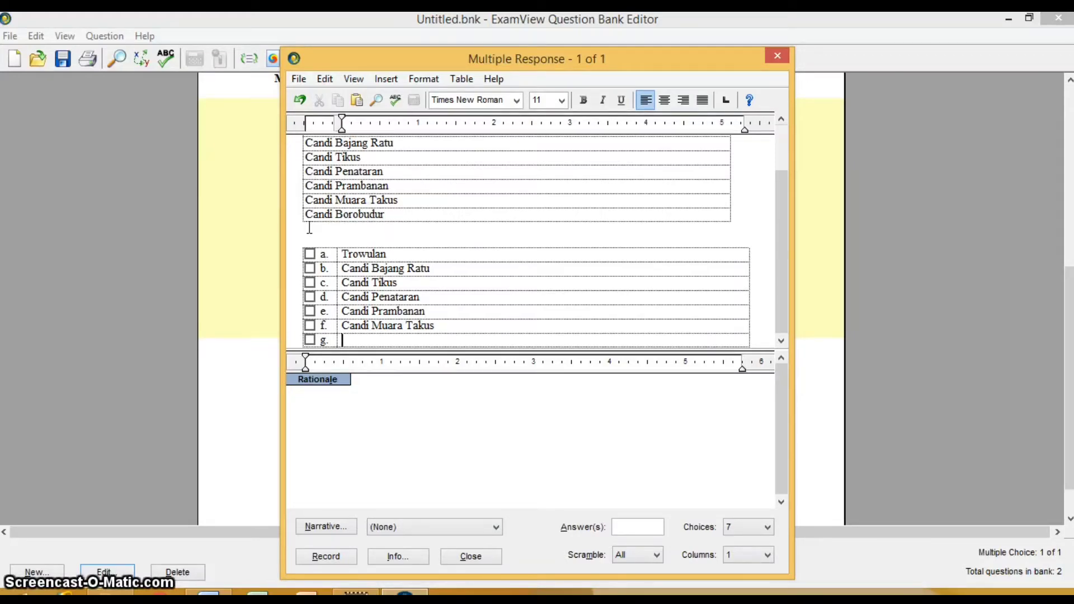
pyautogui.write('Candi Borobudur')
# Step: Cut the whole pasted options table between the question stem and the choices
pyautogui.press('Up')
pyautogui.press('Up')
pyautogui.press('Up')
pyautogui.press('Up')
pyautogui.press('Up')
pyautogui.press('Up')
pyautogui.press('Up')
pyautogui.press('Up')
pyautogui.press('Up')
pyautogui.press('Up')
pyautogui.press('Up')
pyautogui.press('Up')
pyautogui.press('Up')
pyautogui.press('Up')
pyautogui.press('Up')
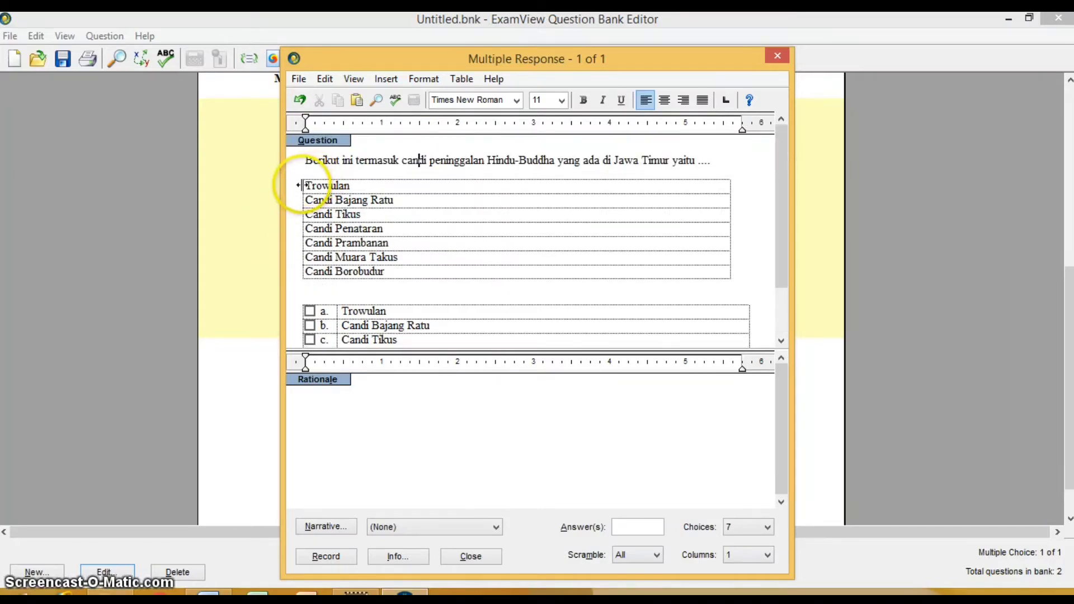
pyautogui.moveTo(298, 193); pyautogui.dragTo(302, 273)
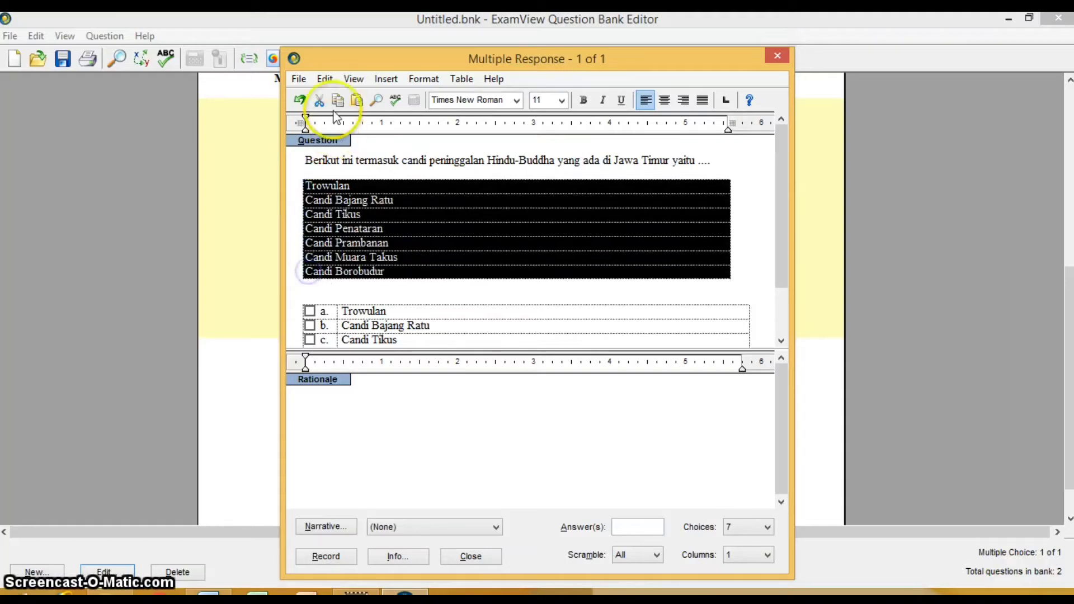
pyautogui.click(318, 101)
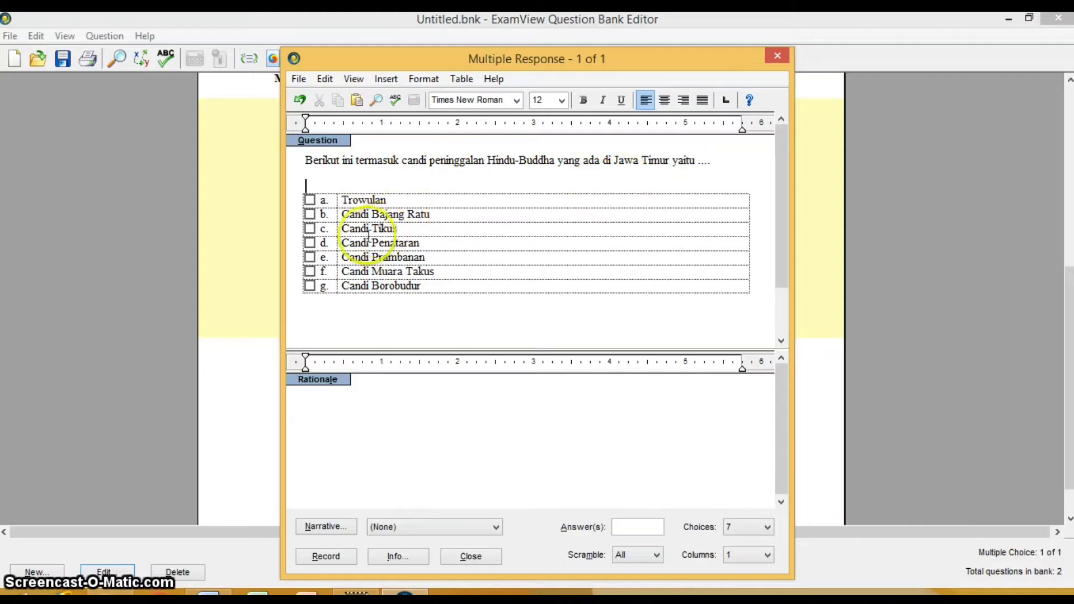
# Step: Mark choices a, b, c and d as the correct answers and record the Multiple Response question
pyautogui.click(310, 201)
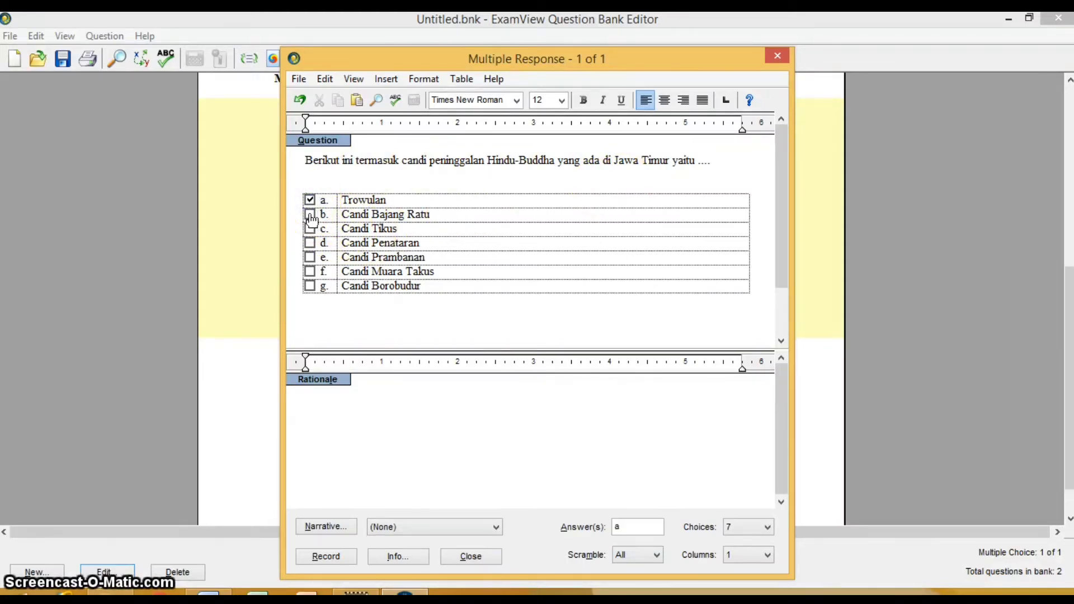
pyautogui.click(310, 243)
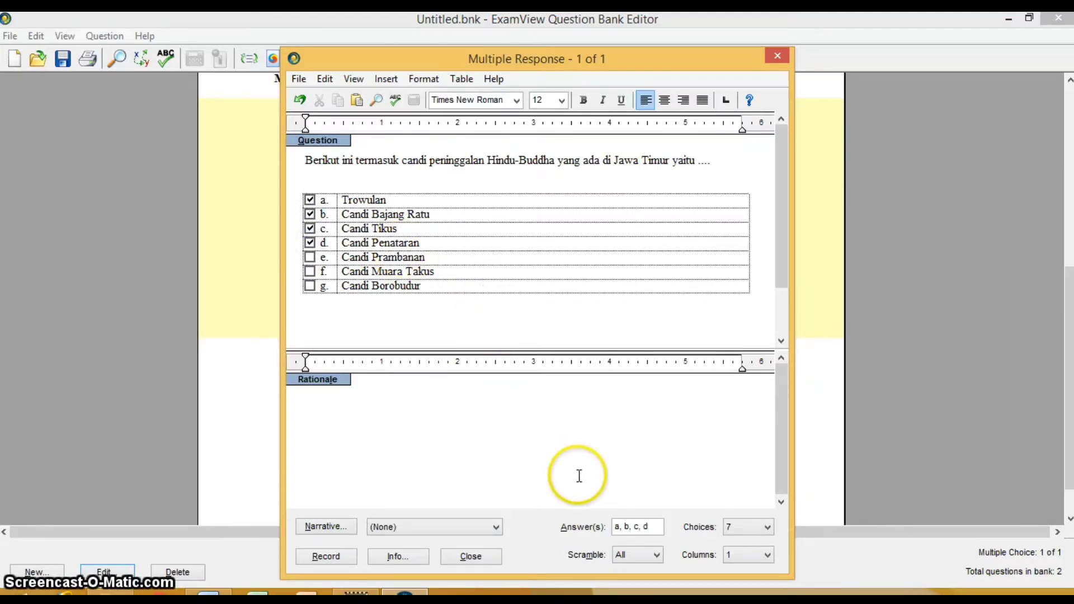
pyautogui.click(326, 556)
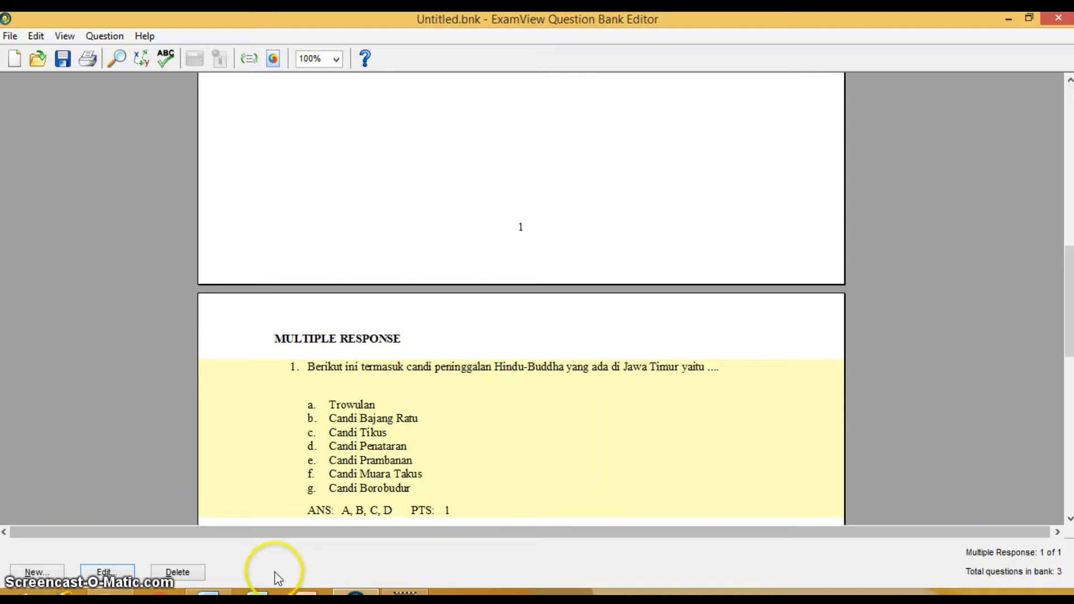
# Step: Switch to the akm Word document and examine the Matching section with its lettered options and numbered items
pyautogui.click(223, 593)
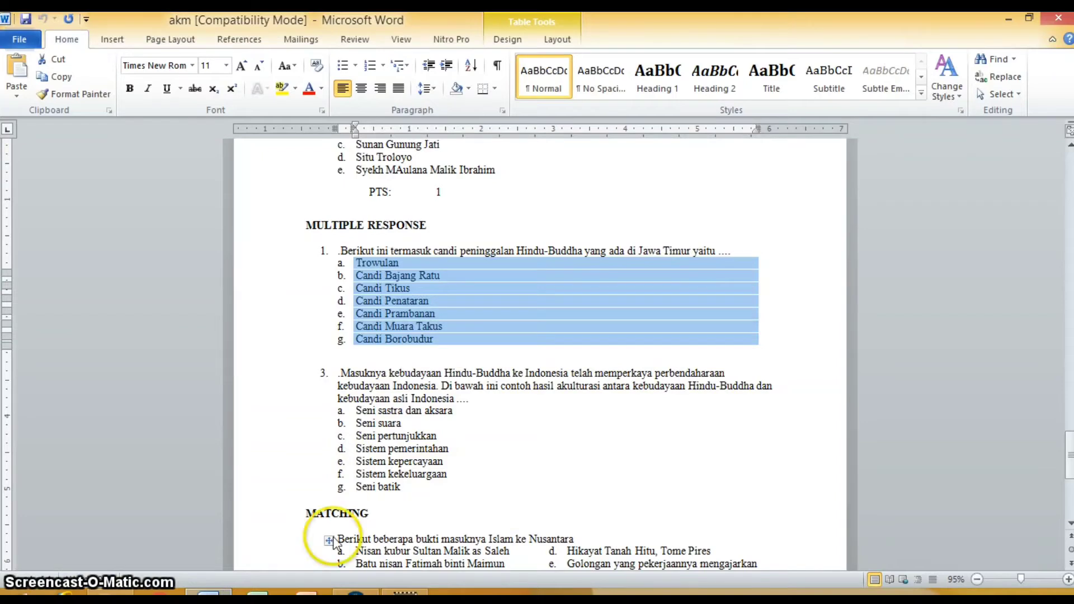
pyautogui.click(381, 546)
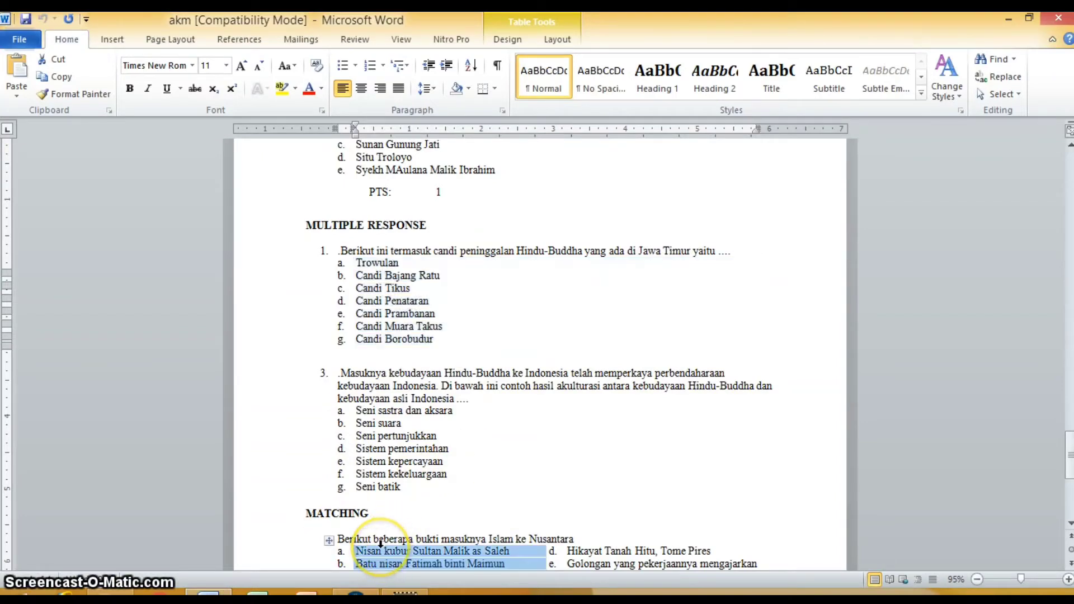
pyautogui.press('Down')
pyautogui.press('Down')
pyautogui.press('Down')
pyautogui.press('Down')
pyautogui.press('Down')
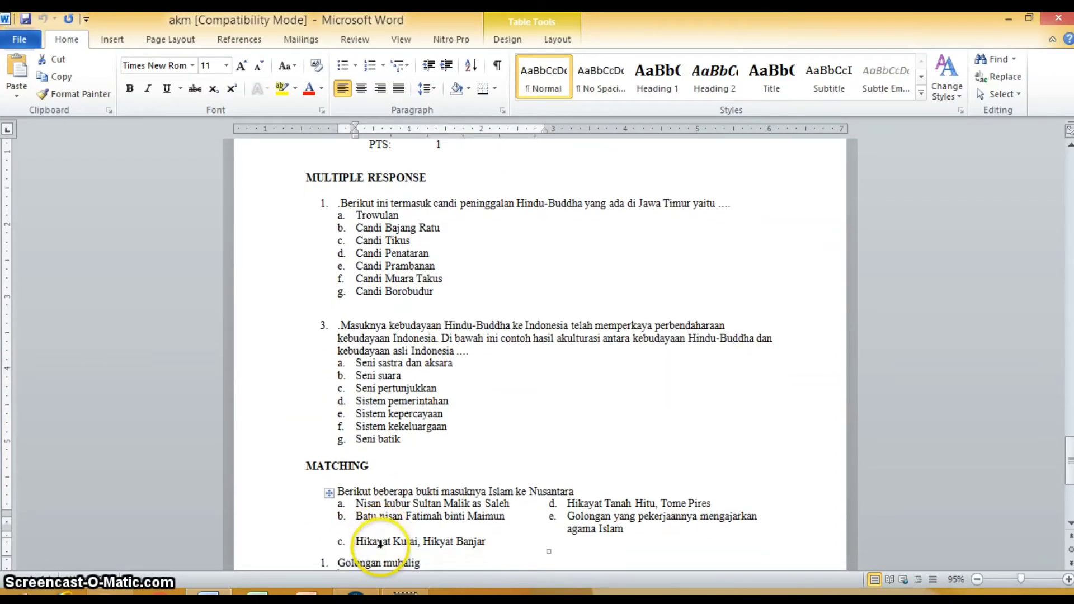
pyautogui.press('Down')
pyautogui.press('Down')
pyautogui.press('Down')
pyautogui.press('Down')
pyautogui.press('Down')
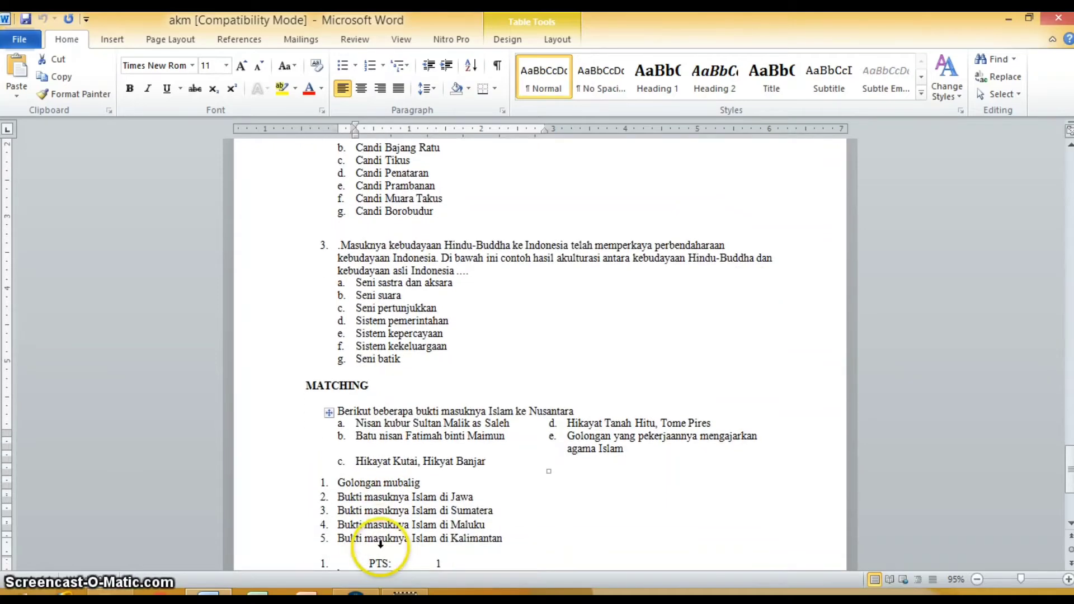
pyautogui.press('Down')
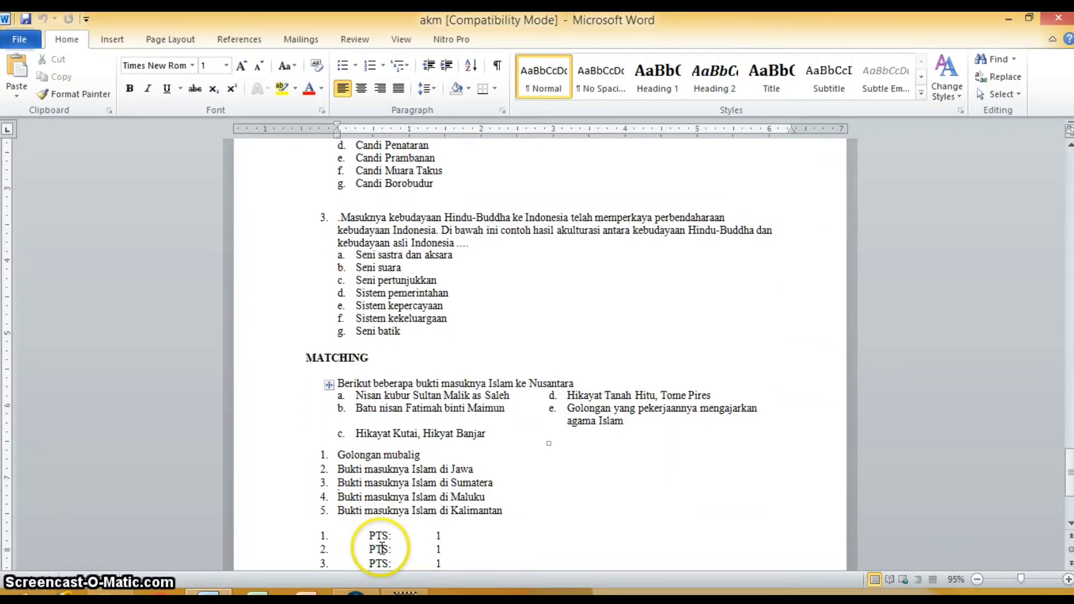
pyautogui.press('Up')
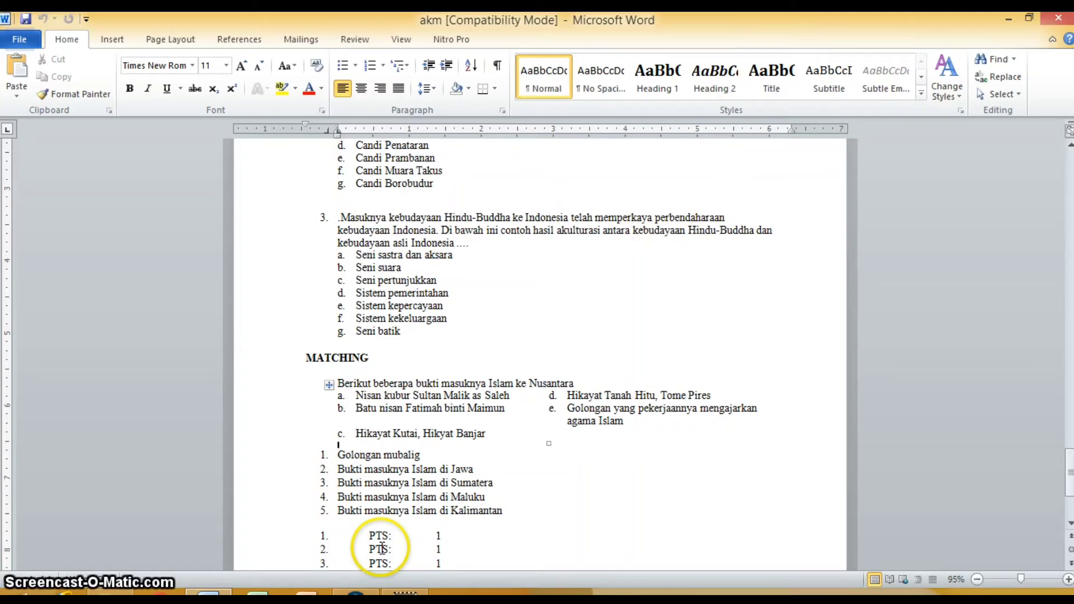
pyautogui.press('Up')
pyautogui.press('Up')
pyautogui.press('Up')
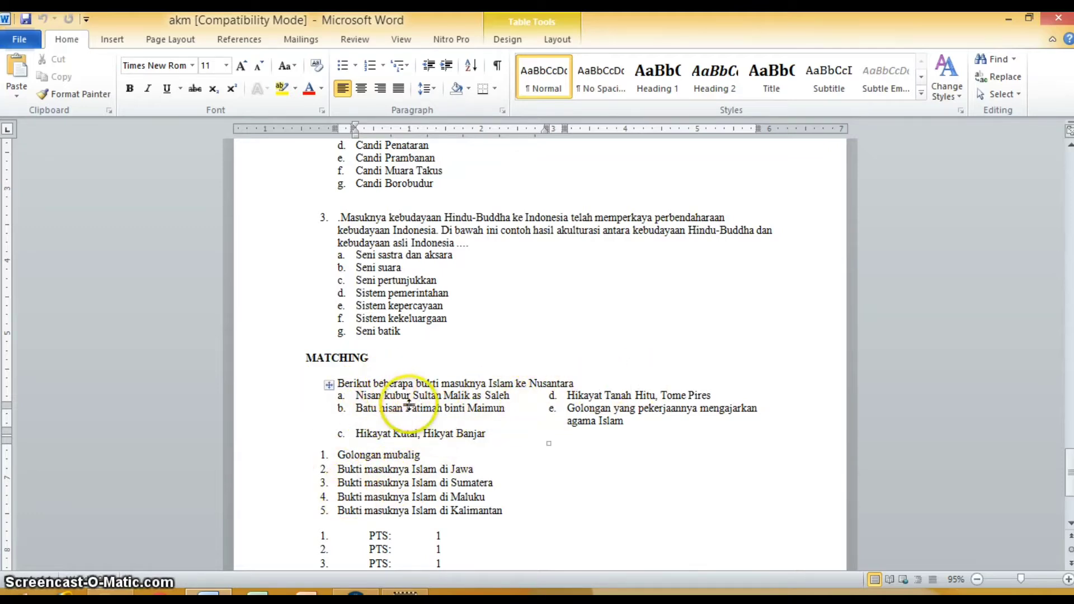
# Step: Select the Matching instruction "Berikut beberapa bukti masuknya Islam ke Nusantara" together with the options table a to e below it
pyautogui.click(339, 383)
pyautogui.hotkey('shift', 'Down')
pyautogui.hotkey('shift', 'Down')
pyautogui.hotkey('shift', 'Down')
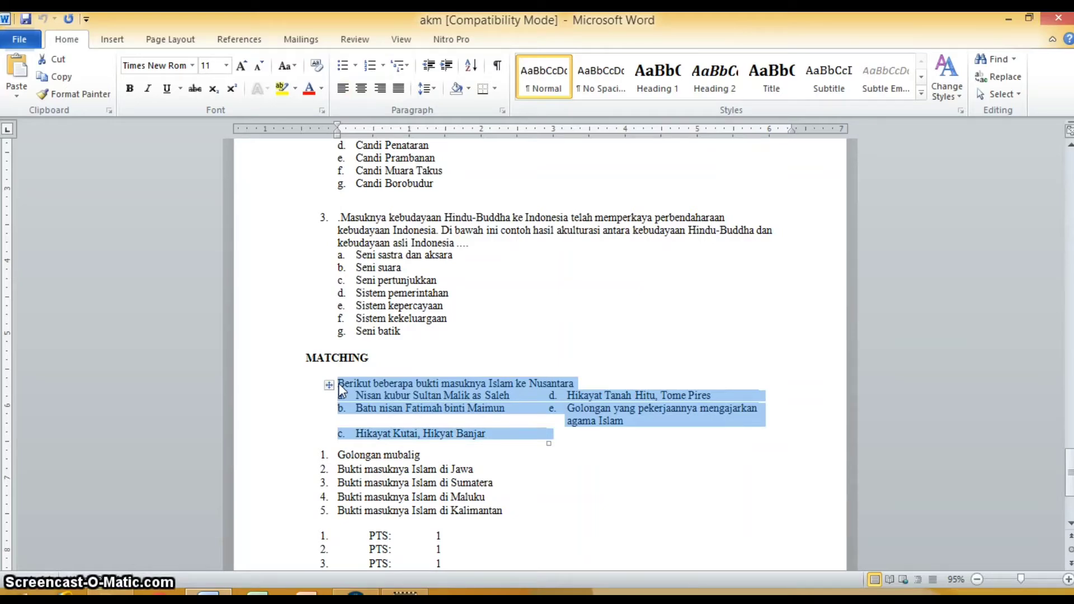
# Step: Switch to ExamView Question Bank Editor, create a Matching question and paste the instruction "Berikut beberapa bukti masuknya Islam ke Nusantara" with its options table
pyautogui.click(356, 593)
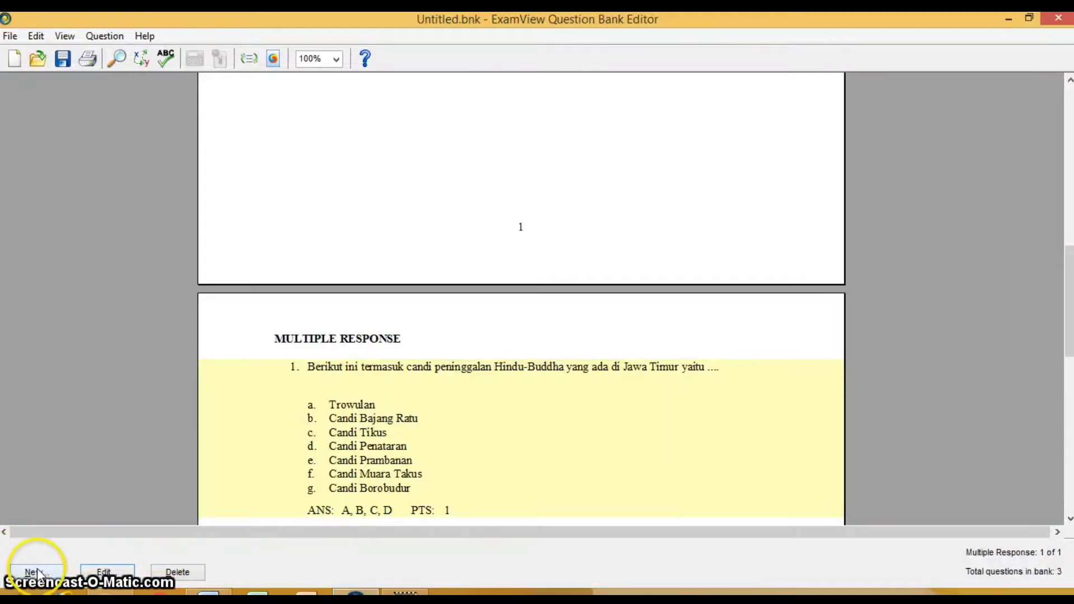
pyautogui.click(36, 571)
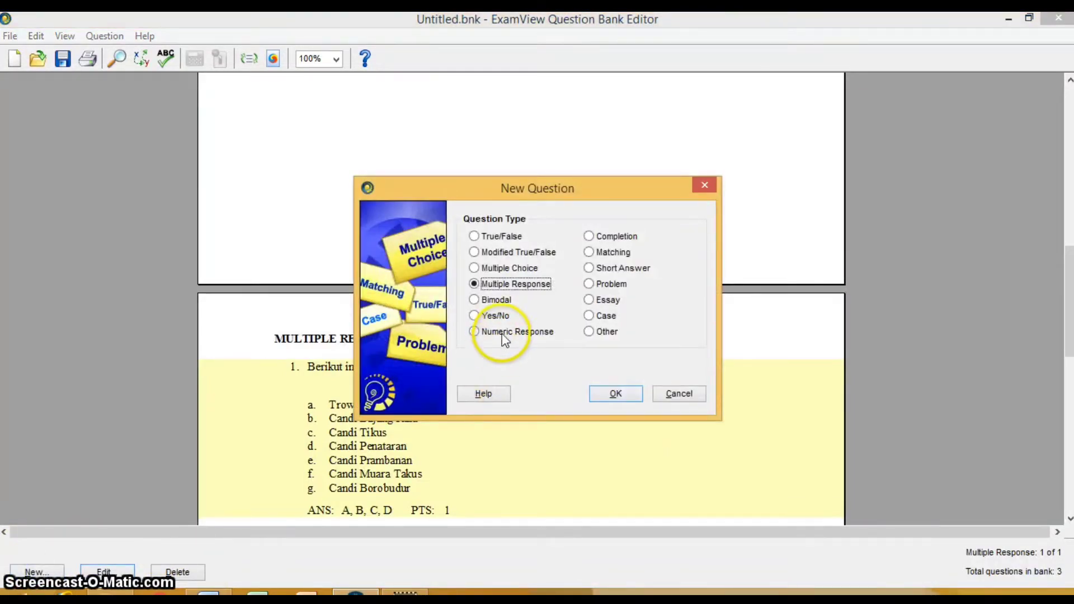
pyautogui.click(590, 253)
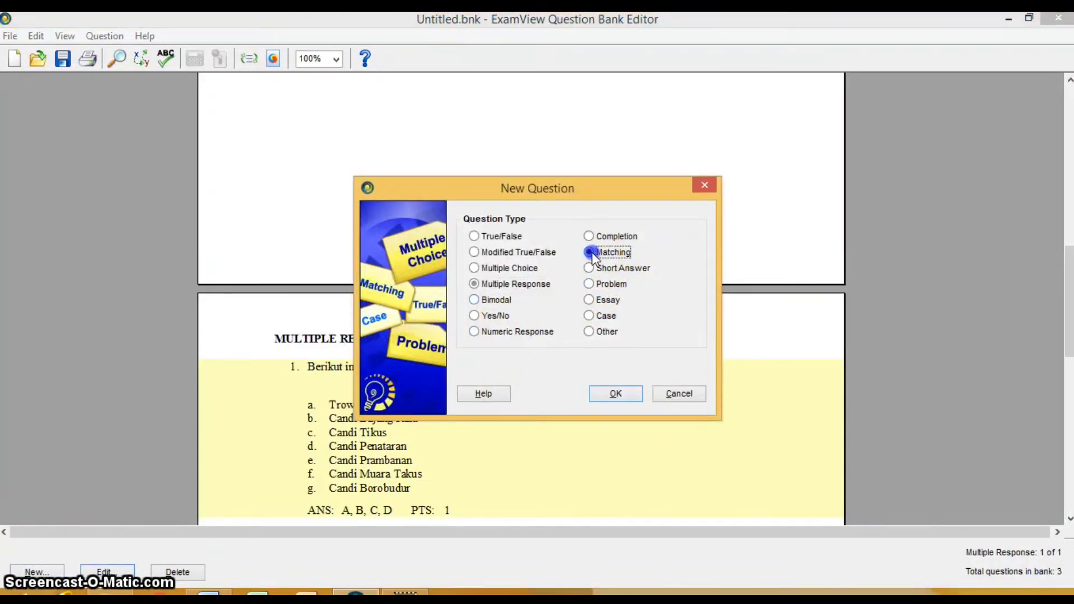
pyautogui.click(616, 394)
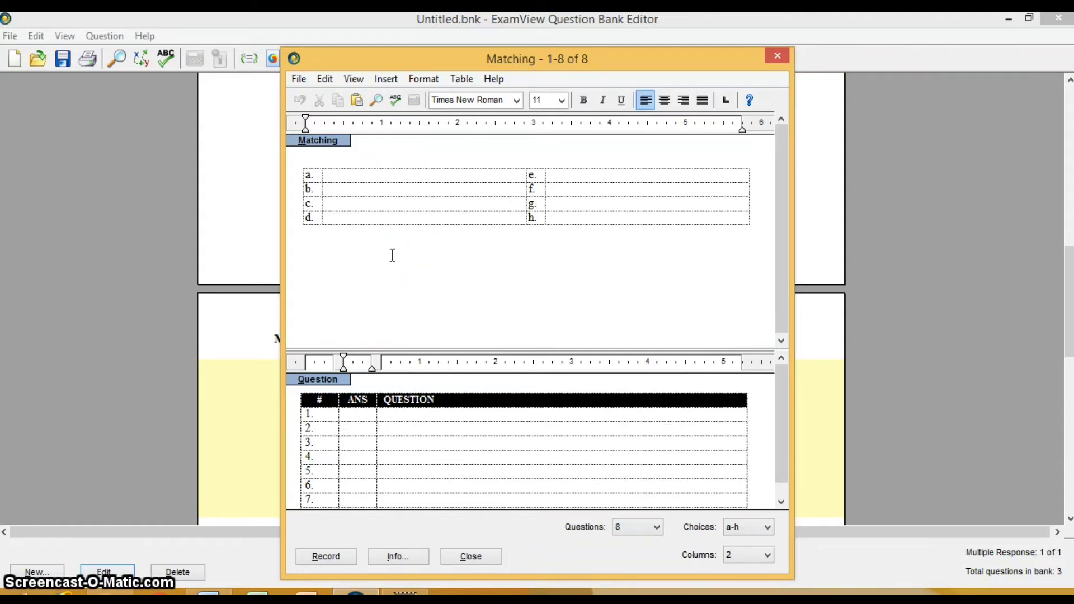
pyautogui.write('Berikut beberapa bukti masuknya Islam ke Nusantara a.\tNisan kubur Sultan Malik as Saleh\td.\tHikayat Tanah Hitu, Tome Pires b.\tBatu nisan Fatimah binti Maimun\te.\tGolongan yang pekerjaannya mengajarkan agama Islam c.\tHikayat Kutai, Hikyat Banjar')
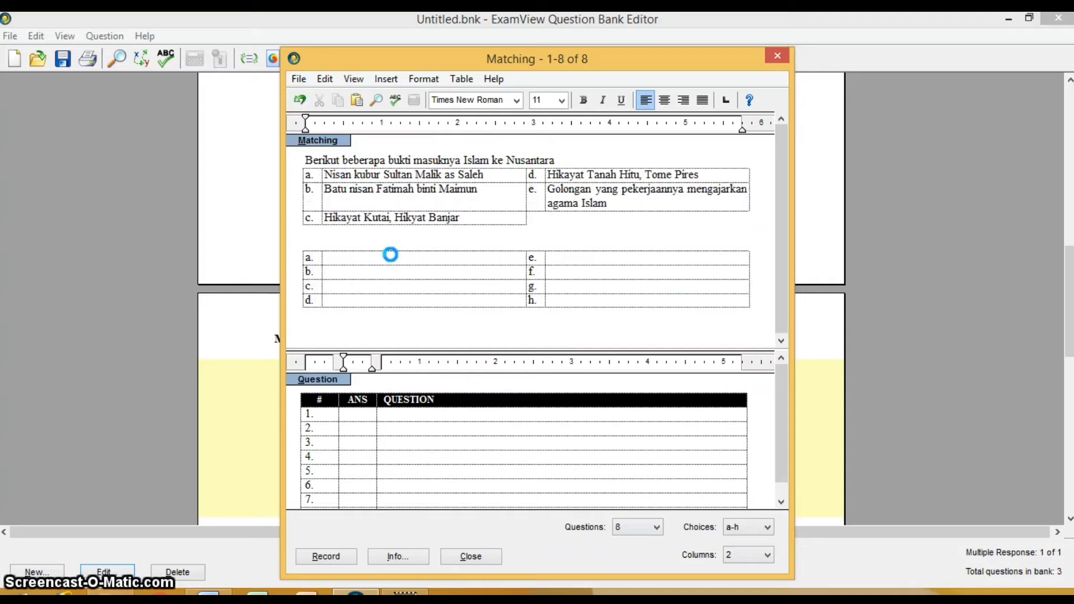
# Step: Copy "Nisan kubur Sultan Malik as Saleh" from the pasted table into choice a of the Matching question
pyautogui.click(326, 174)
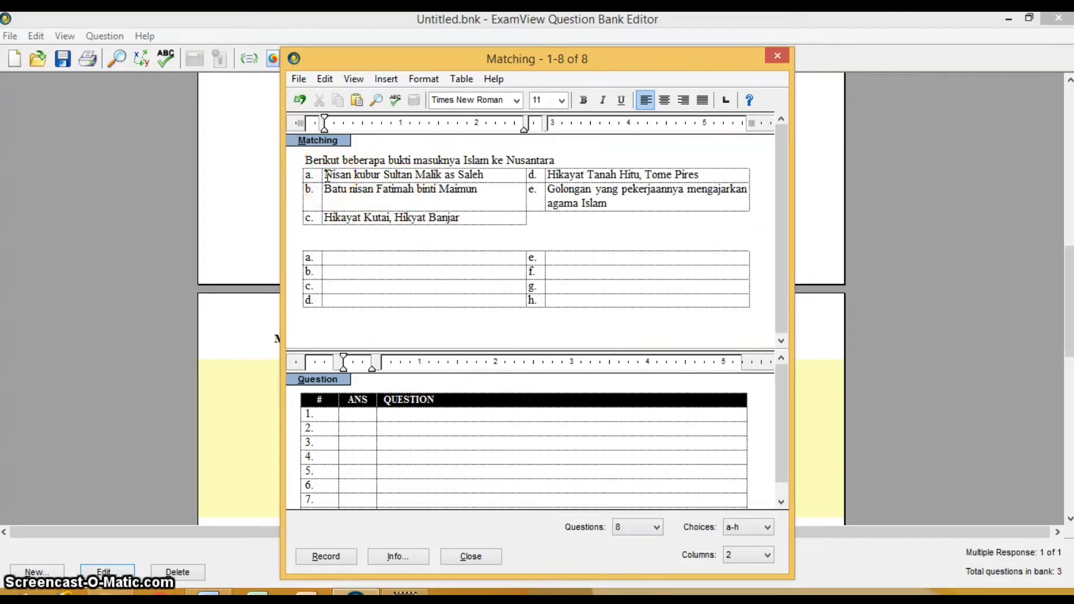
pyautogui.hotkey('shift', 'Down')
pyautogui.hotkey('shift', 'Left')
pyautogui.hotkey('shift', 'Left')
pyautogui.hotkey('shift', 'Left')
pyautogui.hotkey('shift', 'Left')
pyautogui.hotkey('shift', 'Left')
pyautogui.hotkey('shift', 'Left')
pyautogui.hotkey('shift', 'Left')
pyautogui.hotkey('shift', 'Left')
pyautogui.hotkey('shift', 'Left')
pyautogui.hotkey('shift', 'Left')
pyautogui.hotkey('shift', 'Left')
pyautogui.hotkey('shift', 'Left')
pyautogui.hotkey('shift', 'Left')
pyautogui.hotkey('shift', 'Left')
pyautogui.hotkey('shift', 'Left')
pyautogui.hotkey('shift', 'Left')
pyautogui.hotkey('shift', 'Left')
pyautogui.hotkey('shift', 'Left')
pyautogui.hotkey('shift', 'Left')
pyautogui.hotkey('shift', 'Left')
pyautogui.hotkey('ctrl', 'c')
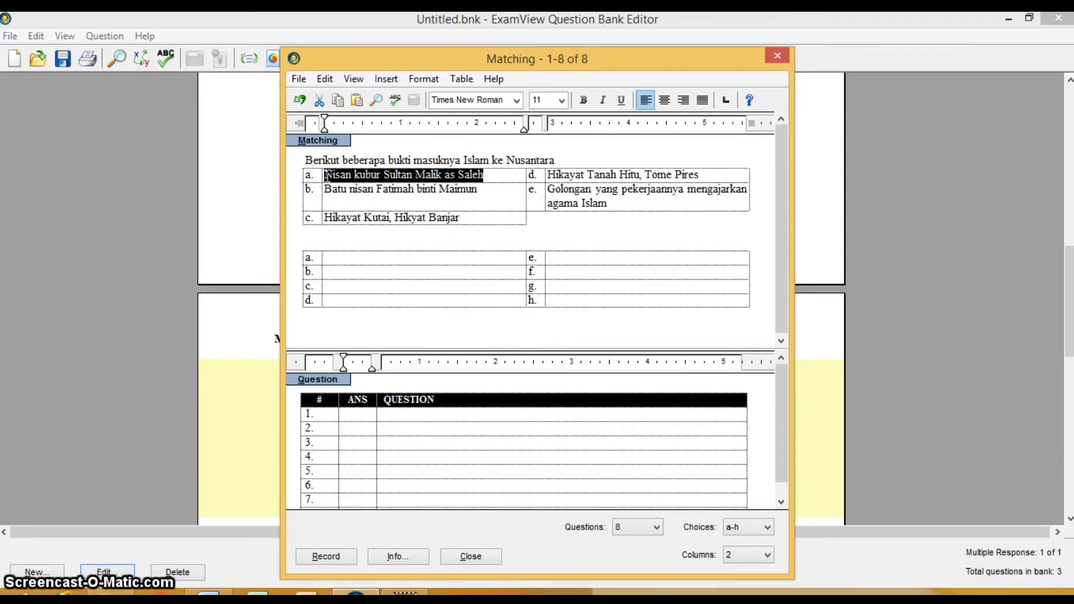
pyautogui.click(332, 259)
pyautogui.hotkey('ctrl', 'v')
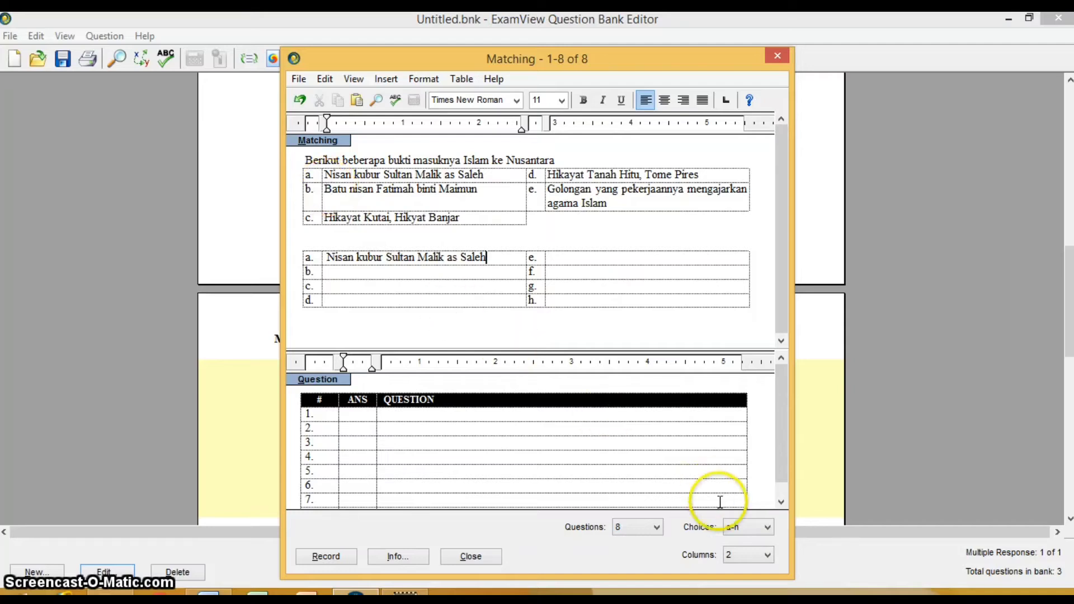
# Step: Set the Matching question's choices to a-e and arrange them in 1 column
pyautogui.click(766, 528)
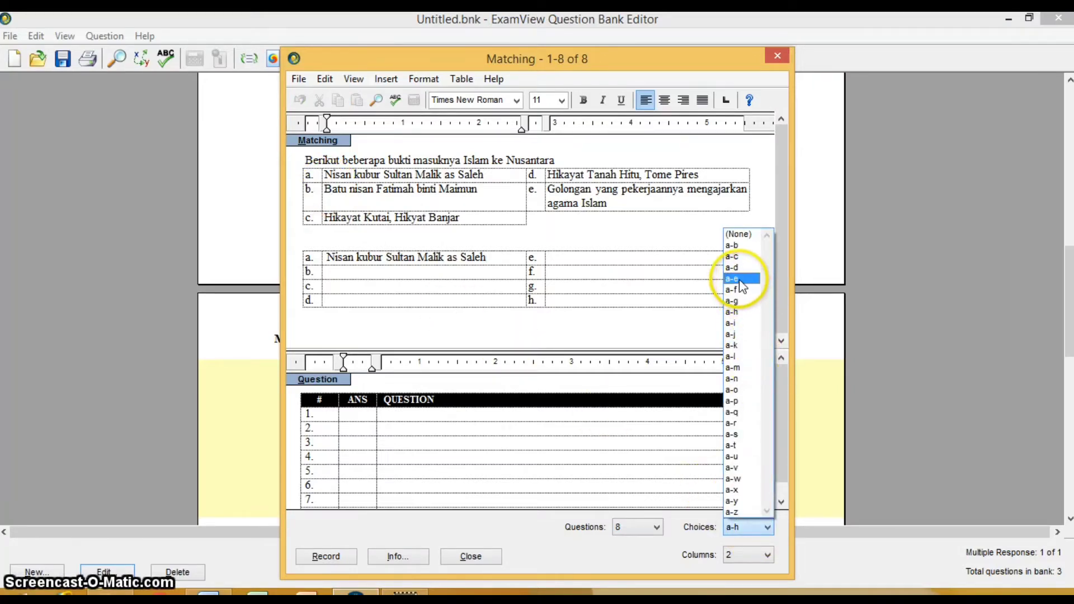
pyautogui.click(740, 279)
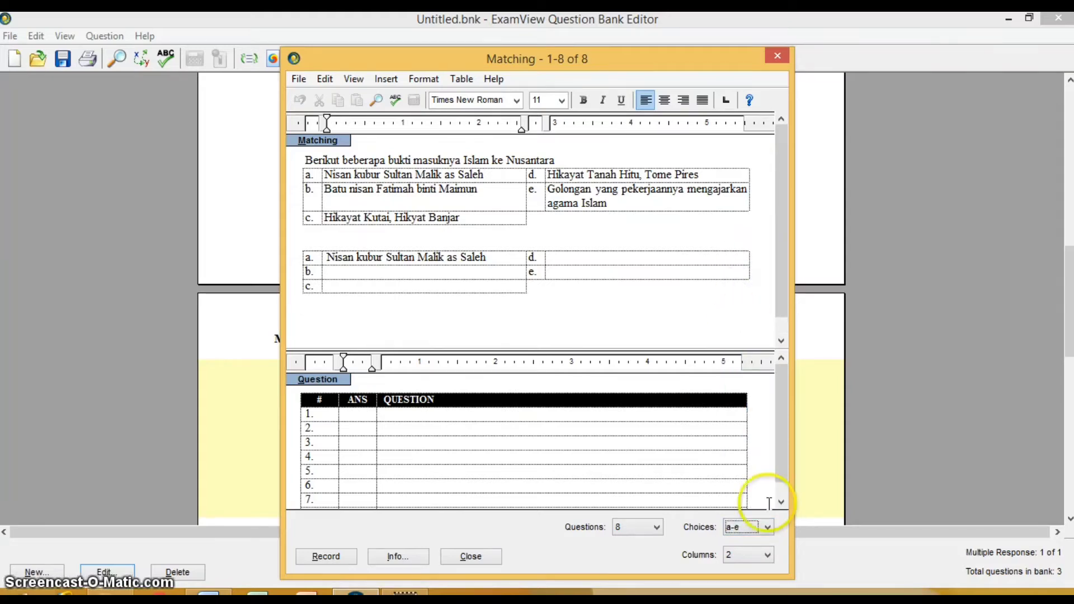
pyautogui.click(767, 556)
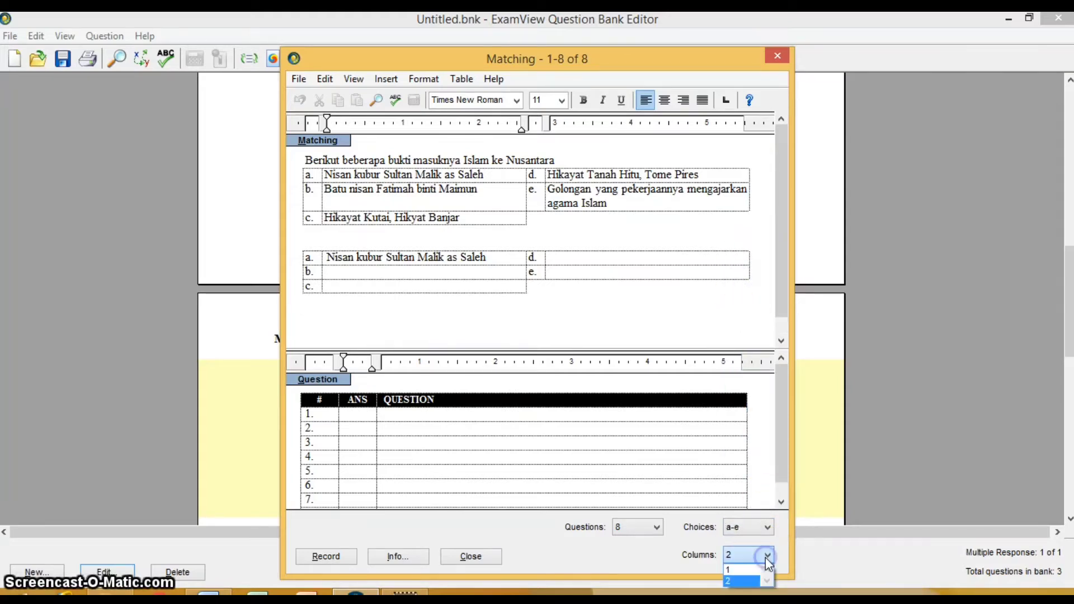
pyautogui.click(737, 569)
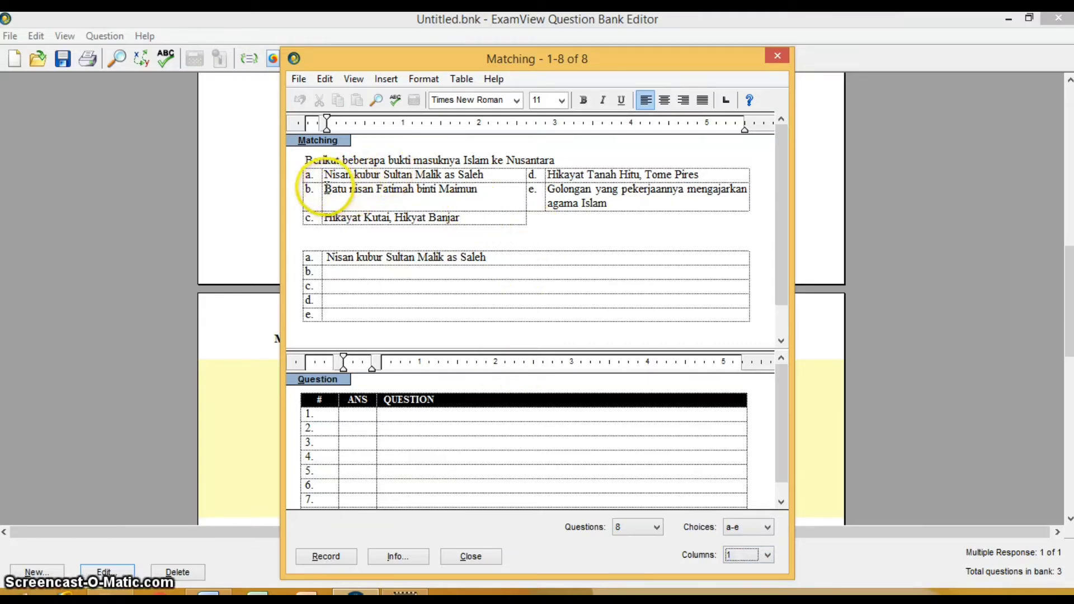
# Step: Copy "Batu nisan Fatimah binti Maimun" from the pasted table into choice b
pyautogui.moveTo(323, 189); pyautogui.dragTo(327, 189)
pyautogui.hotkey('shift', 'Left')
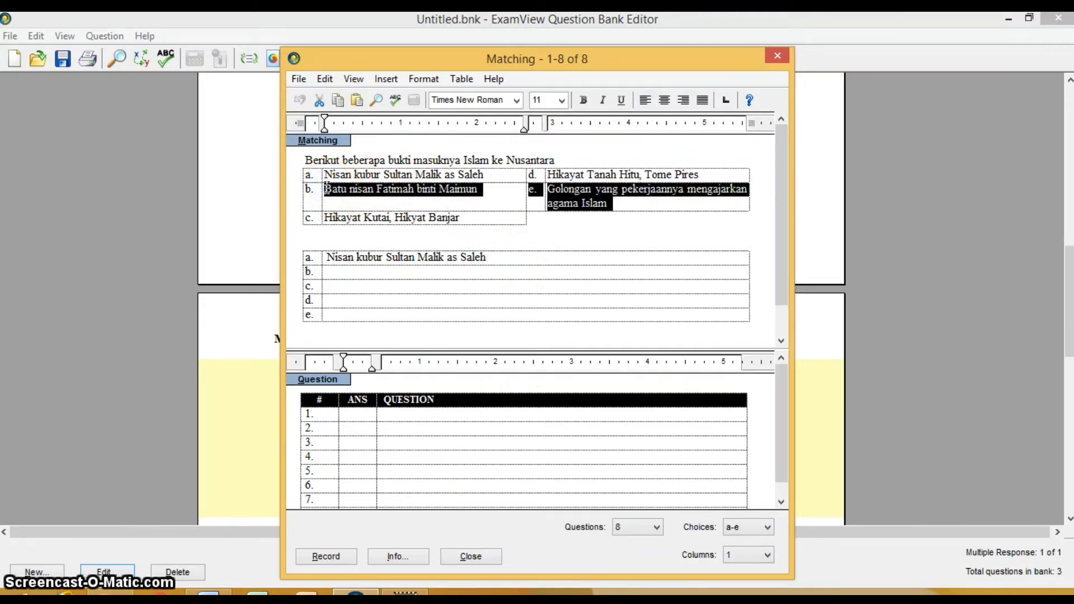
pyautogui.hotkey('ctrl', 'shift', 'Left')
pyautogui.hotkey('ctrl', 'shift', 'Left')
pyautogui.hotkey('ctrl', 'shift', 'Left')
pyautogui.hotkey('ctrl', 'shift', 'Left')
pyautogui.hotkey('ctrl', 'shift', 'Left')
pyautogui.hotkey('ctrl', 'c')
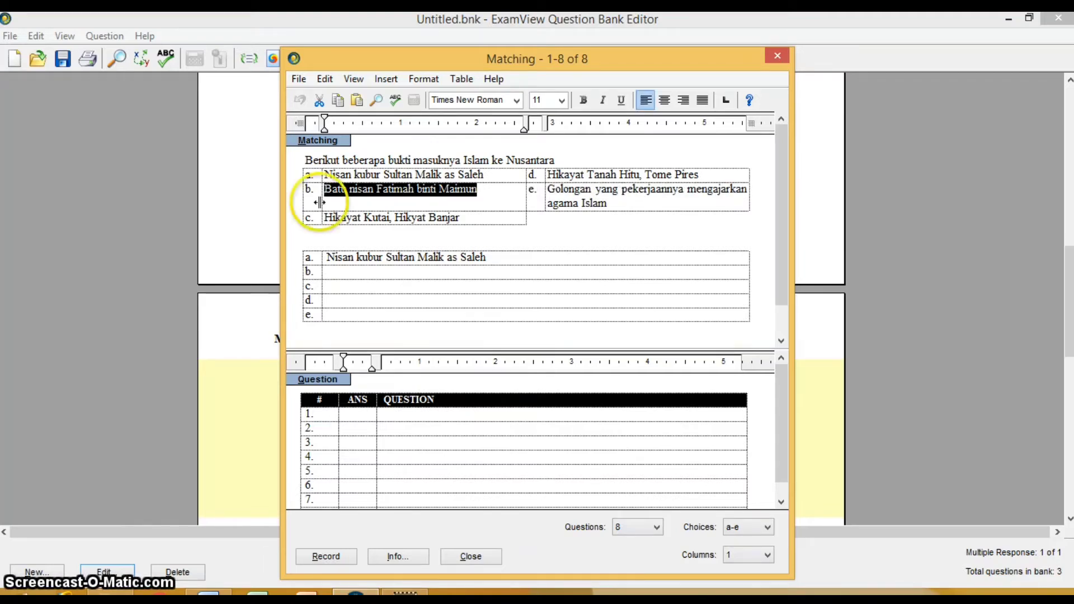
pyautogui.click(336, 271)
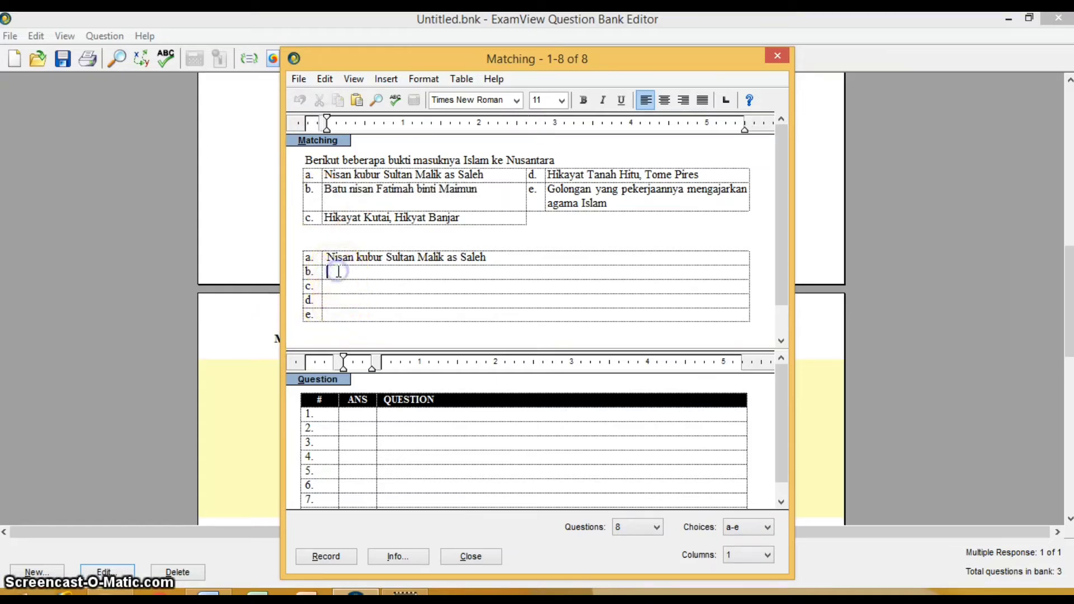
pyautogui.hotkey('ctrl', 'v')
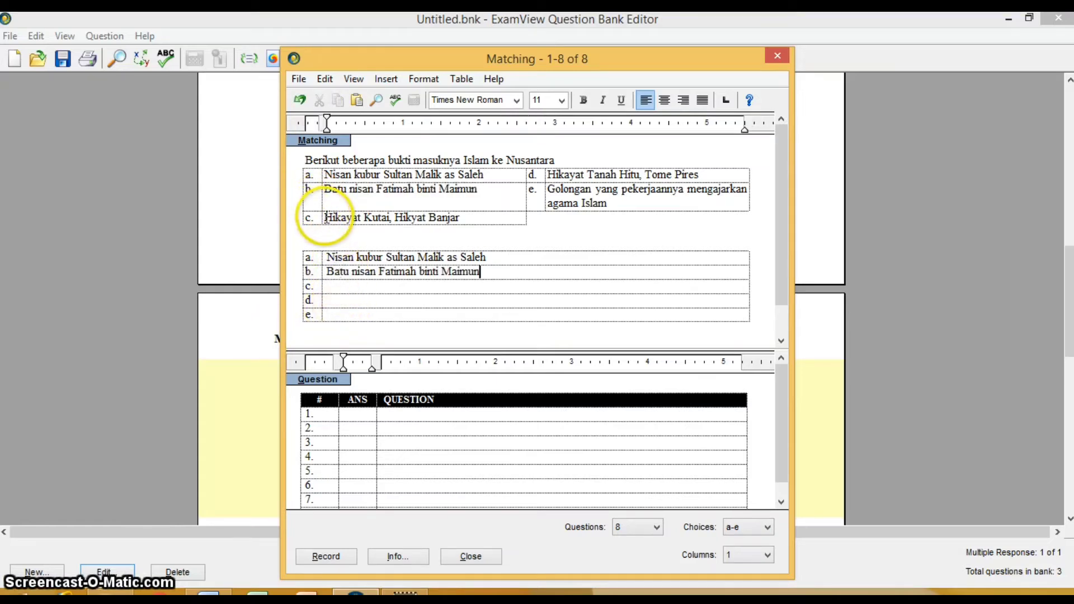
# Step: Copy "Hikayat Kutai, Hikyat Banjar" from the pasted table into choice c
pyautogui.click(325, 217)
pyautogui.hotkey('shift', 'End')
pyautogui.hotkey('ctrl', 'c')
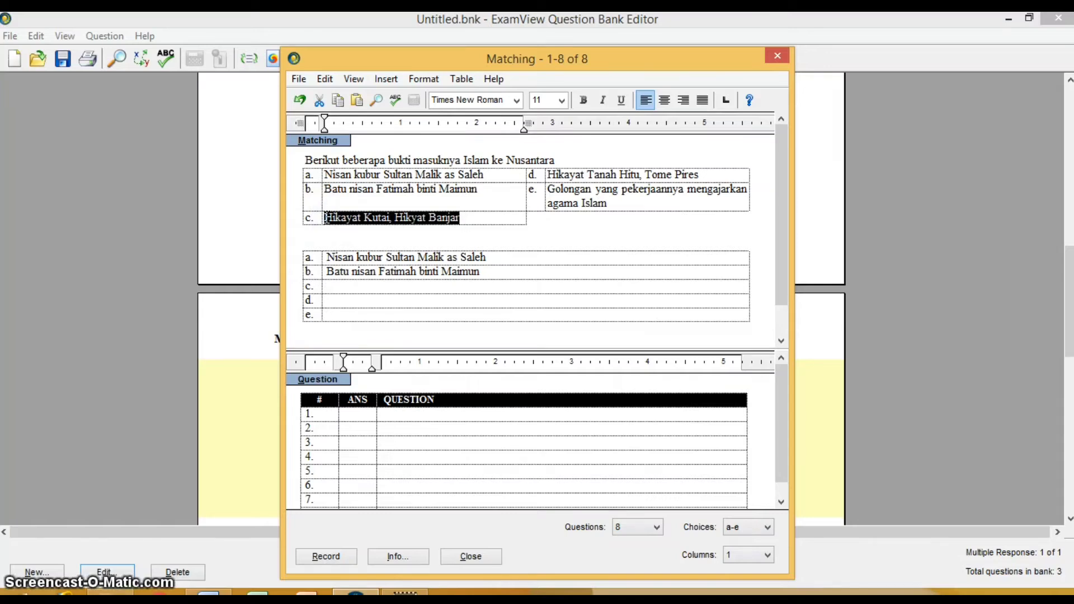
pyautogui.click(327, 287)
pyautogui.hotkey('ctrl', 'v')
# Step: Copy "Hikayat Tanah Hitu, Tome Pires" from the pasted table into choice d
pyautogui.click(550, 173)
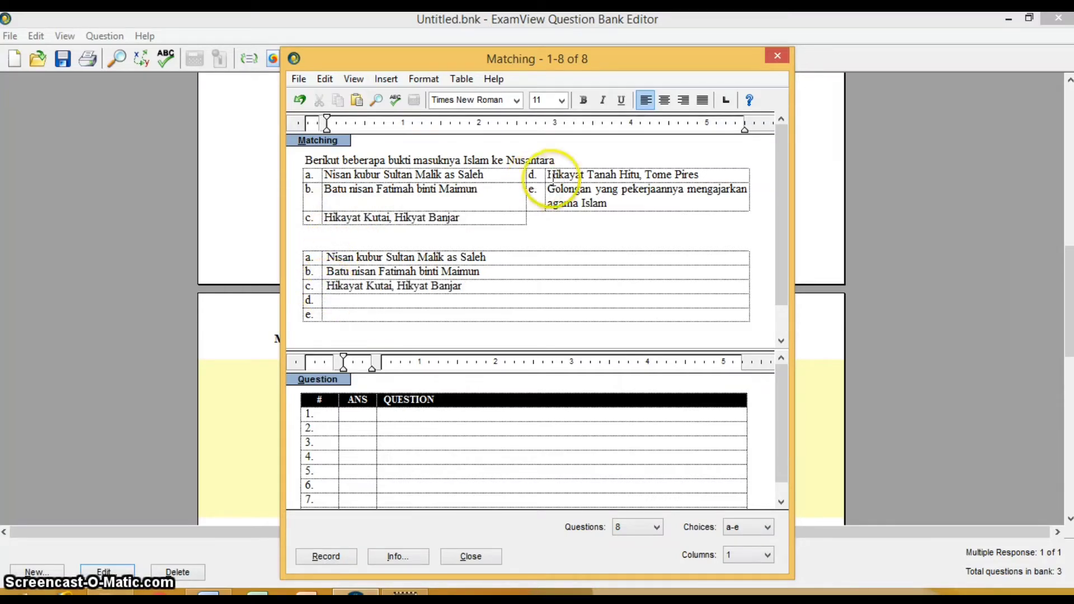
pyautogui.hotkey('shift', 'End')
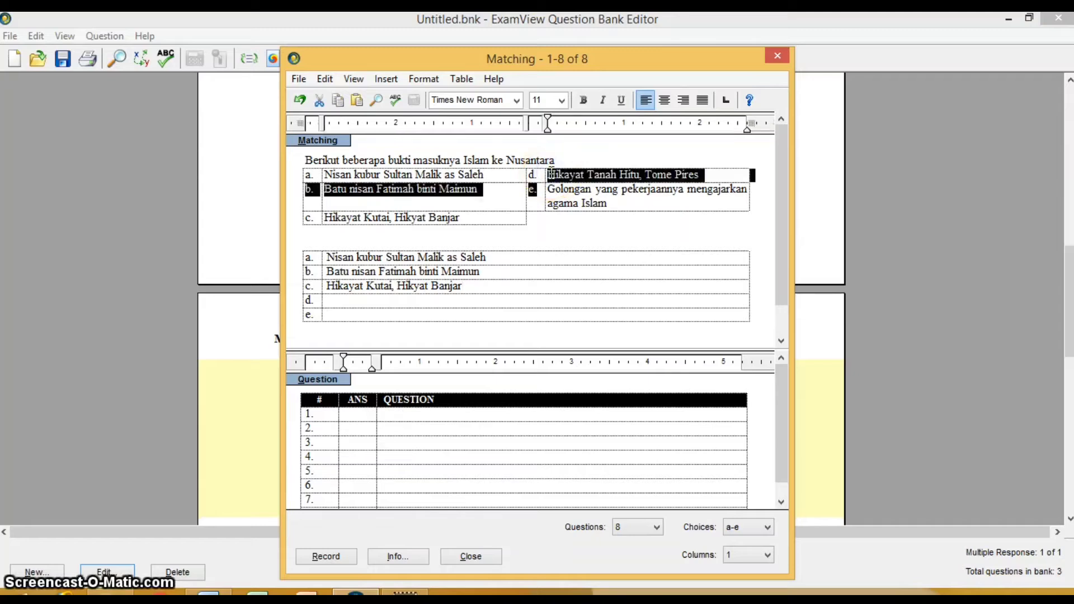
pyautogui.hotkey('ctrl', 'shift', 'Left')
pyautogui.hotkey('ctrl', 'shift', 'Left')
pyautogui.hotkey('ctrl', 'shift', 'Left')
pyautogui.hotkey('ctrl', 'shift', 'Left')
pyautogui.hotkey('ctrl', 'shift', 'Left')
pyautogui.hotkey('ctrl', 'shift', 'Left')
pyautogui.hotkey('ctrl', 'shift', 'Left')
pyautogui.hotkey('ctrl', 'shift', 'Left')
pyautogui.hotkey('ctrl', 'shift', 'Left')
pyautogui.hotkey('ctrl', 'shift', 'Left')
pyautogui.hotkey('ctrl', 'shift', 'Left')
pyautogui.hotkey('ctrl', 'shift', 'Right')
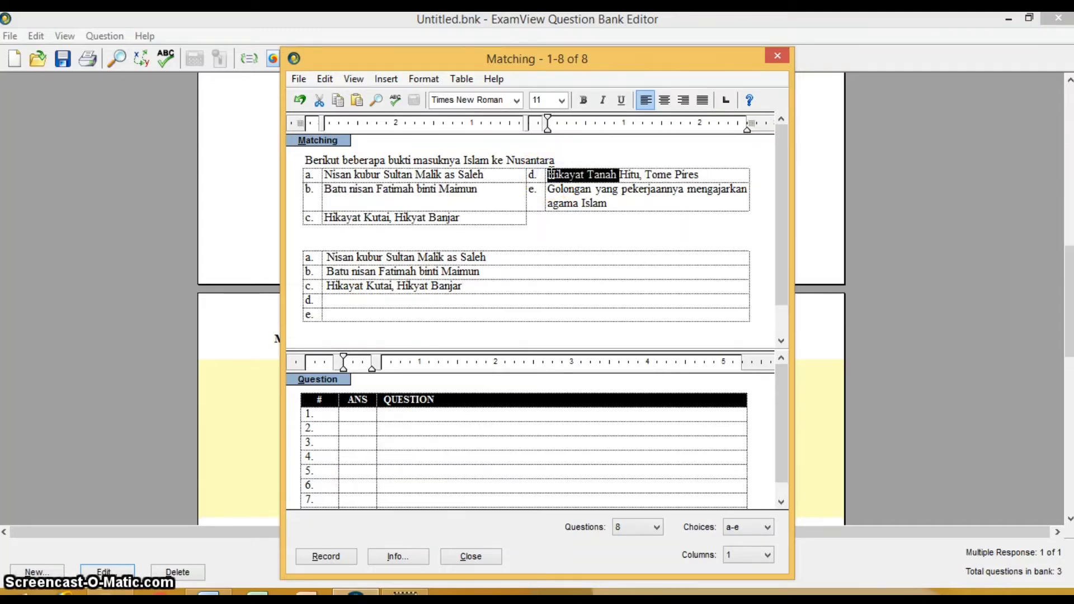
pyautogui.hotkey('ctrl', 'shift', 'Right')
pyautogui.hotkey('ctrl', 'shift', 'Right')
pyautogui.hotkey('ctrl', 'c')
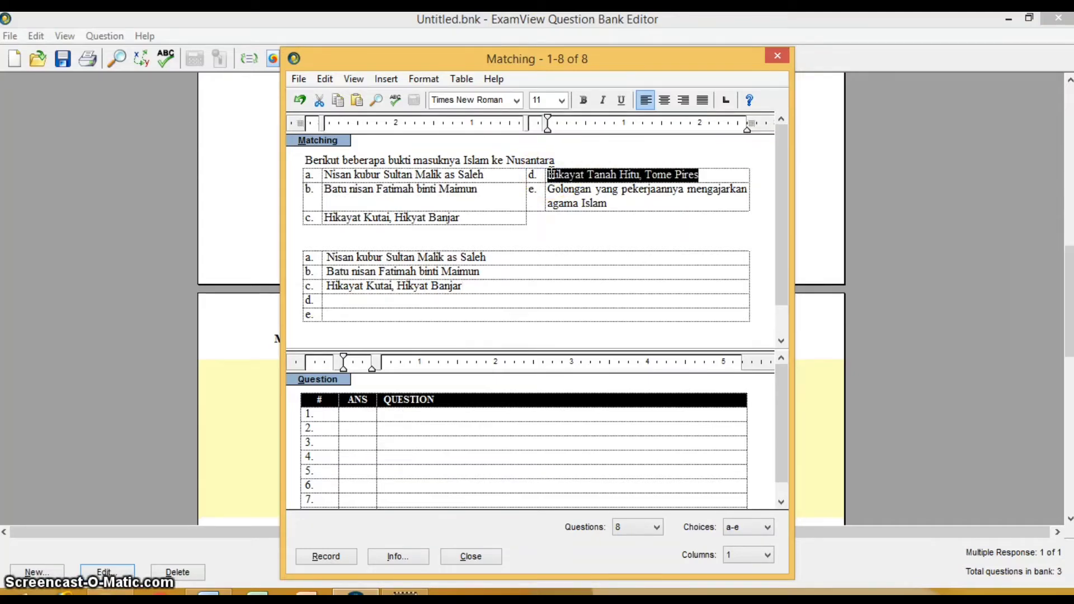
pyautogui.click(353, 301)
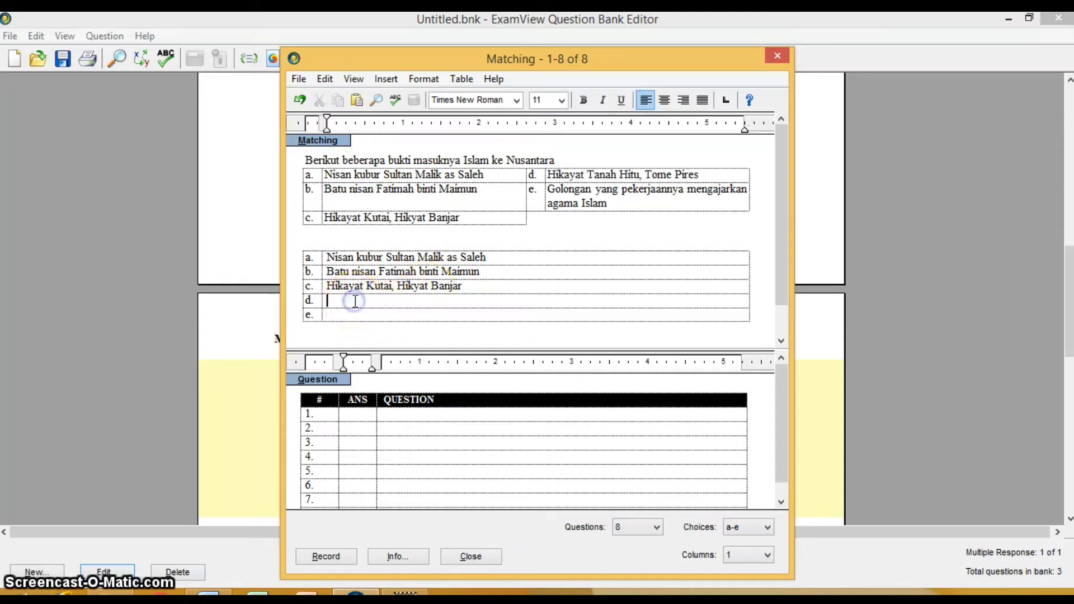
pyautogui.hotkey('ctrl', 'v')
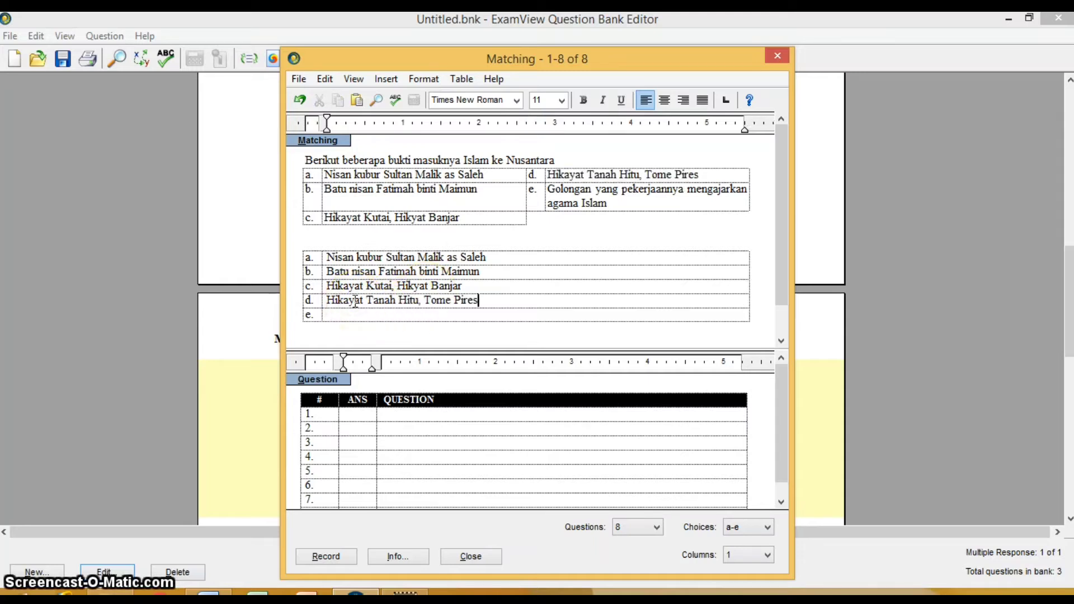
# Step: Copy "Golongan yang pekerjaannya mengajarkan agama Islam" from the pasted table into choice e
pyautogui.click(551, 191)
pyautogui.hotkey('shift', 'Down')
pyautogui.hotkey('shift', 'Down')
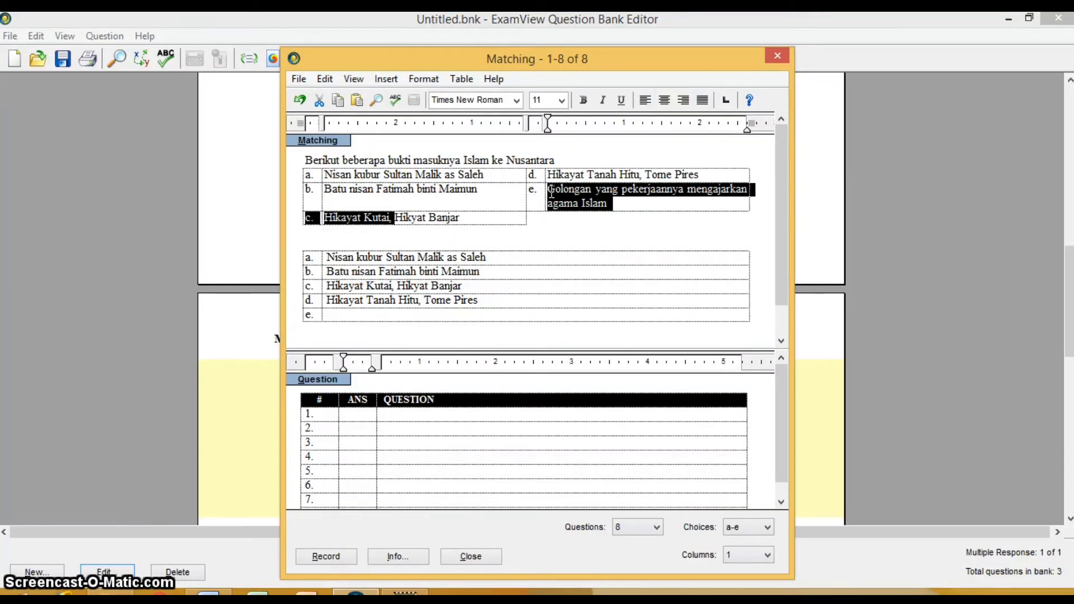
pyautogui.hotkey('shift', 'Up')
pyautogui.hotkey('shift', 'Left')
pyautogui.hotkey('ctrl', 'c')
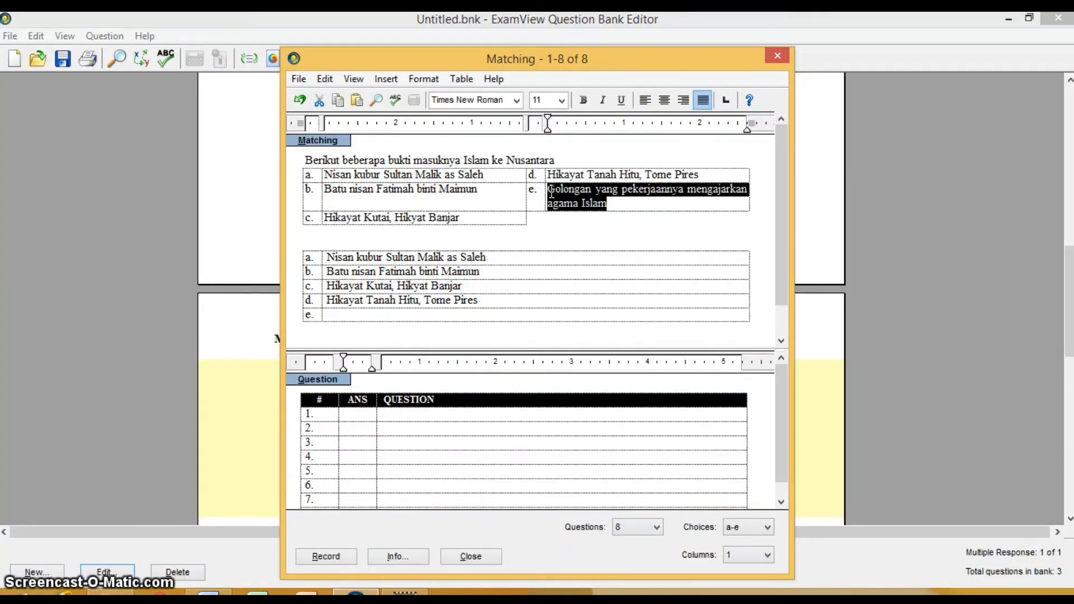
pyautogui.click(360, 315)
pyautogui.hotkey('ctrl', 'v')
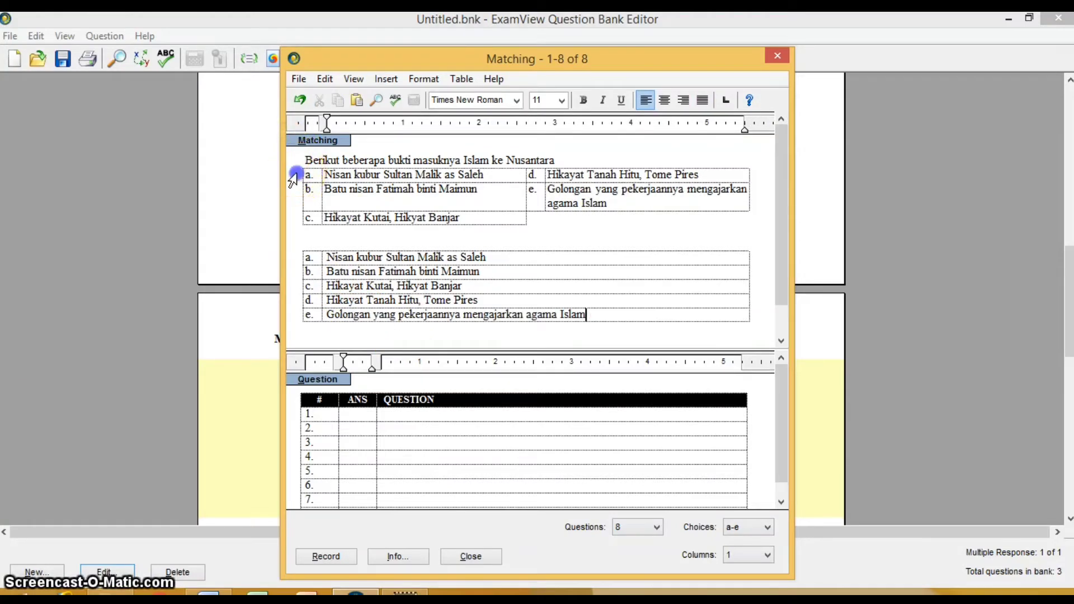
# Step: Cut the pasted two-column options table above the choices and set the number of Matching questions to 5
pyautogui.moveTo(294, 175); pyautogui.dragTo(294, 215)
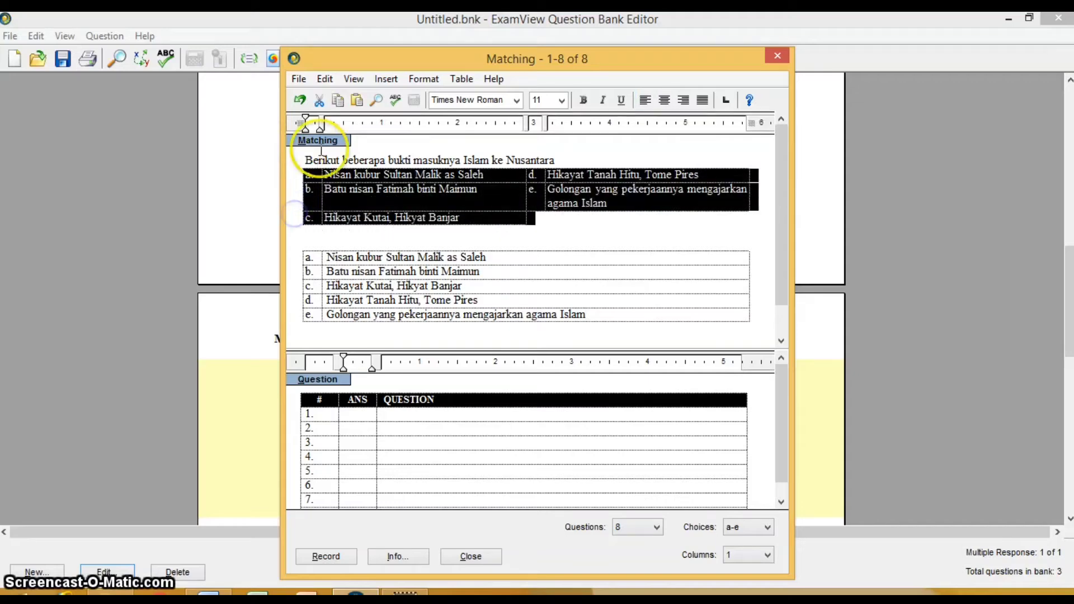
pyautogui.click(319, 100)
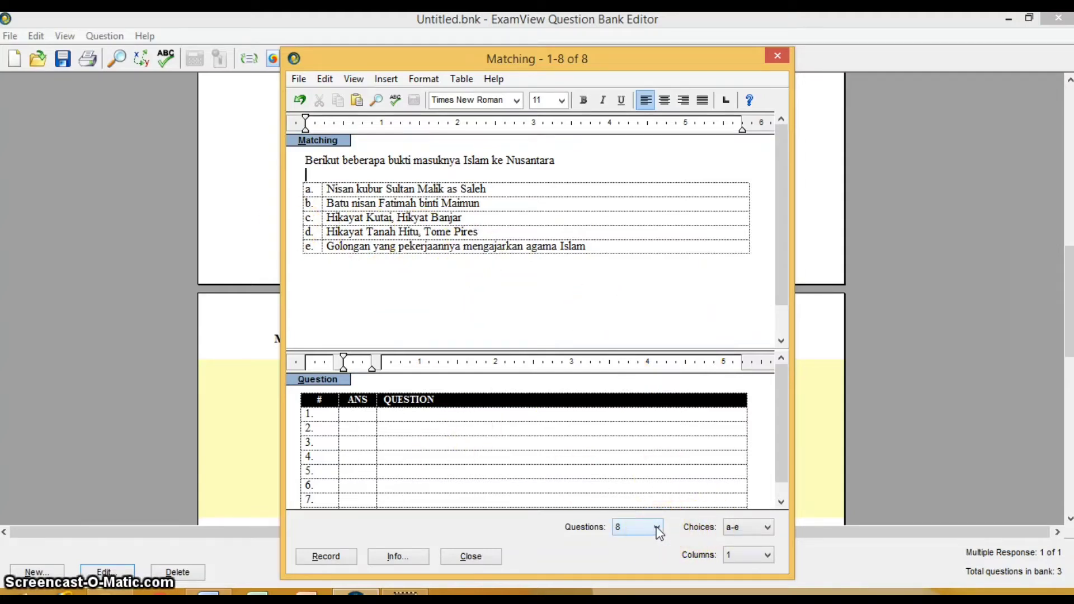
pyautogui.click(658, 527)
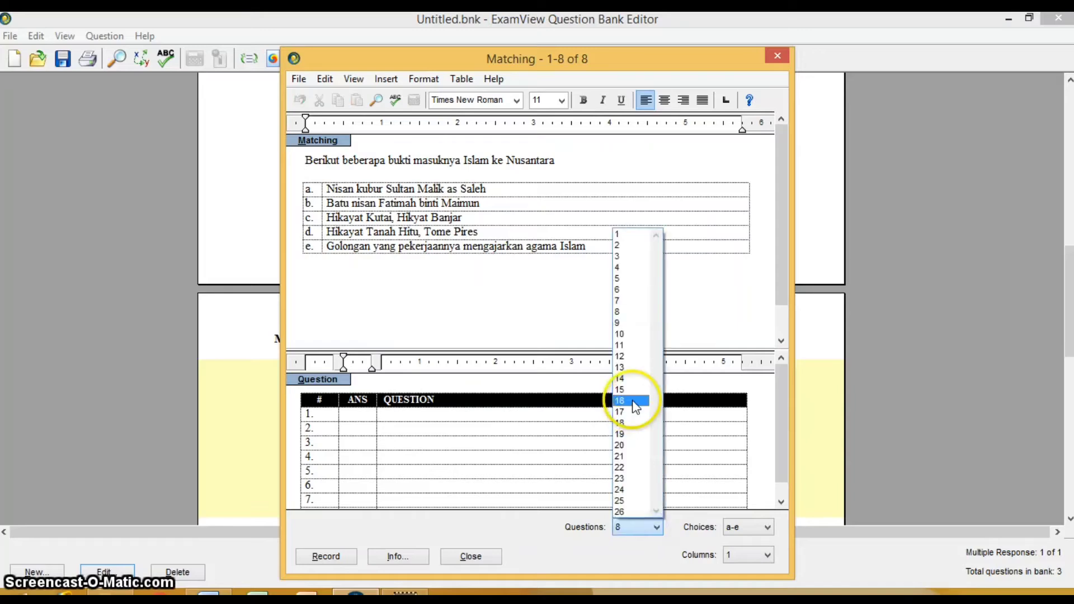
pyautogui.click(629, 281)
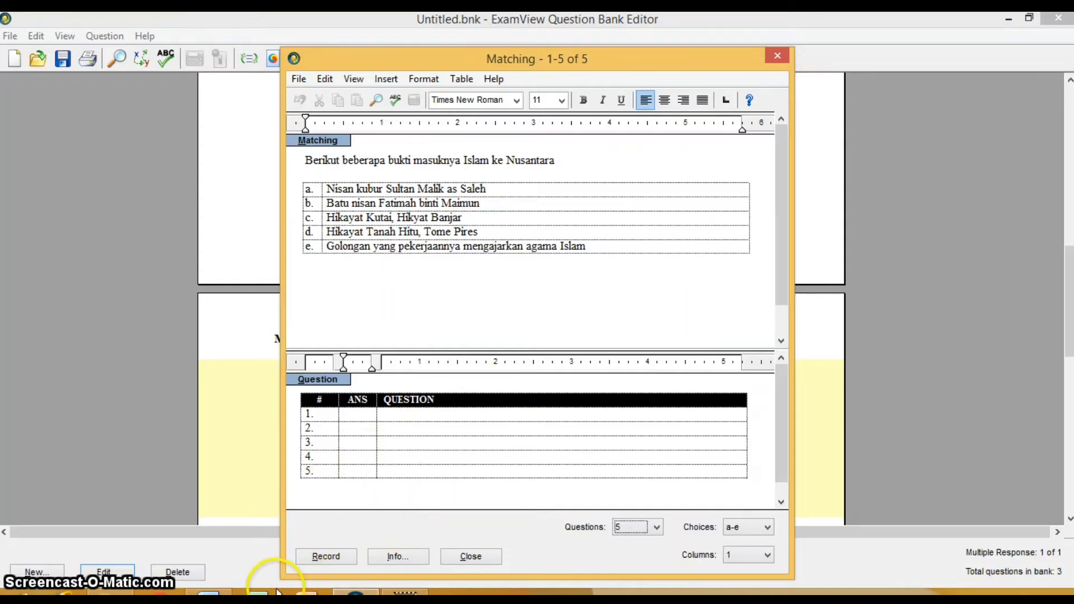
# Step: Check the Matching items in the akm Word document and enter "GOLONGAN MUBALIG" as question 1 in ExamView
pyautogui.moveTo(356, 594)
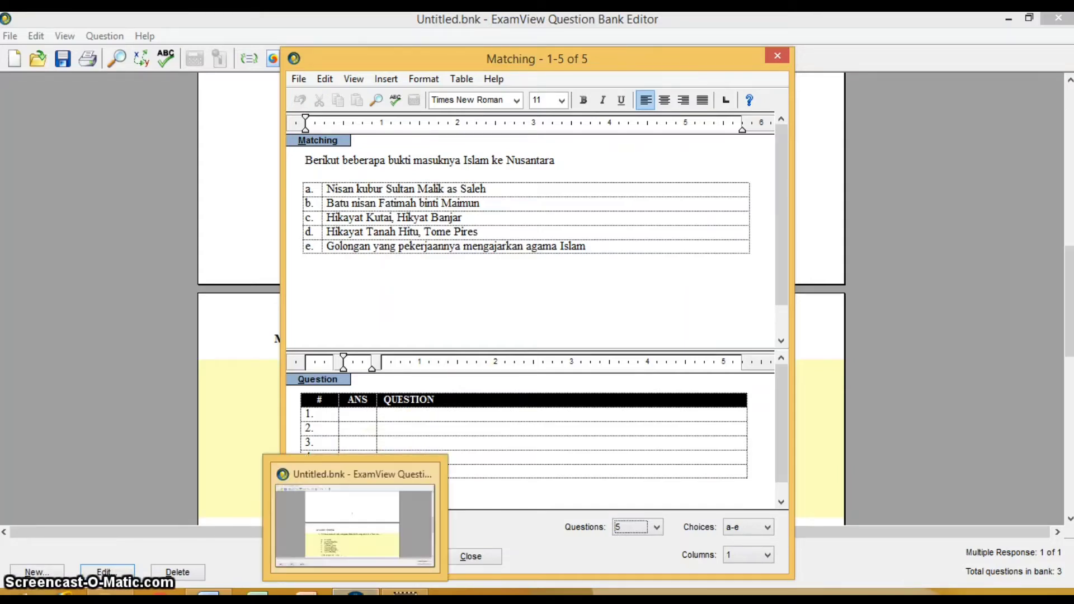
pyautogui.click(347, 528)
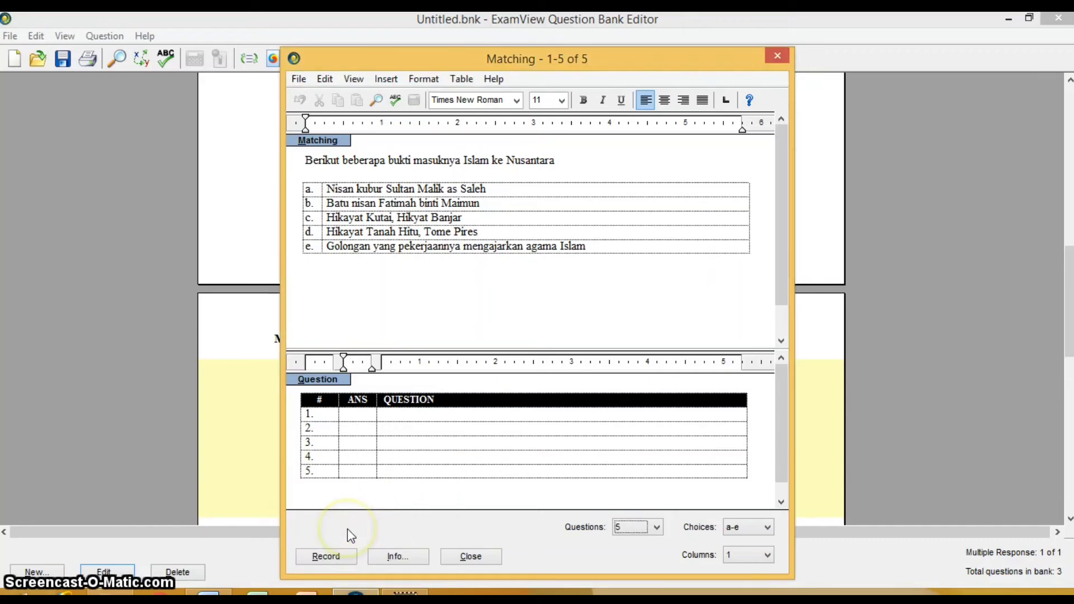
pyautogui.click(209, 594)
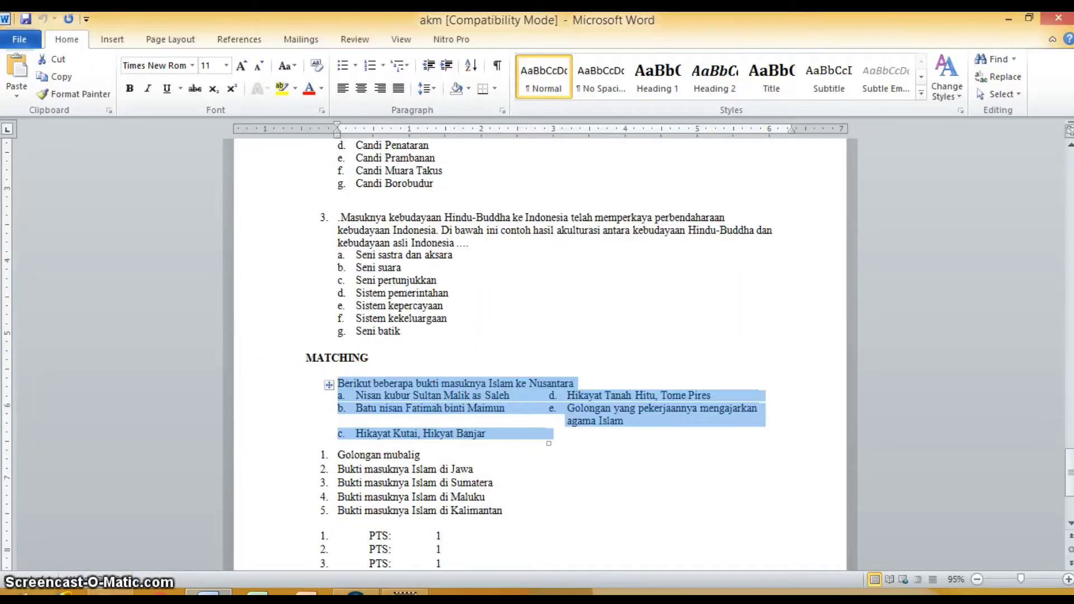
pyautogui.click(339, 470)
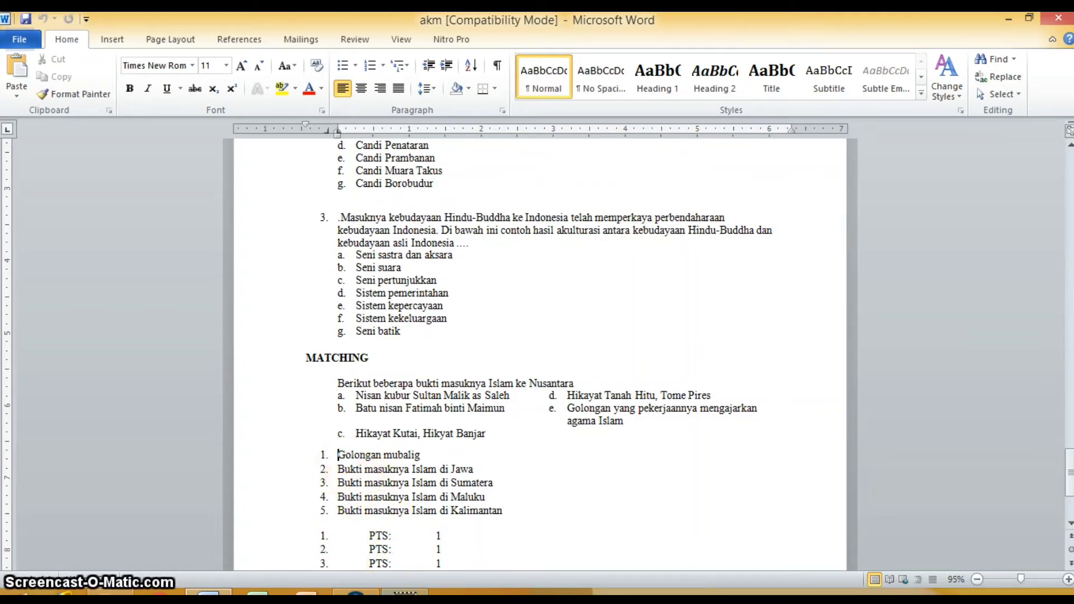
pyautogui.moveTo(404, 593)
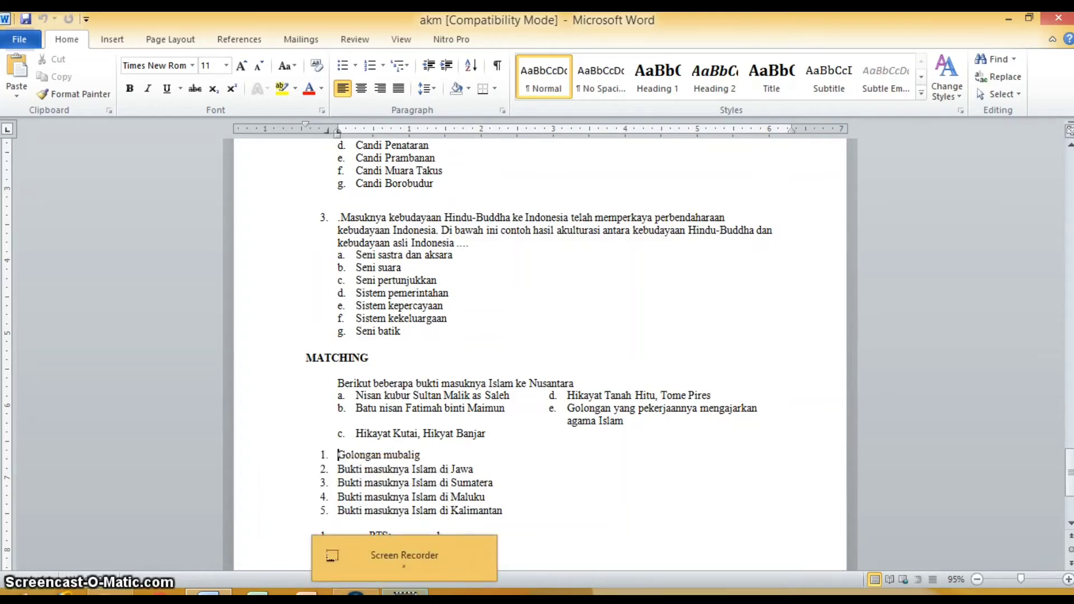
pyautogui.click(355, 593)
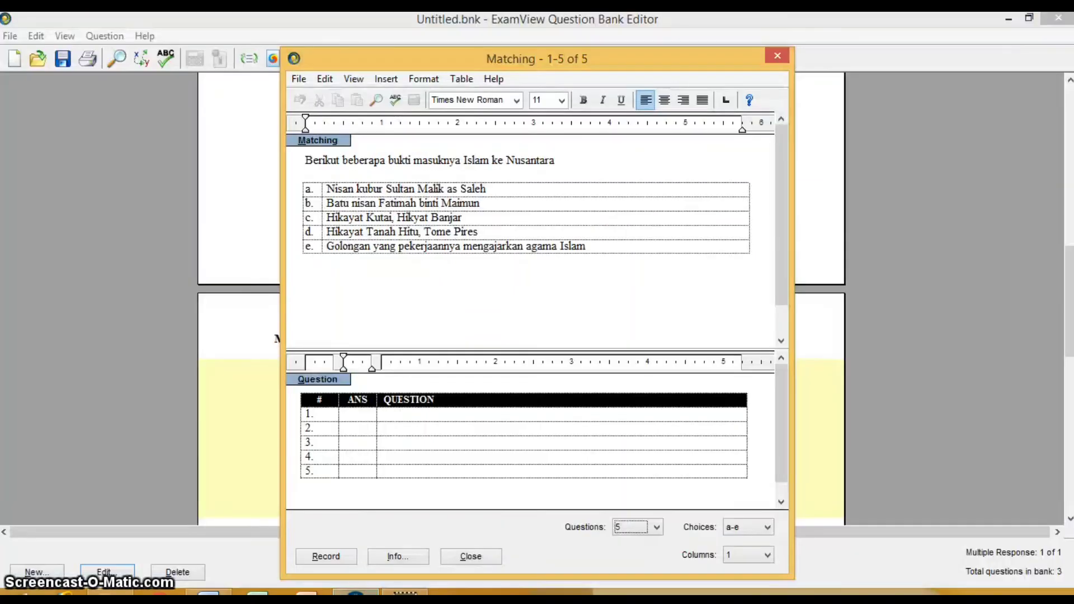
pyautogui.click(391, 415)
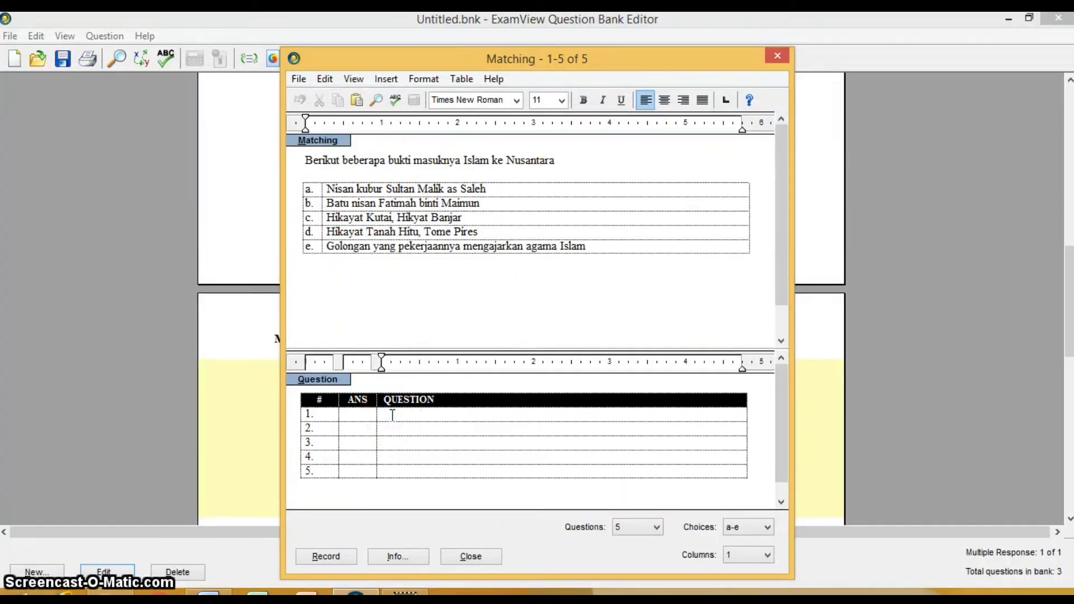
pyautogui.write('GOLO')
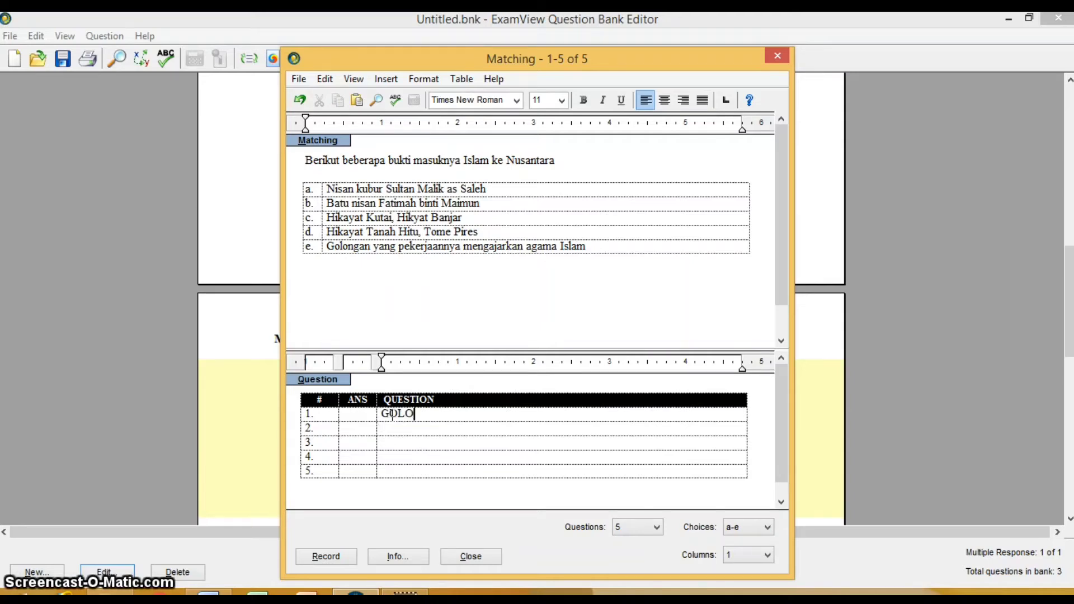
pyautogui.write('NGAN ')
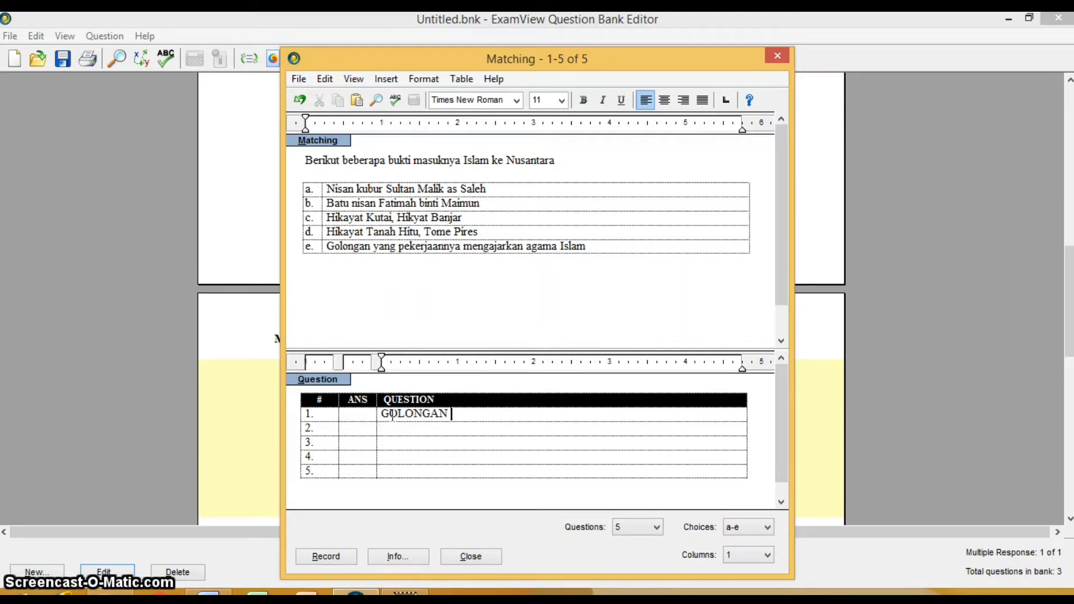
pyautogui.write('MUBAL')
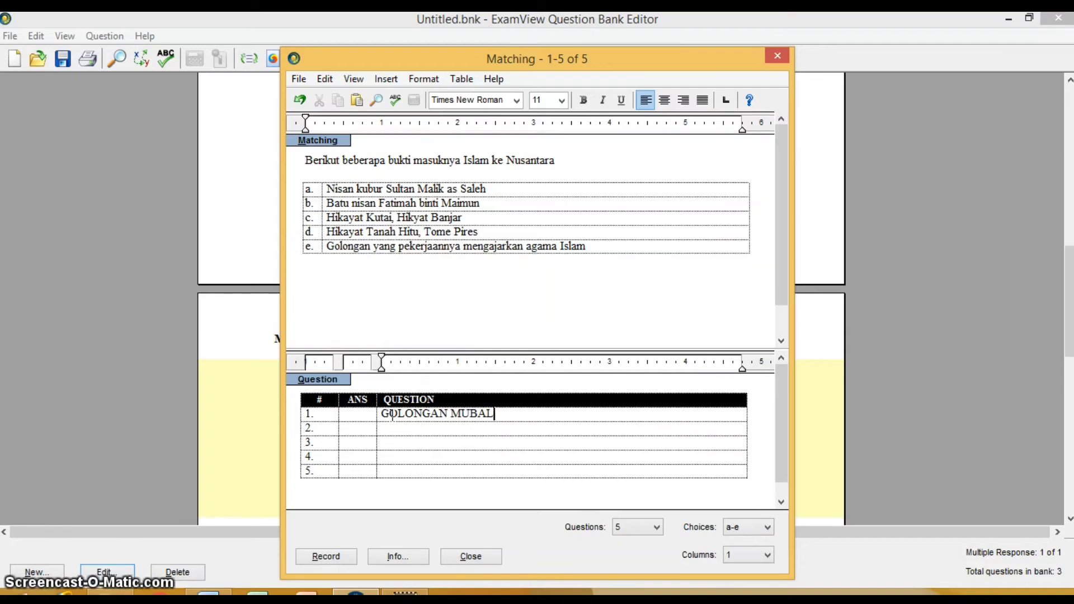
pyautogui.write('IG')
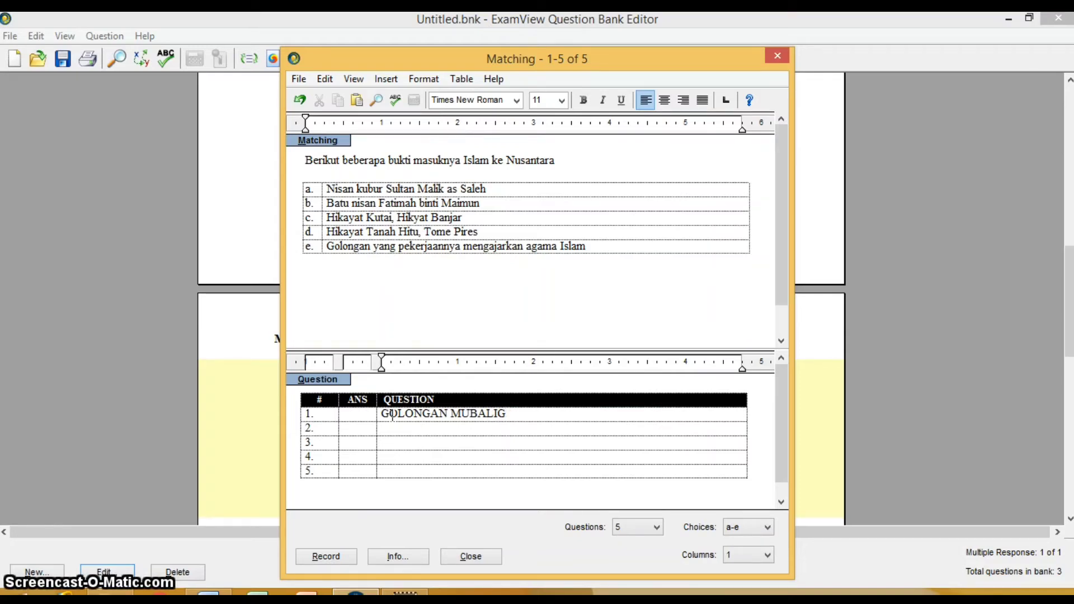
# Step: Enter "BUKTI MASUKNYA ISLAM DI JAWA" as the text of Matching question 2
pyautogui.press('Down')
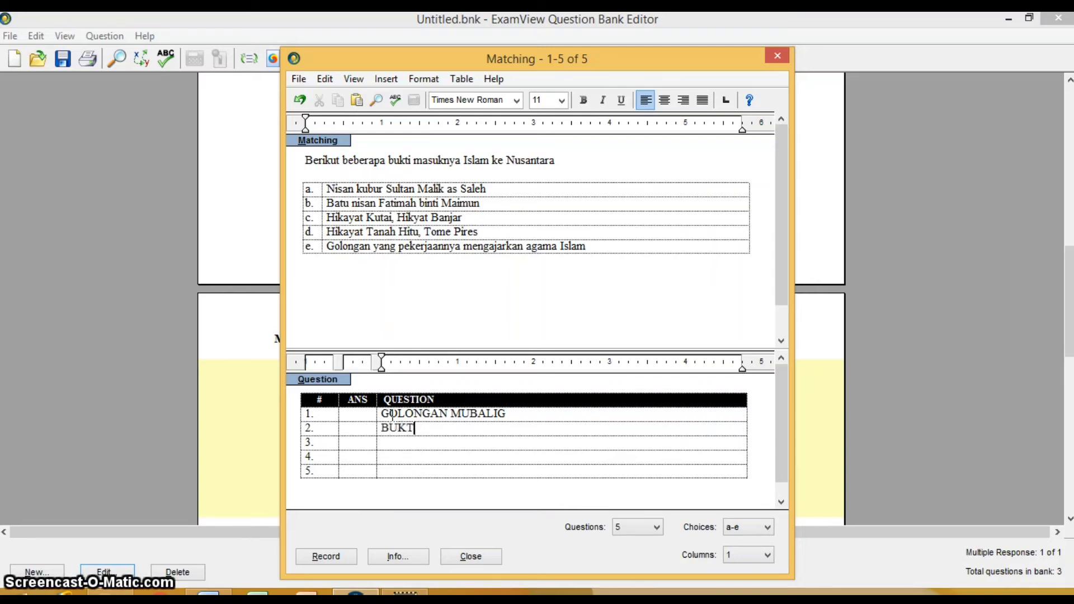
pyautogui.write('BUKTI MASUKNYA ISLAM DI')
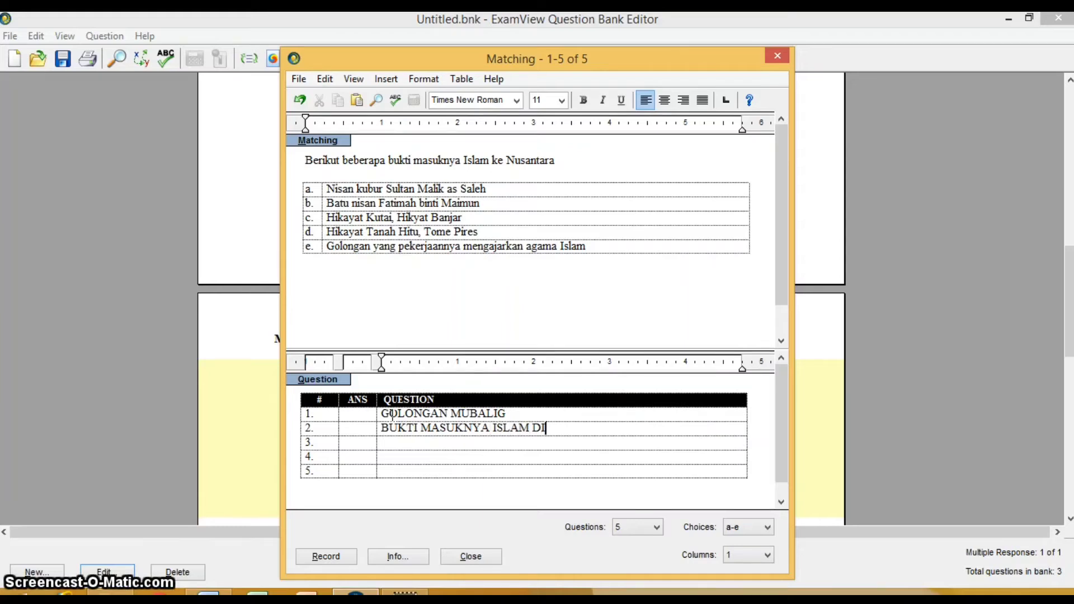
pyautogui.write(' JAWA')
# Step: Copy the full text of question 2 into the rows of questions 3, 4 and 5
pyautogui.hotkey('ctrl', 'shift', 'Left')
pyautogui.hotkey('ctrl', 'shift', 'Left')
pyautogui.hotkey('ctrl', 'shift', 'Left')
pyautogui.hotkey('ctrl', 'shift', 'Left')
pyautogui.hotkey('ctrl', 'shift', 'Left')
pyautogui.hotkey('ctrl', 'c')
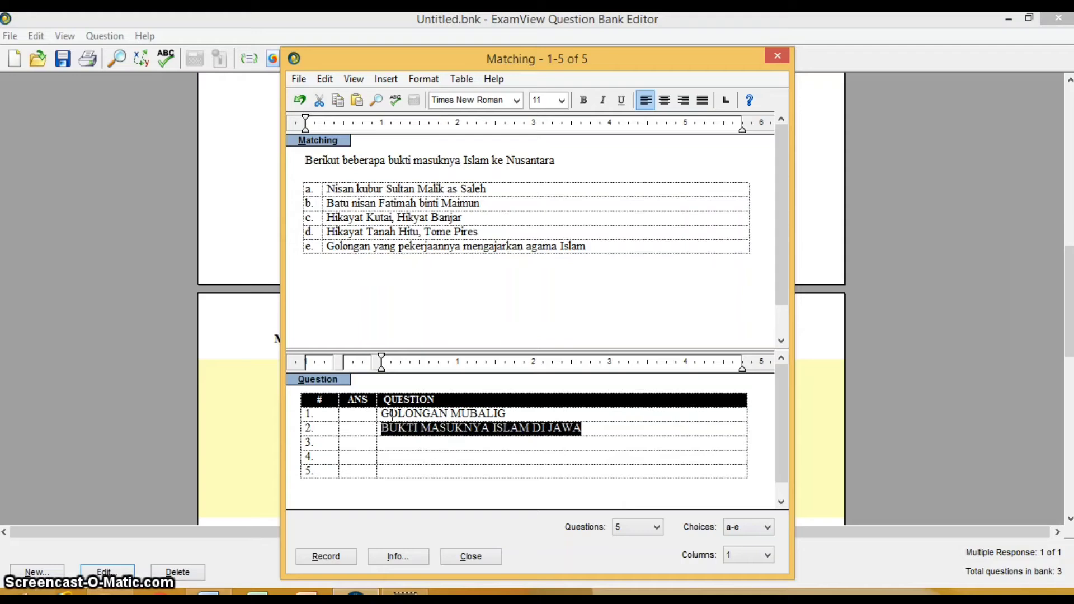
pyautogui.press('Down')
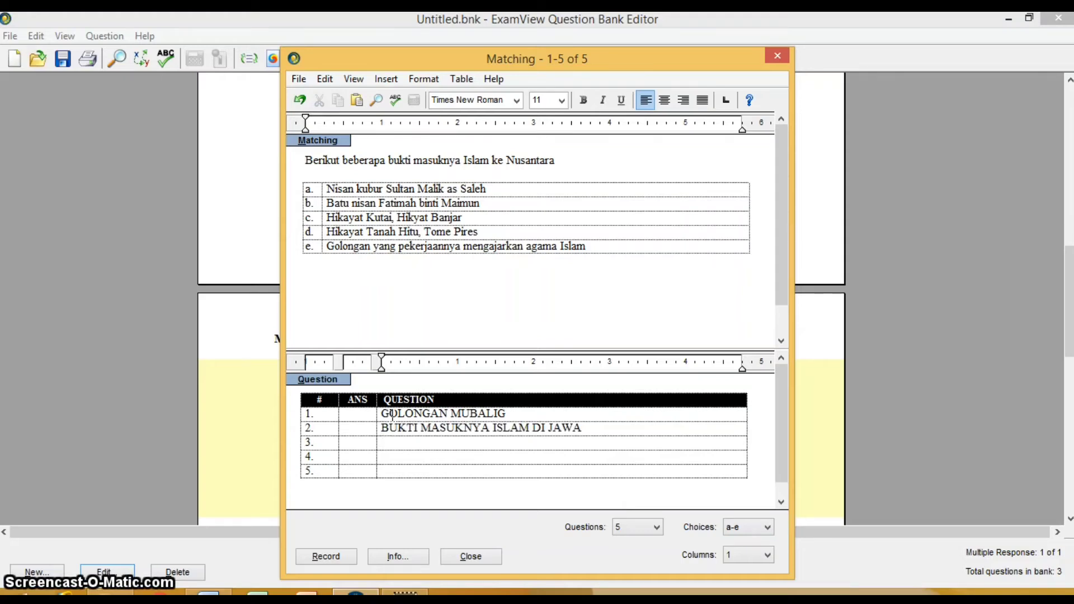
pyautogui.hotkey('ctrl', 'v')
pyautogui.hotkey('ctrl', 'v')
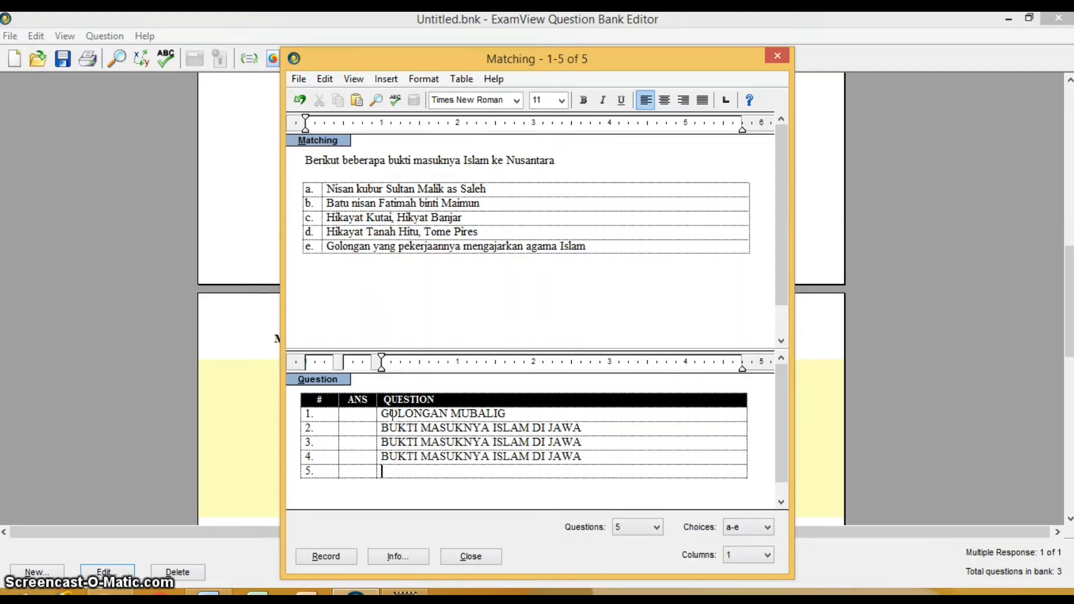
pyautogui.press('Down')
pyautogui.hotkey('ctrl', 'v')
# Step: Replace JAWA with SUMATERA in the text of question 3
pyautogui.press('Up')
pyautogui.hotkey('ctrl', 'shift', 'Left')
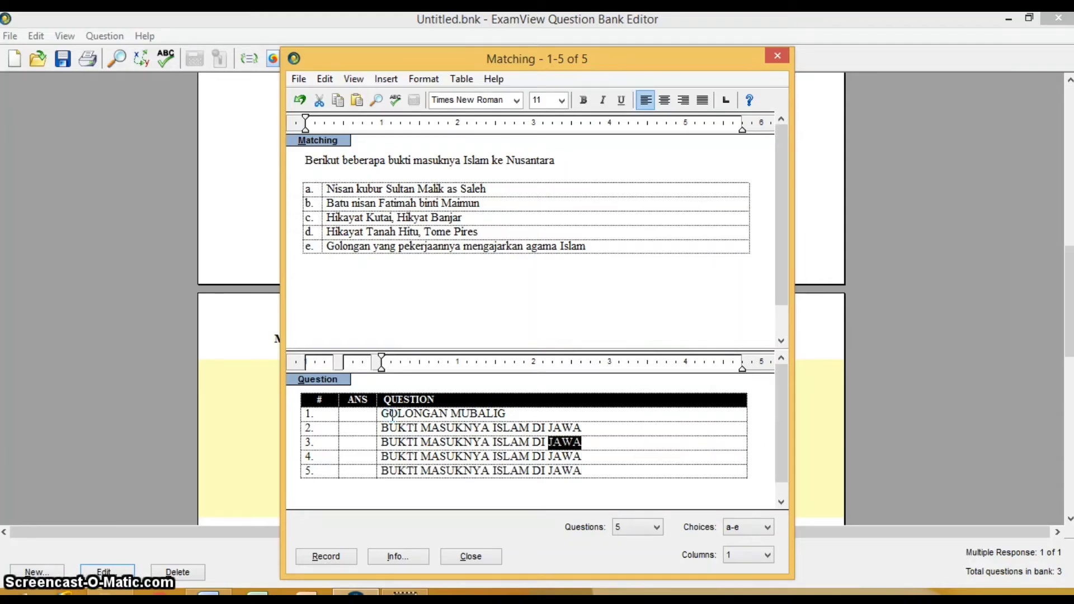
pyautogui.press('BackSpace')
pyautogui.write('S')
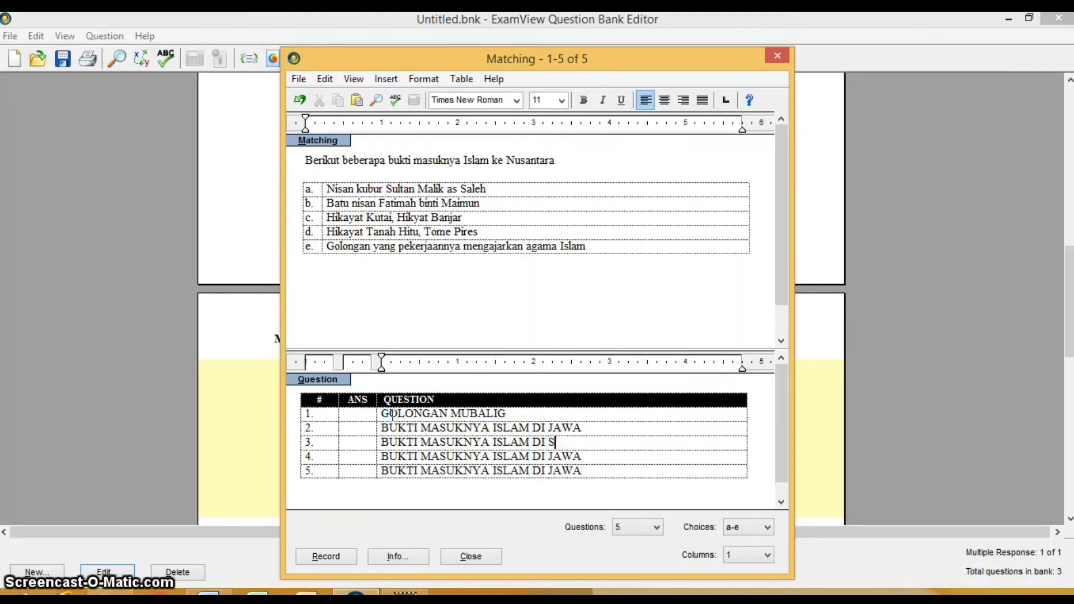
pyautogui.write('UMATERA')
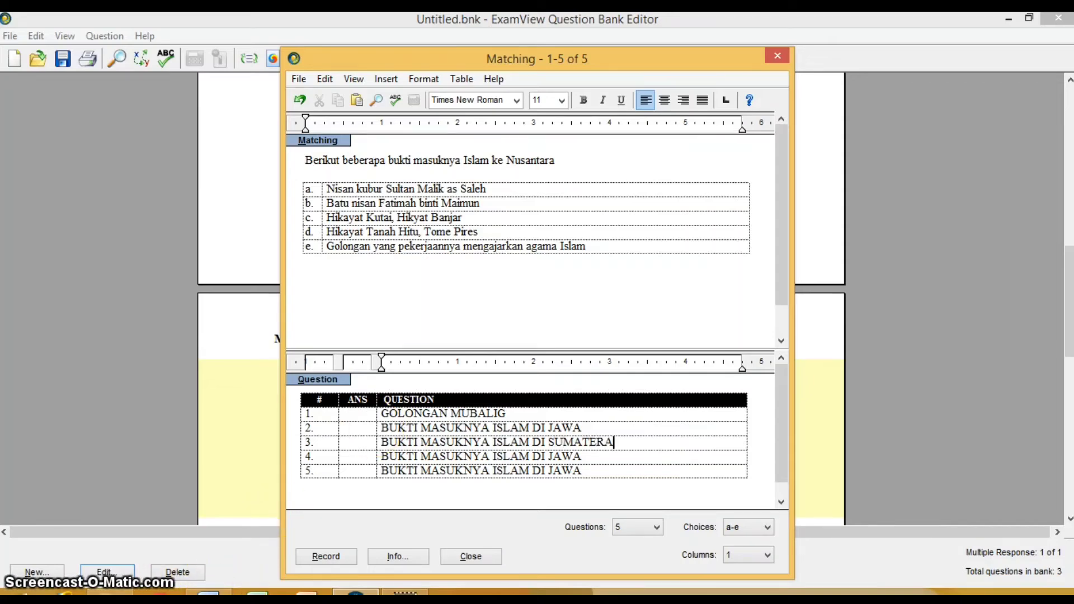
# Step: Check the akm Word document and replace JAWA with MALUKU in question 4 in ExamView
pyautogui.click(236, 592)
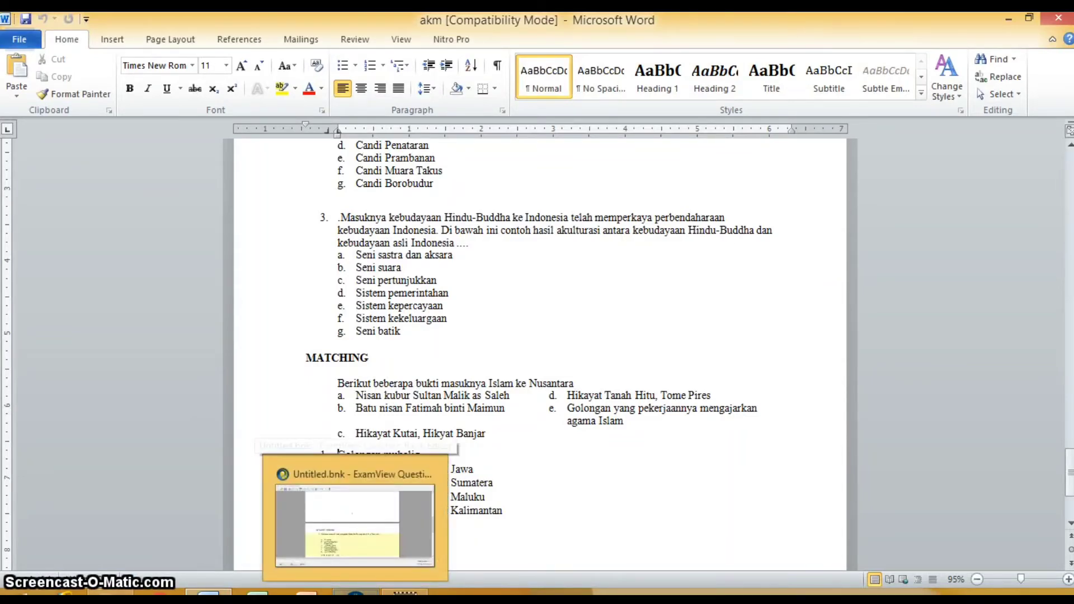
pyautogui.click(356, 592)
pyautogui.click(583, 456)
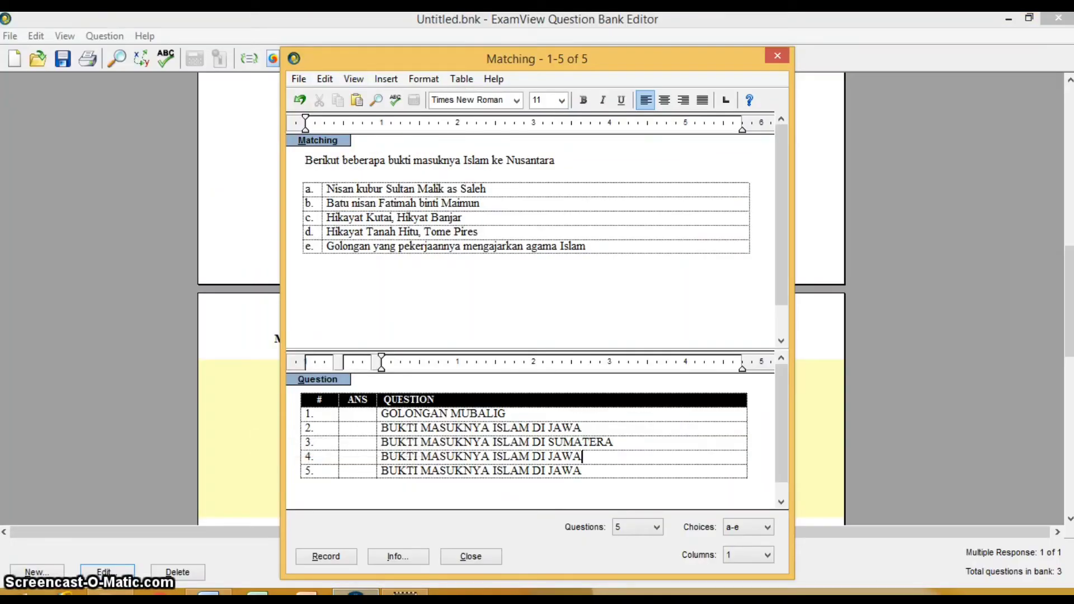
pyautogui.doubleClick(565, 456)
pyautogui.write('mA')
pyautogui.press('BackSpace')
pyautogui.write('MALUKU')
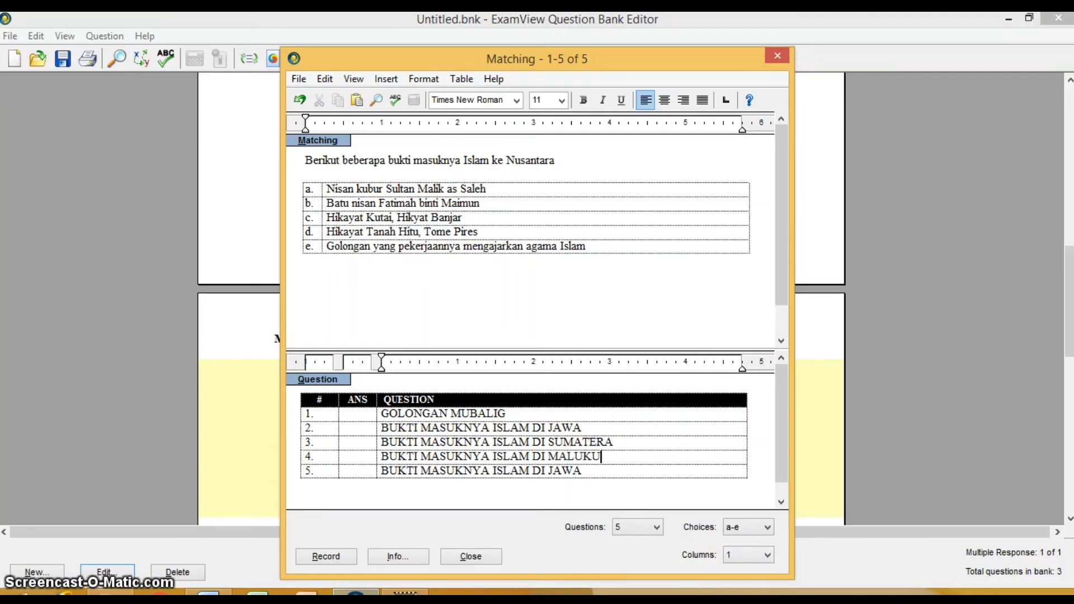
# Step: Replace JAWA with KALIMANTAN in the text of question 5
pyautogui.click(582, 471)
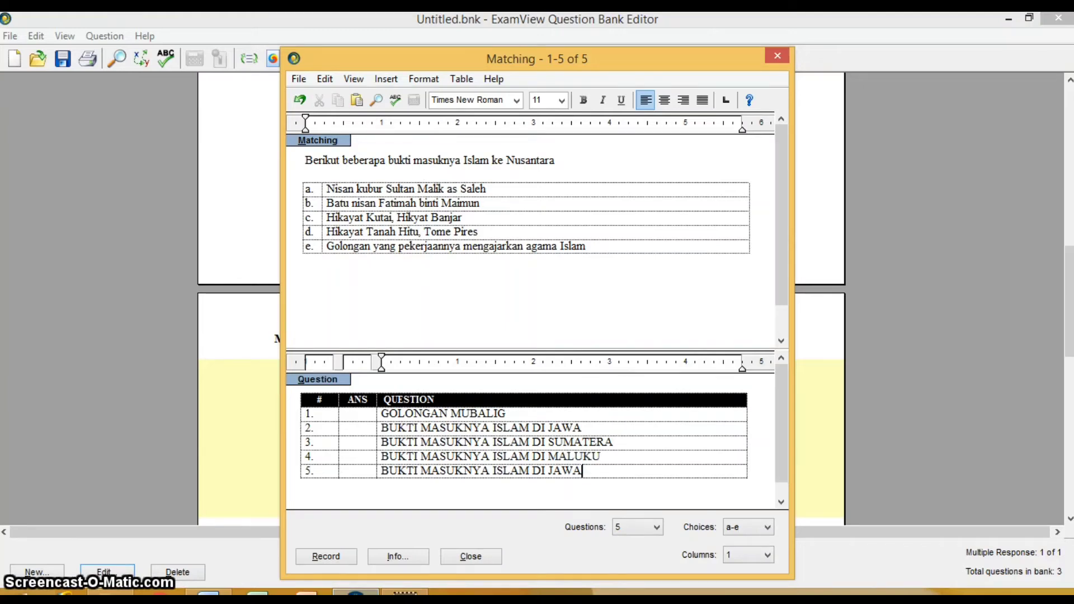
pyautogui.hotkey('ctrl', 'shift', 'Left')
pyautogui.write('KALIMANTAN')
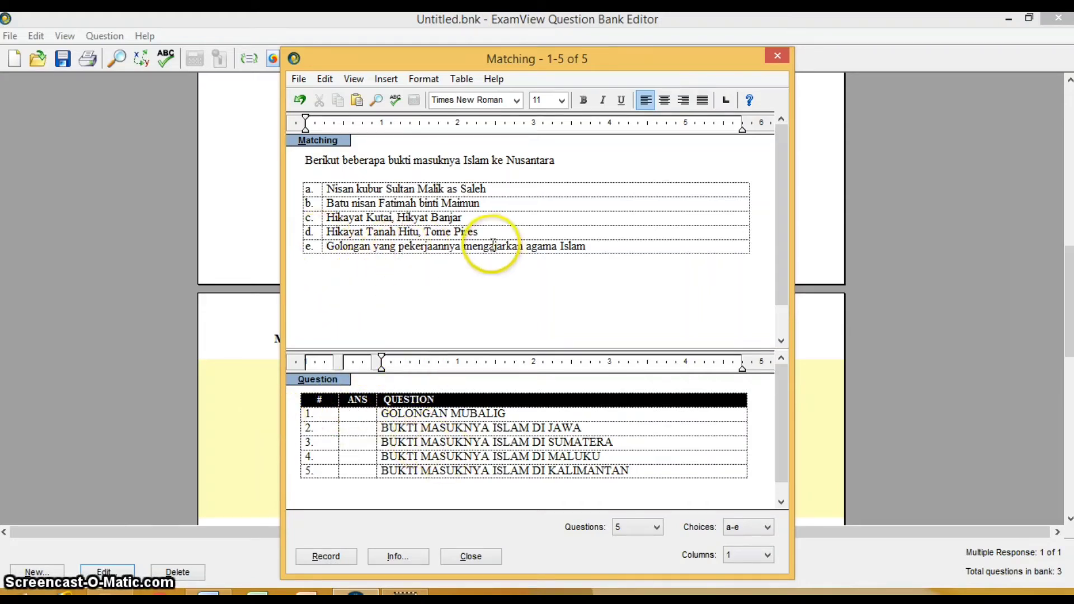
# Step: Enter the answers E, B, A, D and C for questions 1 to 5 and record the Matching group in the bank
pyautogui.click(360, 414)
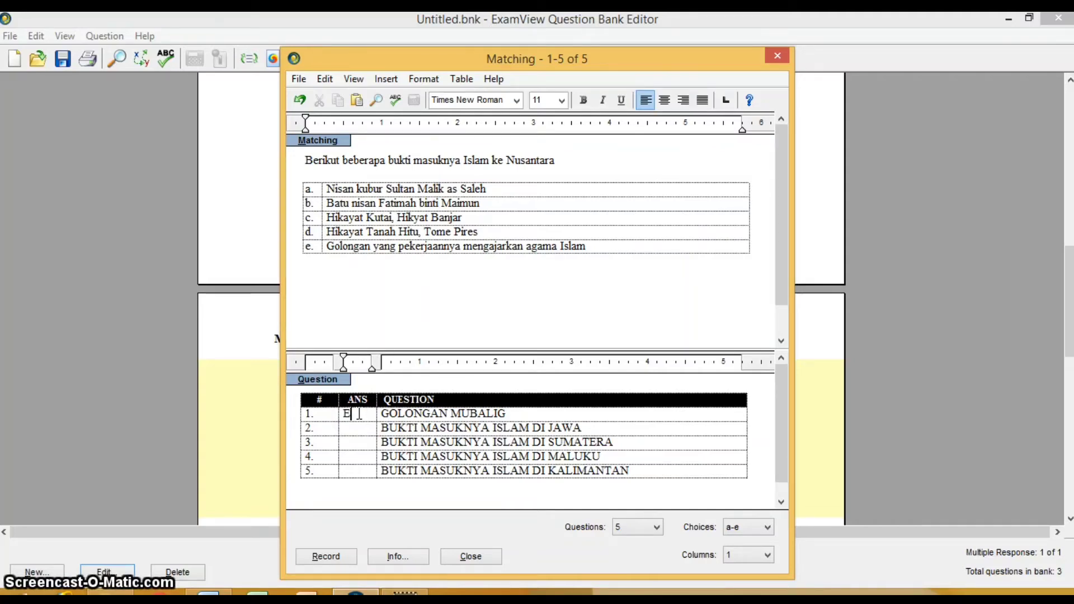
pyautogui.press('Down')
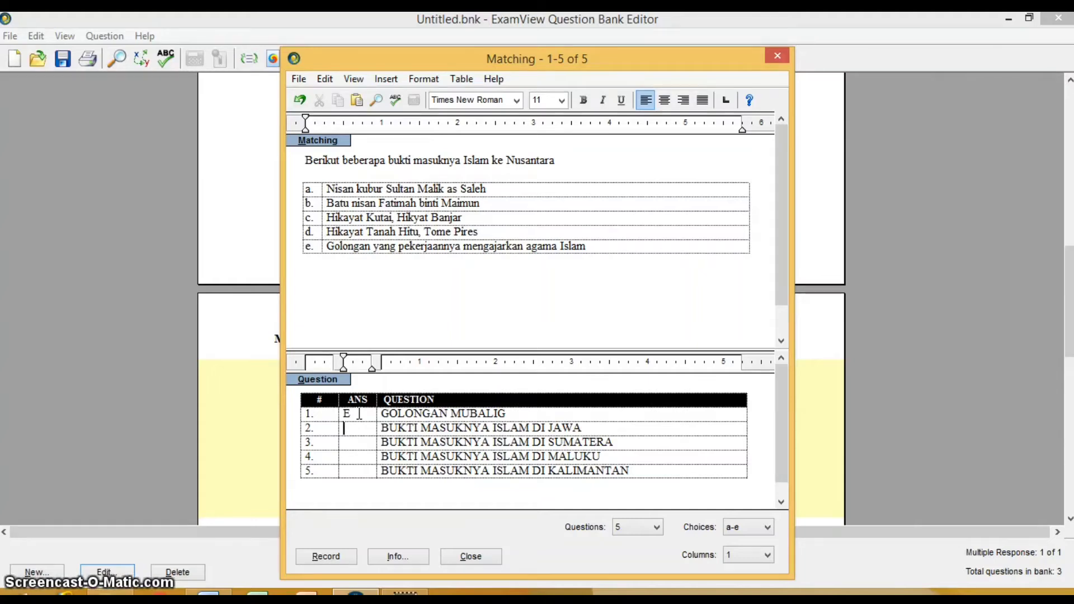
pyautogui.write('B')
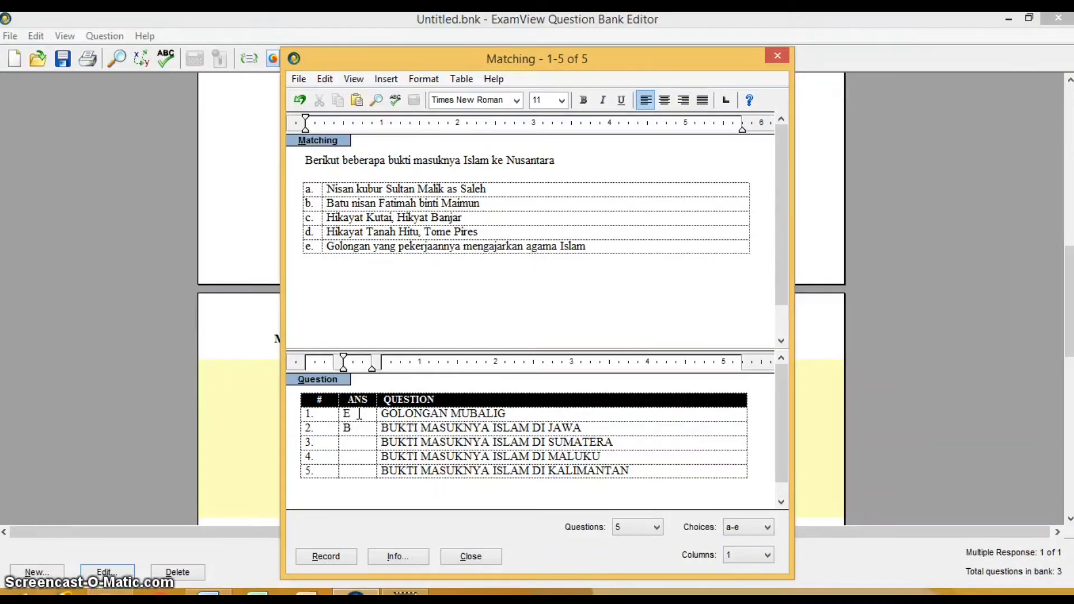
pyautogui.press('Down')
pyautogui.write('D')
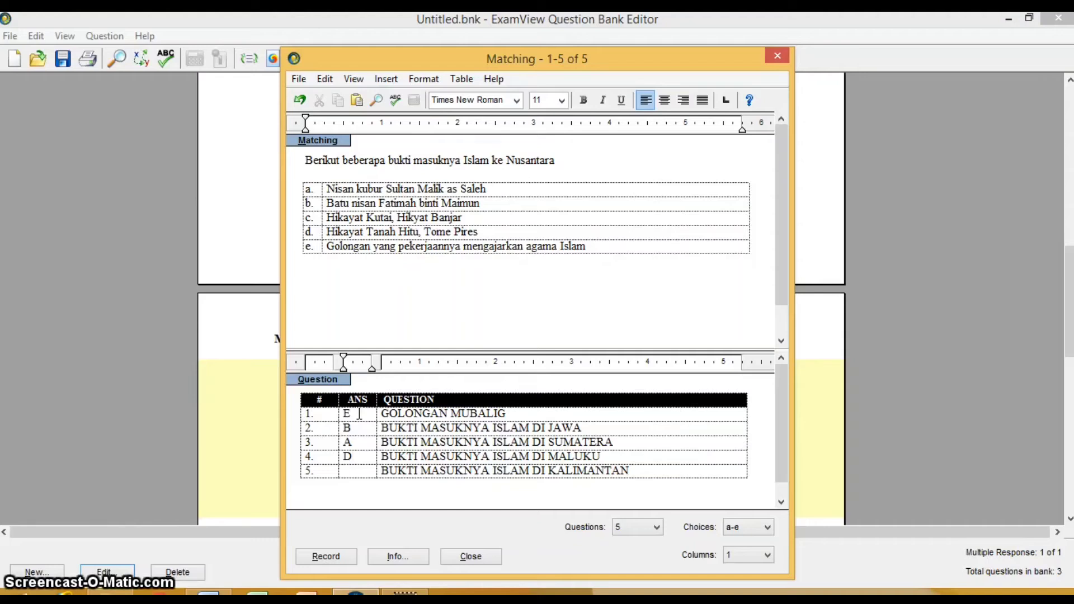
pyautogui.write('C')
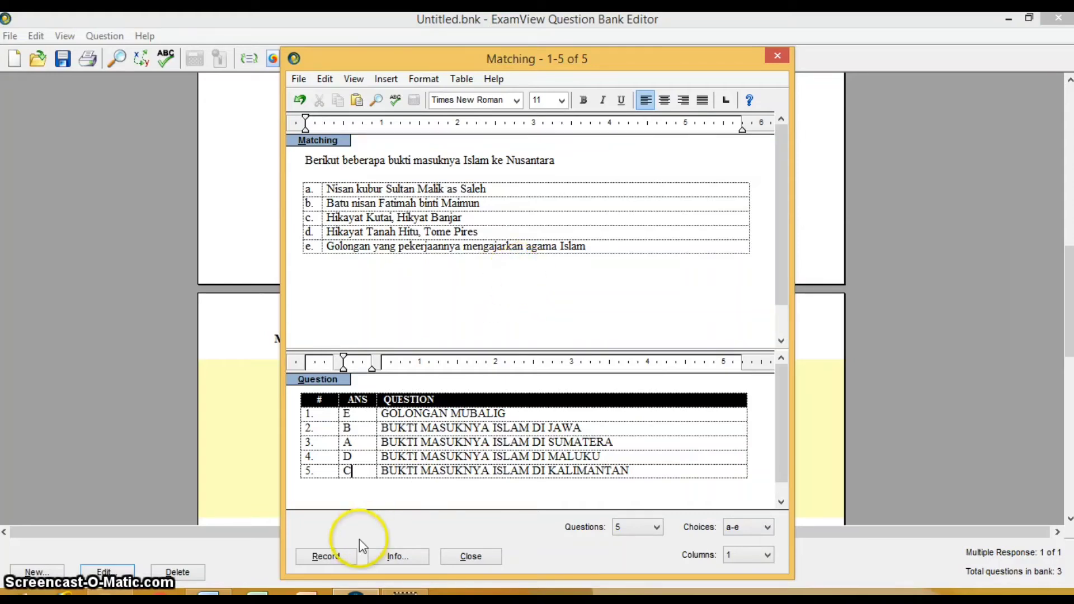
pyautogui.click(326, 557)
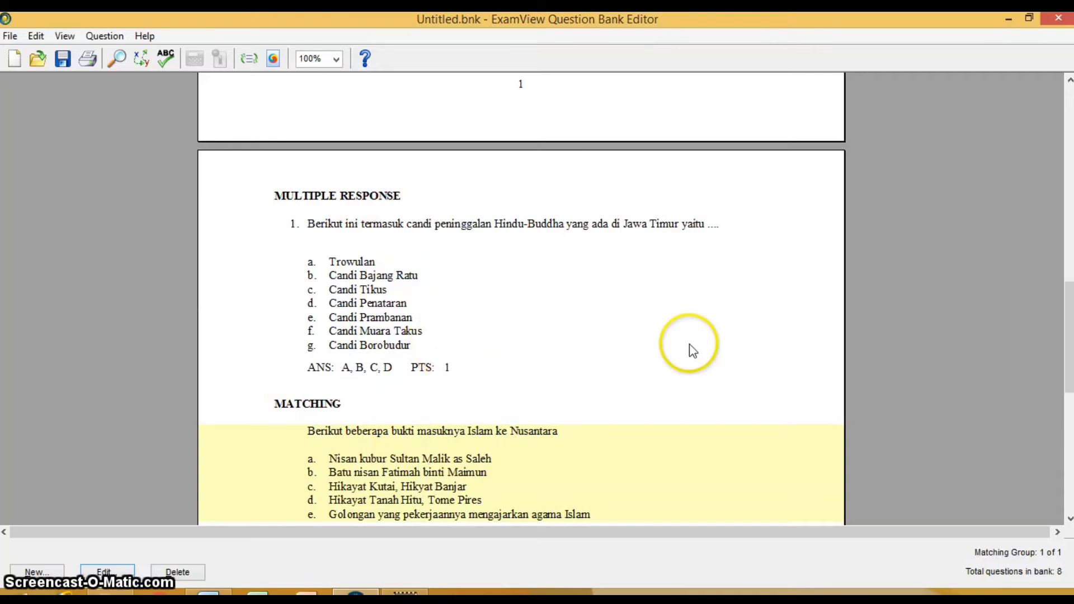
pyautogui.moveTo(1068, 343); pyautogui.dragTo(1064, 408)
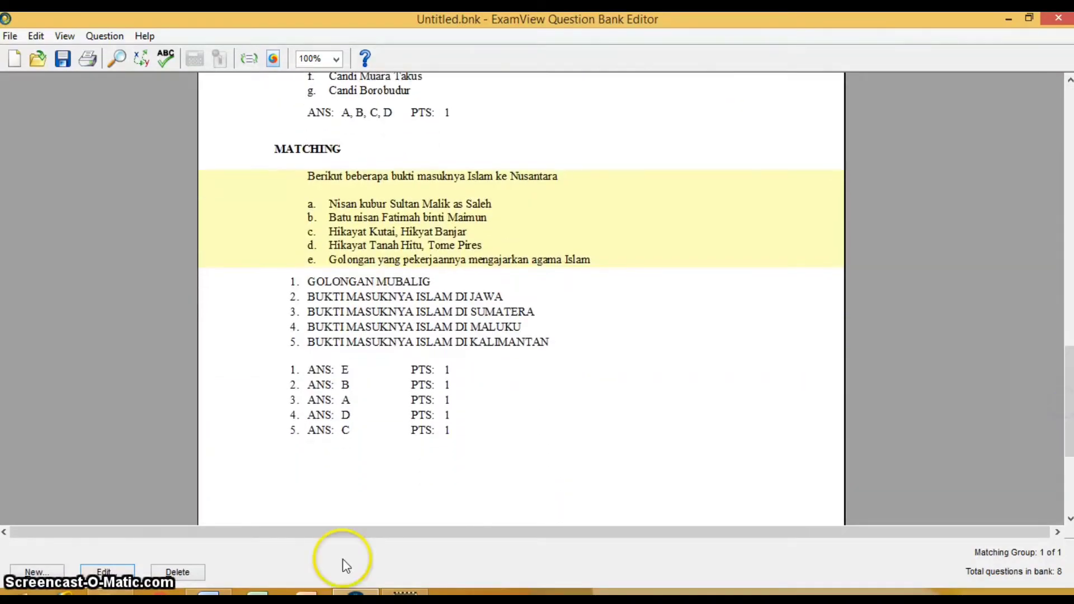
# Step: Check the akm Word document, return to ExamView and start a new Short Answer question
pyautogui.click(209, 593)
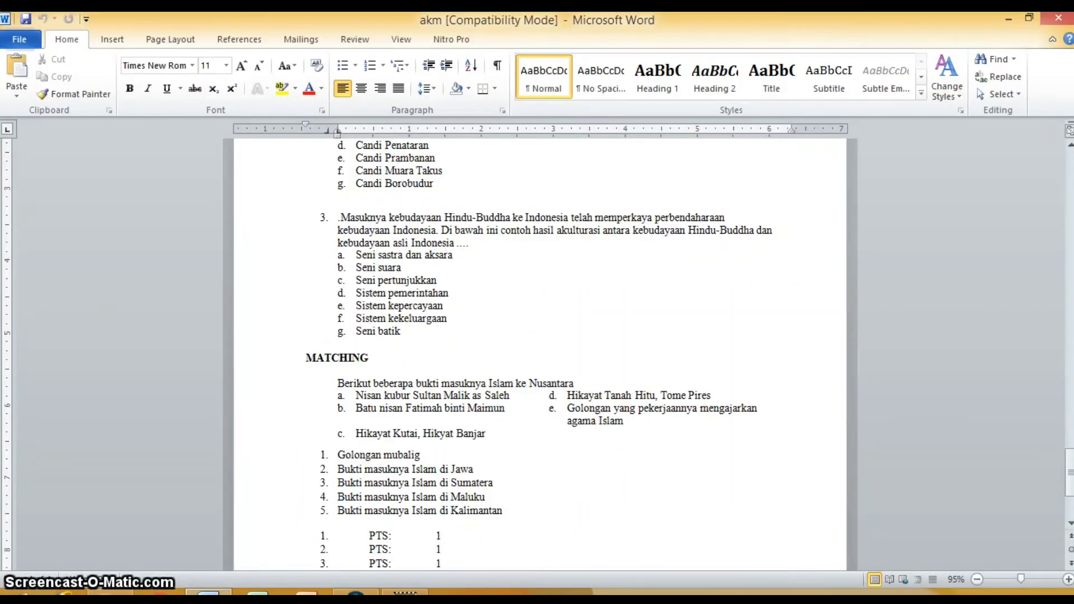
pyautogui.moveTo(1068, 478); pyautogui.dragTo(1069, 427)
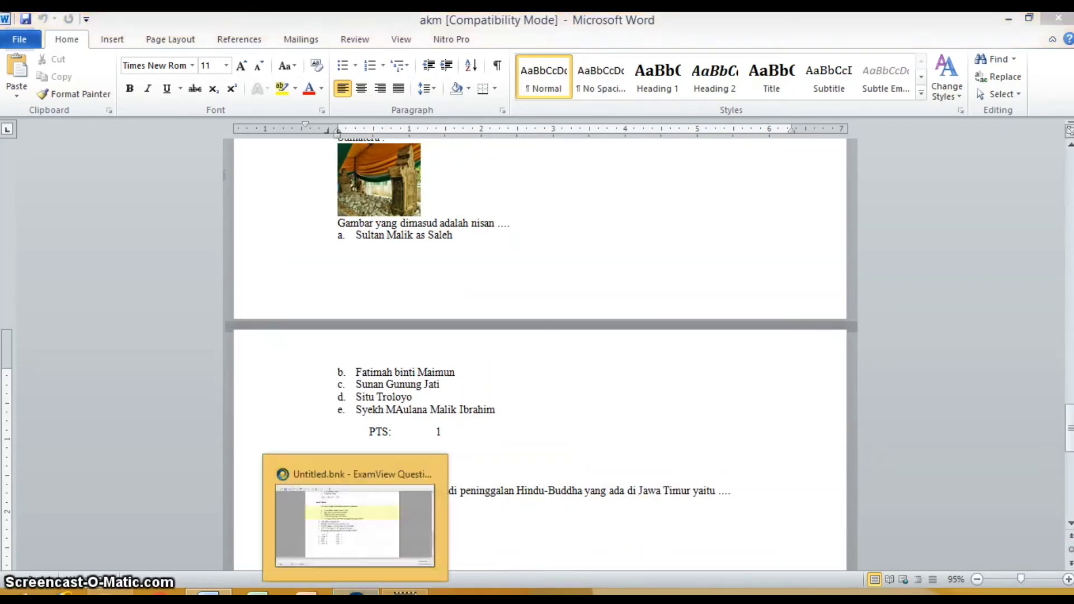
pyautogui.click(356, 594)
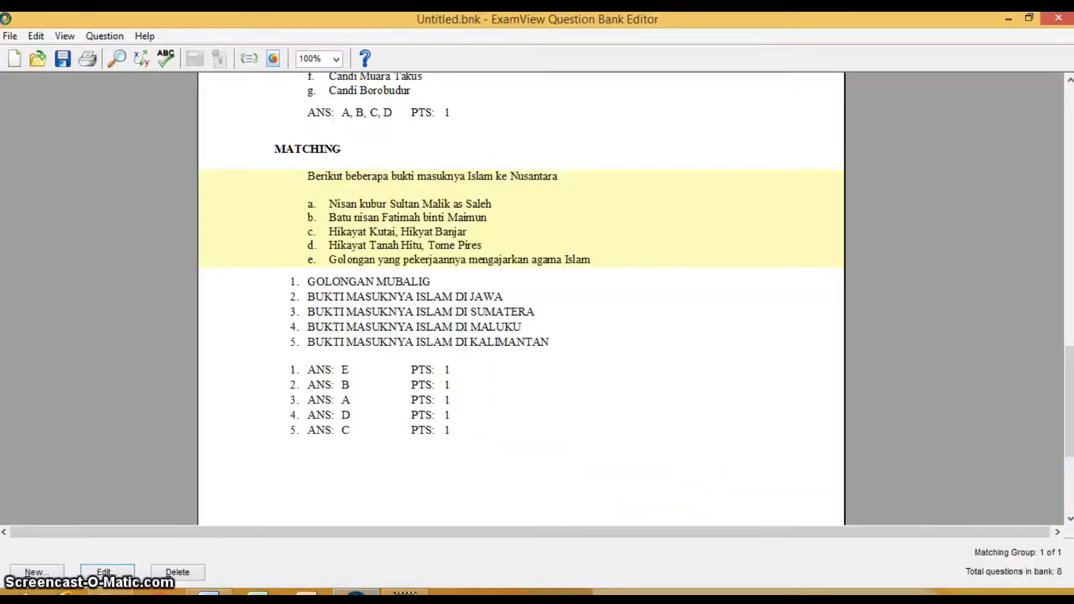
pyautogui.click(36, 571)
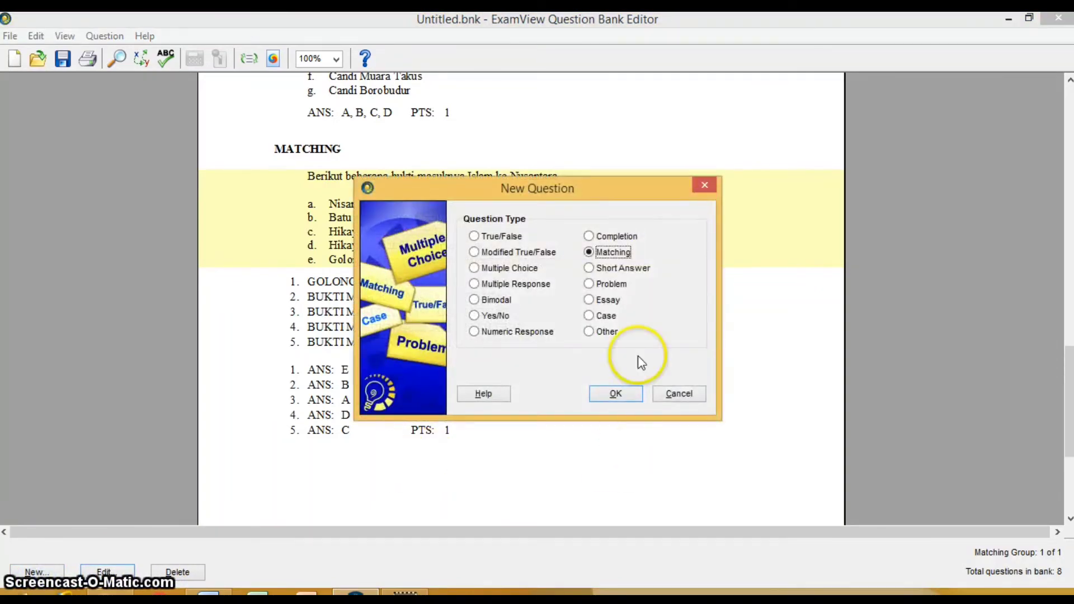
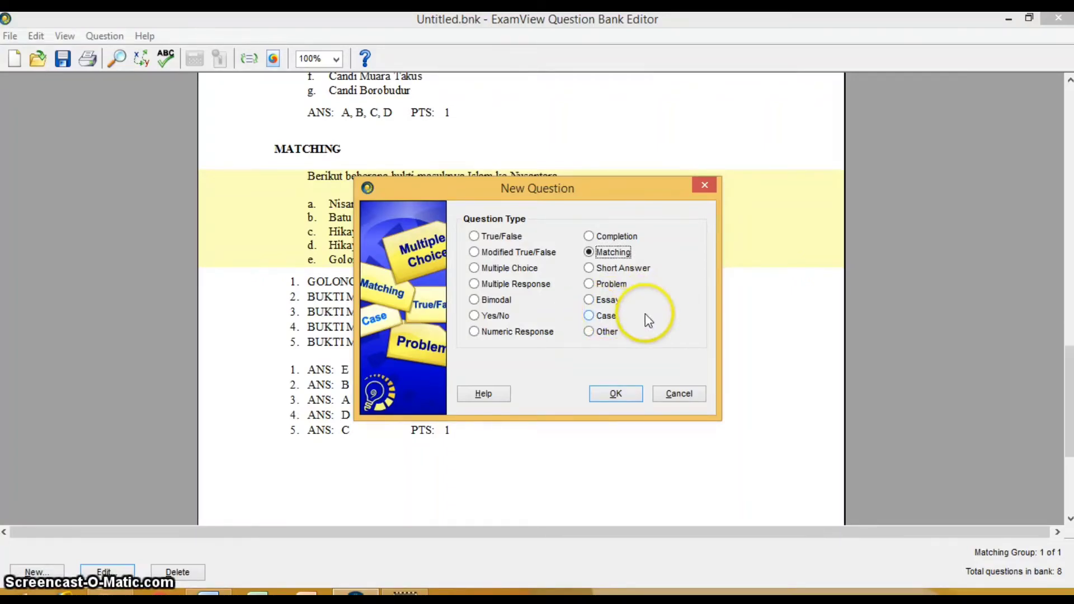
pyautogui.click(590, 269)
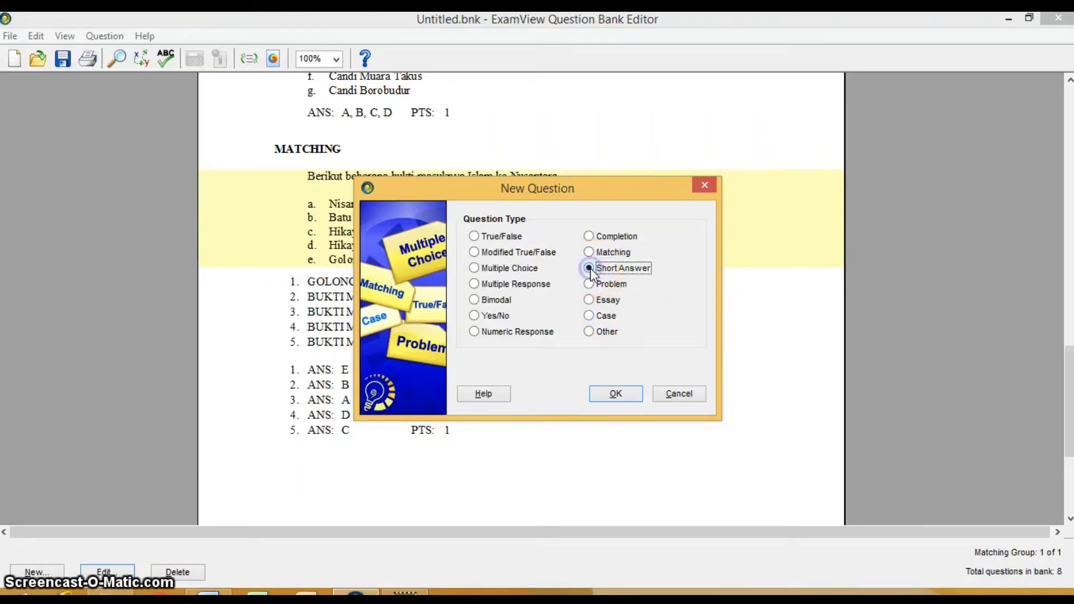
pyautogui.click(613, 394)
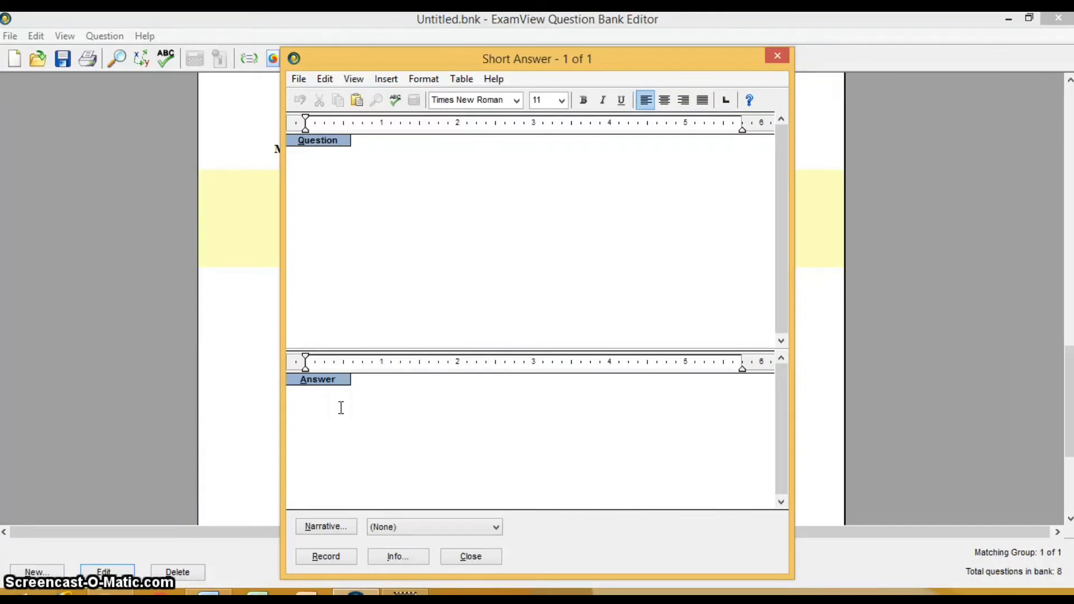
pyautogui.write('SI')
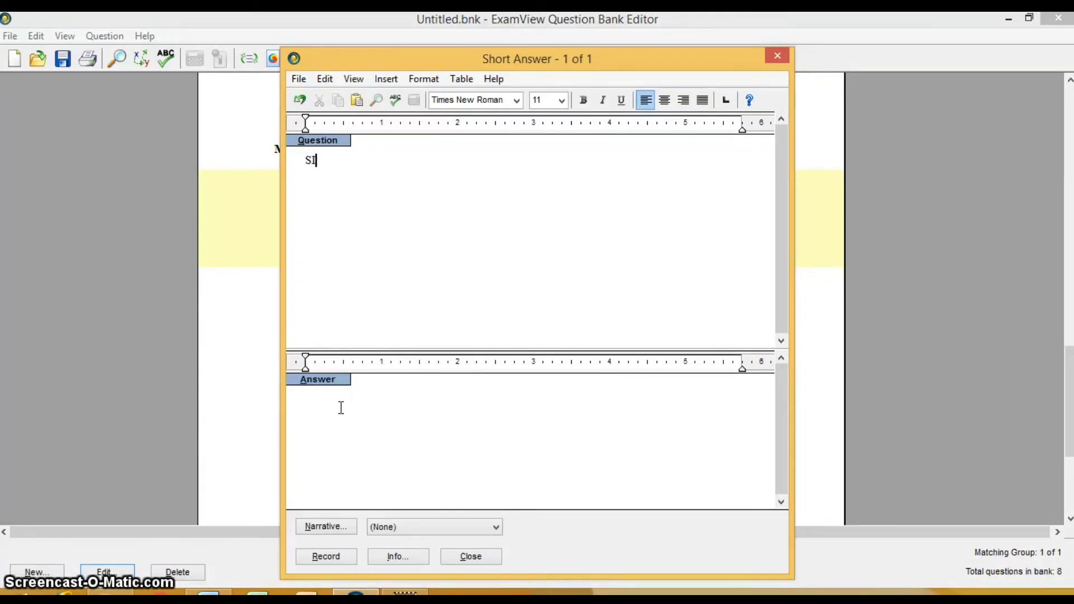
pyautogui.write('APAKAH ')
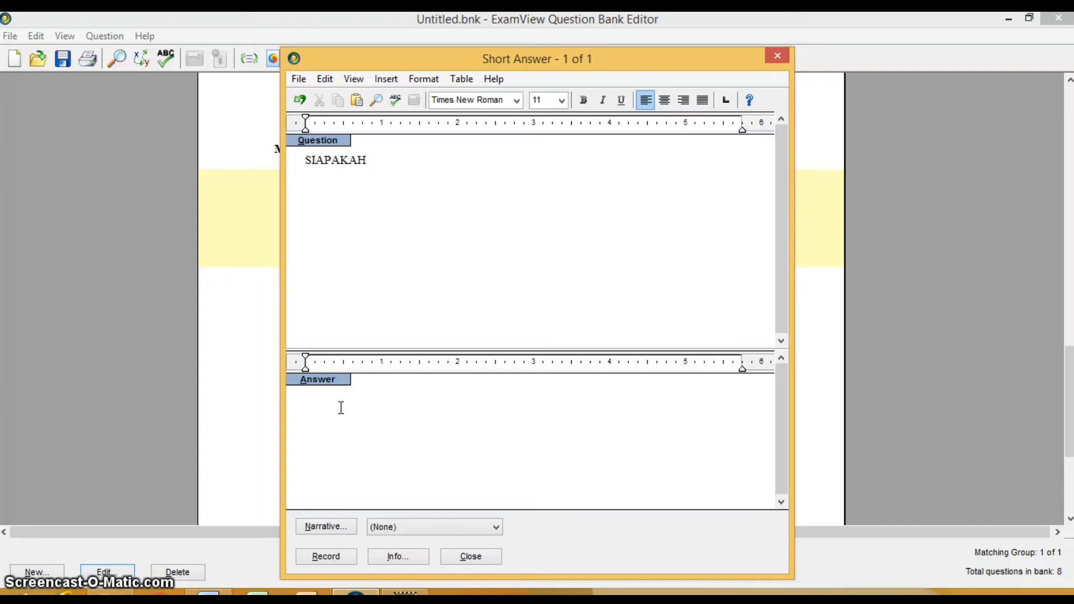
pyautogui.write('RAJA')
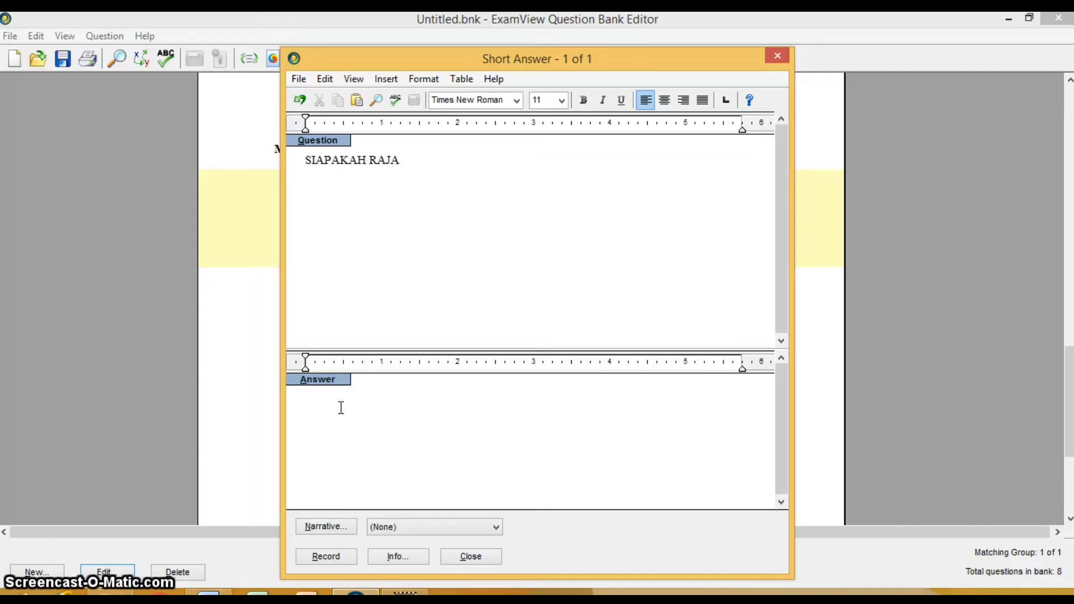
pyautogui.write(' PERT')
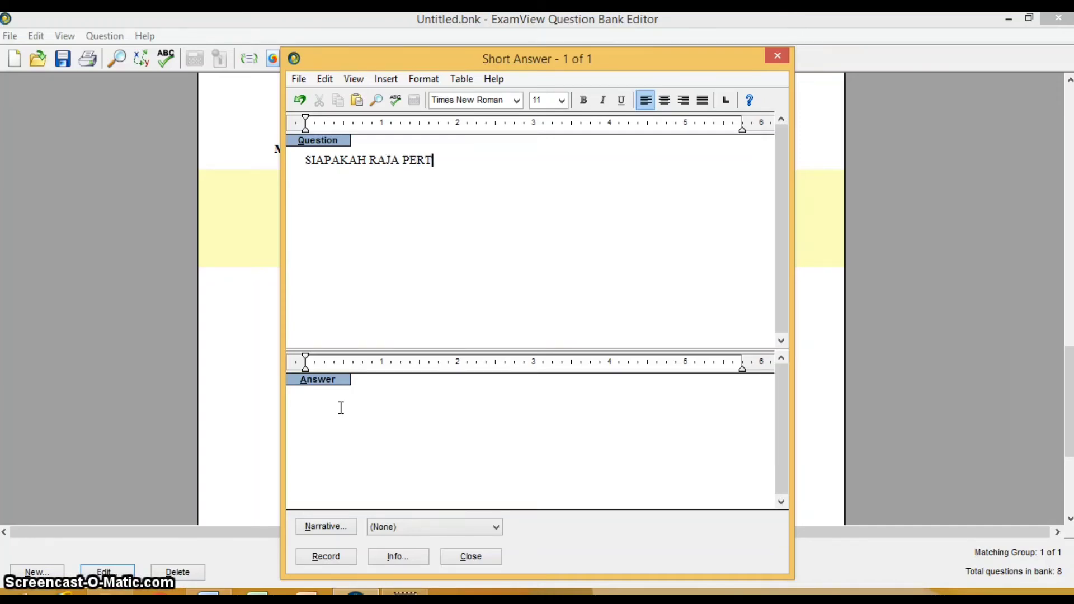
pyautogui.write('AMA KERAJAAN')
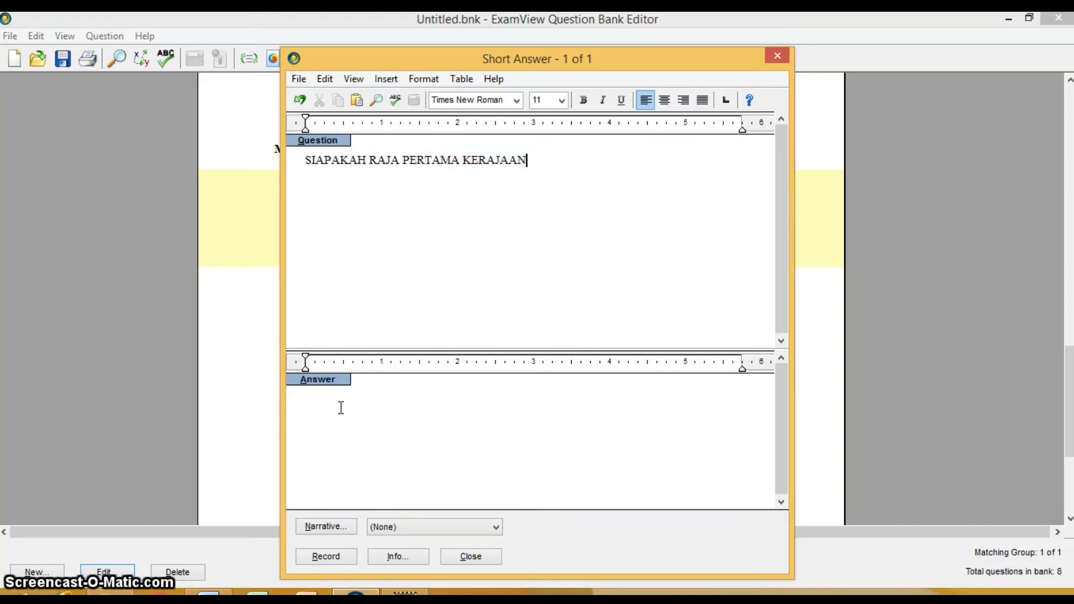
pyautogui.write(' MAJAPA')
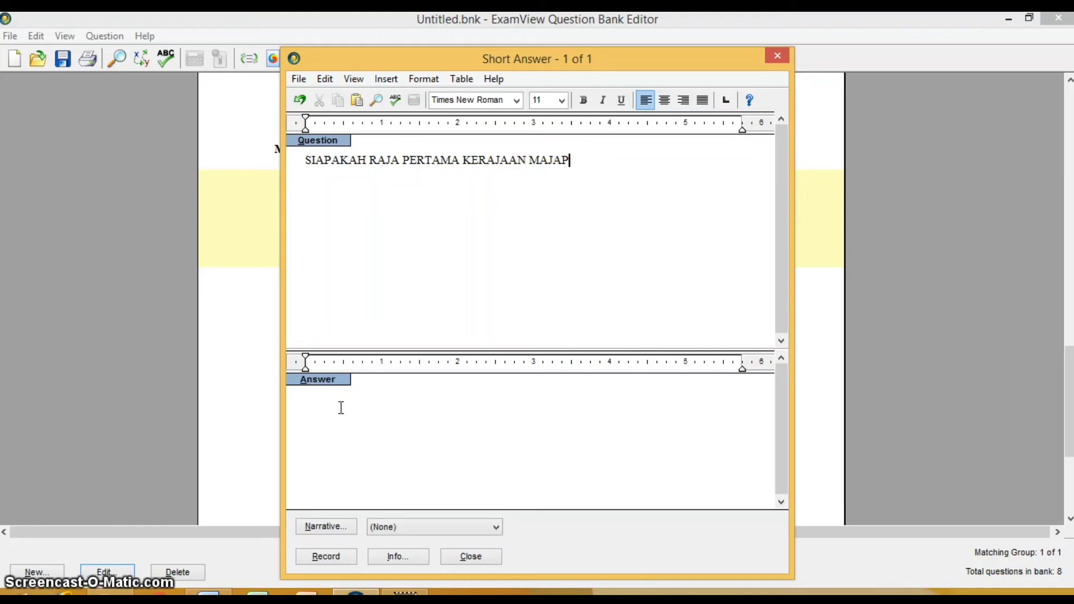
pyautogui.press('BackSpace')
pyautogui.press('BackSpace')
pyautogui.press('BackSpace')
pyautogui.press('BackSpace')
pyautogui.press('BackSpace')
pyautogui.press('BackSpace')
pyautogui.press('BackSpace')
pyautogui.press('BackSpace')
pyautogui.press('BackSpace')
pyautogui.press('BackSpace')
pyautogui.press('BackSpace')
pyautogui.press('BackSpace')
pyautogui.press('BackSpace')
pyautogui.press('BackSpace')
pyautogui.press('BackSpace')
pyautogui.press('BackSpace')
pyautogui.press('BackSpace')
pyautogui.press('BackSpace')
pyautogui.press('BackSpace')
pyautogui.press('BackSpace')
pyautogui.press('BackSpace')
pyautogui.press('BackSpace')
pyautogui.press('BackSpace')
pyautogui.press('BackSpace')
pyautogui.press('BackSpace')
pyautogui.press('BackSpace')
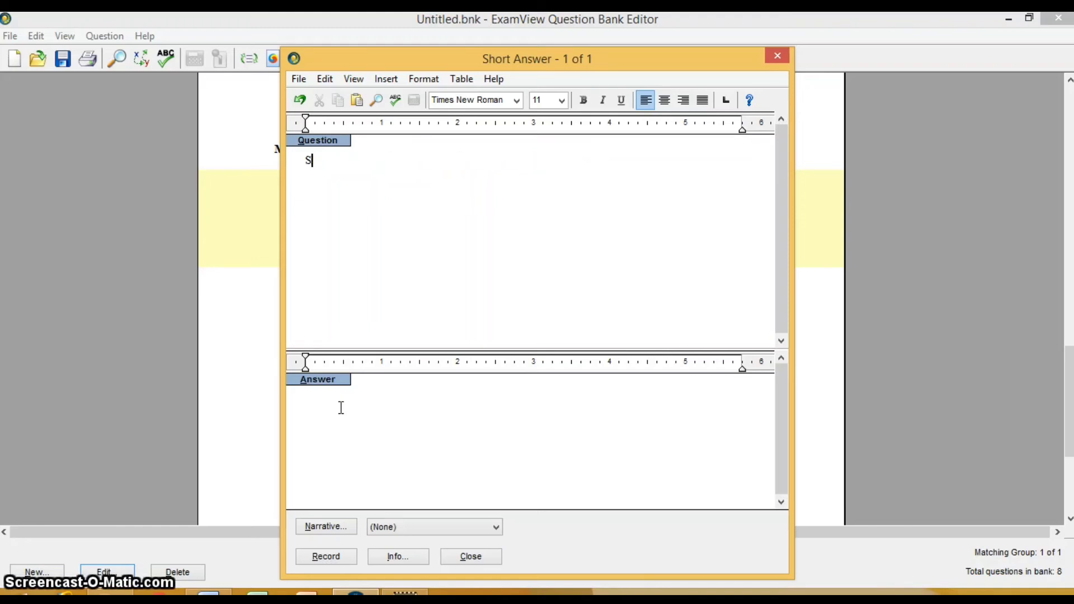
# Step: Complete the question text so that it reads "Siapakah Raja Pertama Kerajaan Majapahit?"
pyautogui.write('iapakan')
pyautogui.press('BackSpace')
pyautogui.write('h Rj')
pyautogui.press('BackSpace')
pyautogui.write('aja Pertama ')
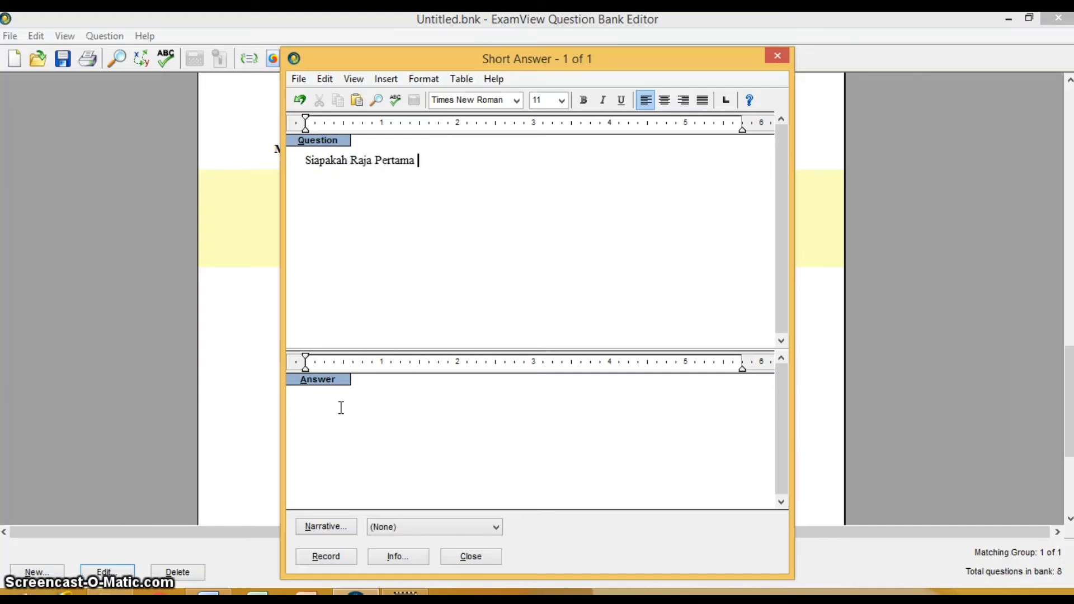
pyautogui.write('Kerajaaa')
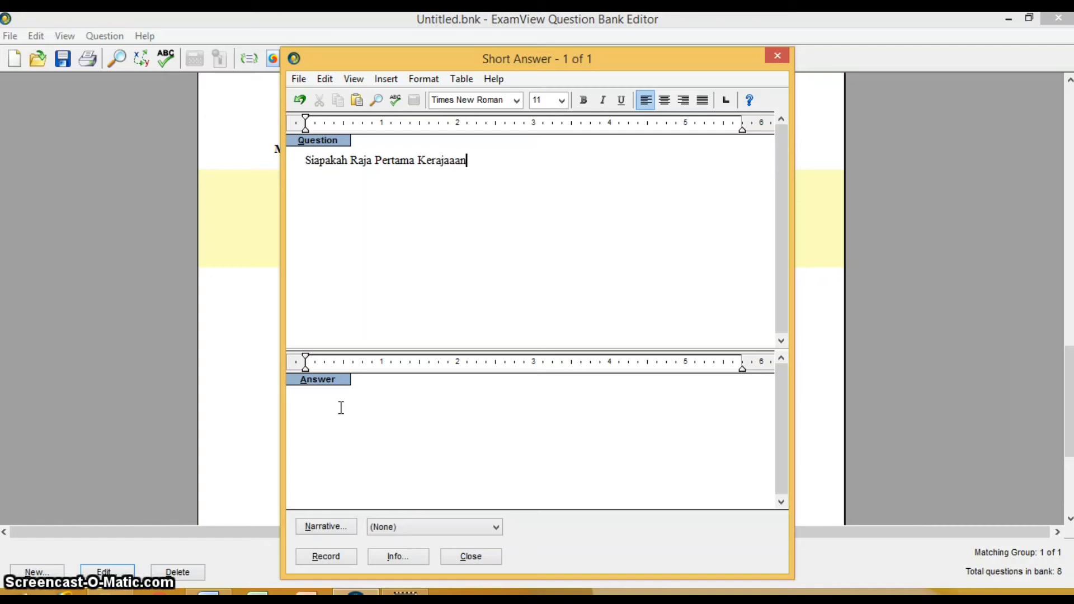
pyautogui.press('BackSpace')
pyautogui.write('n Majapahit')
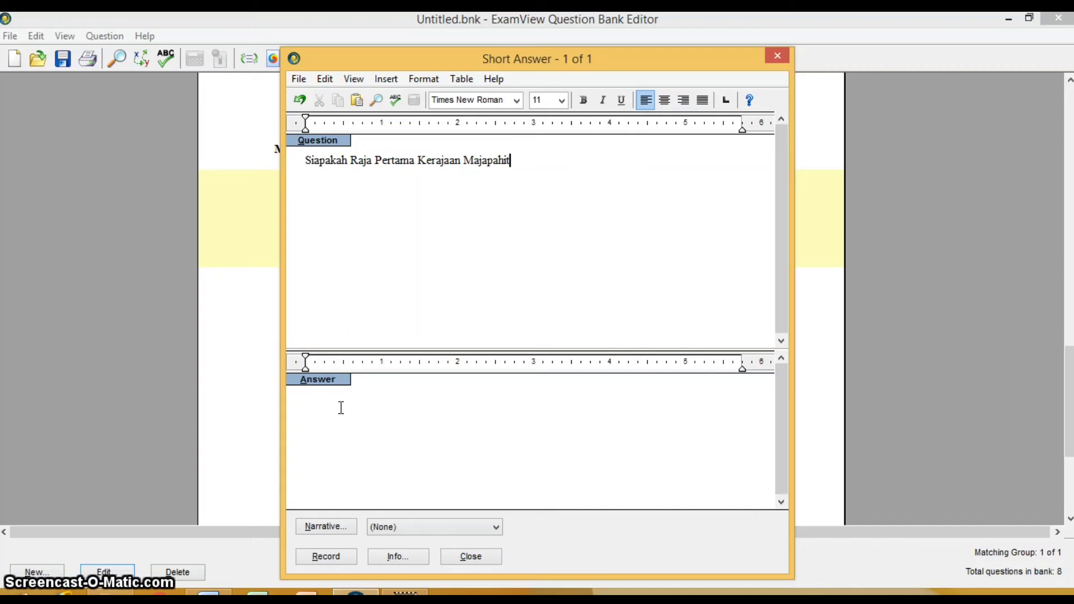
pyautogui.write('?')
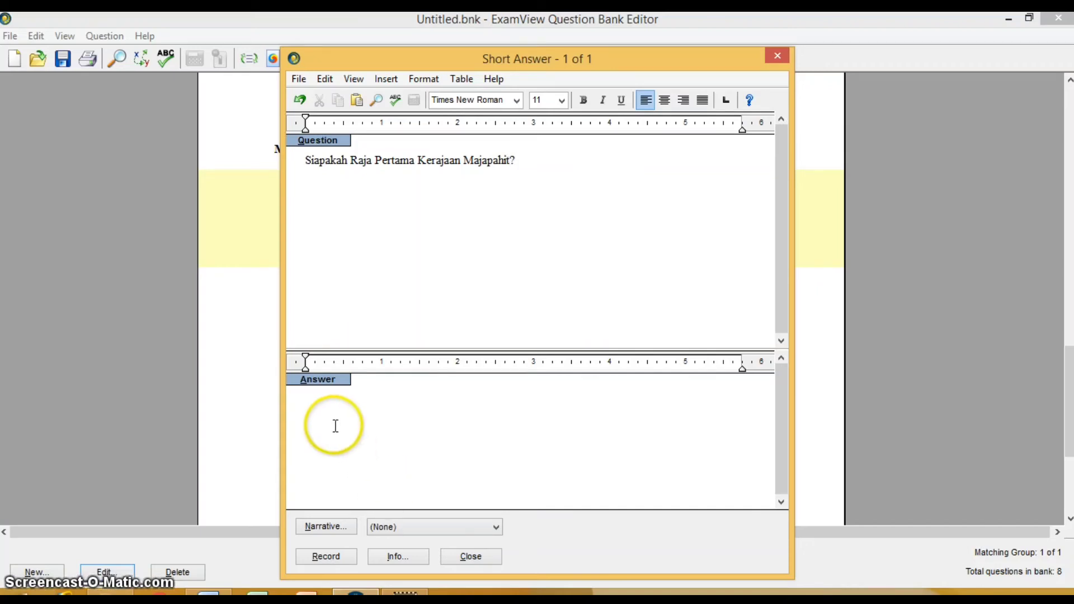
# Step: Enter Raden Wijaya and Diyah Wijaya on separate lines as the answers to the Short Answer question
pyautogui.click(314, 398)
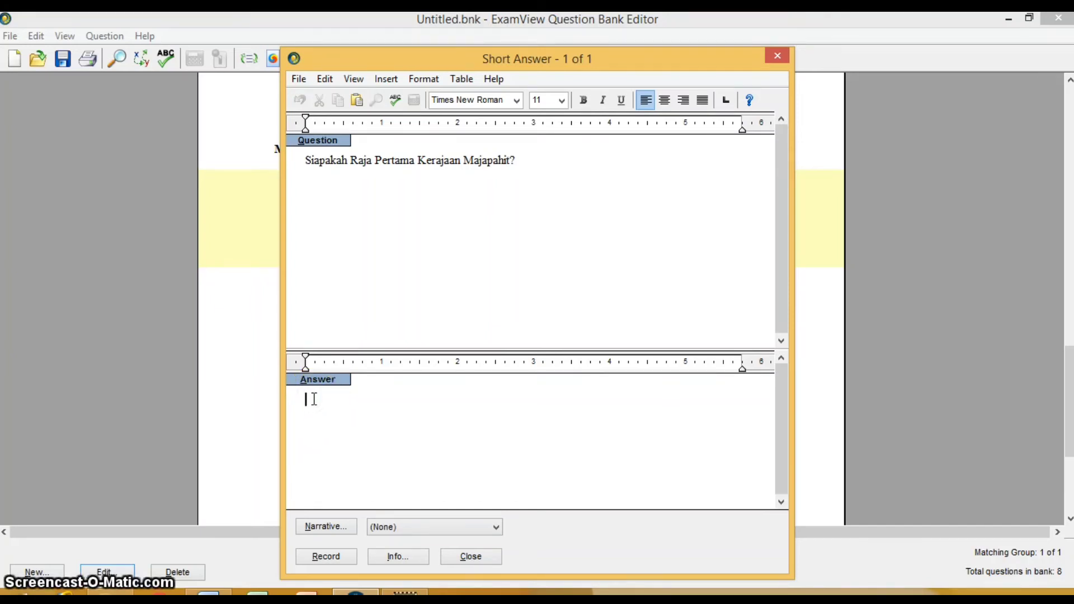
pyautogui.write('Ra')
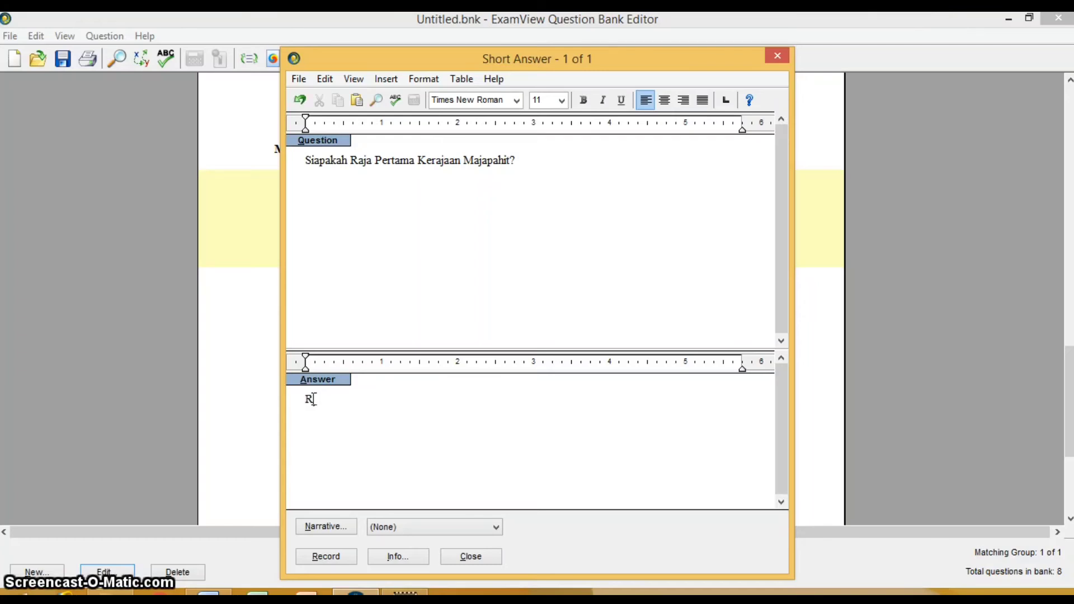
pyautogui.write('d')
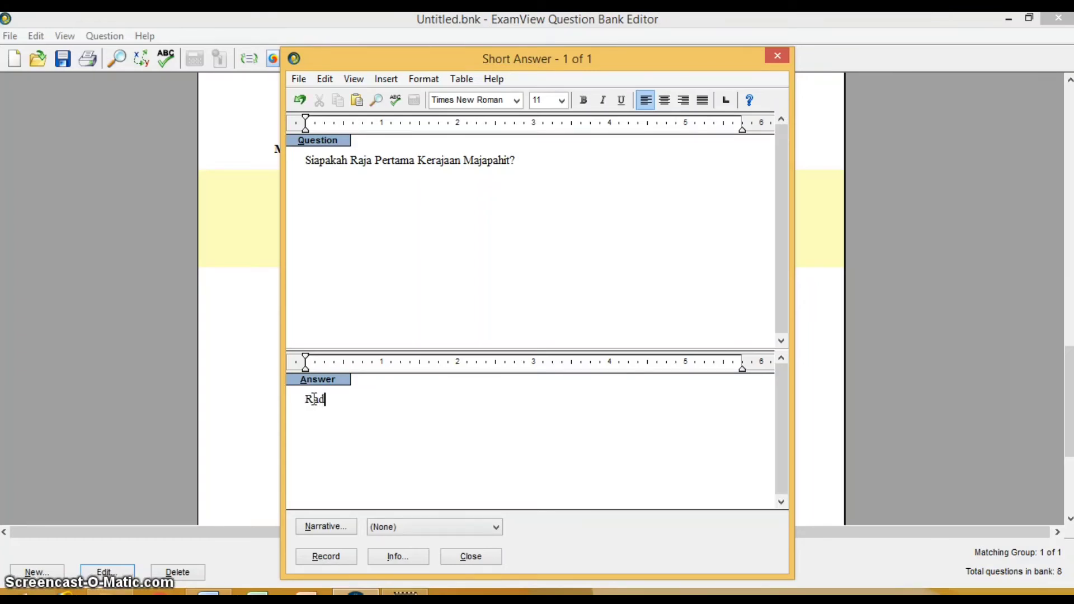
pyautogui.write('en Wijaya')
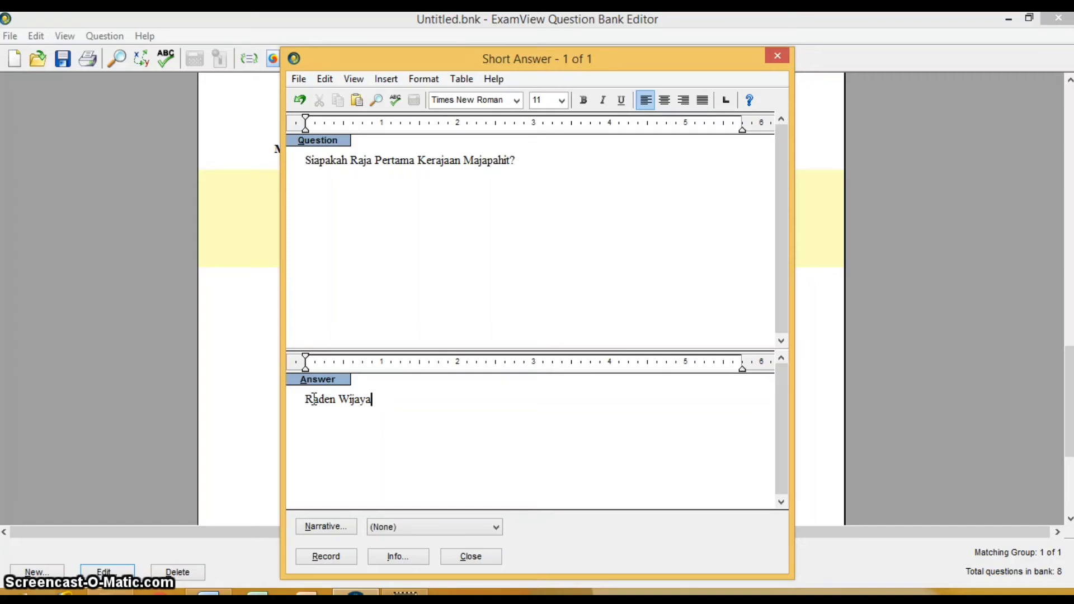
pyautogui.press('Return')
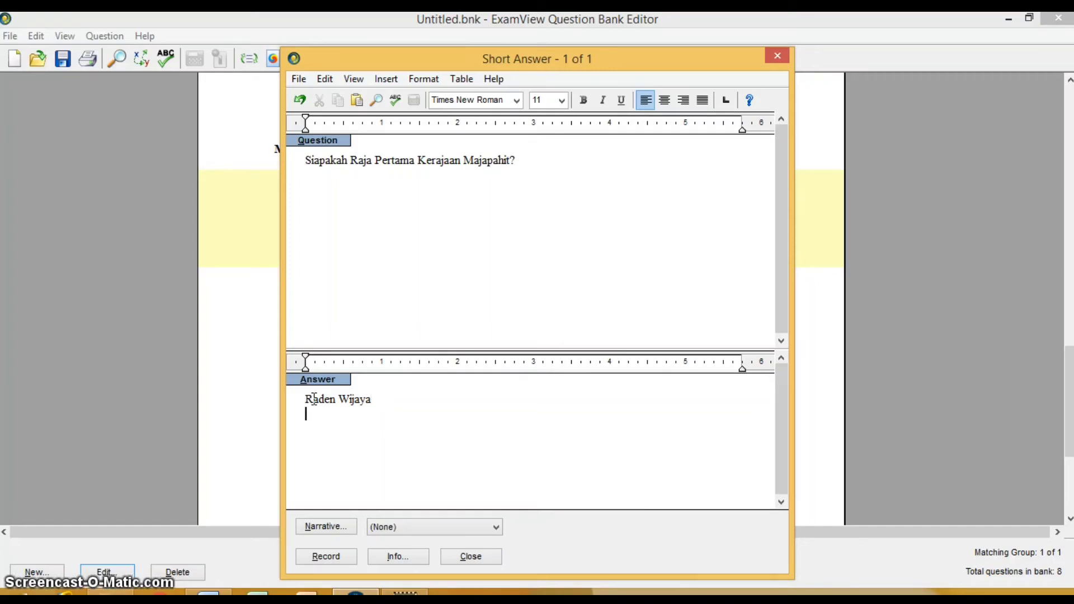
pyautogui.write('d')
pyautogui.press('BackSpace')
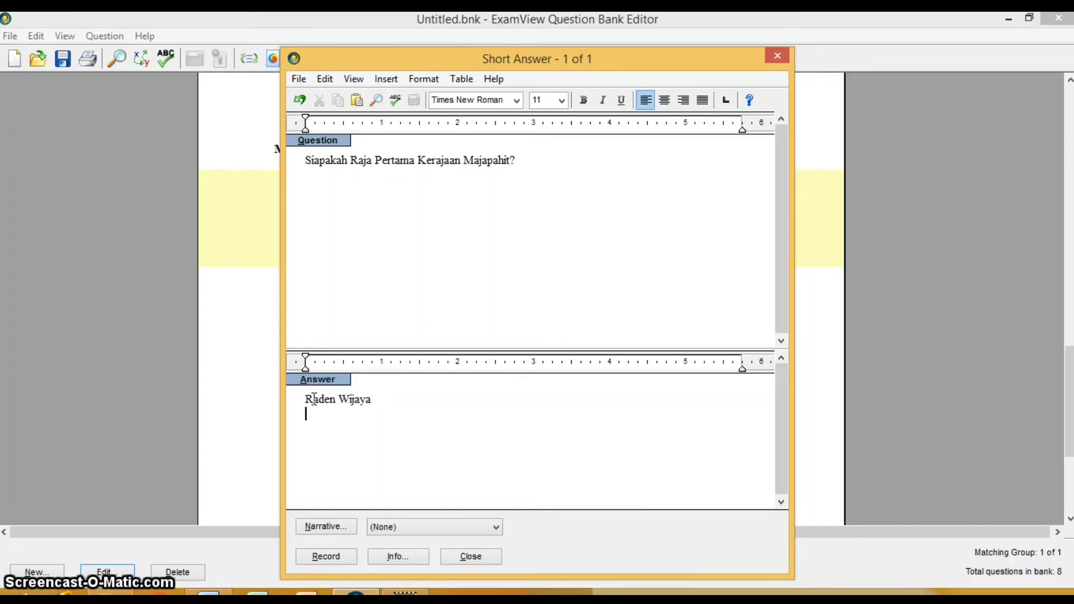
pyautogui.write('Diyah ')
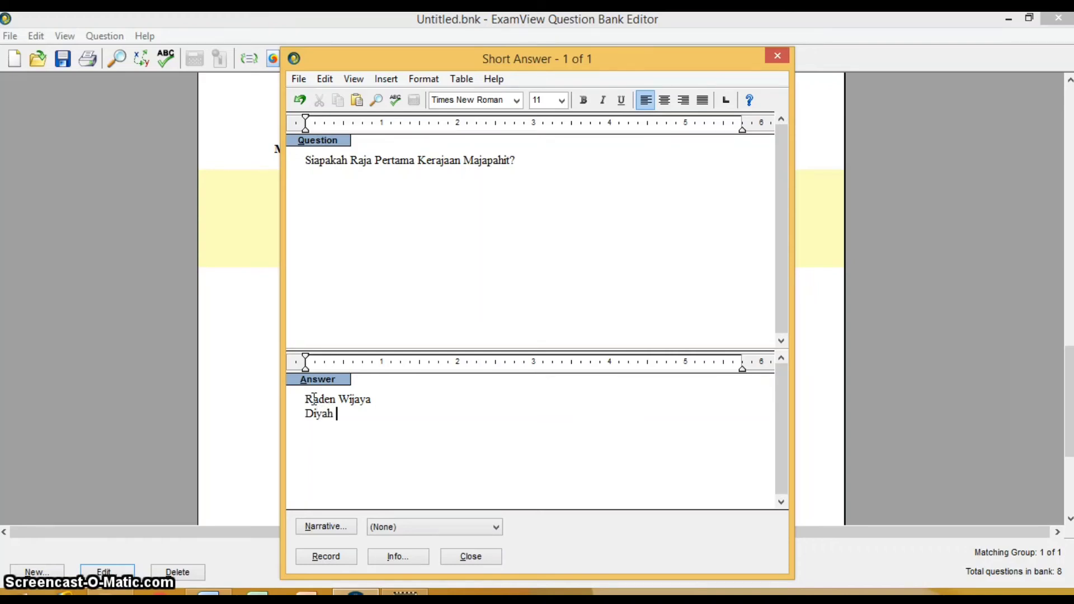
pyautogui.write('Wi')
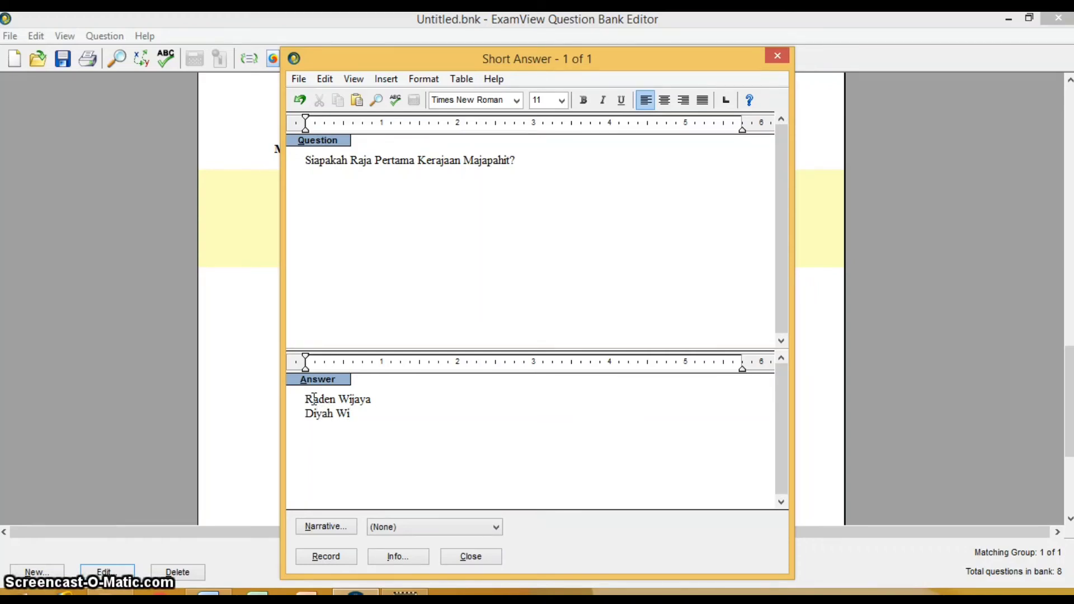
pyautogui.write('jaya')
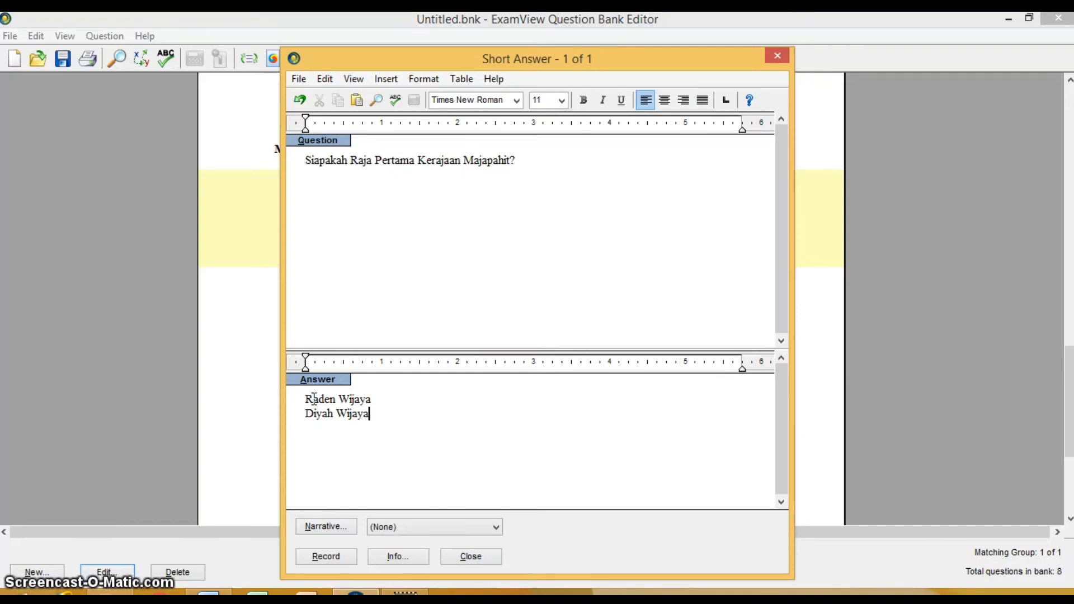
# Step: Insert the answer variants RADEN WIJAYA and raden wijaya on separate lines under Raden Wijaya, and place the cursor on a new line below Diyah Wijaya
pyautogui.press('Up')
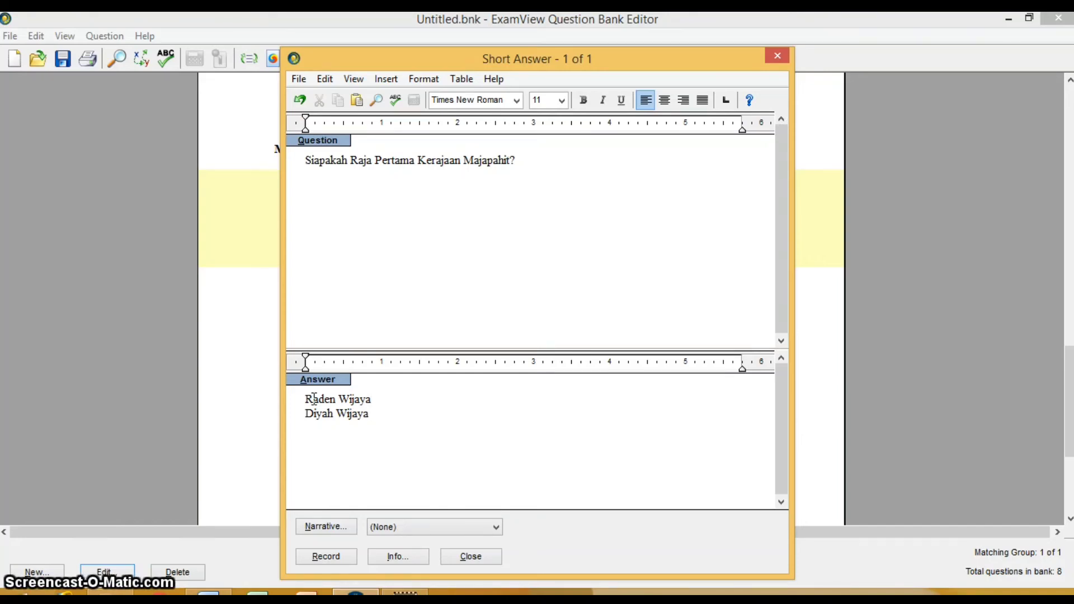
pyautogui.press('Return')
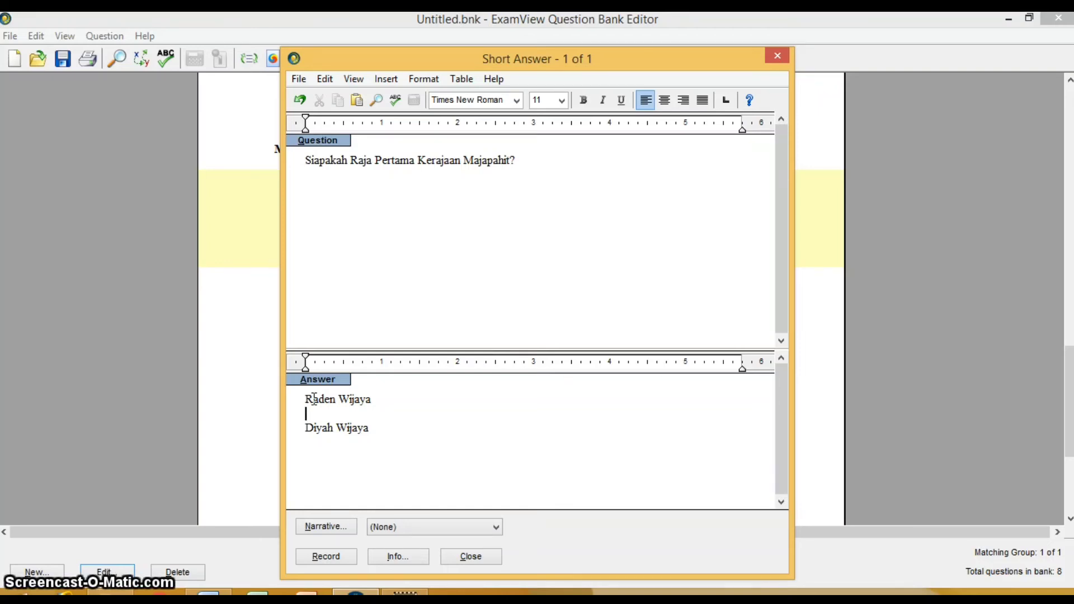
pyautogui.write('RAD')
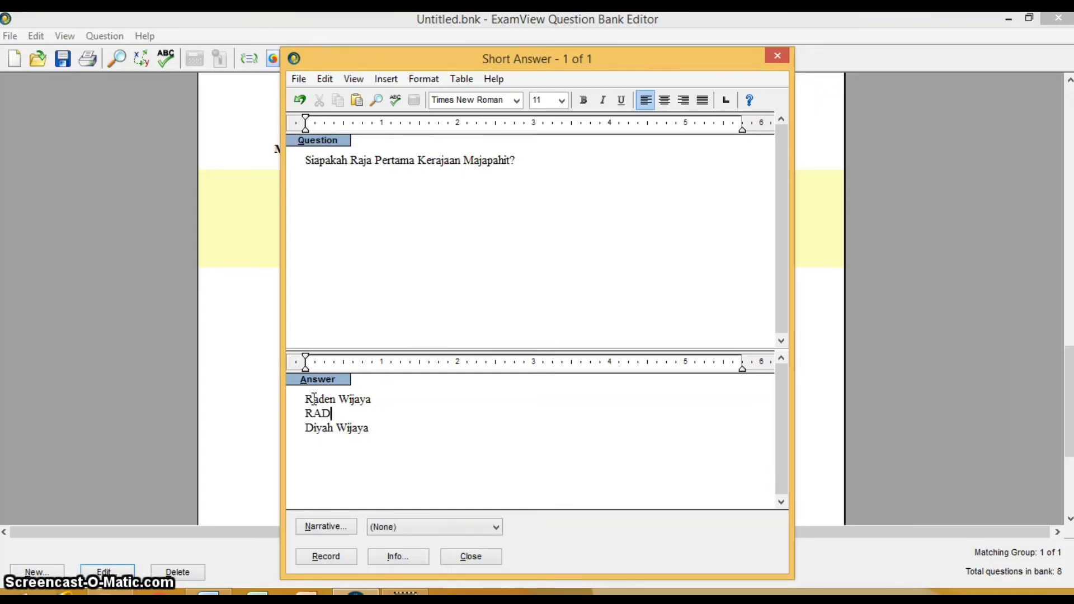
pyautogui.write('EN WIJAYA')
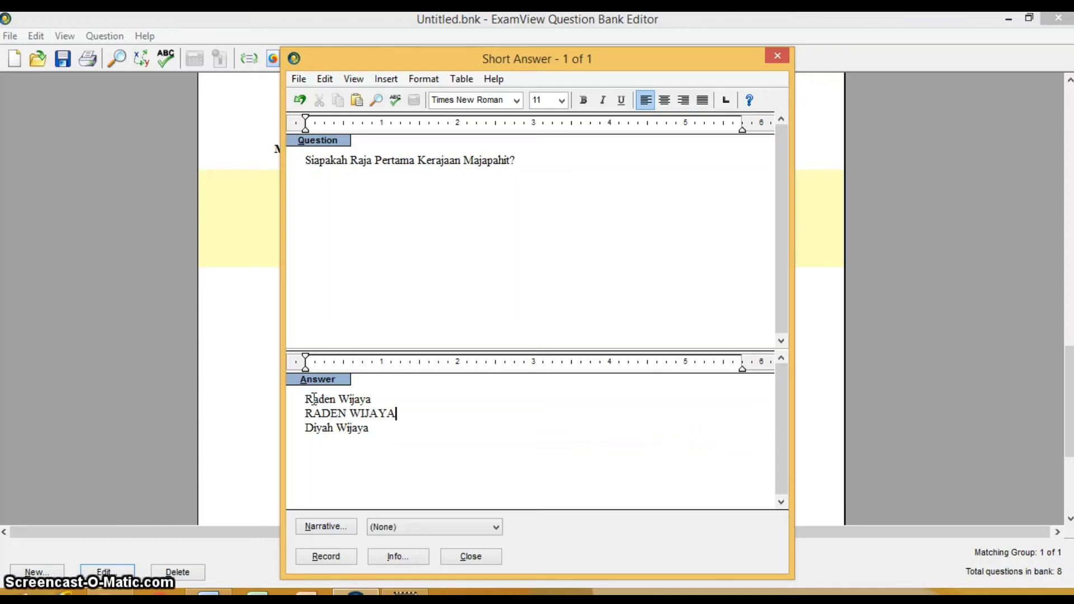
pyautogui.press('Return')
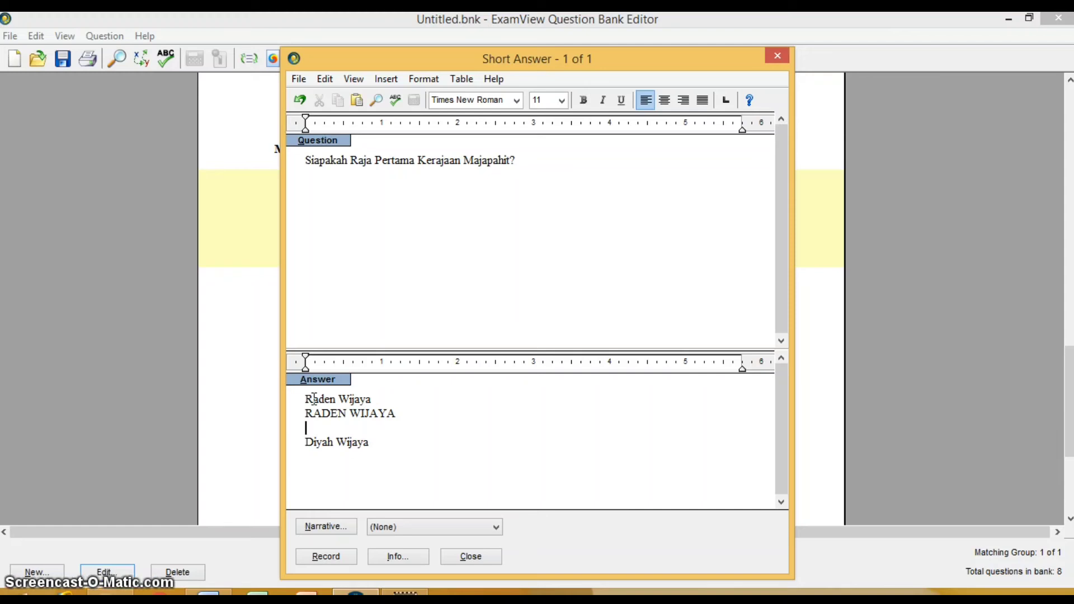
pyautogui.write('raden wi')
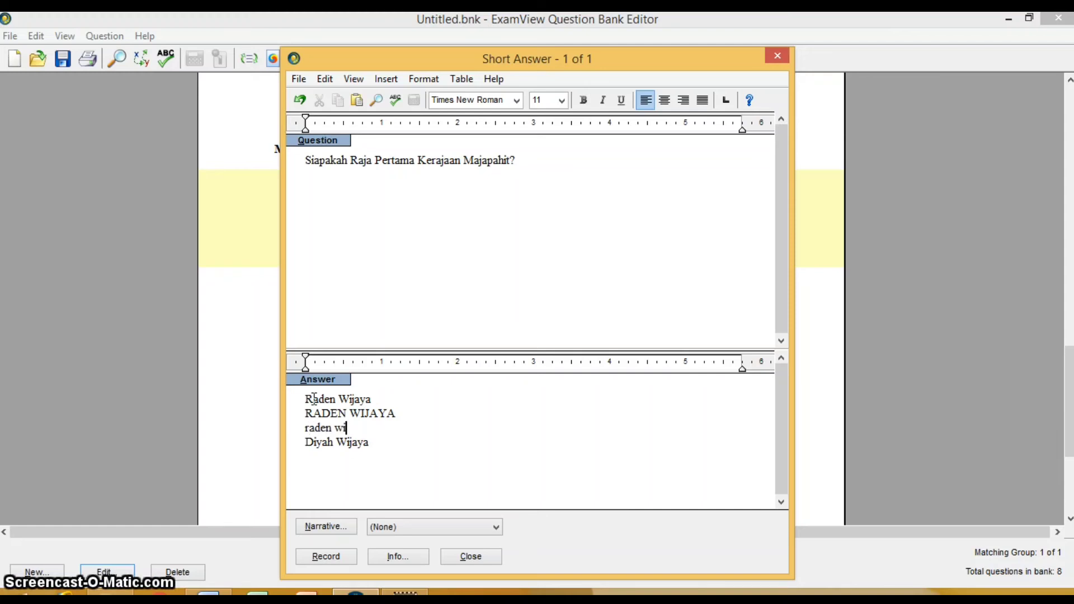
pyautogui.write('jaya')
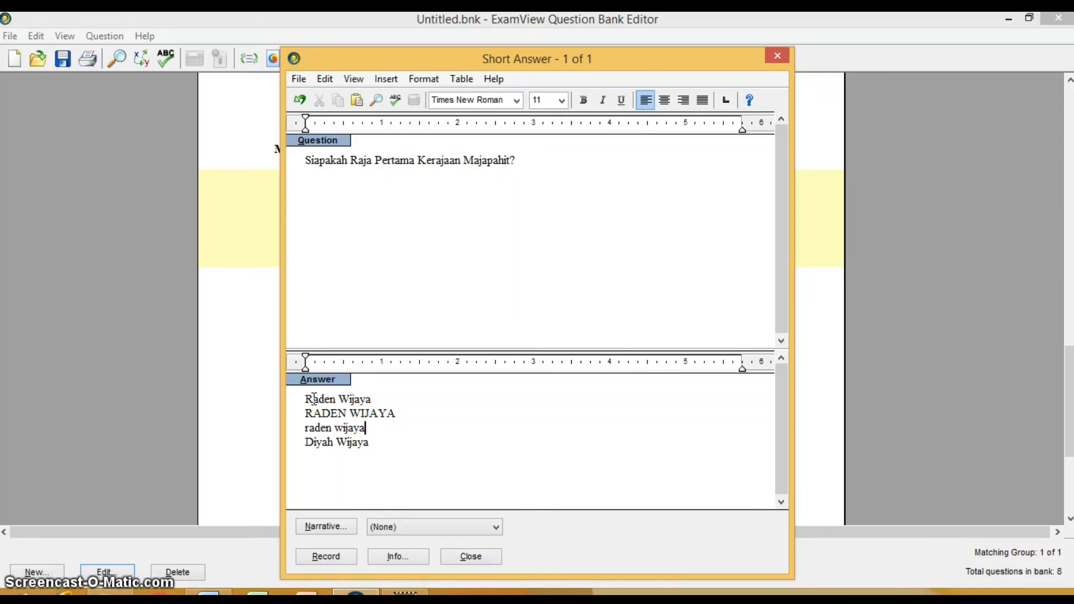
pyautogui.press('Down')
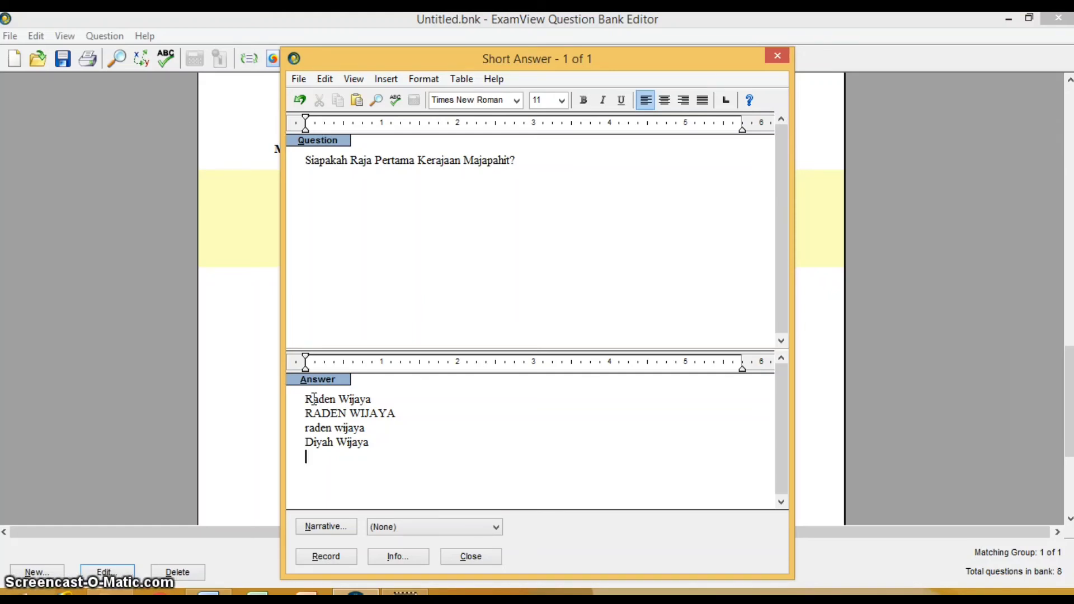
pyautogui.write('DIYA')
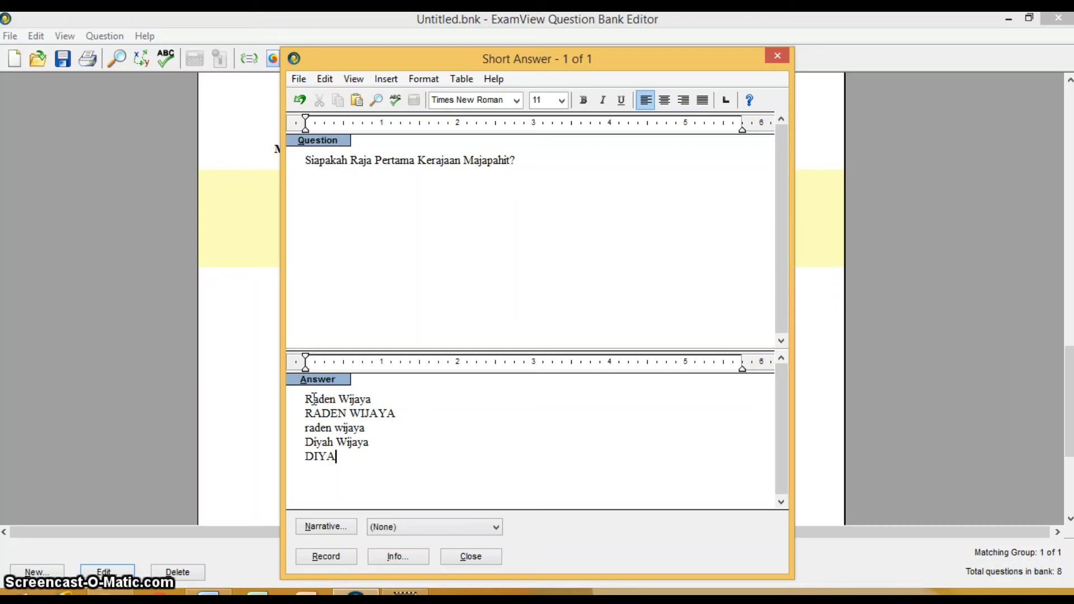
pyautogui.write('H WIJAYA ')
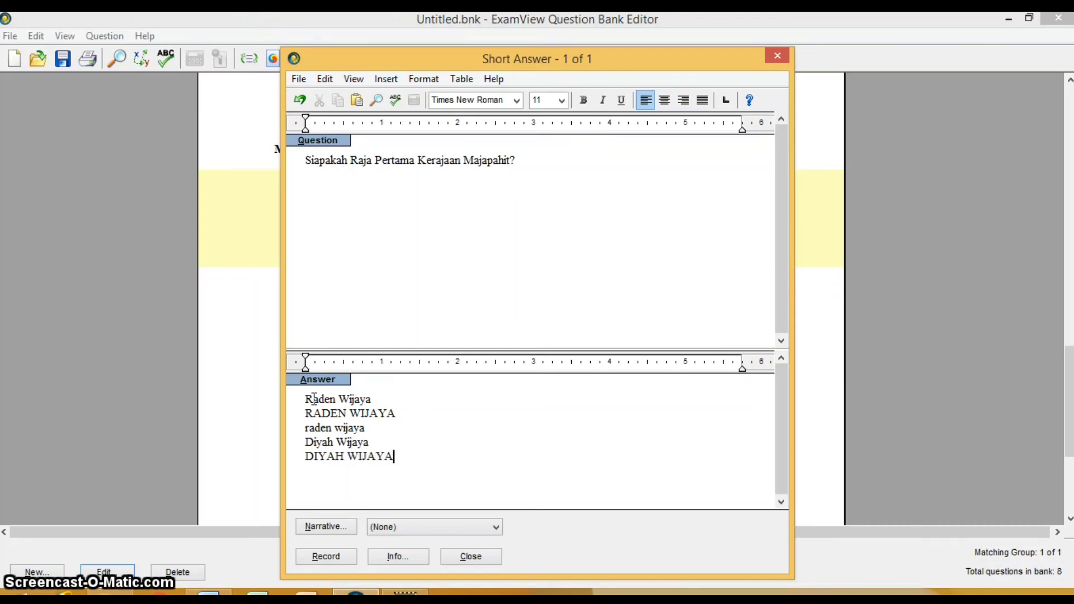
pyautogui.write('d')
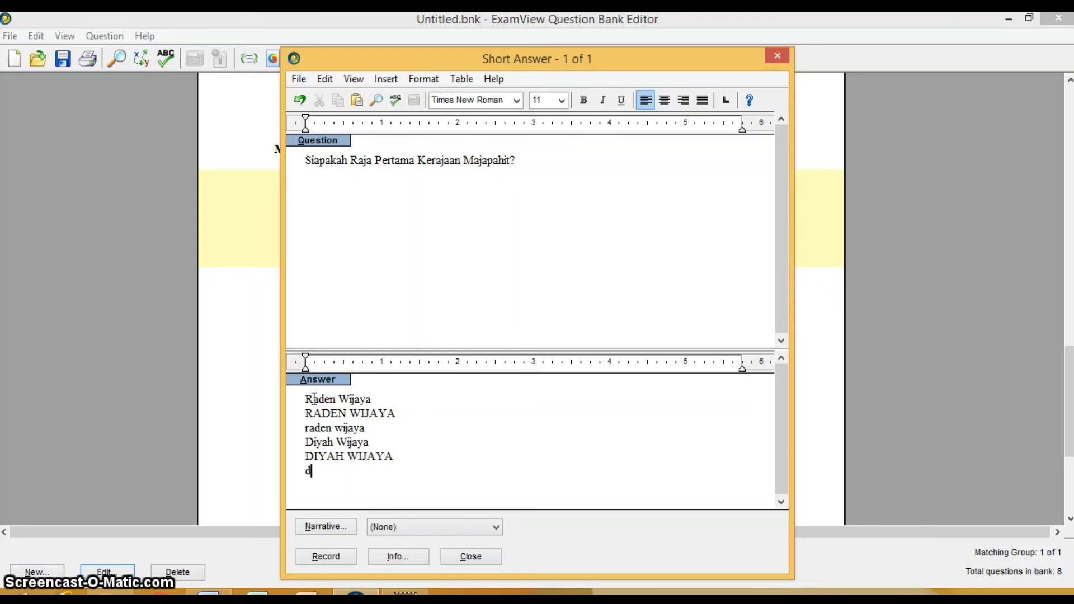
pyautogui.write('iyah wij')
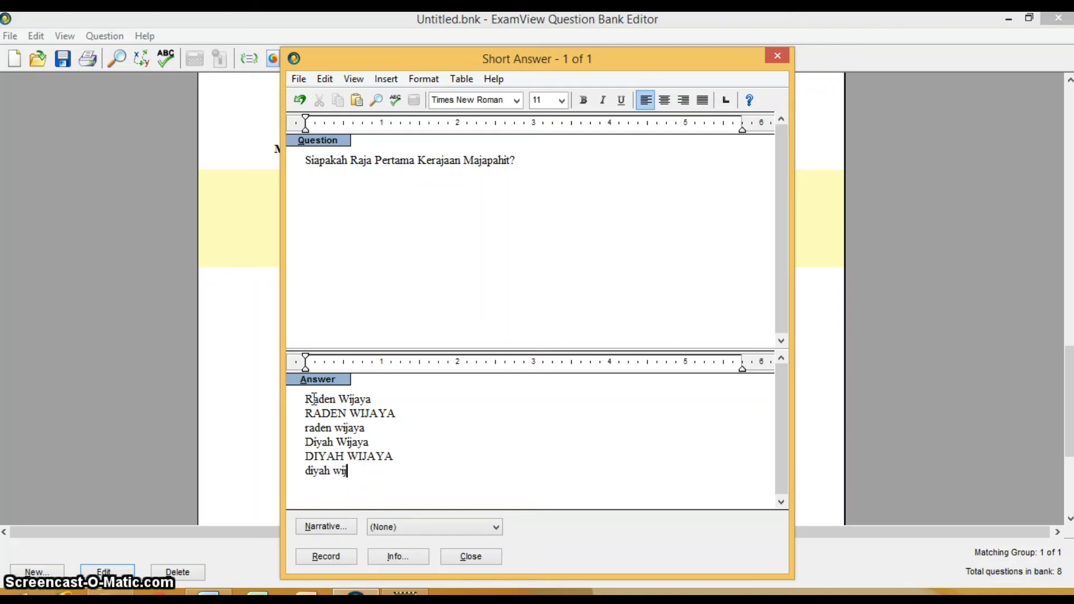
pyautogui.write('aya')
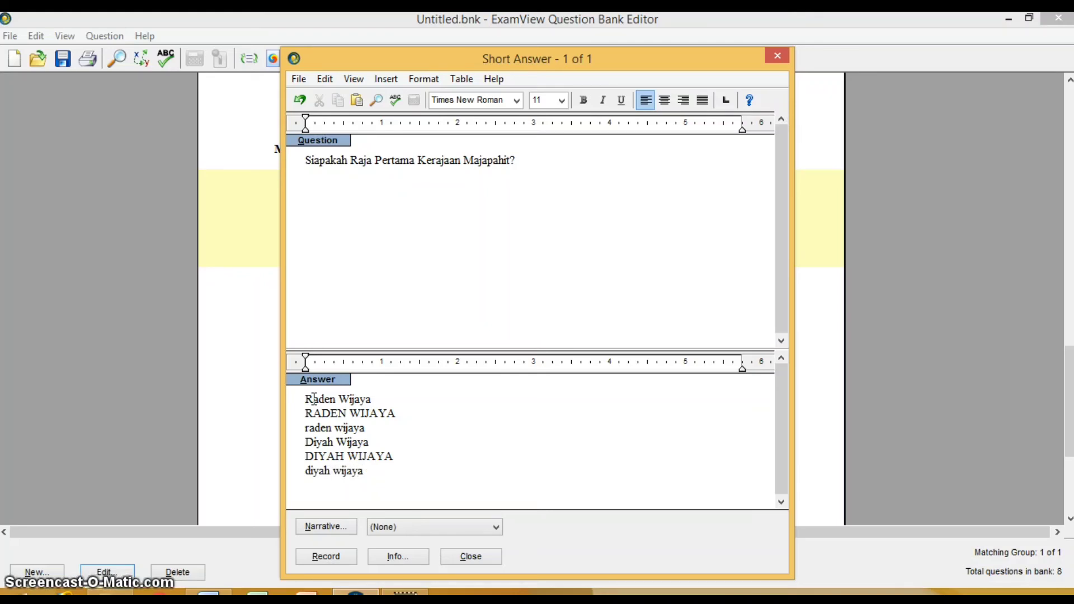
pyautogui.click(338, 558)
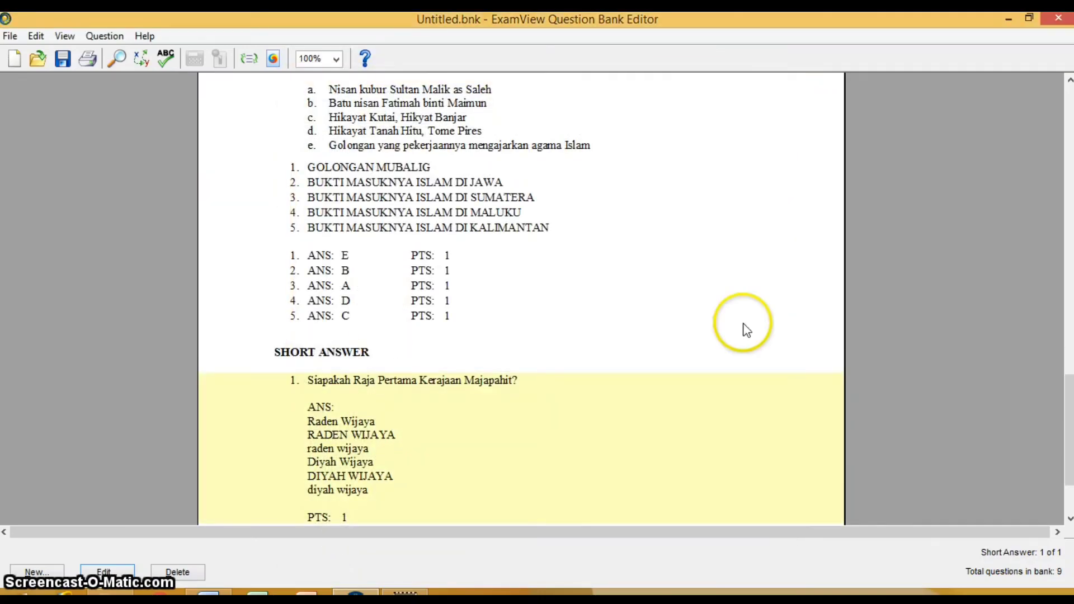
# Step: Save the question bank in the Banks folder under the file name "xi sejarah peminatan"
pyautogui.click(1069, 421)
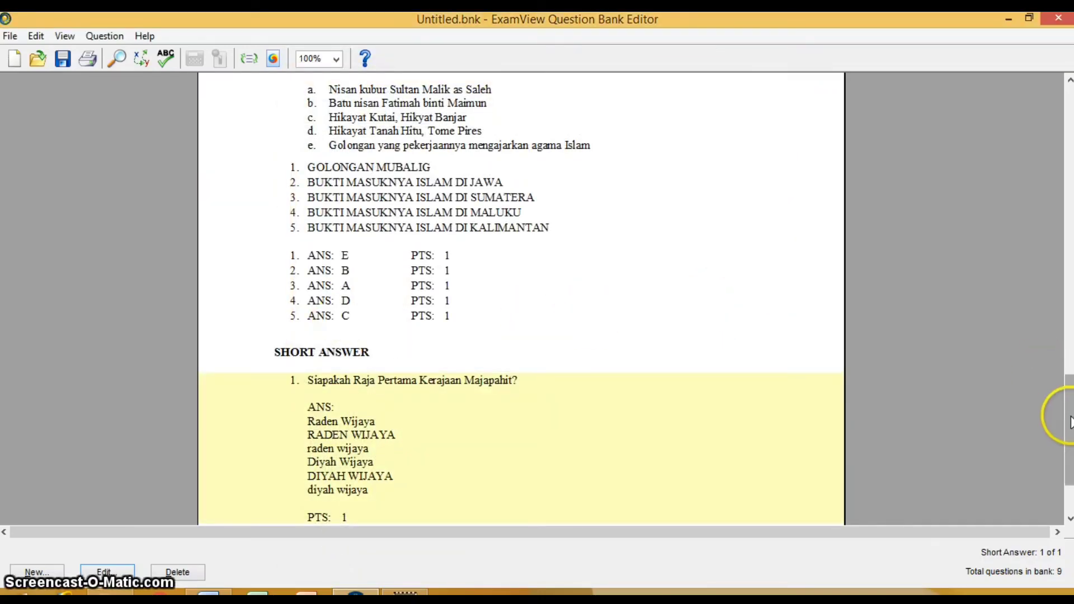
pyautogui.moveTo(1070, 420); pyautogui.dragTo(1069, 175)
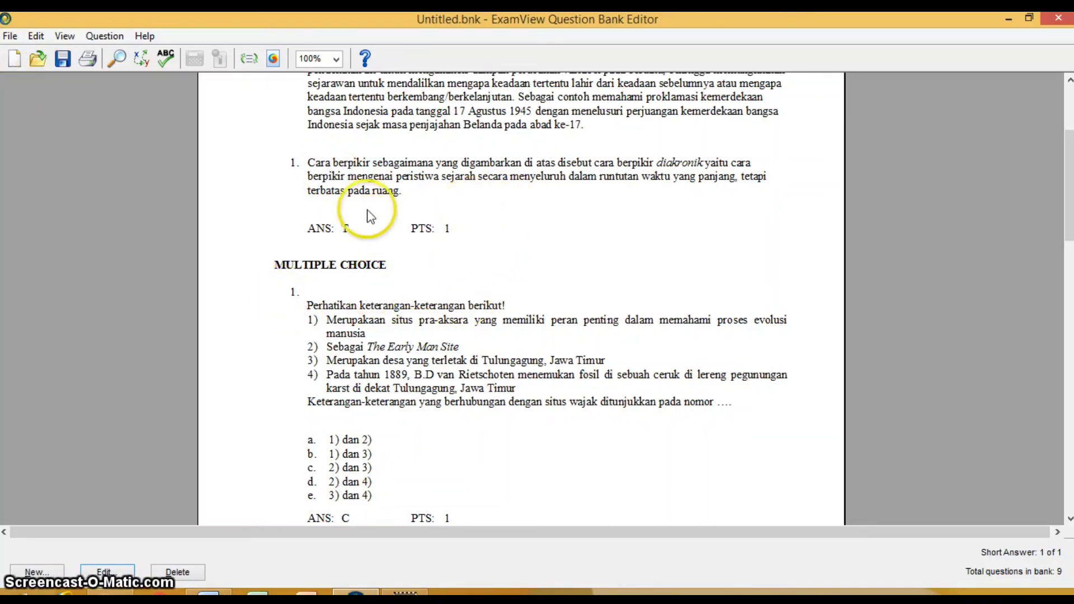
pyautogui.click(11, 37)
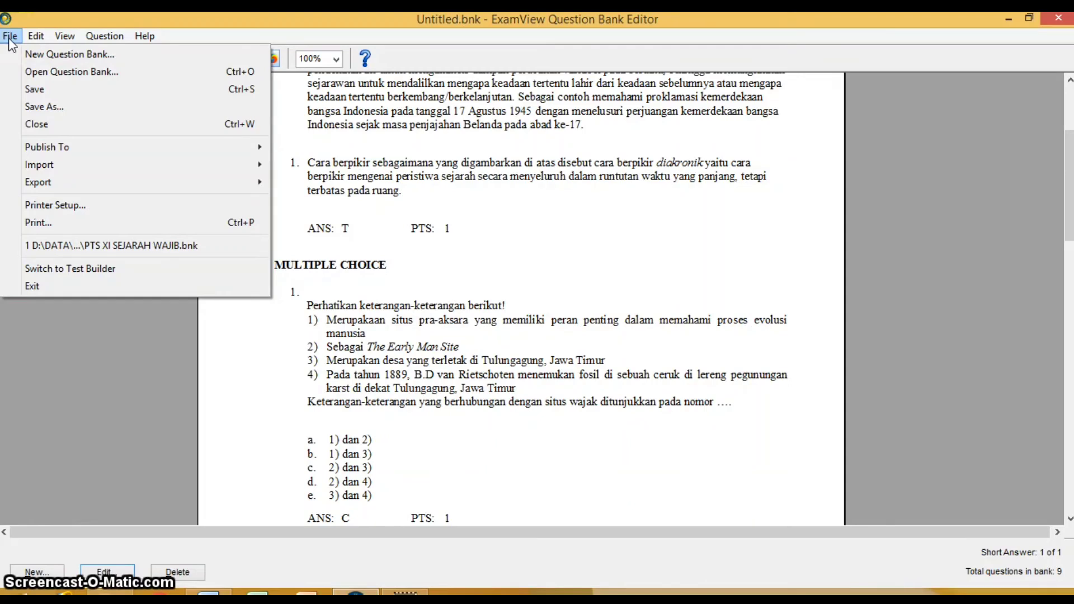
pyautogui.click(33, 91)
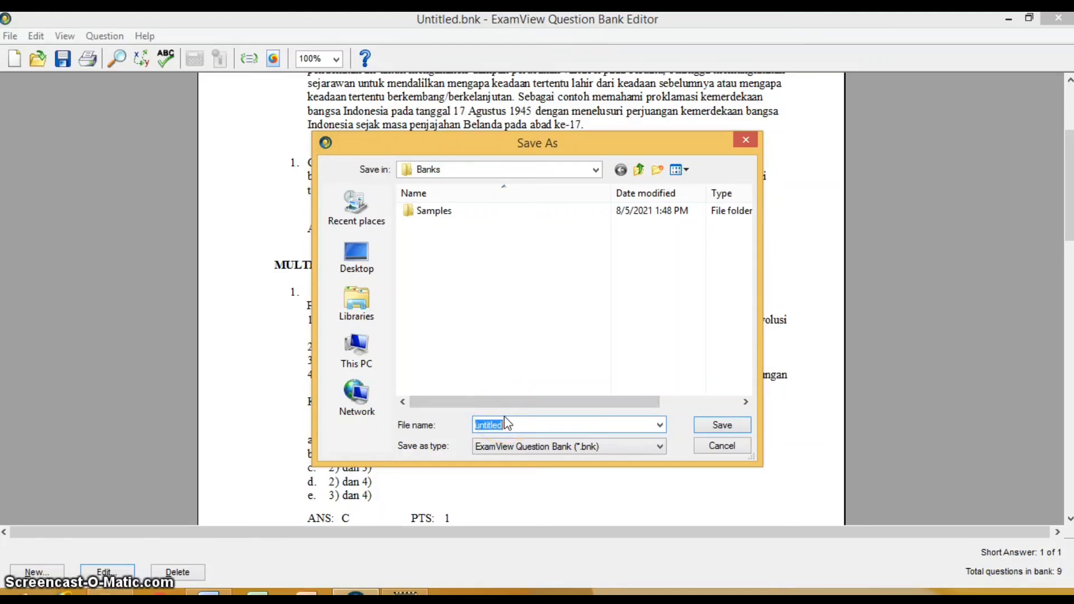
pyautogui.write('sejarah')
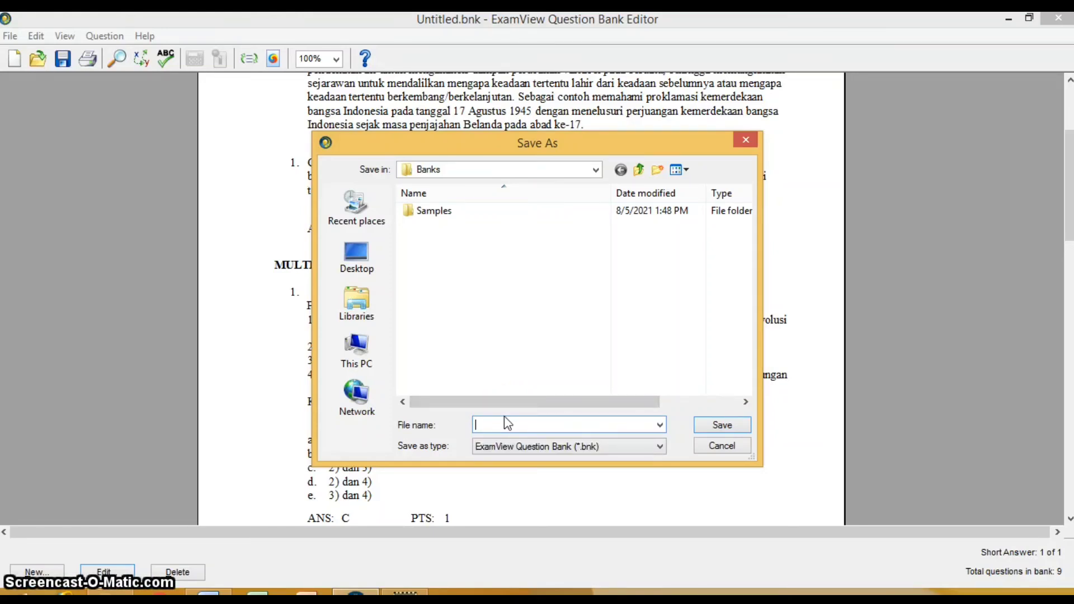
pyautogui.write('xi ')
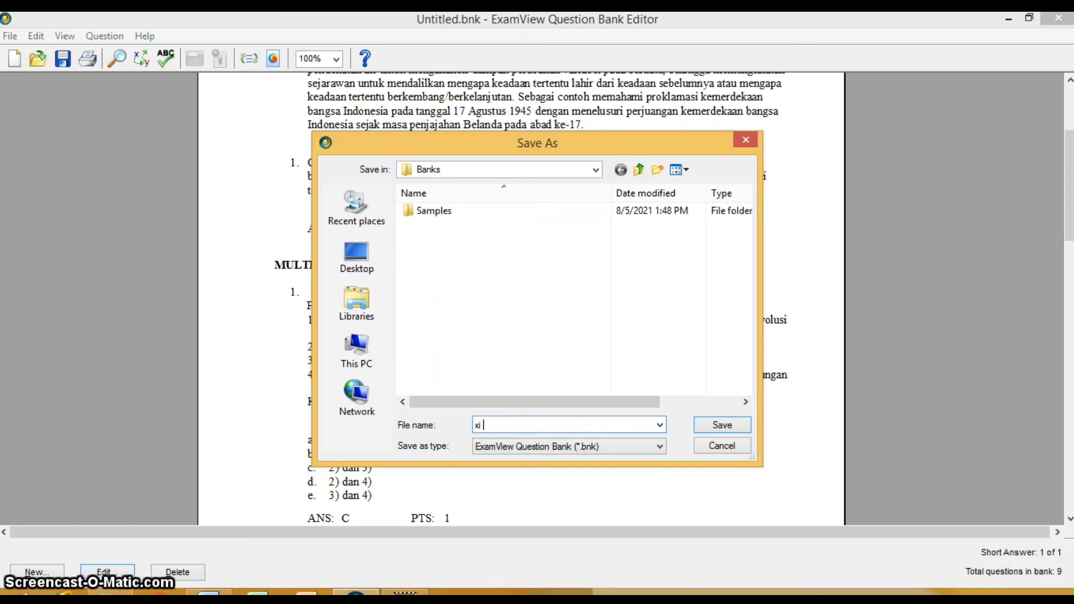
pyautogui.write('sejarah peminatan')
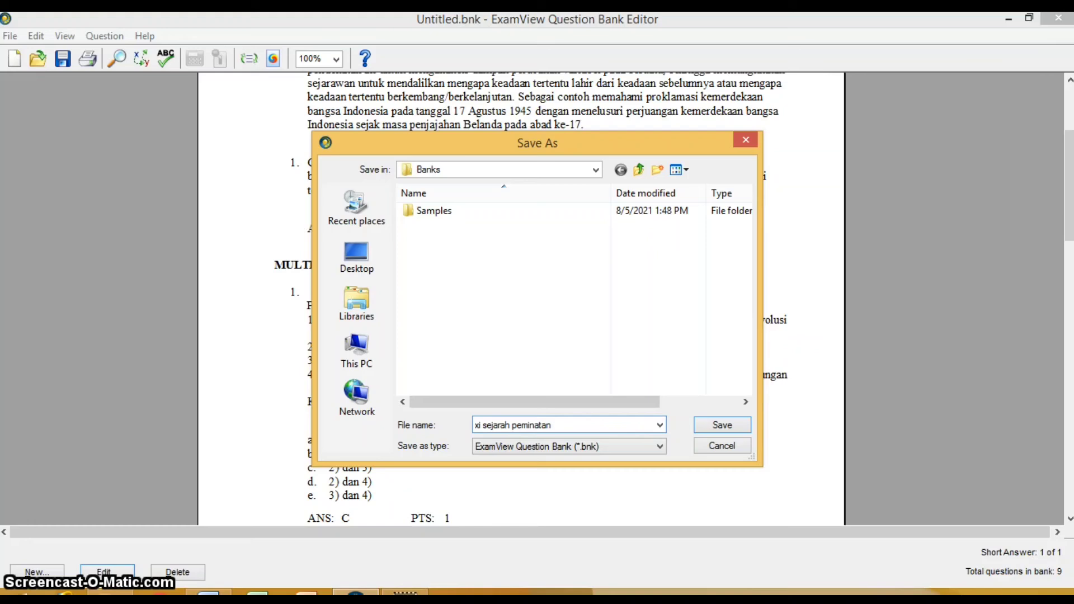
pyautogui.click(725, 426)
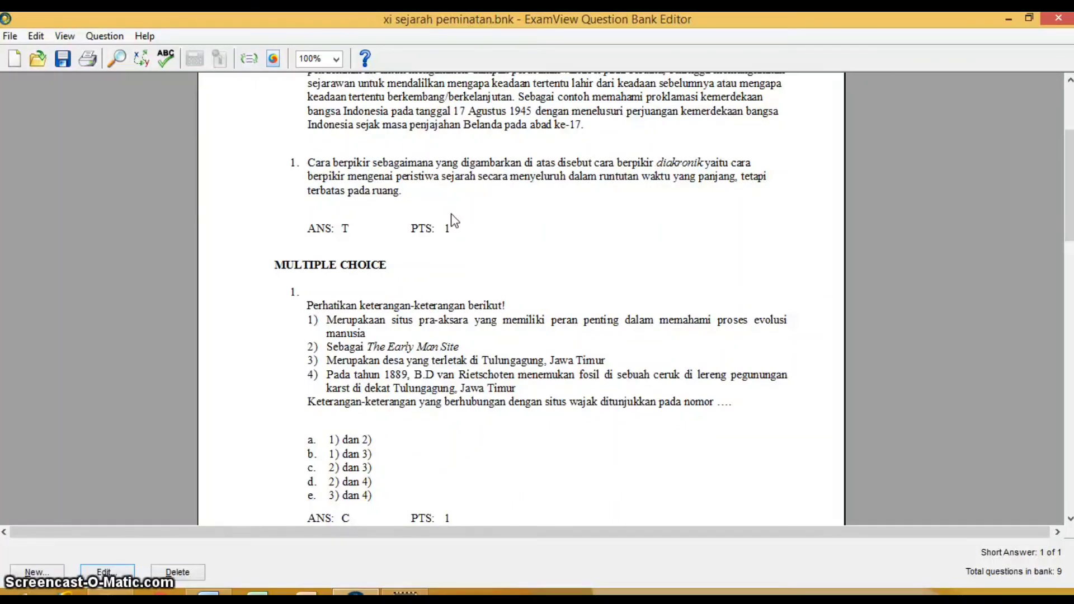
# Step: Export the question bank in Blackboard 7.1+ format to the Banks folder with the file name "xi sejarah peminatan"
pyautogui.click(188, 173)
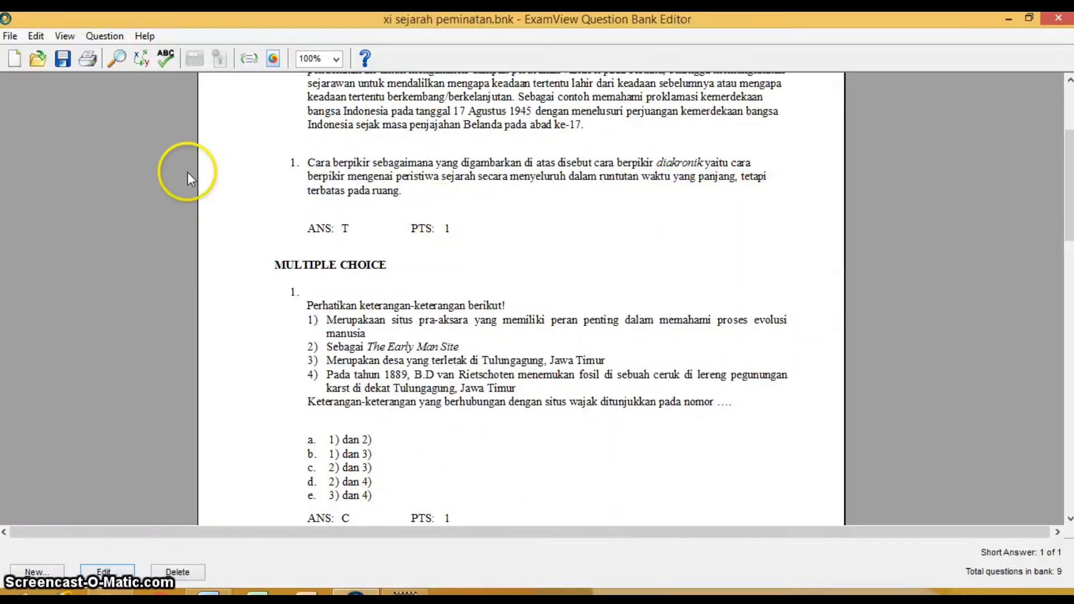
pyautogui.click(9, 37)
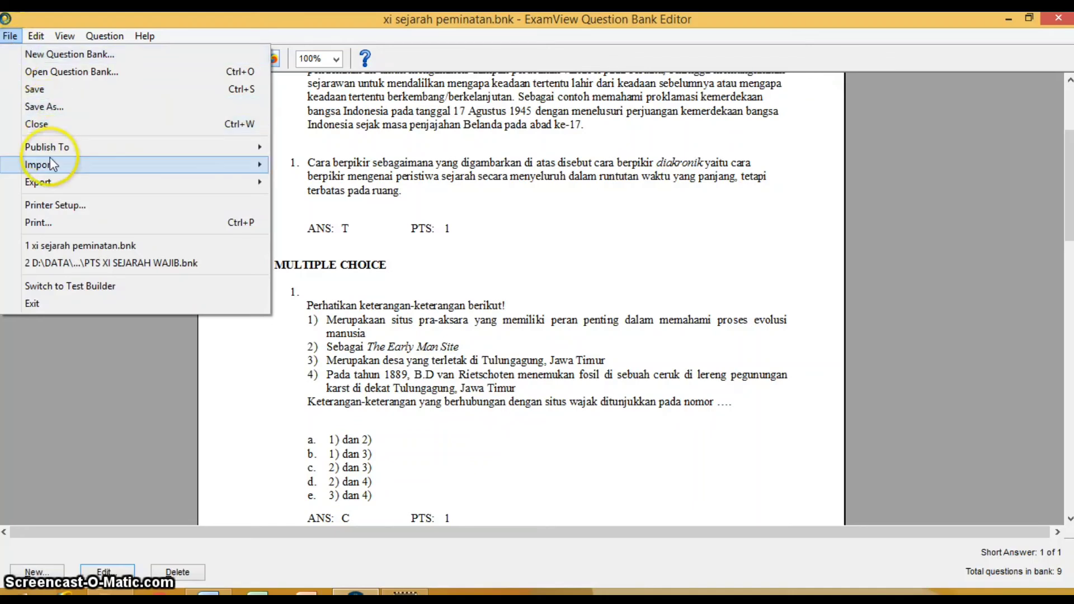
pyautogui.click(49, 182)
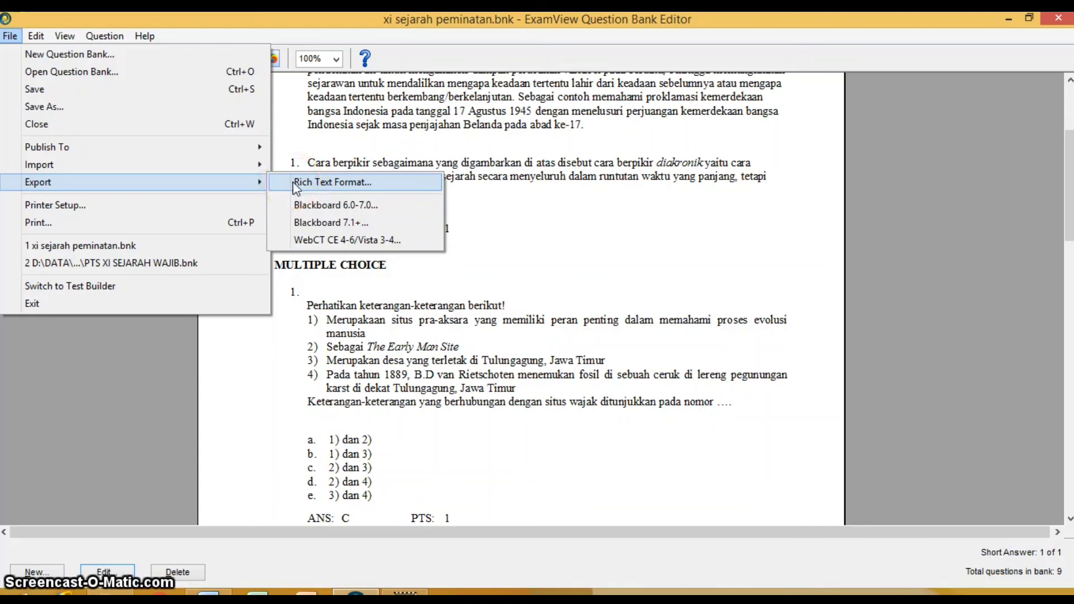
pyautogui.click(339, 222)
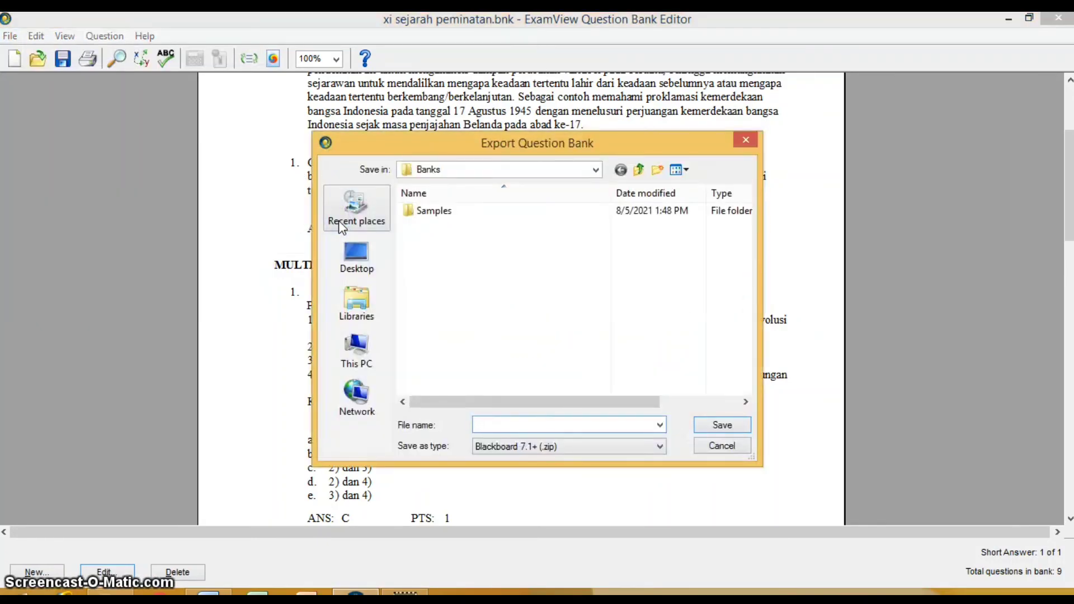
pyautogui.click(491, 424)
pyautogui.write('x')
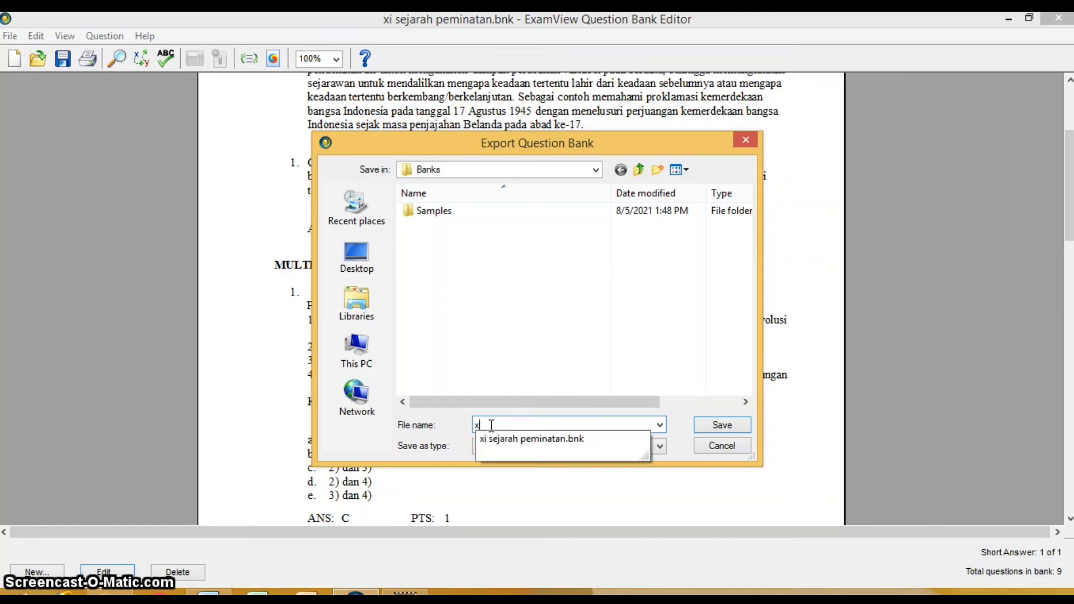
pyautogui.write('i sejarah pemi')
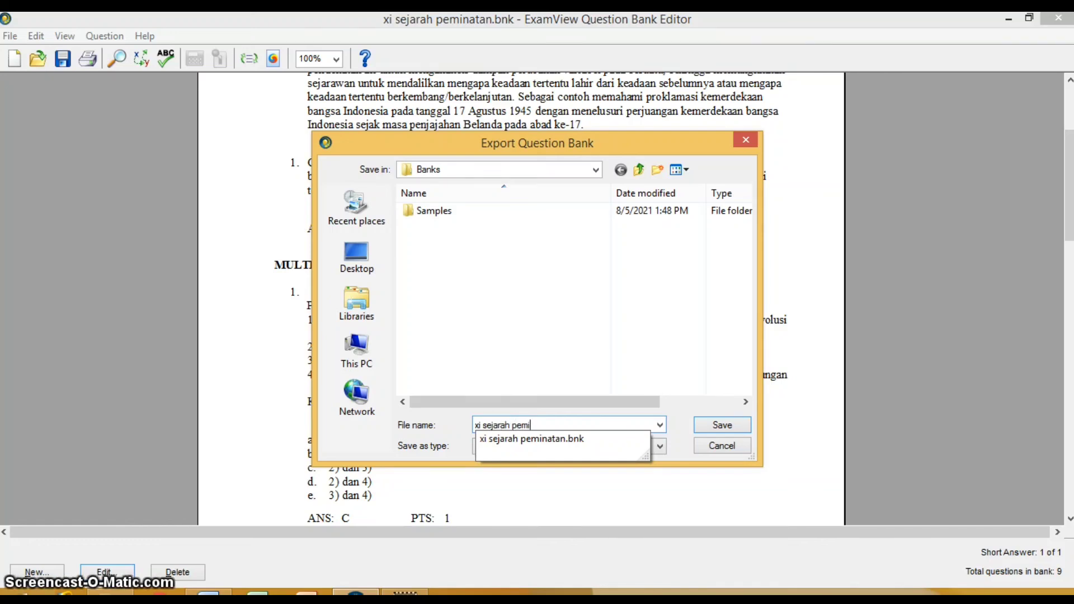
pyautogui.write('natan')
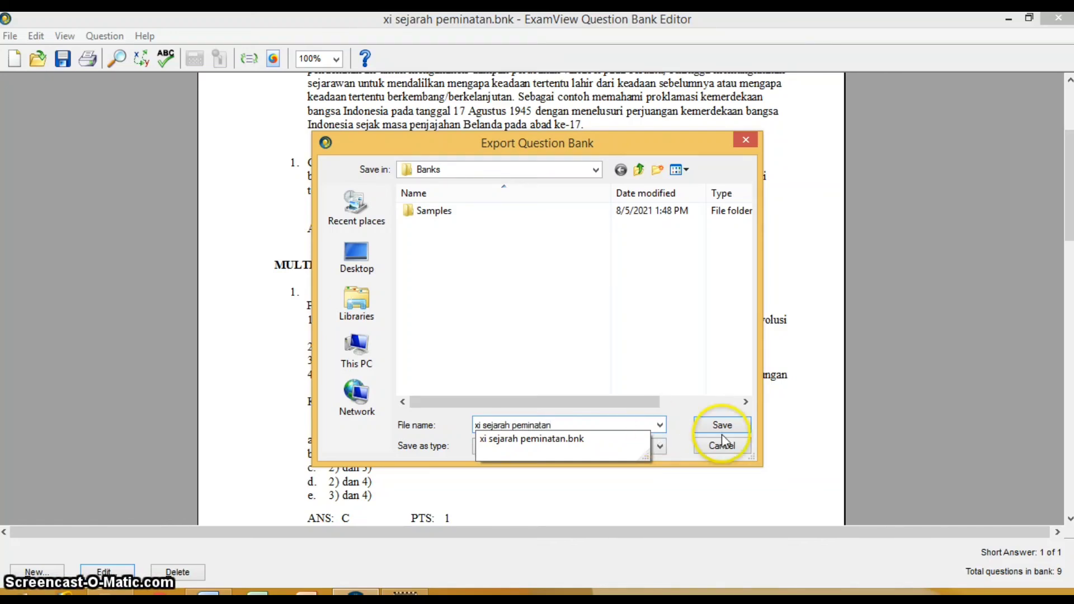
pyautogui.click(722, 425)
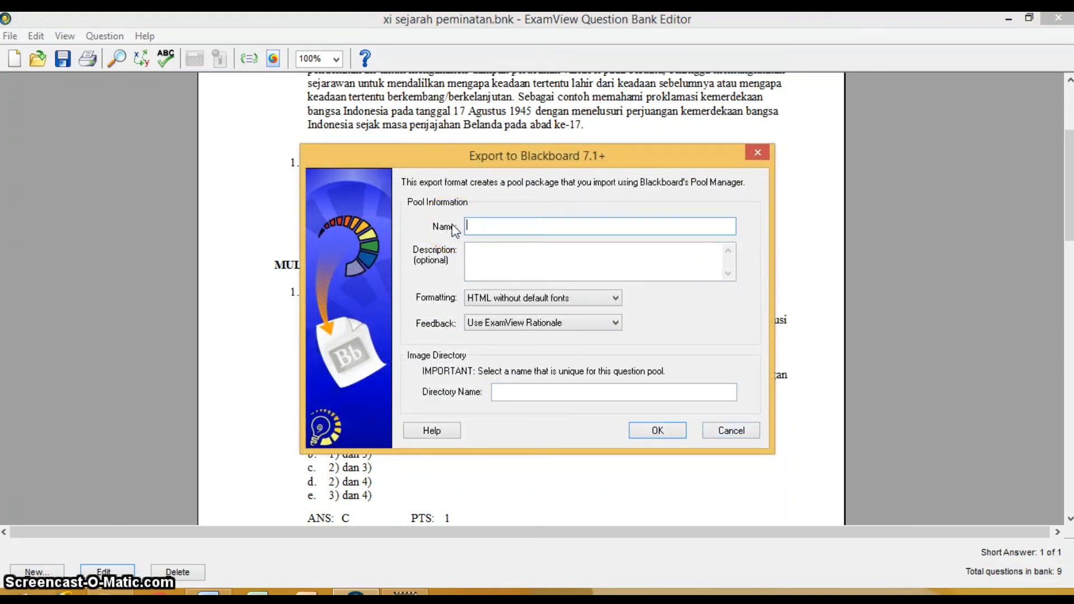
# Step: Name the Blackboard question pool "xi sejarah peminatan"
pyautogui.write('xi se')
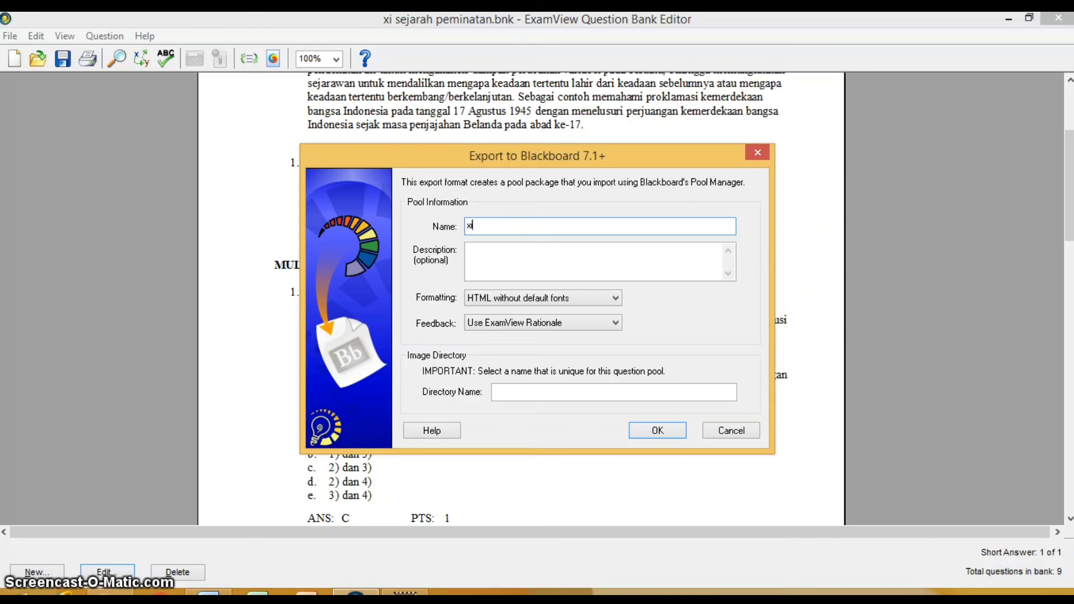
pyautogui.write('jarah')
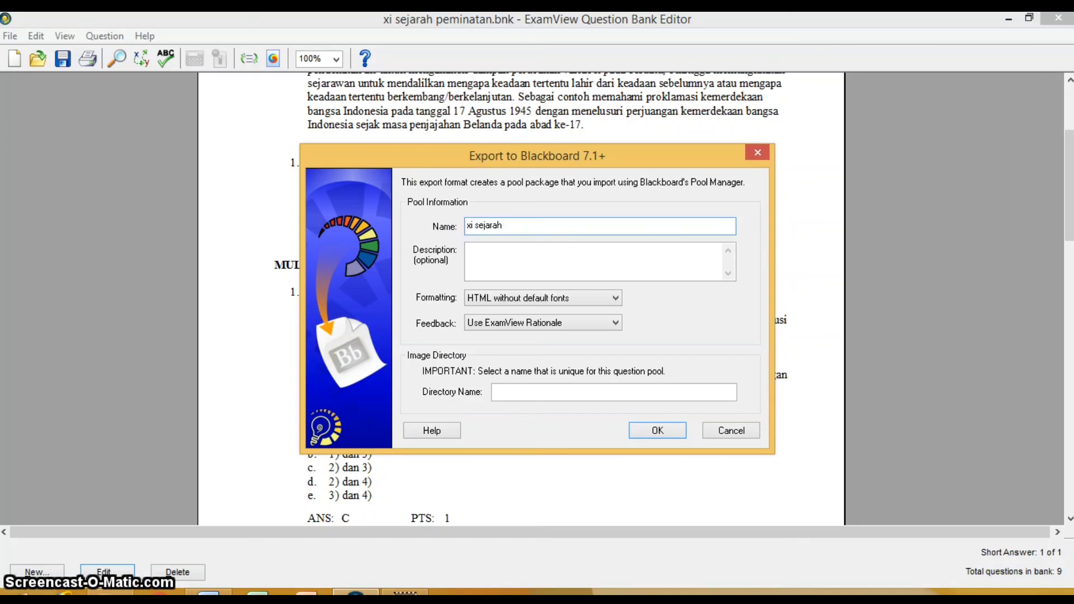
pyautogui.write(' peminata')
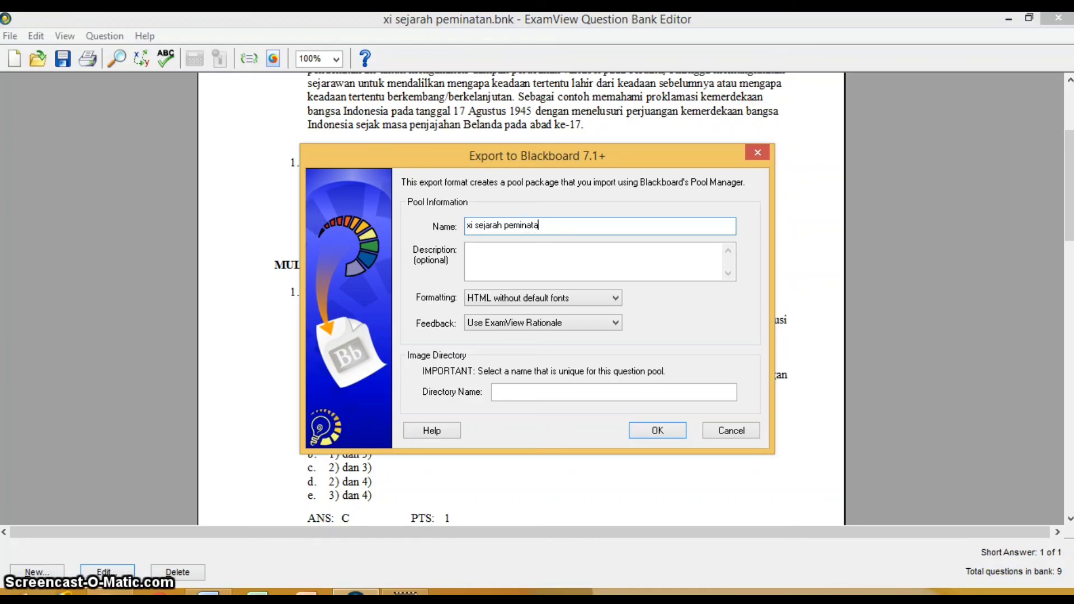
pyautogui.write('n')
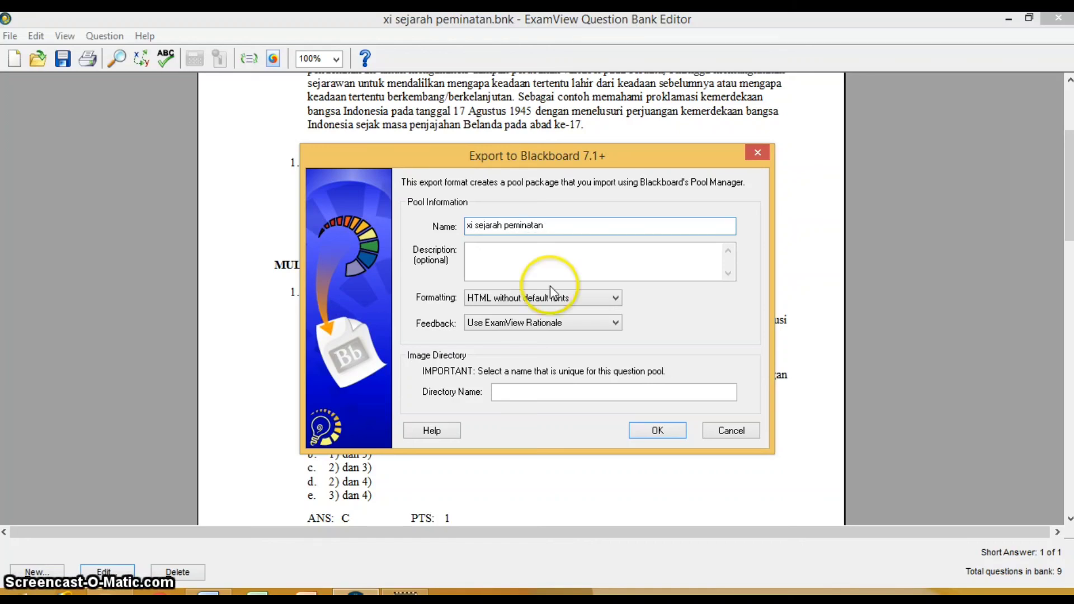
# Step: Set the image directory name to "PAT XI SEJARAH PEMINATAN" and complete the Blackboard export
pyautogui.click(505, 392)
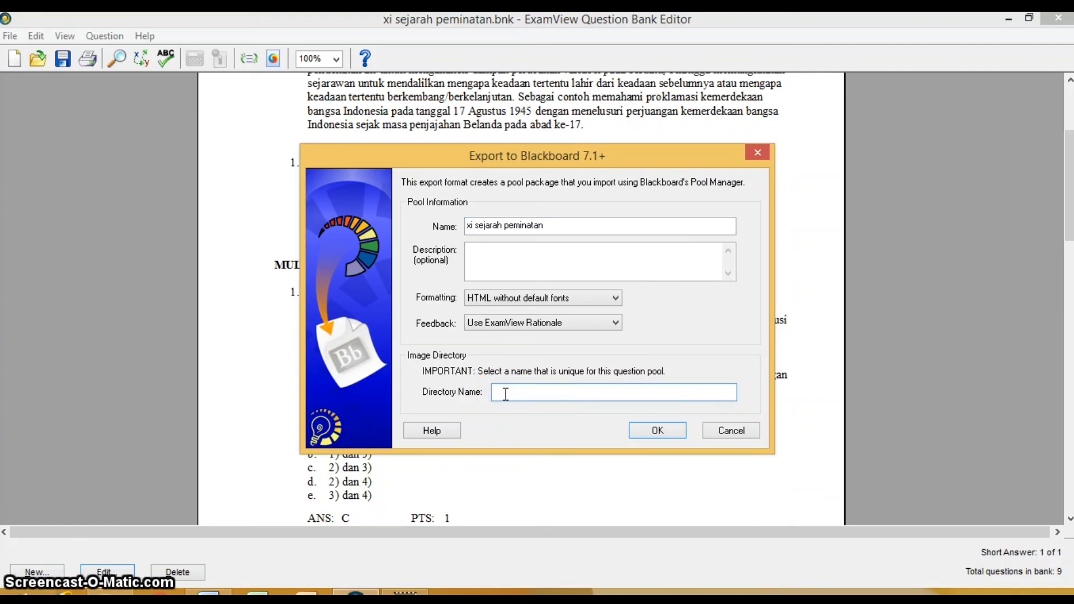
pyautogui.write('papel')
pyautogui.press('BackSpace')
pyautogui.press('BackSpace')
pyautogui.press('BackSpace')
pyautogui.write('PAT C')
pyautogui.press('BackSpace')
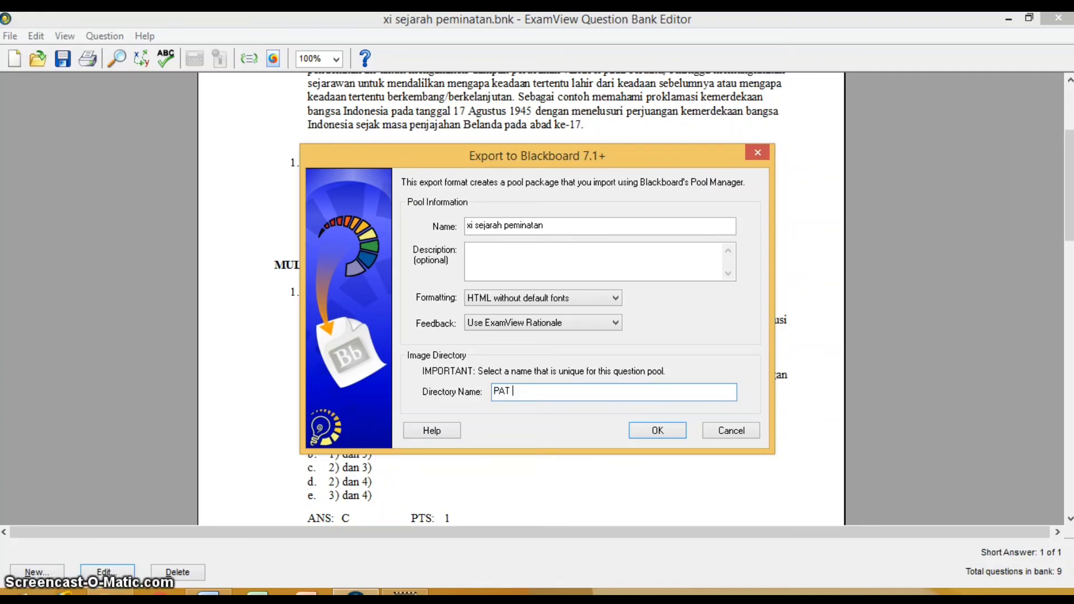
pyautogui.write('I')
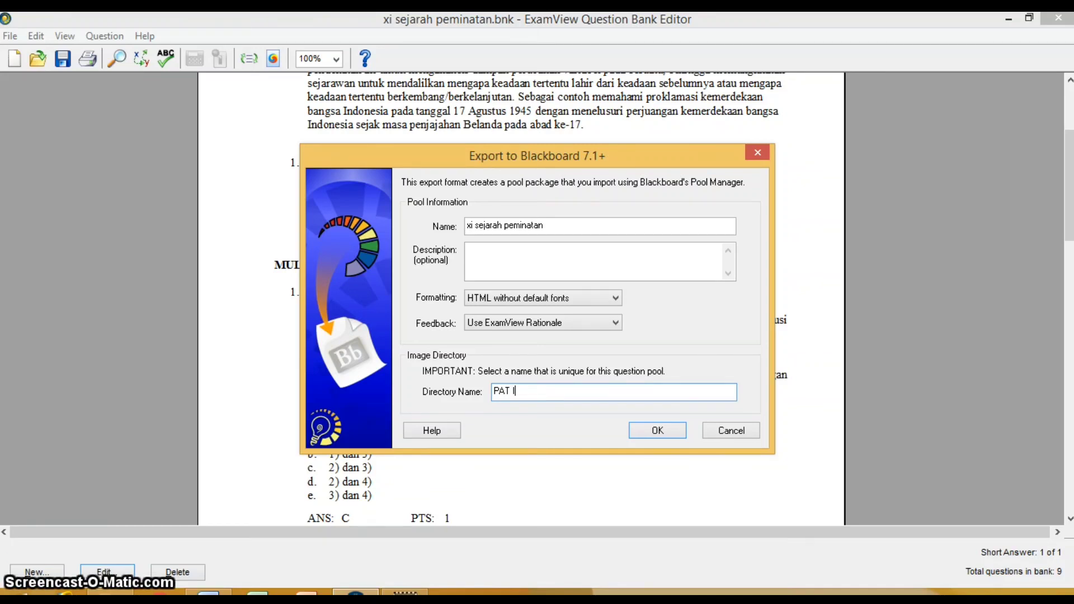
pyautogui.press('BackSpace')
pyautogui.write('XI SEJARAH PEMINATAN')
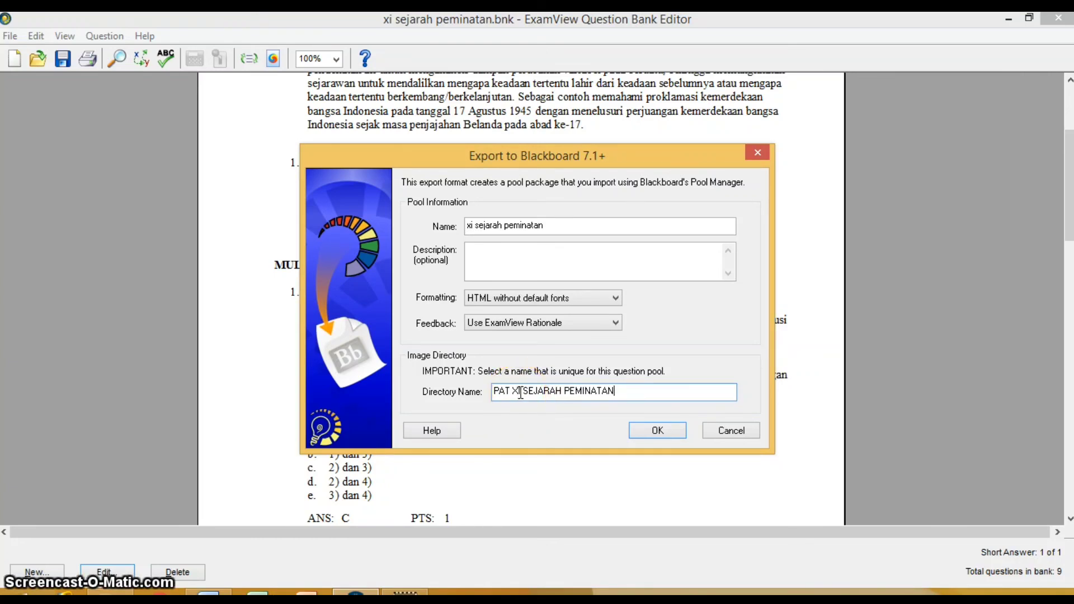
pyautogui.click(663, 431)
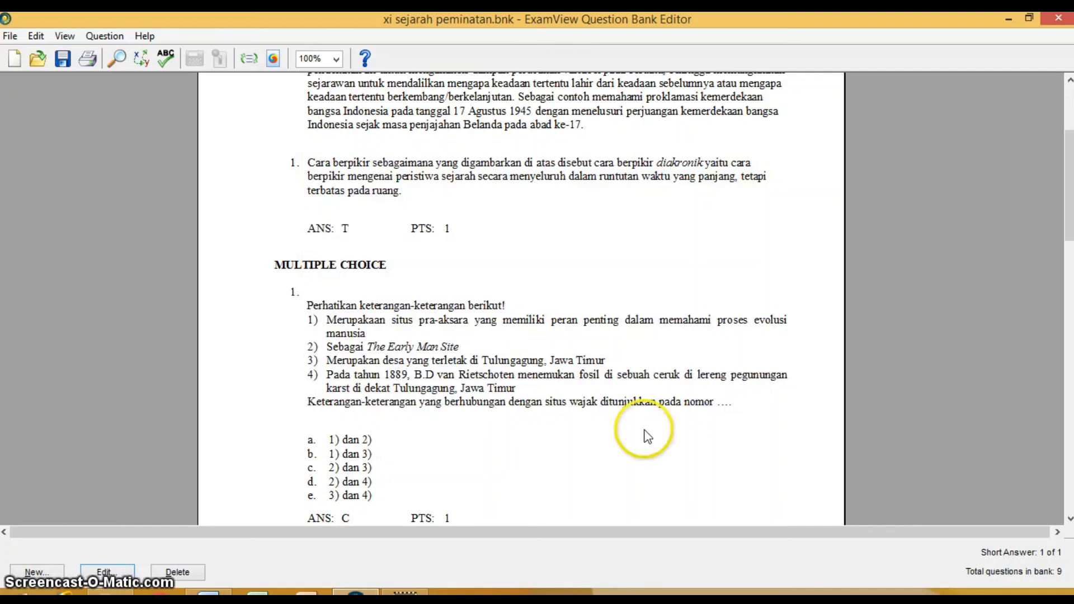
# Step: Switch to File Explorer and open the Banks folder in C:\ExamView to locate the exported "xi sejarah peminatan" ZIP archive
pyautogui.click(110, 592)
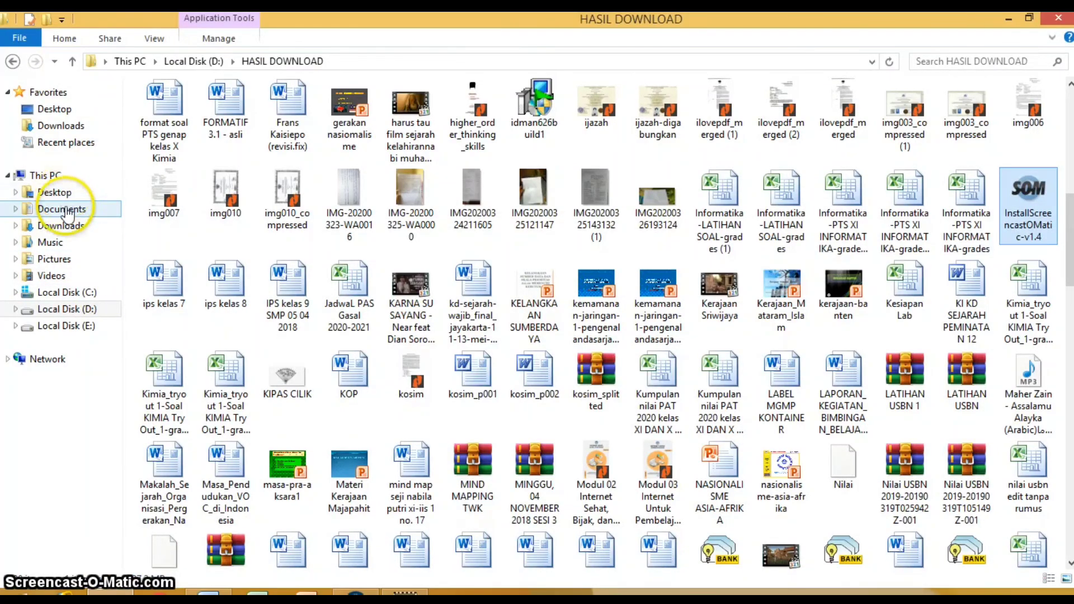
pyautogui.click(67, 294)
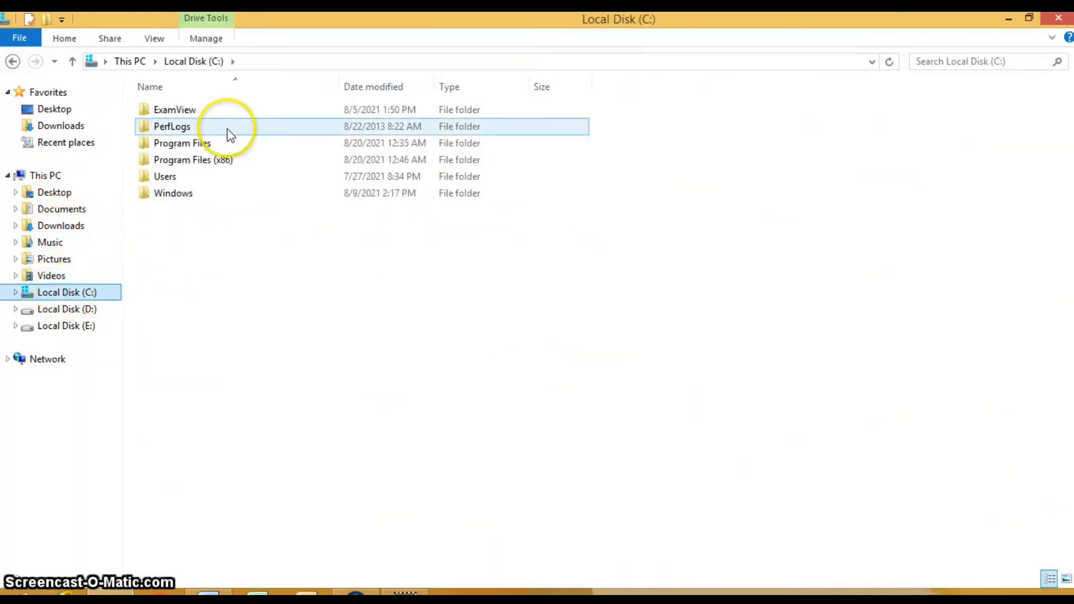
pyautogui.click(193, 161)
pyautogui.doubleClick(186, 114)
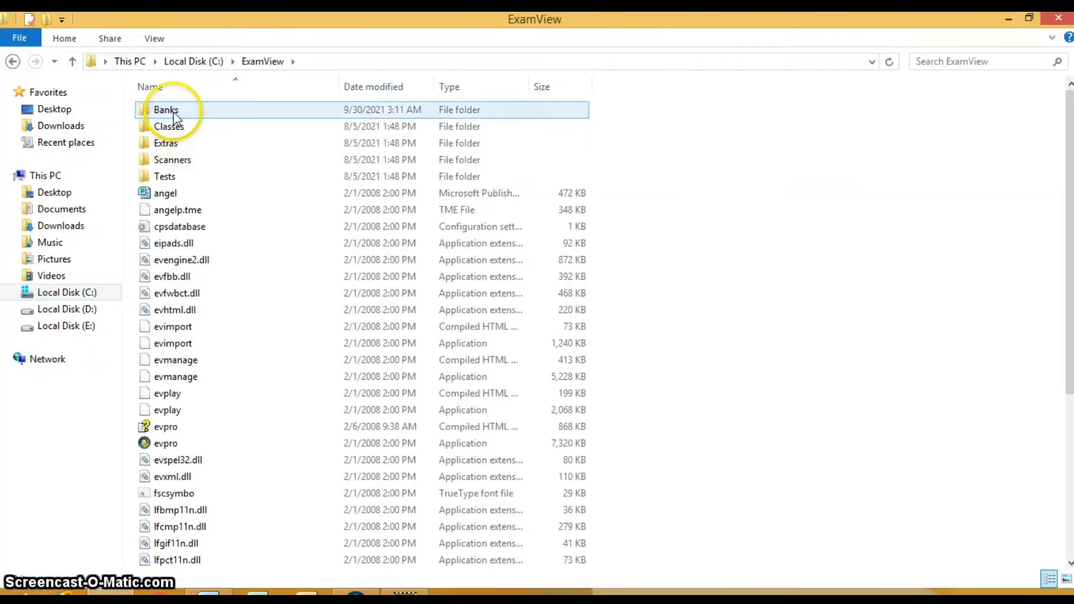
pyautogui.doubleClick(176, 111)
pyautogui.doubleClick(199, 147)
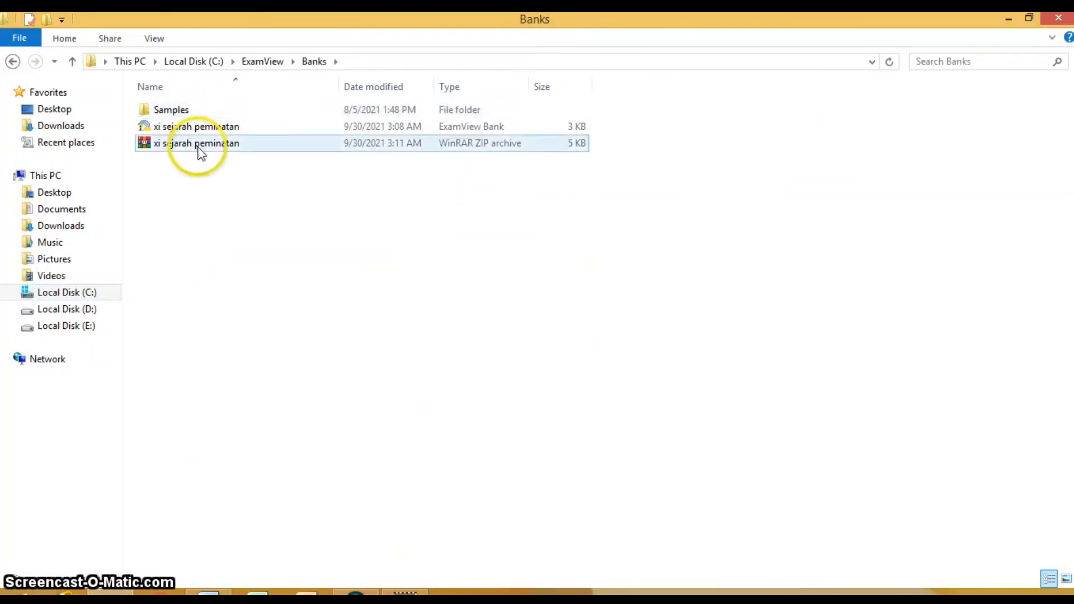
# Step: Examine the "xi sejarah peminatan" bank file and its exported ZIP archive in the Banks folder, and return to the ExamView Question Bank Editor
pyautogui.click(221, 144)
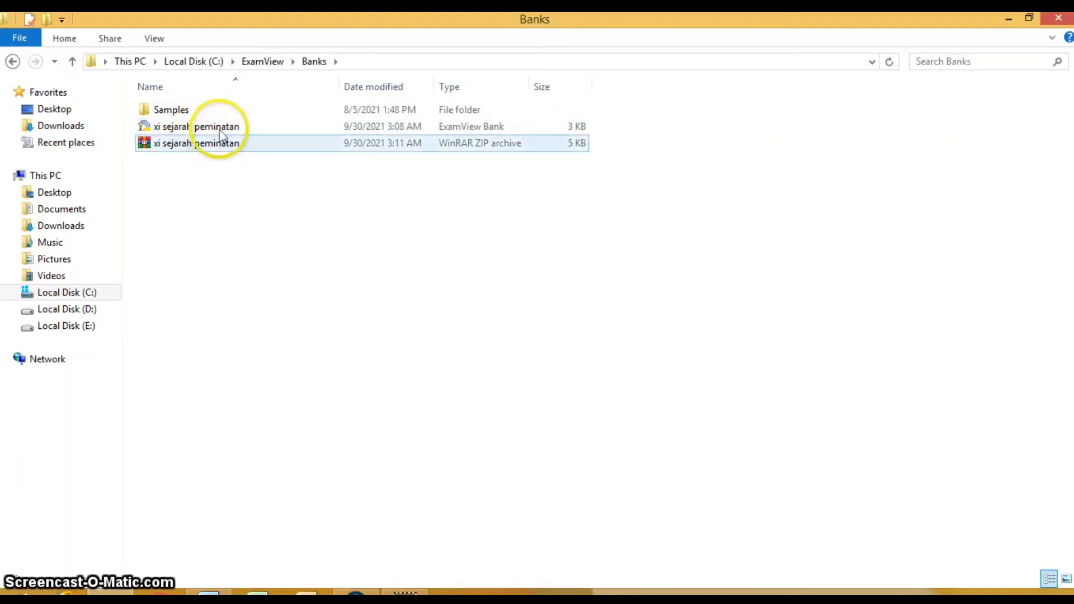
pyautogui.click(217, 129)
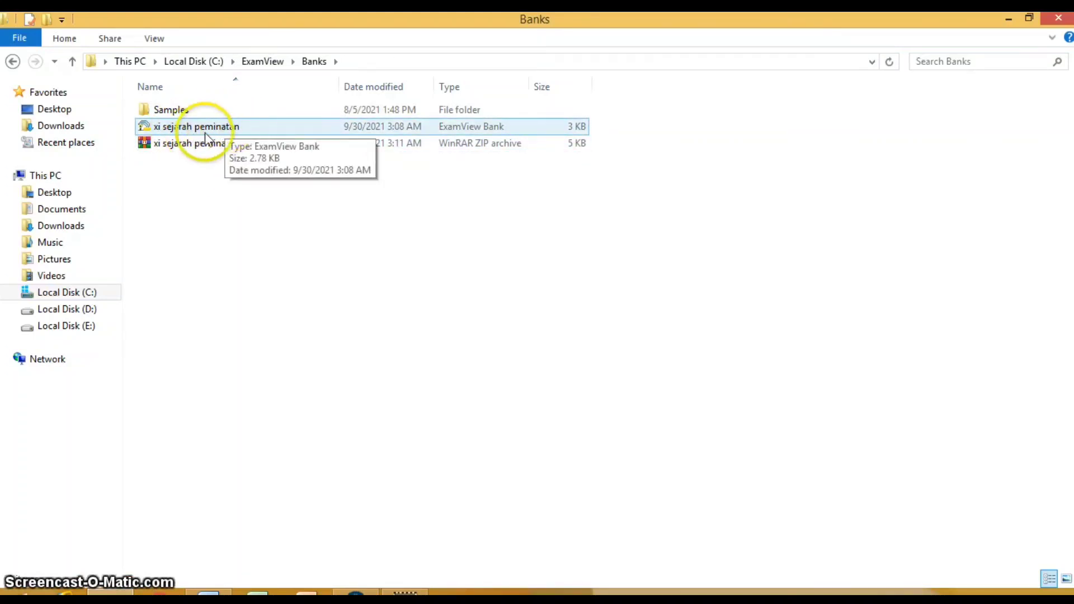
pyautogui.click(242, 145)
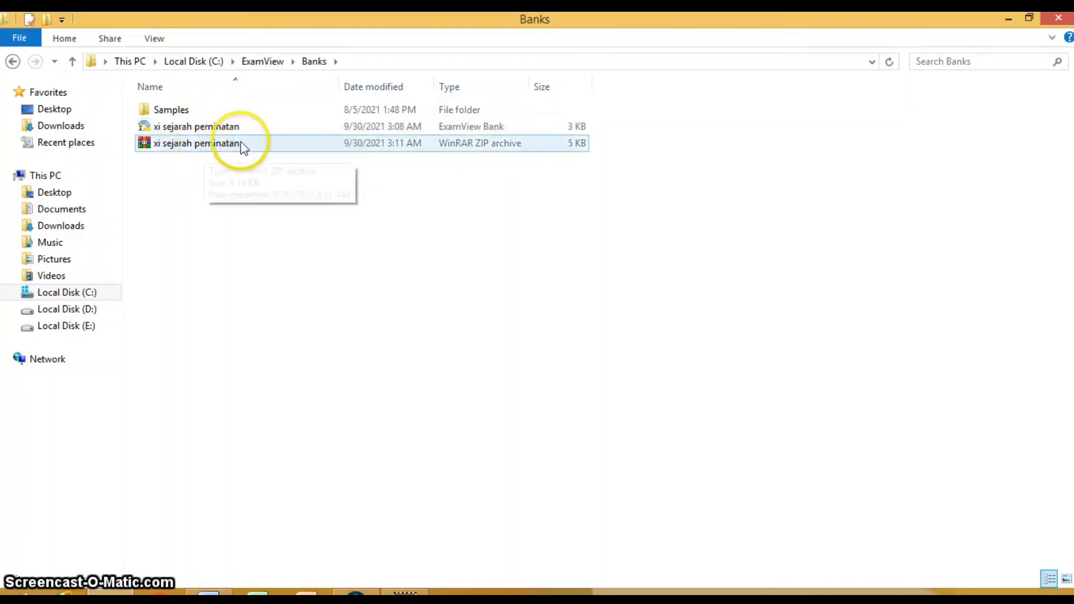
pyautogui.click(215, 163)
pyautogui.click(205, 147)
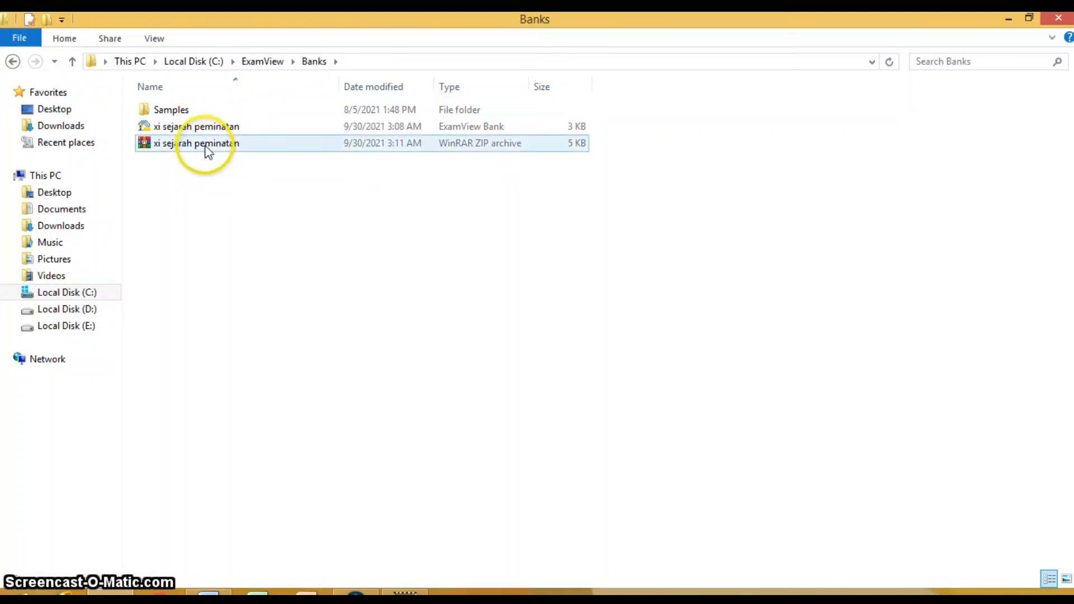
pyautogui.click(188, 161)
pyautogui.click(173, 146)
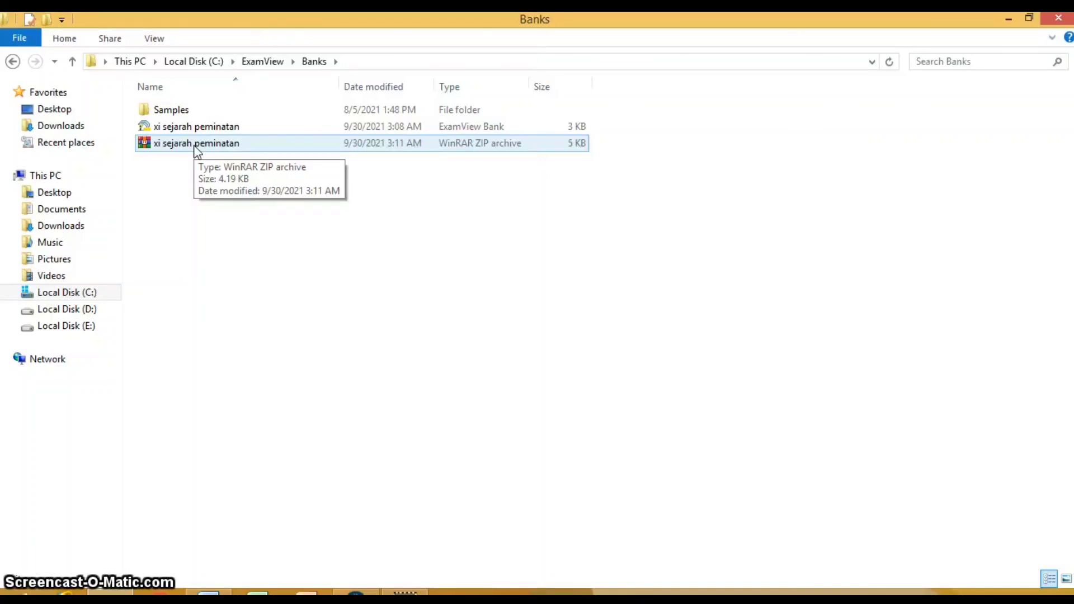
pyautogui.click(604, 123)
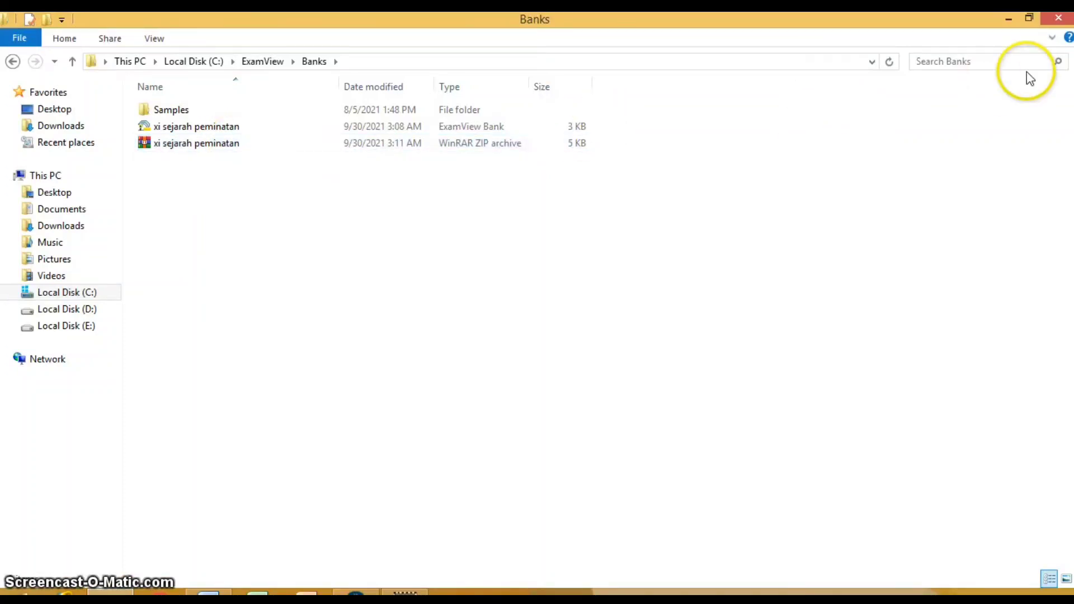
pyautogui.click(1012, 22)
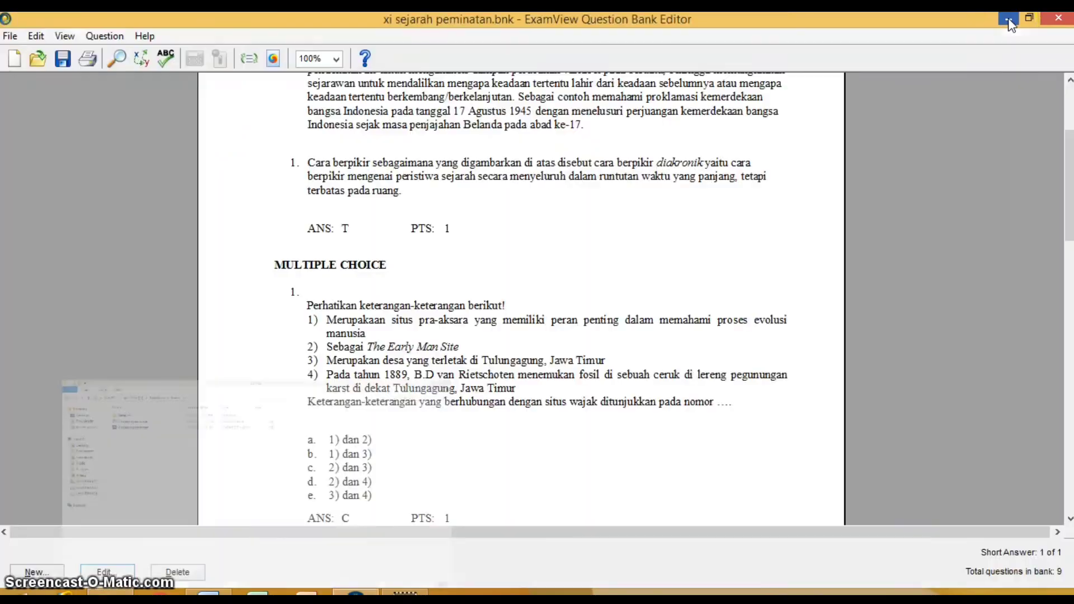